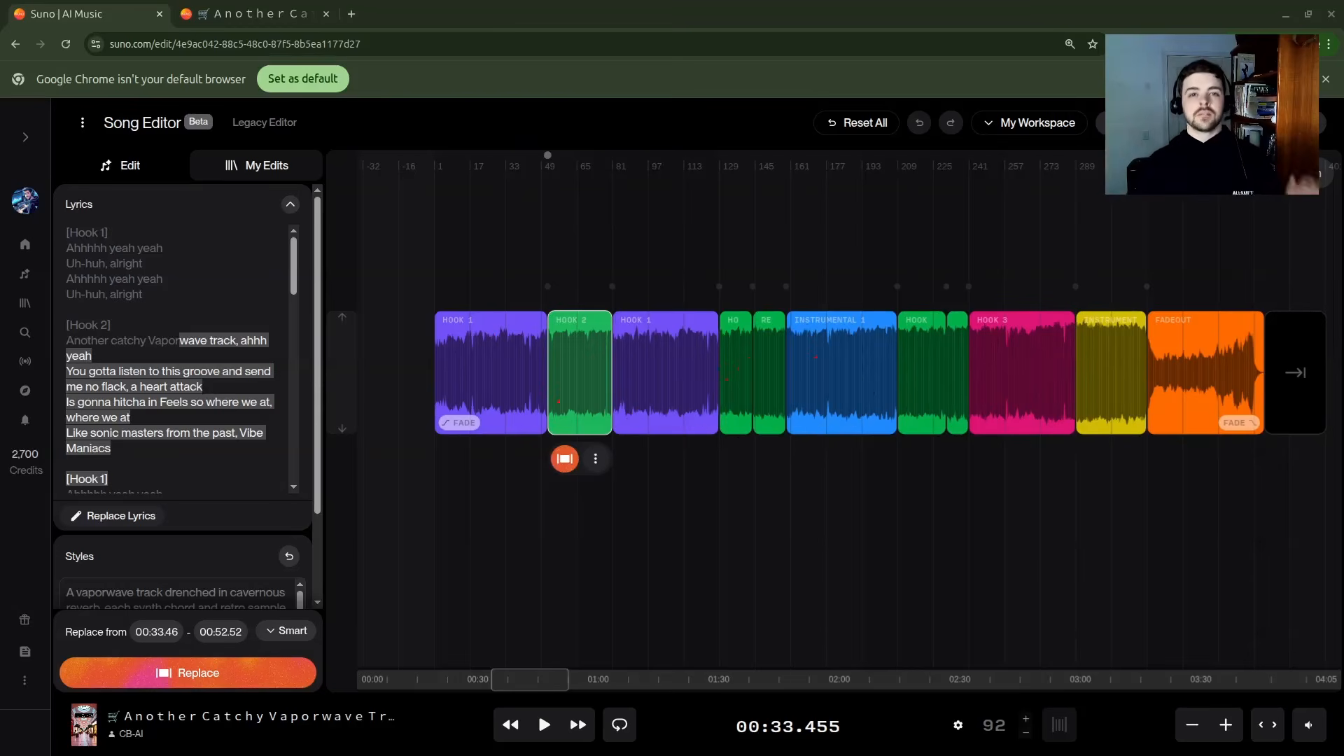
Play Another Catchy Vaporwave Track from its song page and follow the opening hooks and first two verses in the displayed lyrics
{"action": "key", "text": "ctrl+Tab"}
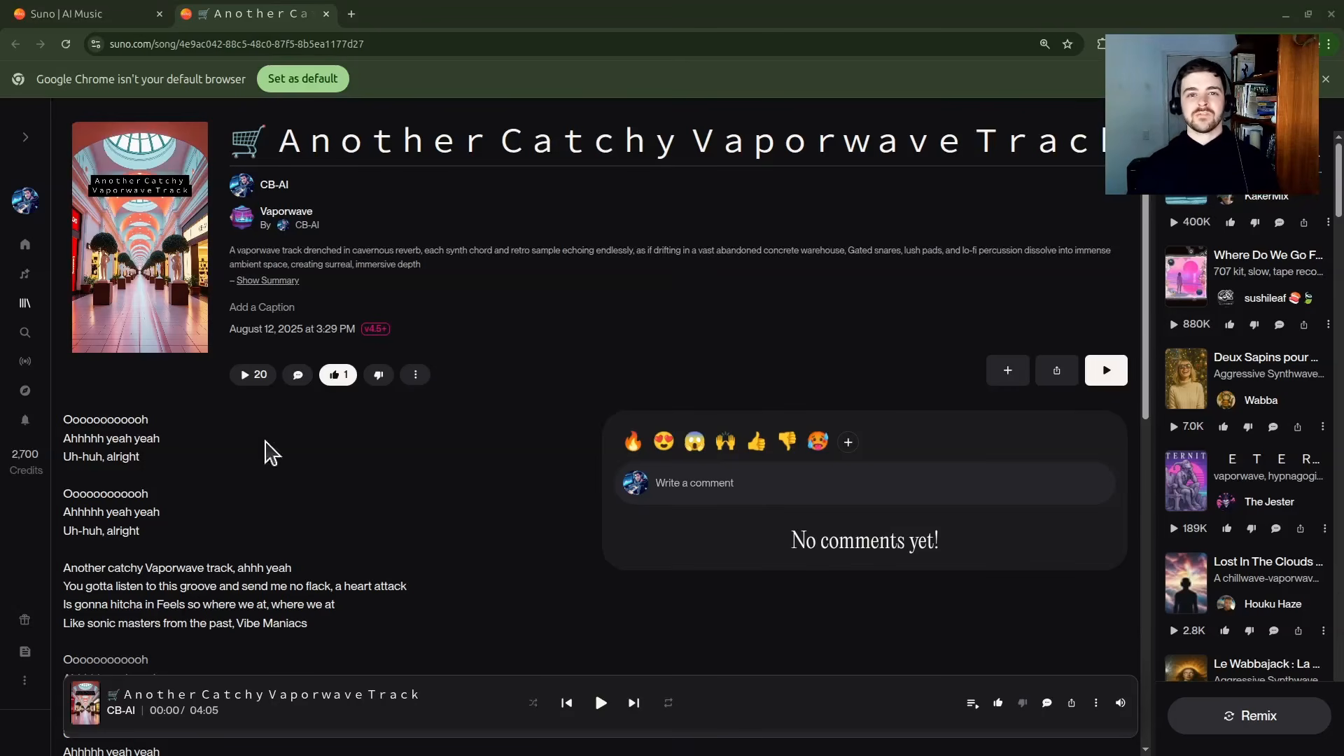
{"action": "left_click", "coordinate": [600, 702]}
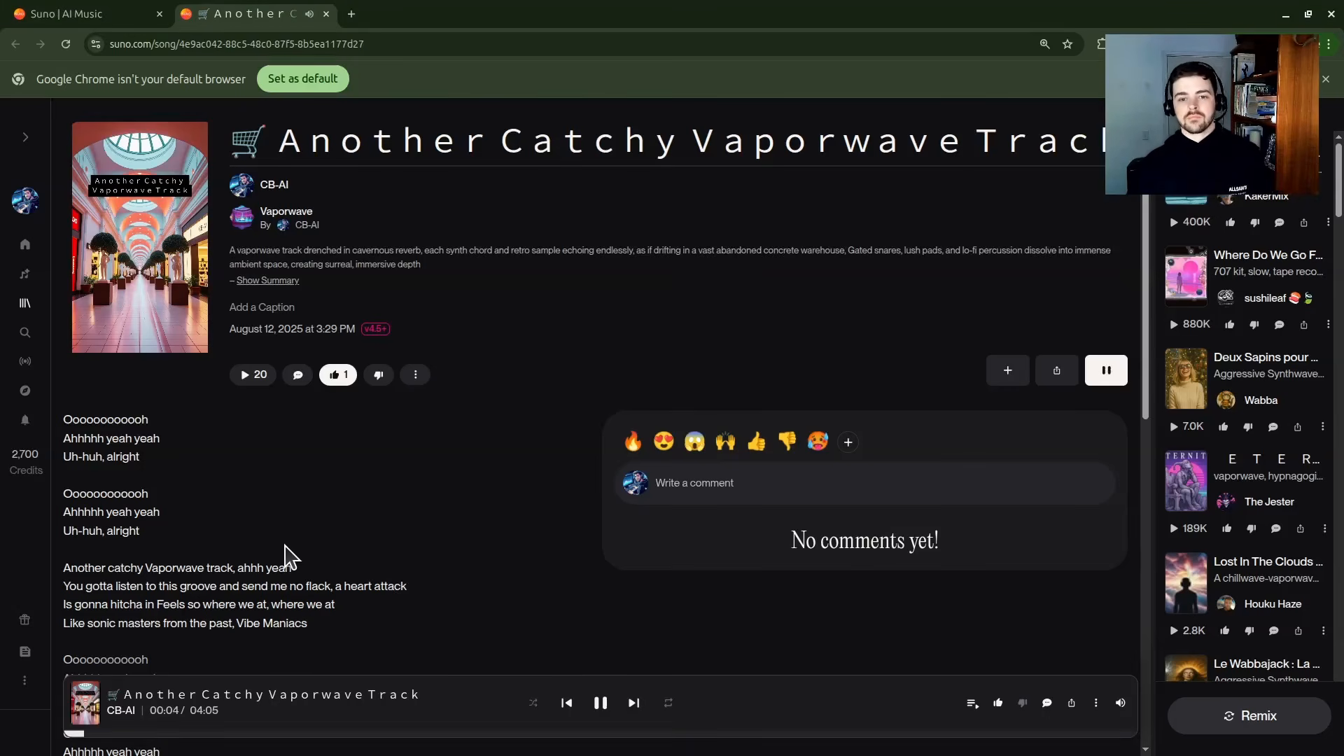
{"action": "scroll", "coordinate": [287, 557], "scroll_direction": "down", "scroll_amount": 4}
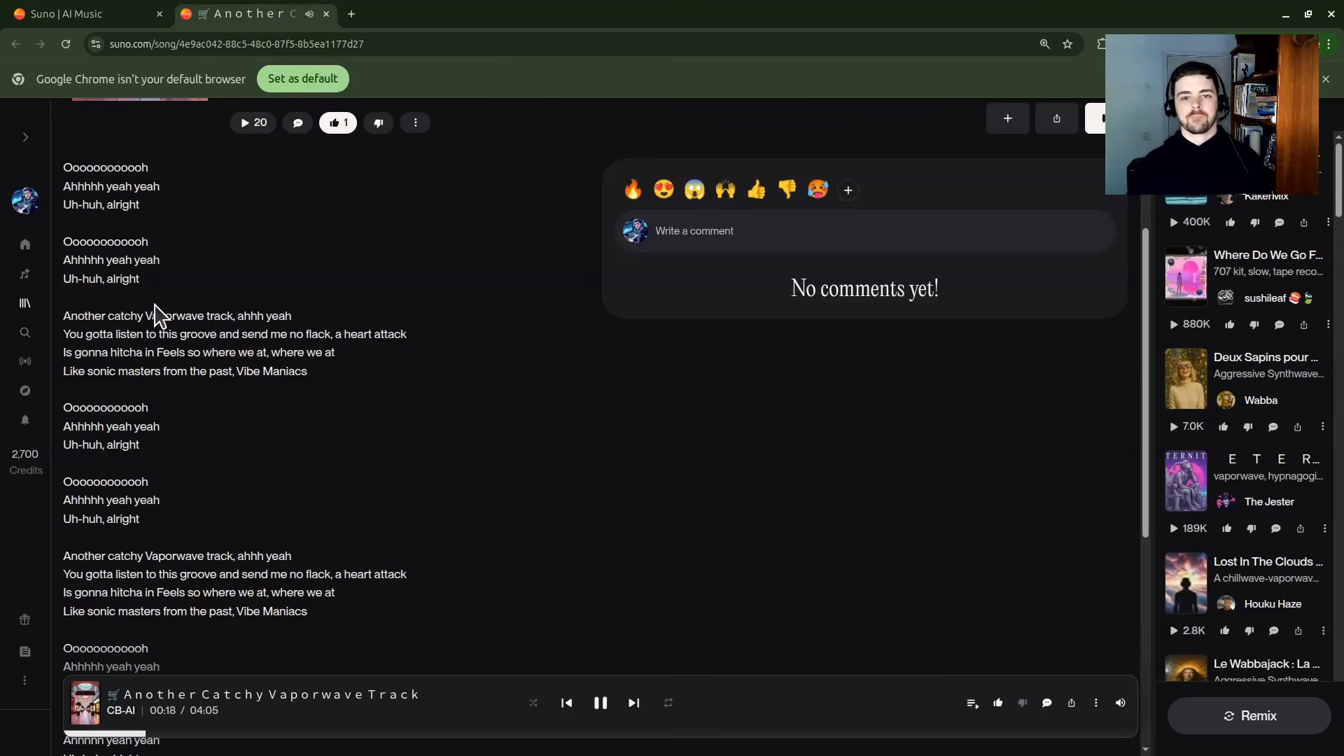
{"action": "left_click_drag", "start_coordinate": [140, 280], "coordinate": [62, 258]}
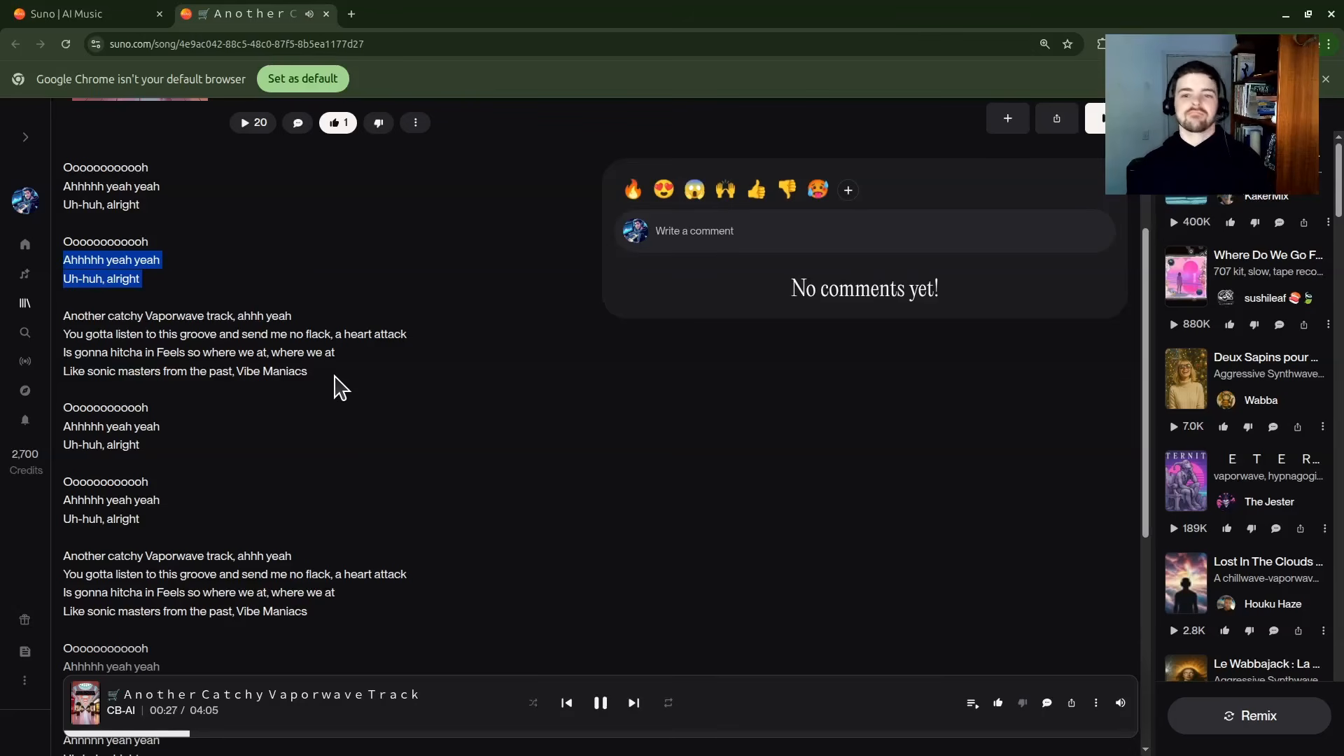
{"action": "left_click_drag", "start_coordinate": [316, 372], "coordinate": [64, 319]}
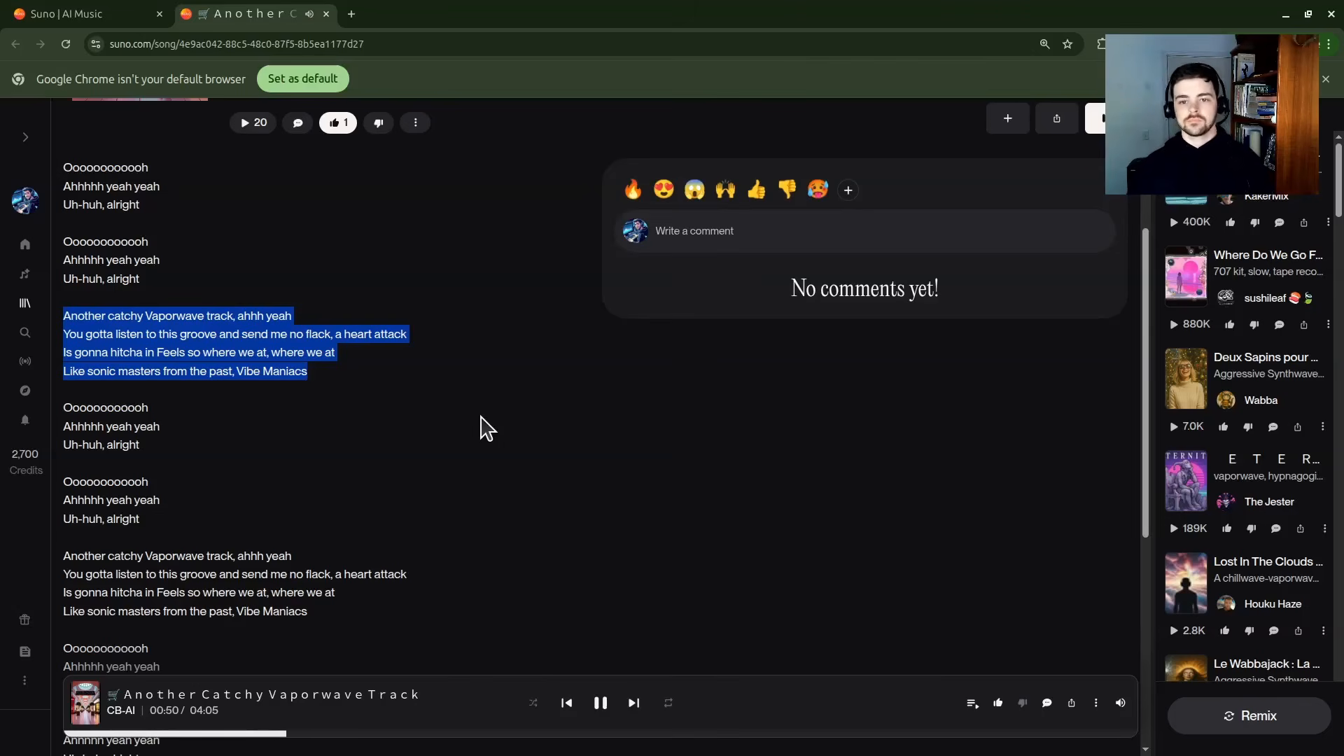
{"action": "left_click_drag", "start_coordinate": [168, 534], "coordinate": [62, 405]}
{"action": "scroll", "coordinate": [491, 521], "scroll_direction": "down", "scroll_amount": 3}
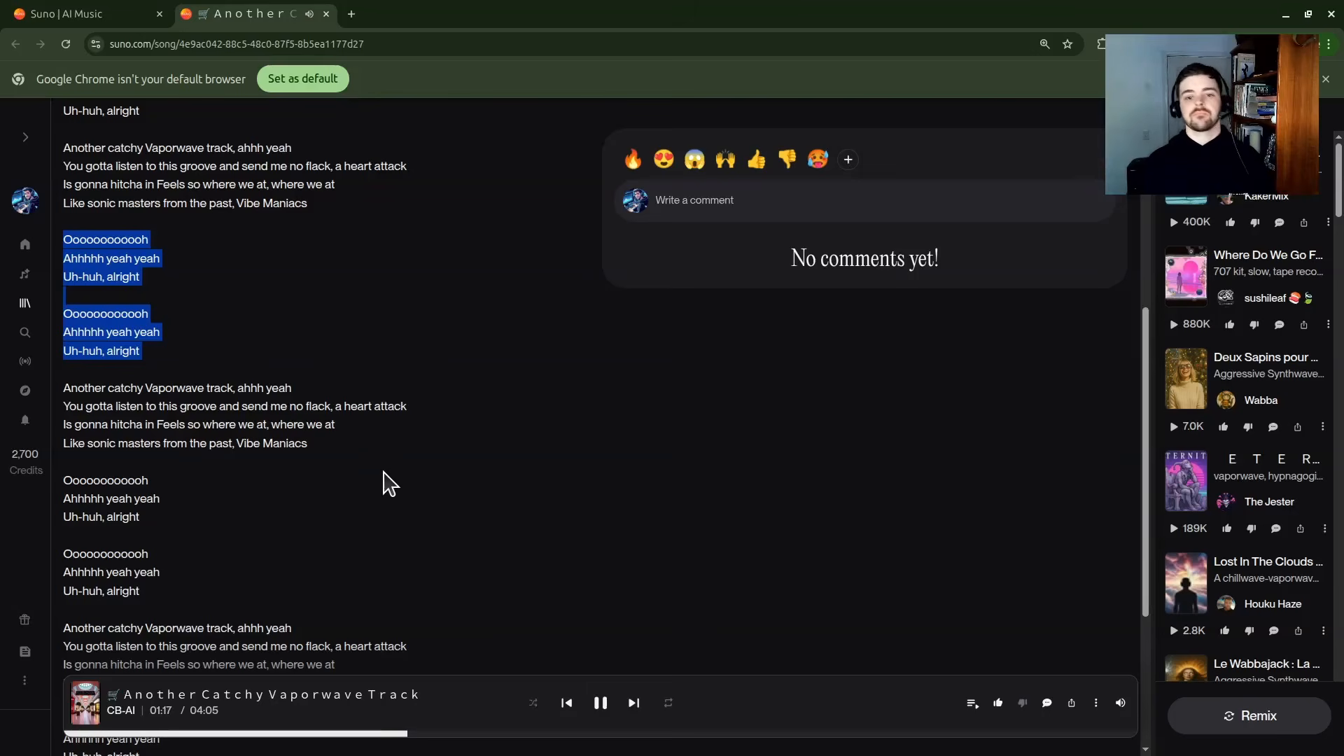
{"action": "left_click", "coordinate": [332, 460]}
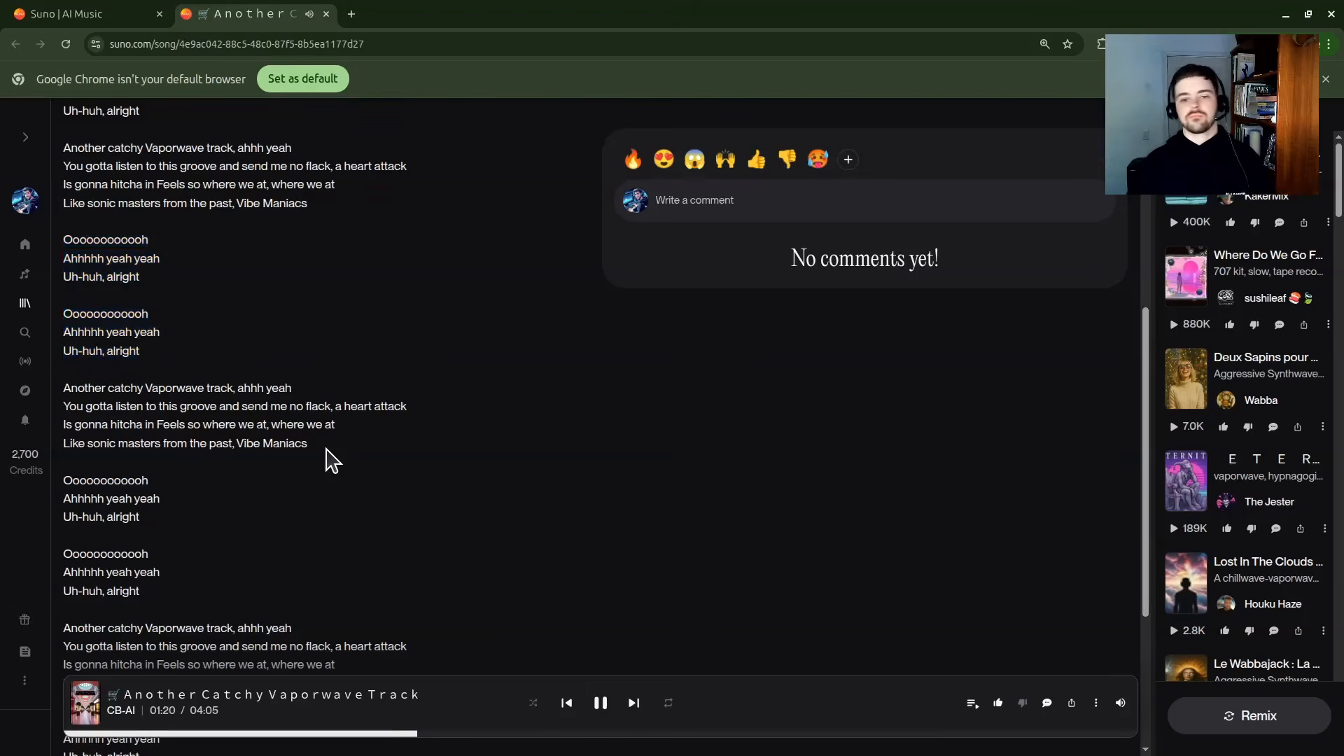
{"action": "left_click_drag", "start_coordinate": [308, 448], "coordinate": [63, 388]}
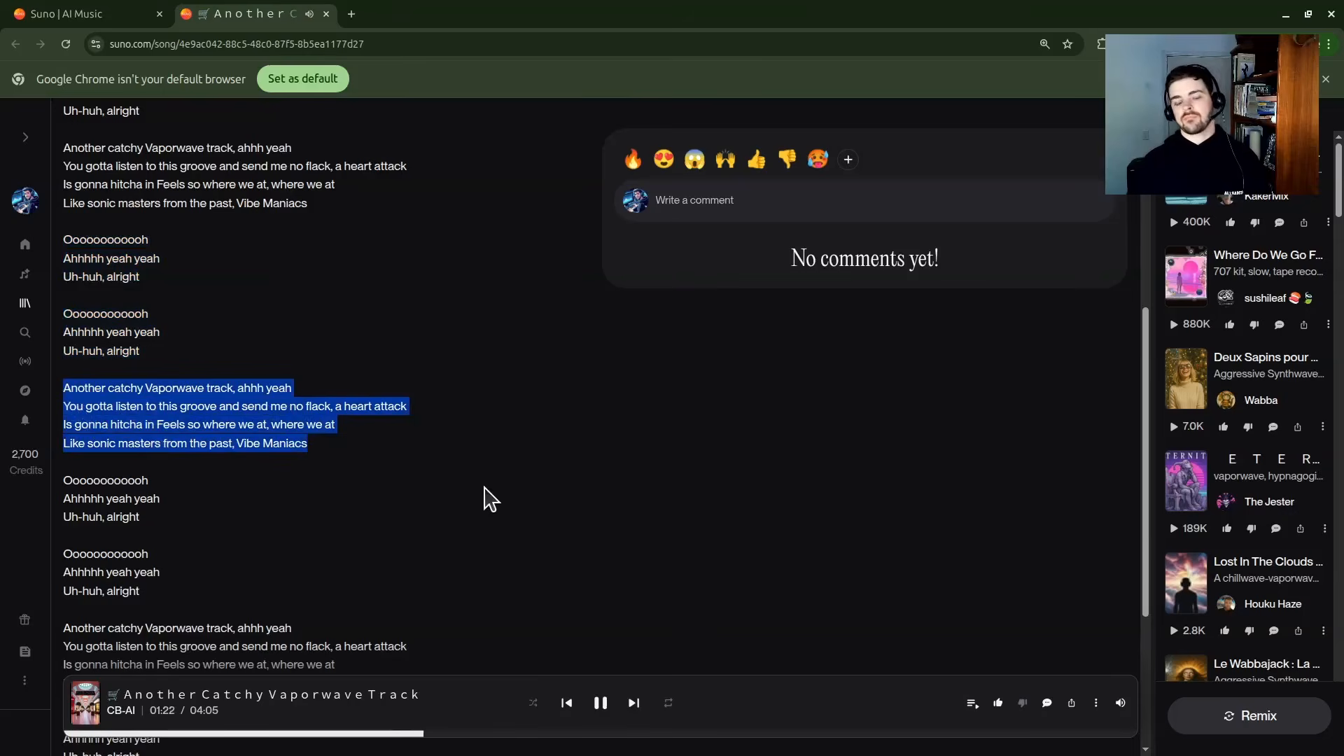
Follow the remaining hooks and the last verse in the displayed lyrics while the track plays
{"action": "scroll", "coordinate": [566, 508], "scroll_direction": "down", "scroll_amount": 2}
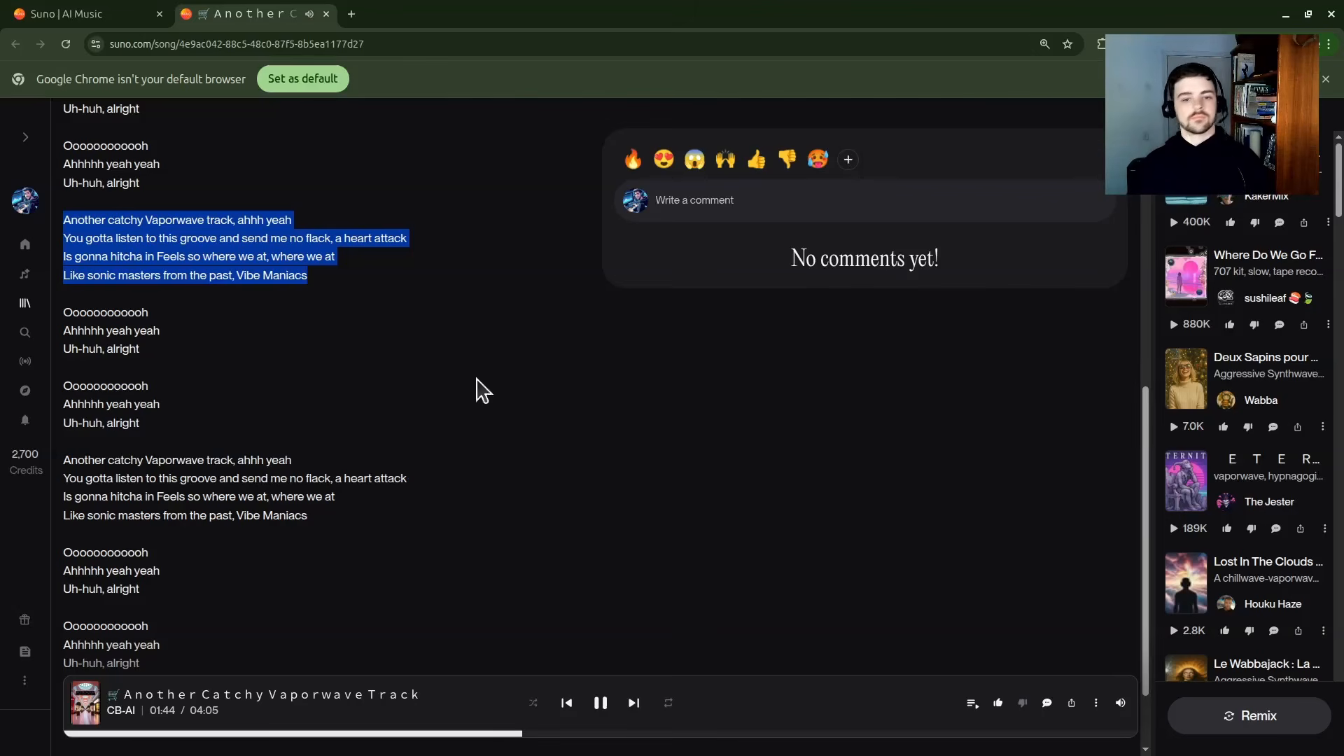
{"action": "left_click_drag", "start_coordinate": [159, 424], "coordinate": [63, 312]}
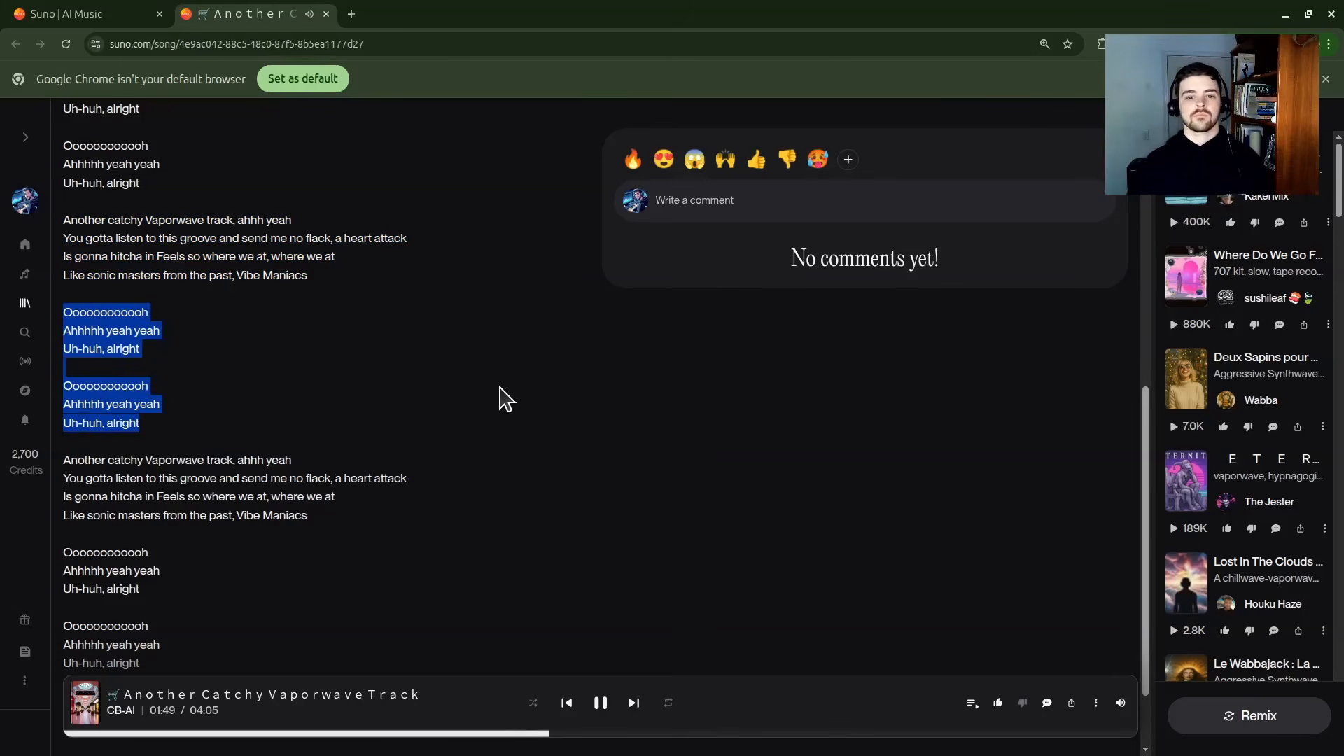
{"action": "left_click", "coordinate": [459, 360]}
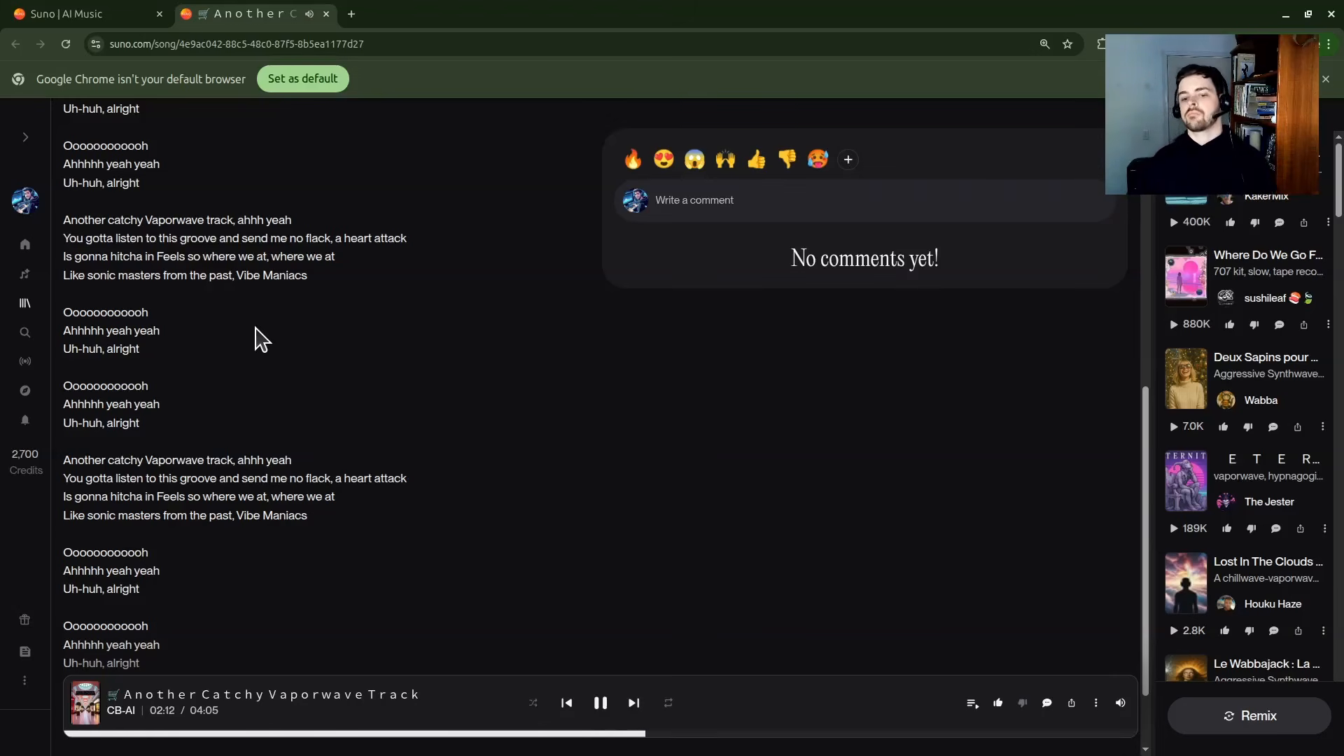
{"action": "scroll", "coordinate": [259, 340], "scroll_direction": "down", "scroll_amount": 2}
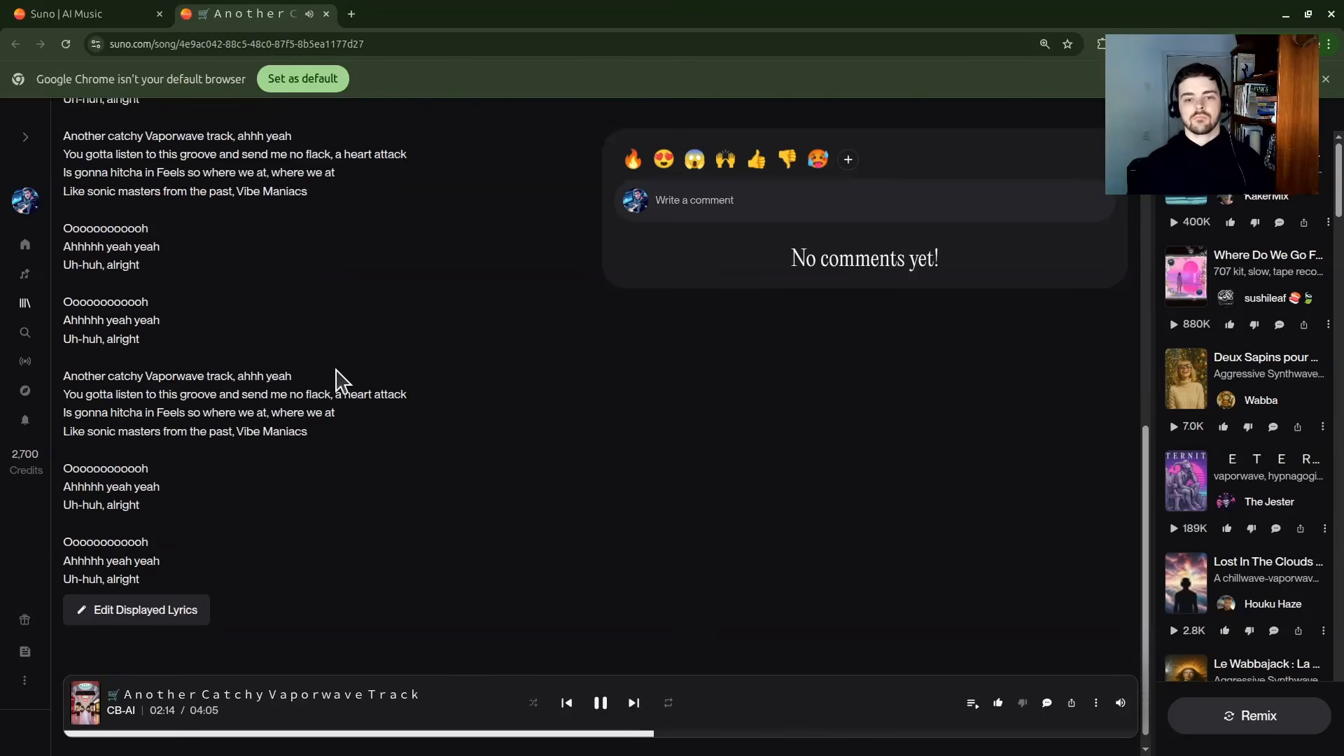
{"action": "left_click_drag", "start_coordinate": [318, 435], "coordinate": [60, 382]}
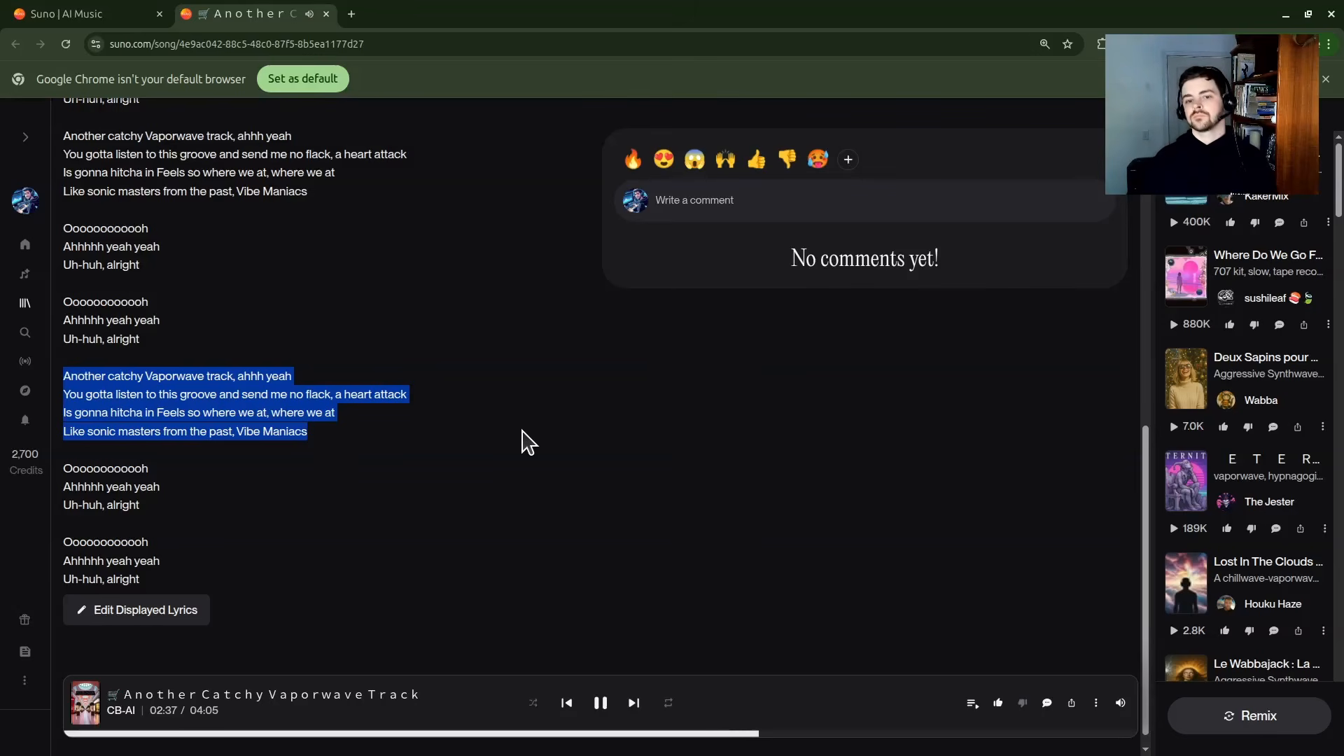
{"action": "left_click_drag", "start_coordinate": [142, 581], "coordinate": [63, 467]}
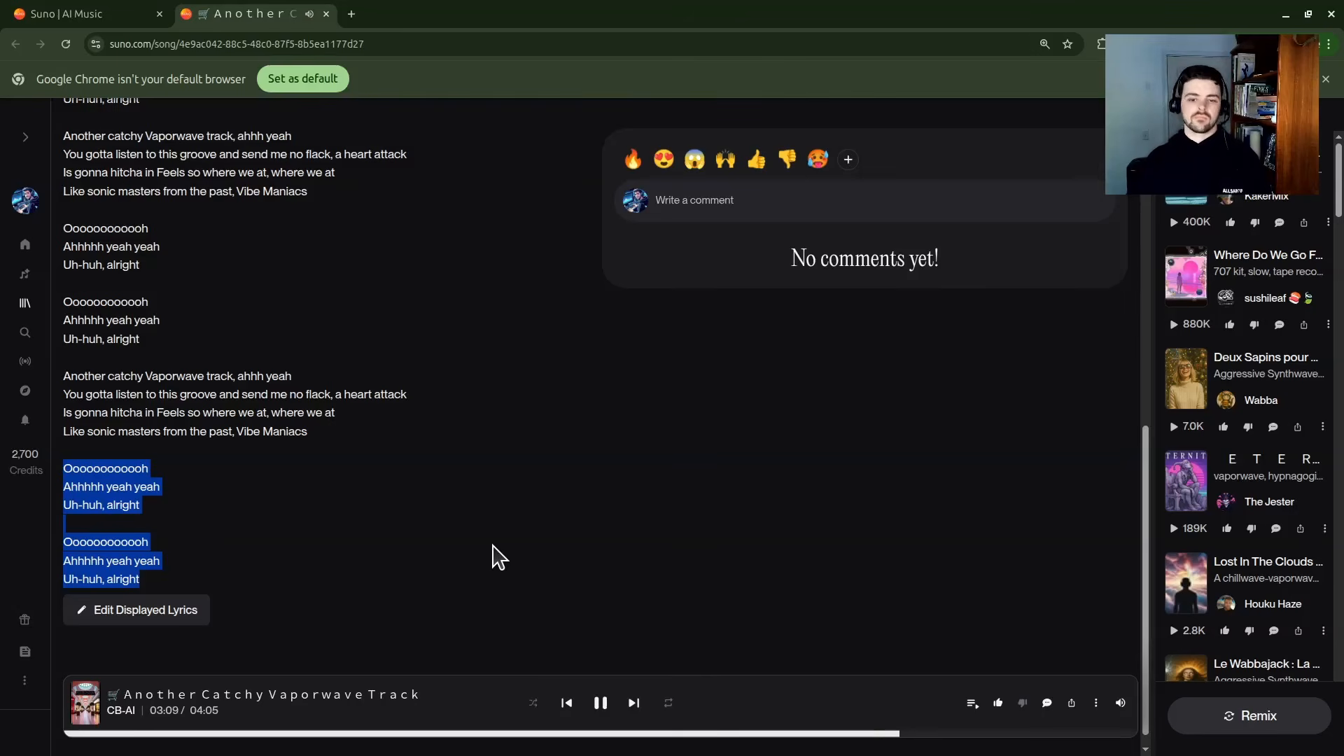
{"action": "left_click", "coordinate": [492, 555]}
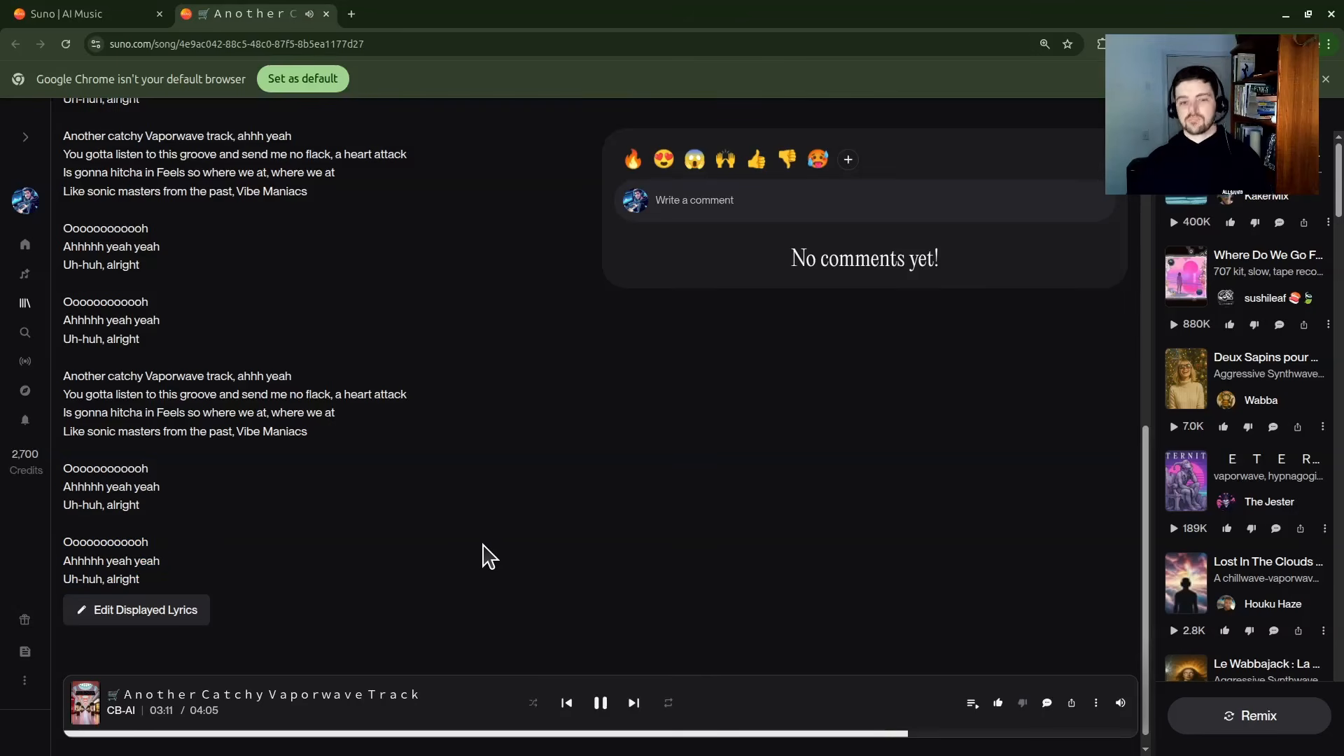
{"action": "scroll", "coordinate": [503, 570], "scroll_direction": "up", "scroll_amount": 5}
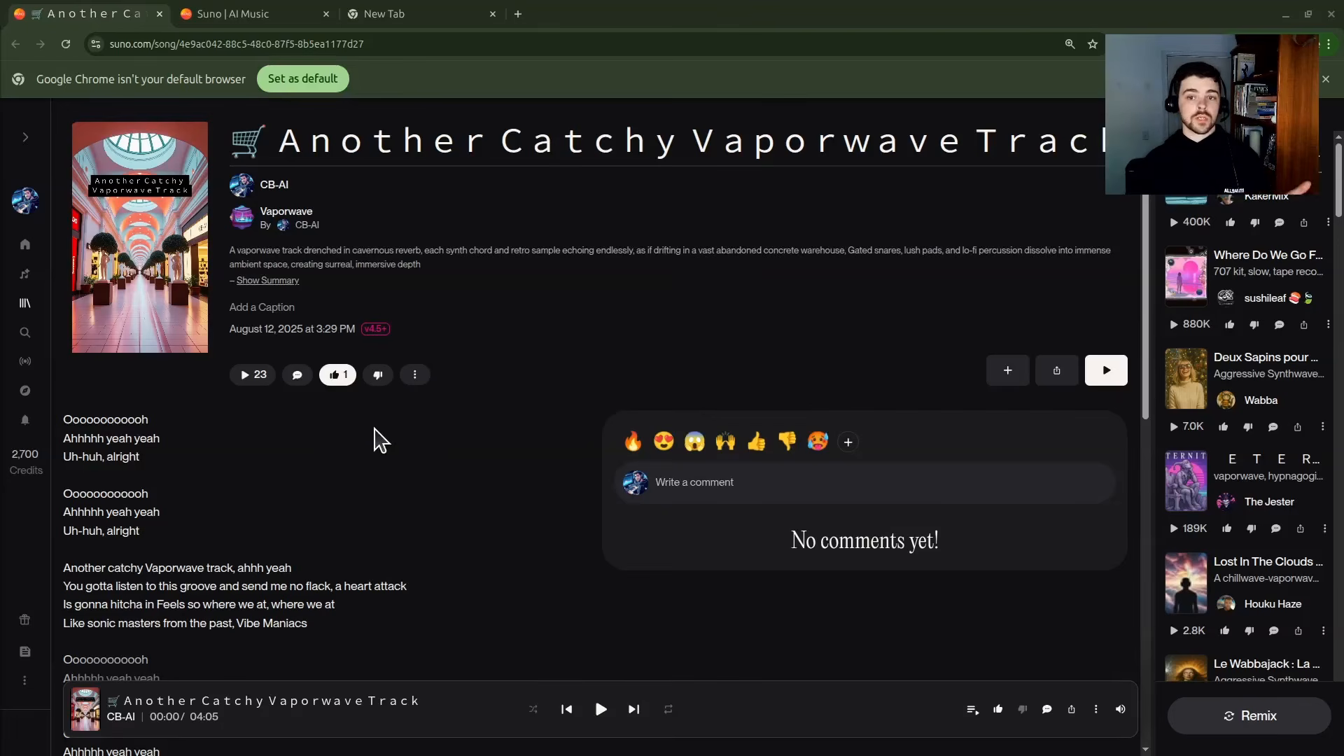
Open Another Catchy Vaporwave Track from the Tech Test: Add Words to Lyrics workspace in the song editor, and put its browser tab first
{"action": "left_click", "coordinate": [416, 376]}
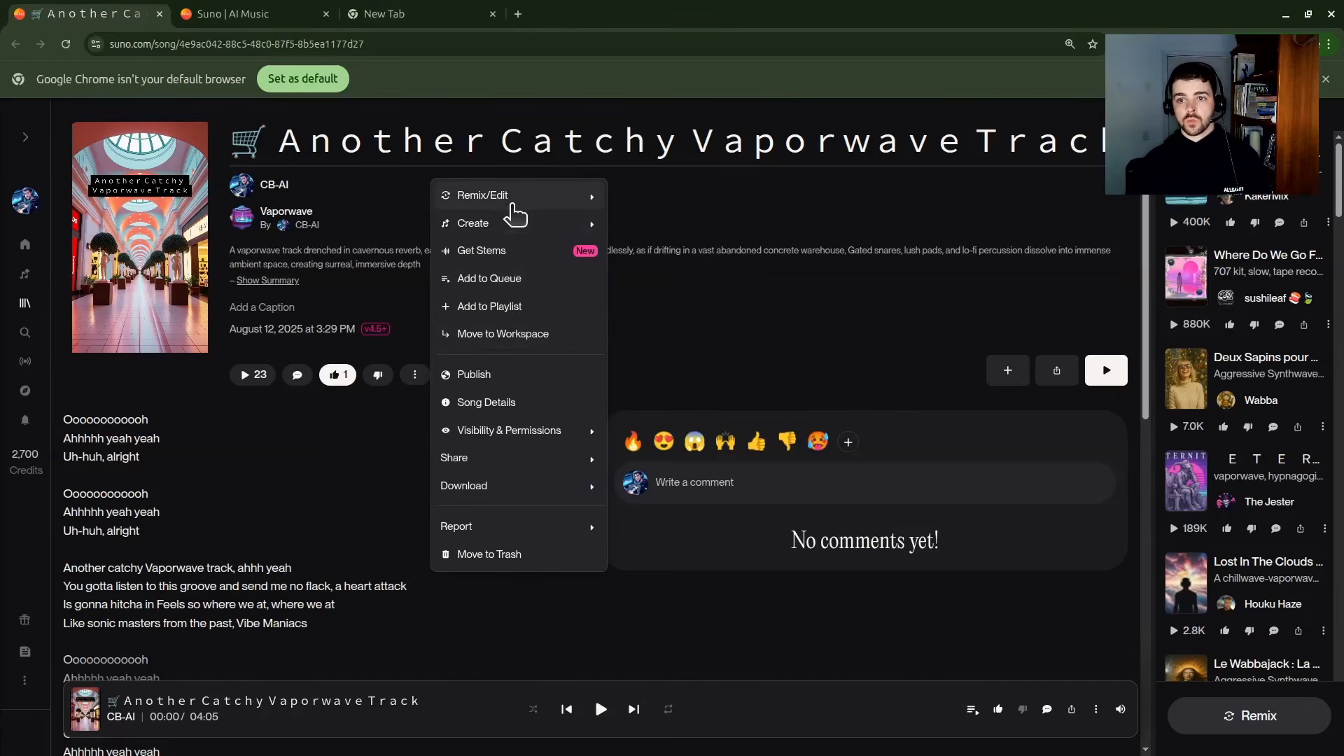
{"action": "mouse_move", "coordinate": [518, 198]}
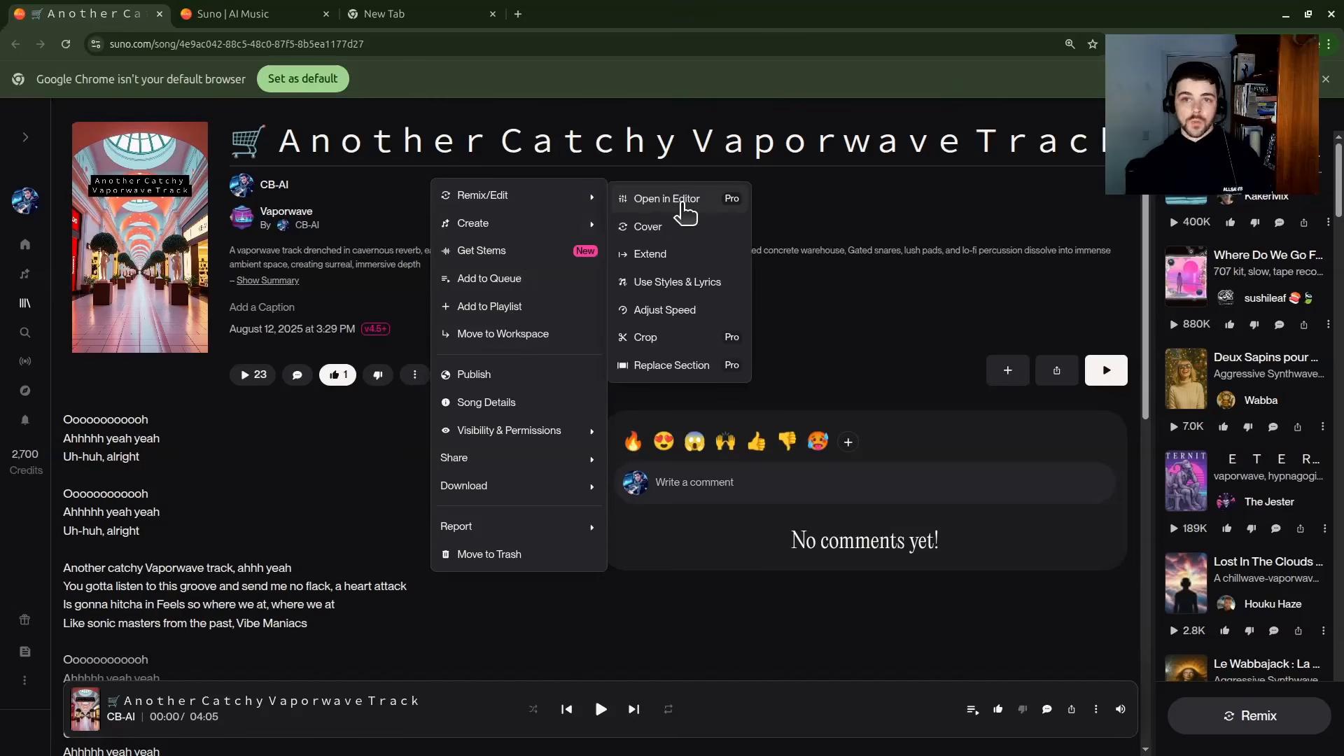
{"action": "left_click", "coordinate": [282, 21]}
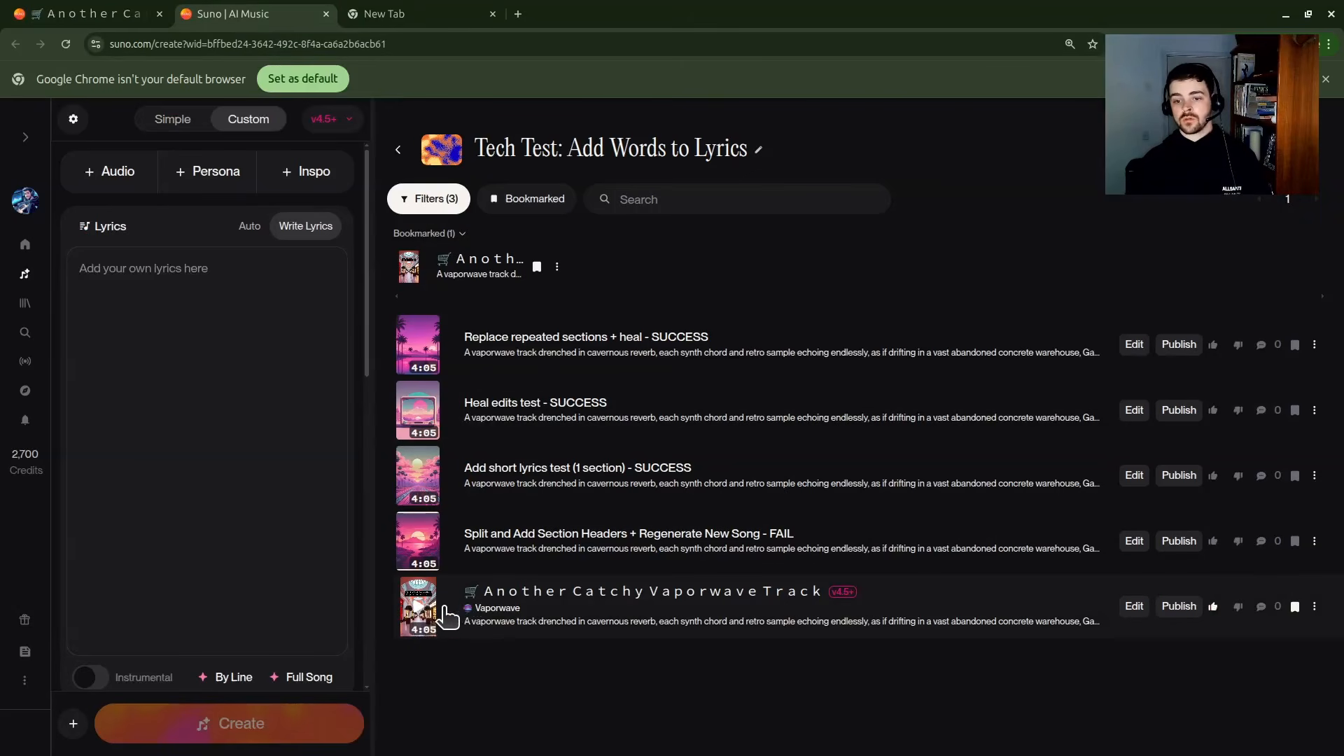
{"action": "left_click", "coordinate": [1133, 606]}
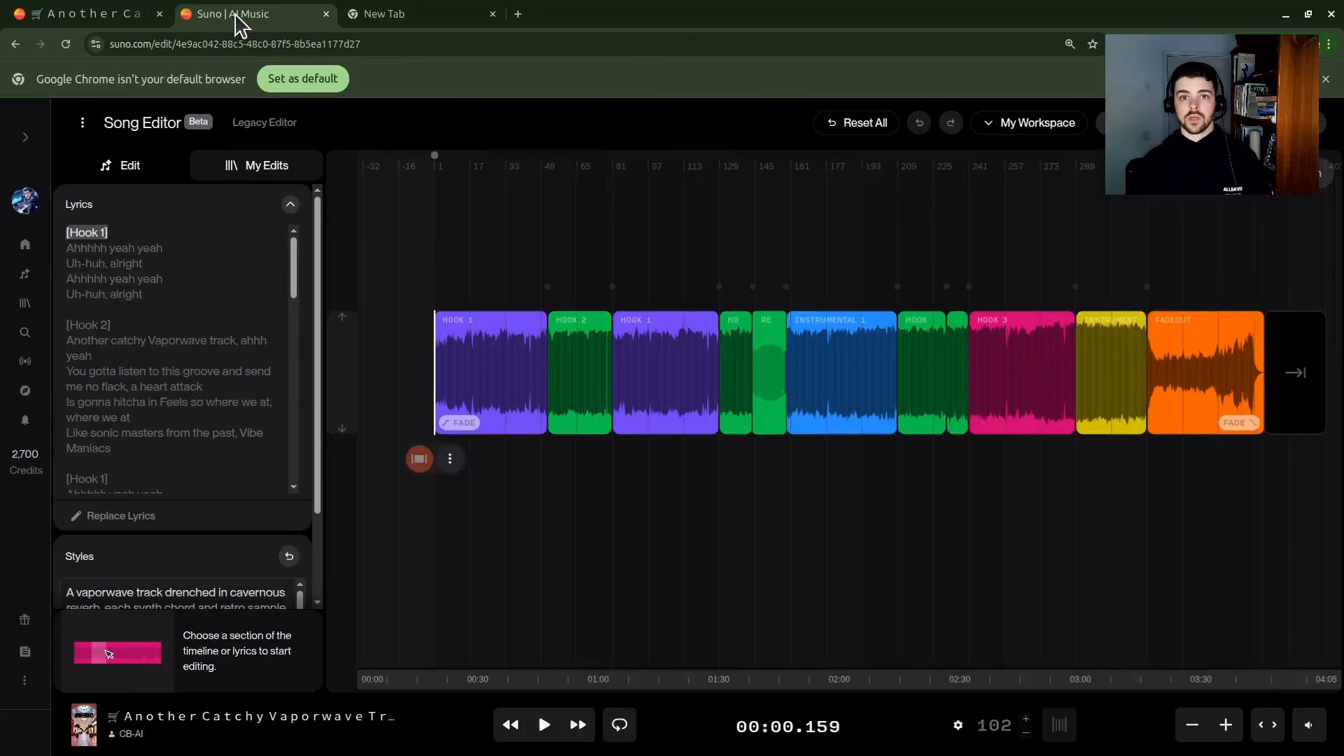
{"action": "left_click_drag", "start_coordinate": [234, 15], "coordinate": [94, 17]}
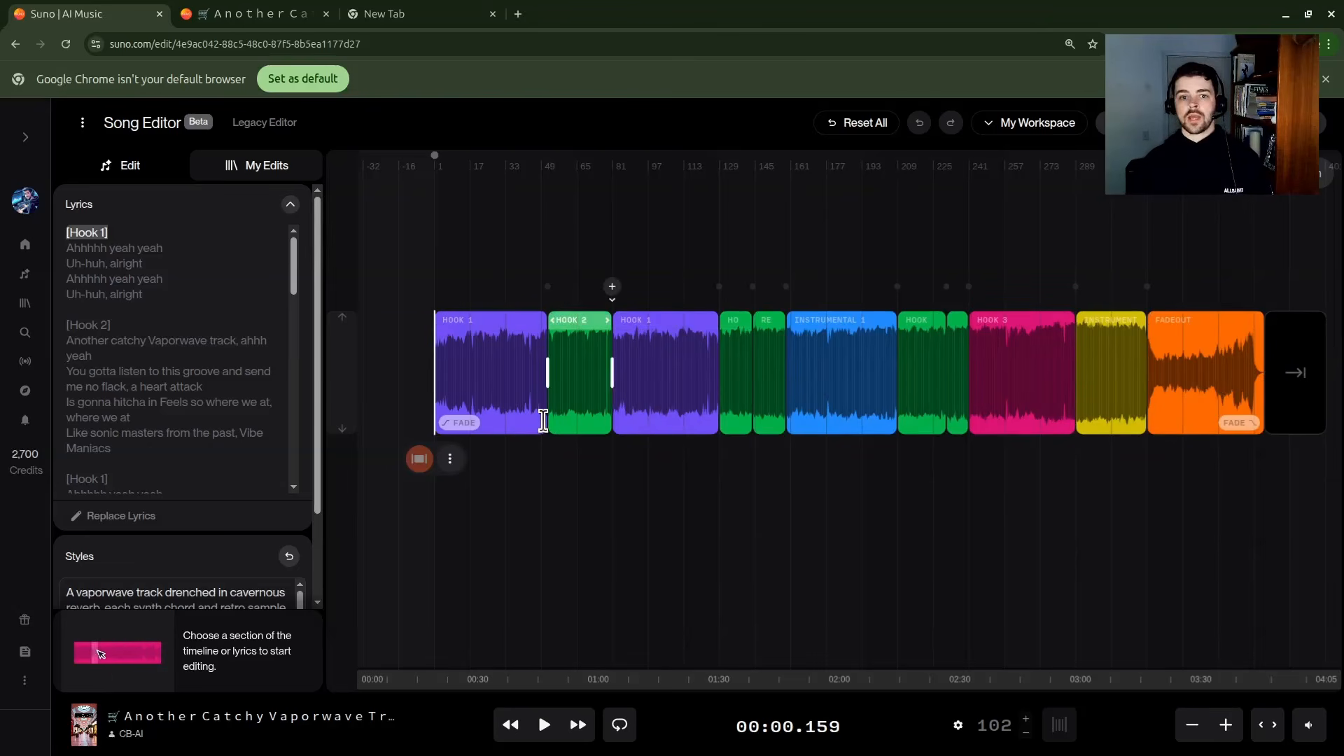
Review the edited song's sectioned lyrics and reset all changes to the song's initial state
{"action": "left_click", "coordinate": [168, 250]}
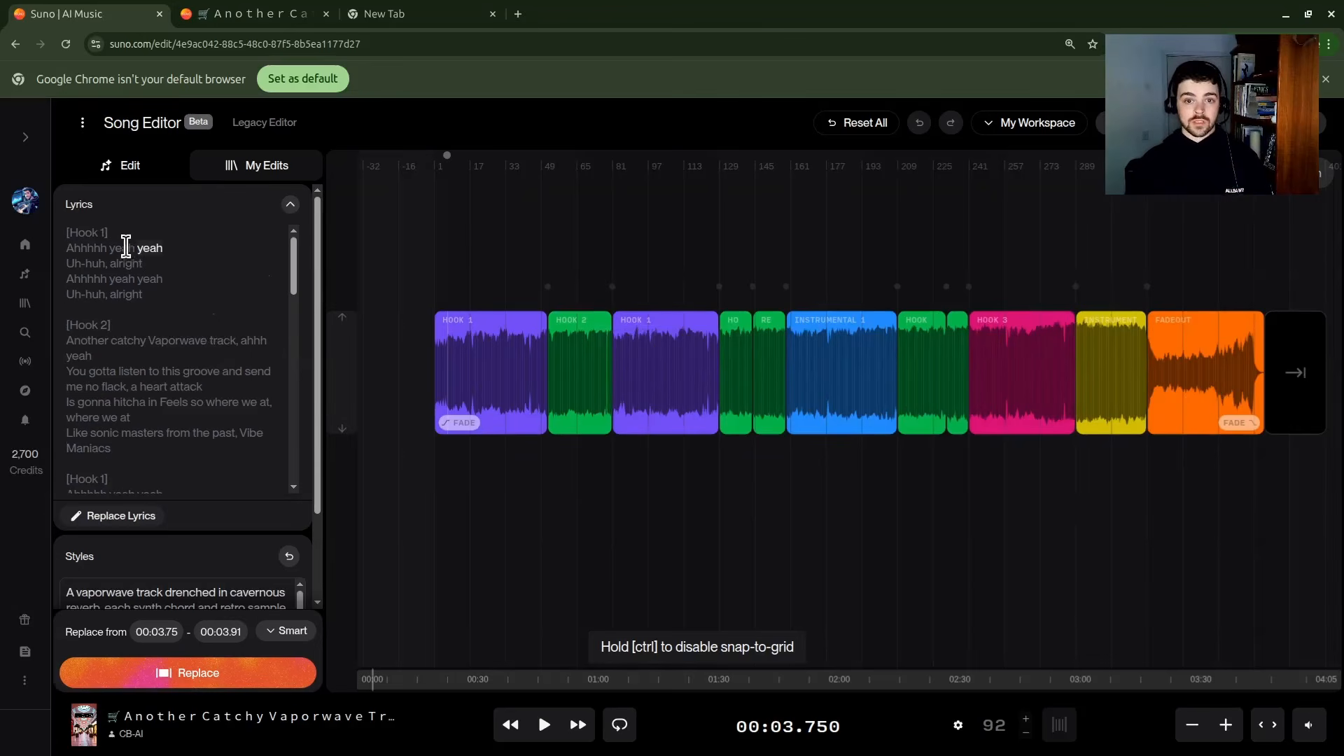
{"action": "left_click", "coordinate": [104, 233]}
{"action": "scroll", "coordinate": [171, 329], "scroll_direction": "down", "scroll_amount": 2}
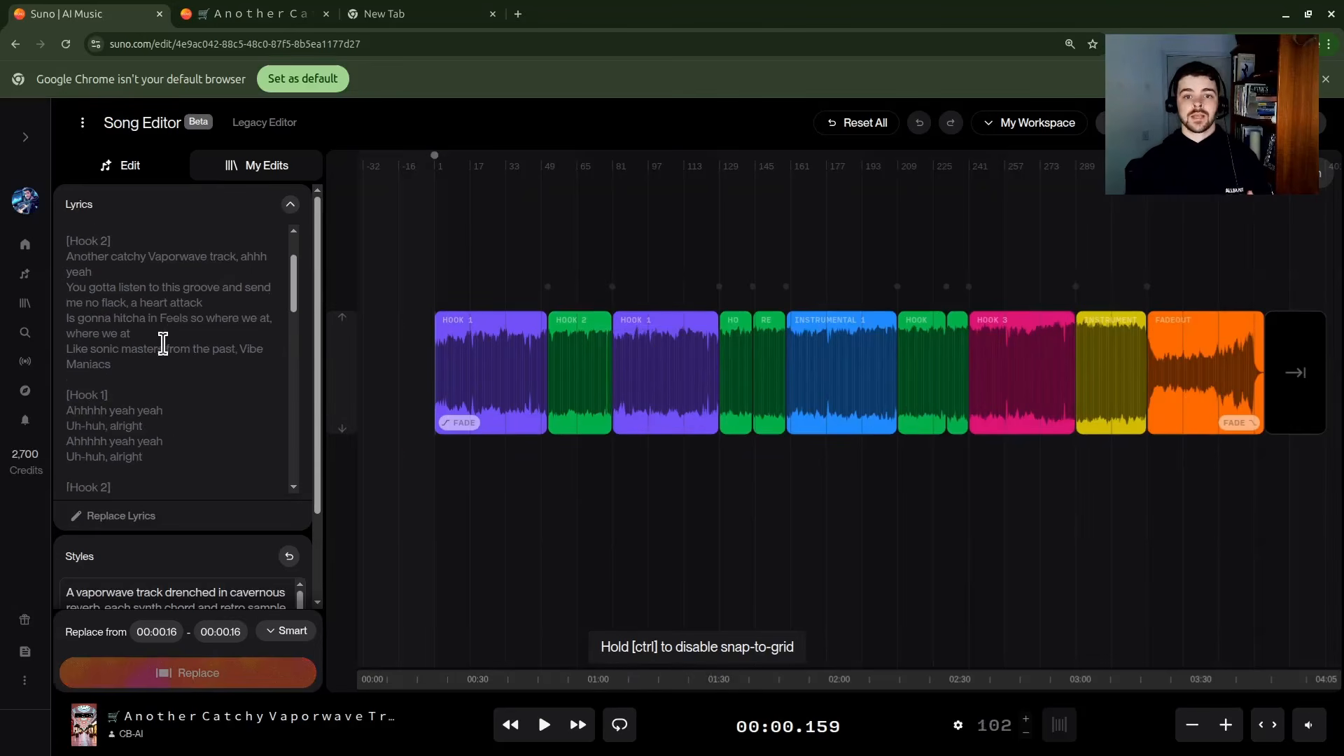
{"action": "scroll", "coordinate": [171, 354], "scroll_direction": "up", "scroll_amount": 2}
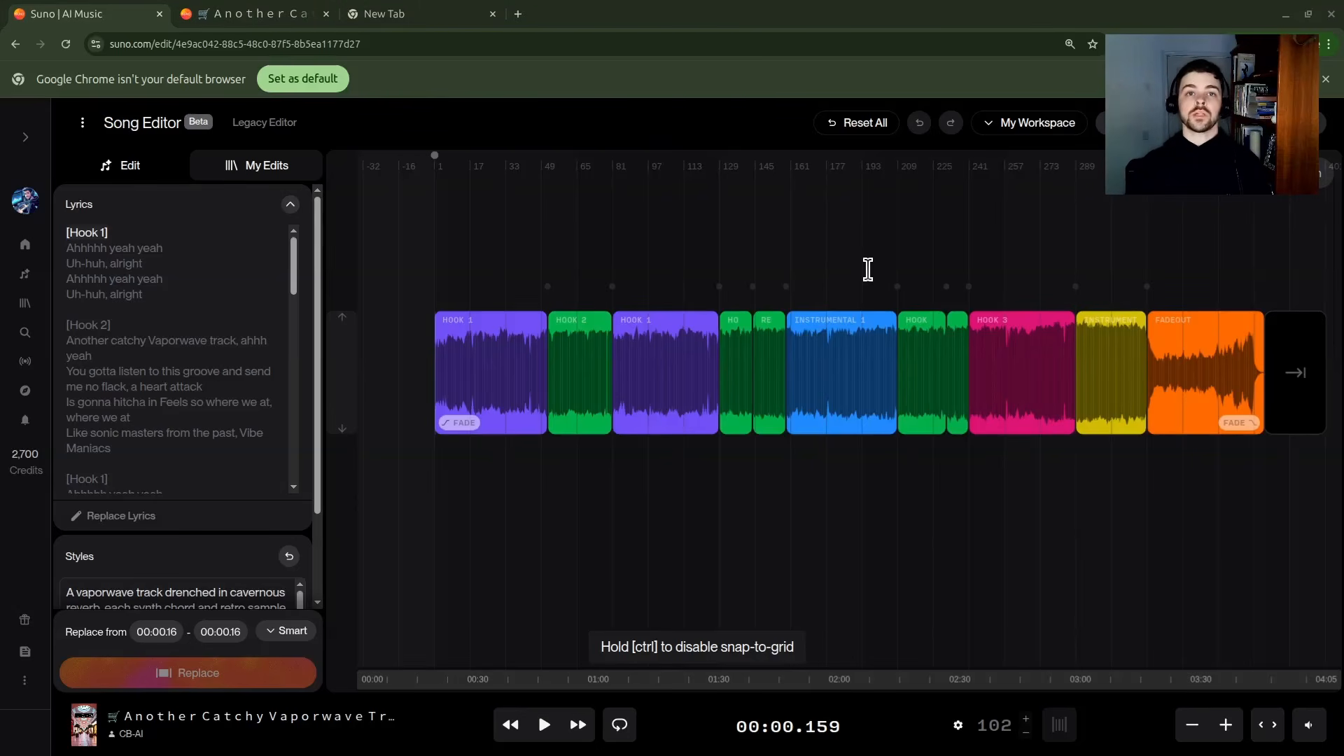
{"action": "left_click", "coordinate": [855, 126]}
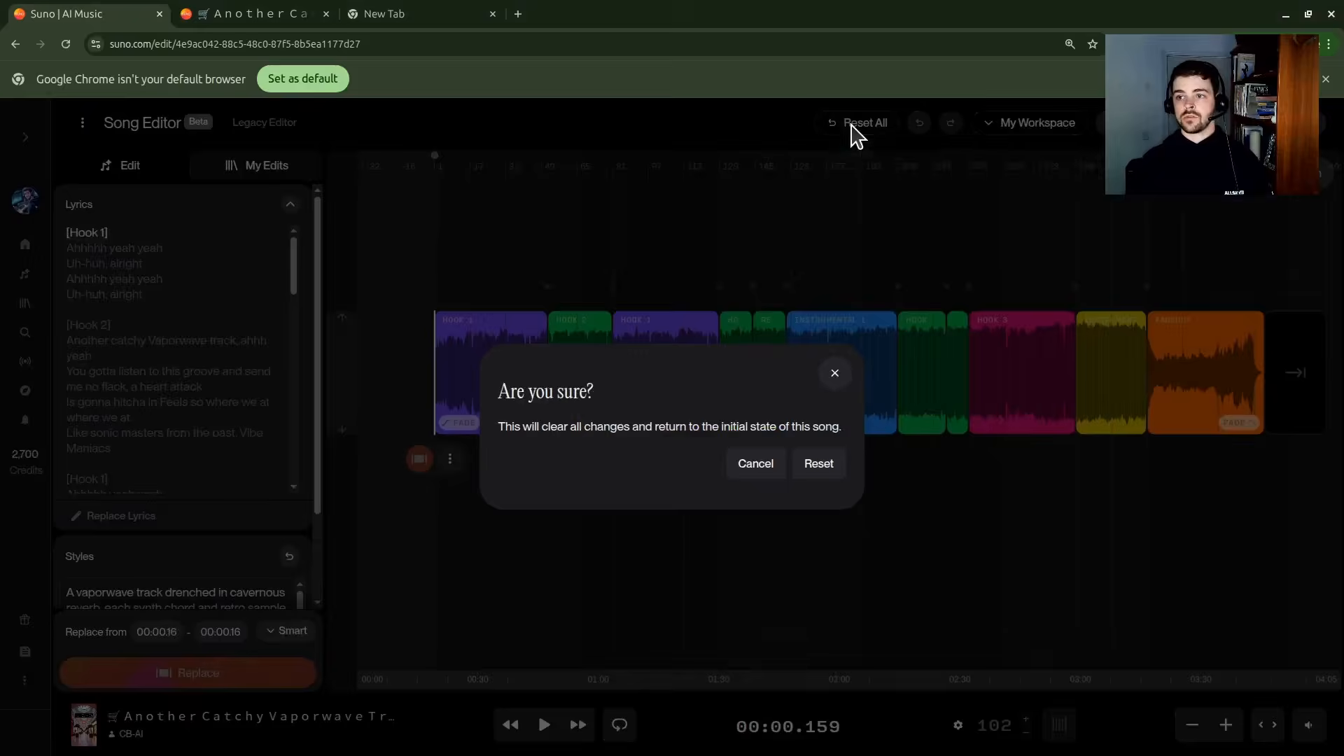
{"action": "left_click", "coordinate": [819, 464]}
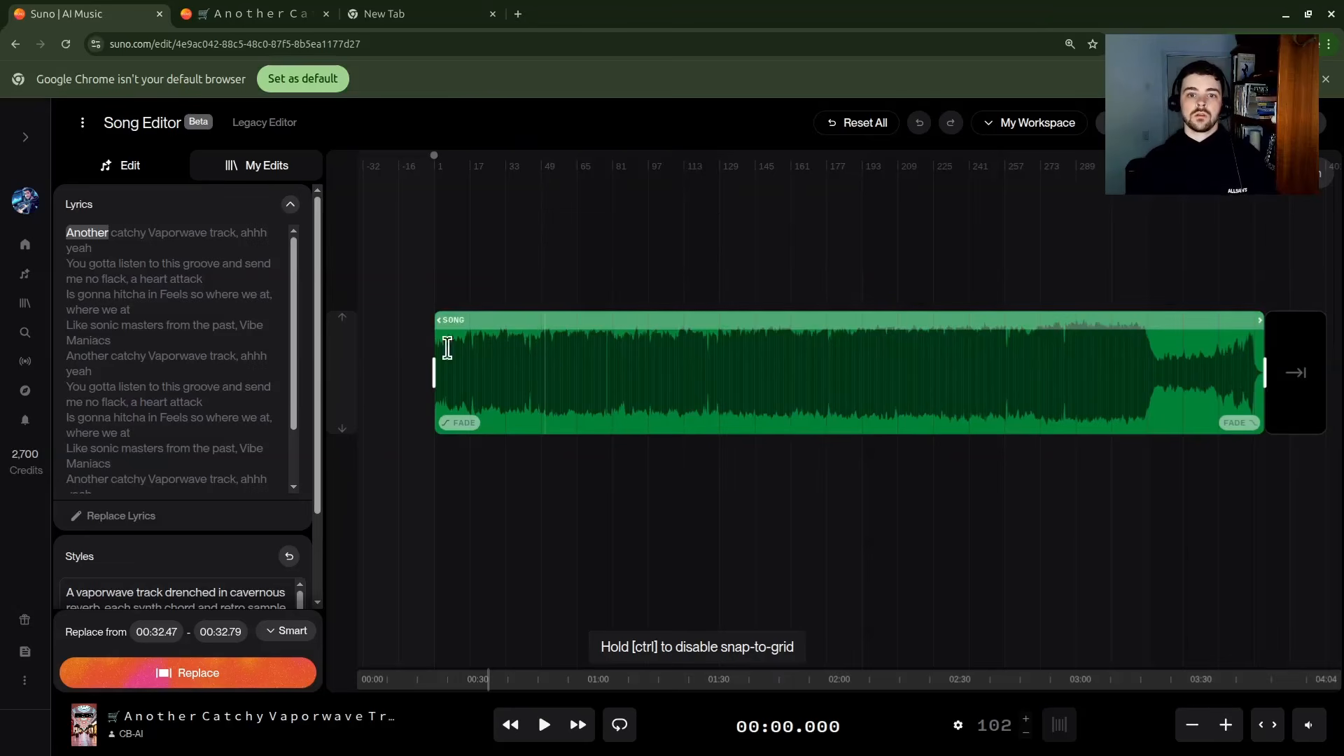
Open Match Lyrics to Audio and paste the full lyrics with section headers such as [Hook 3], [Instrumental 2] and [Fadeout] as the corrected lyrics
{"action": "scroll", "coordinate": [144, 256], "scroll_direction": "down", "scroll_amount": 5}
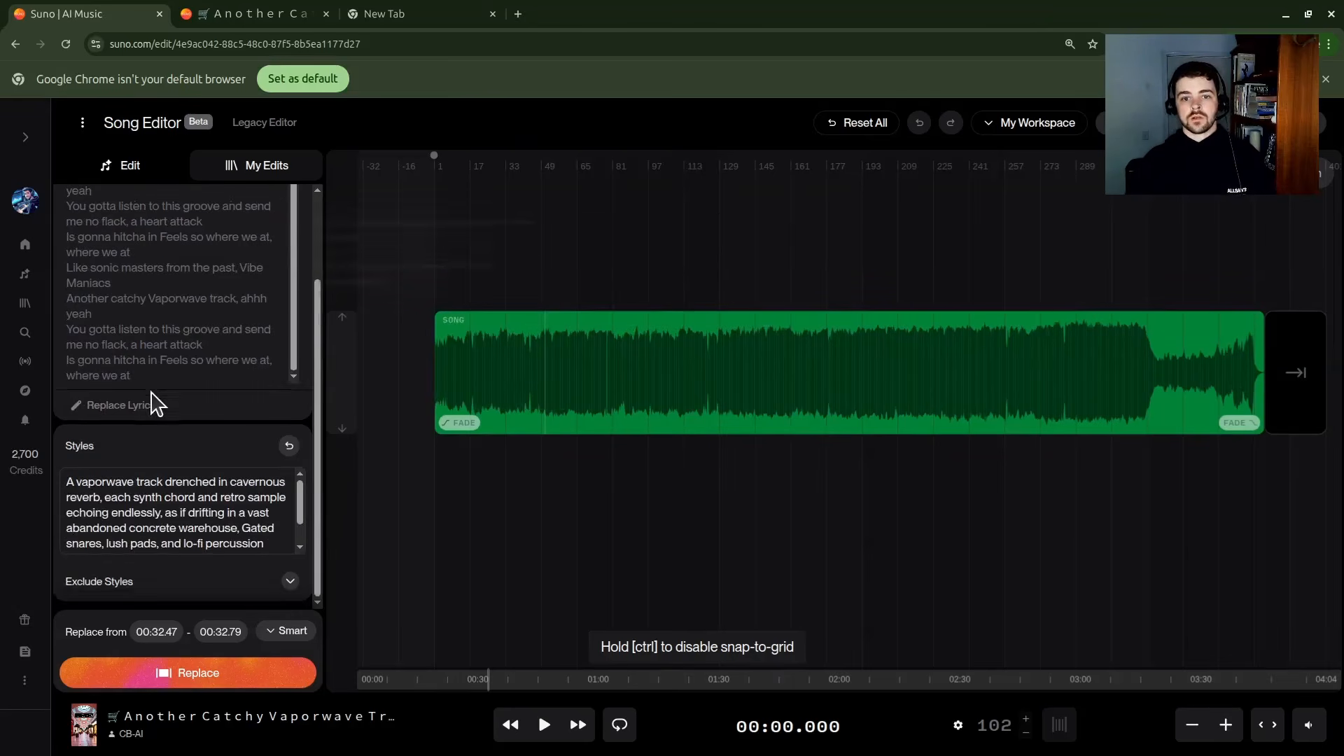
{"action": "scroll", "coordinate": [164, 294], "scroll_direction": "up", "scroll_amount": 5}
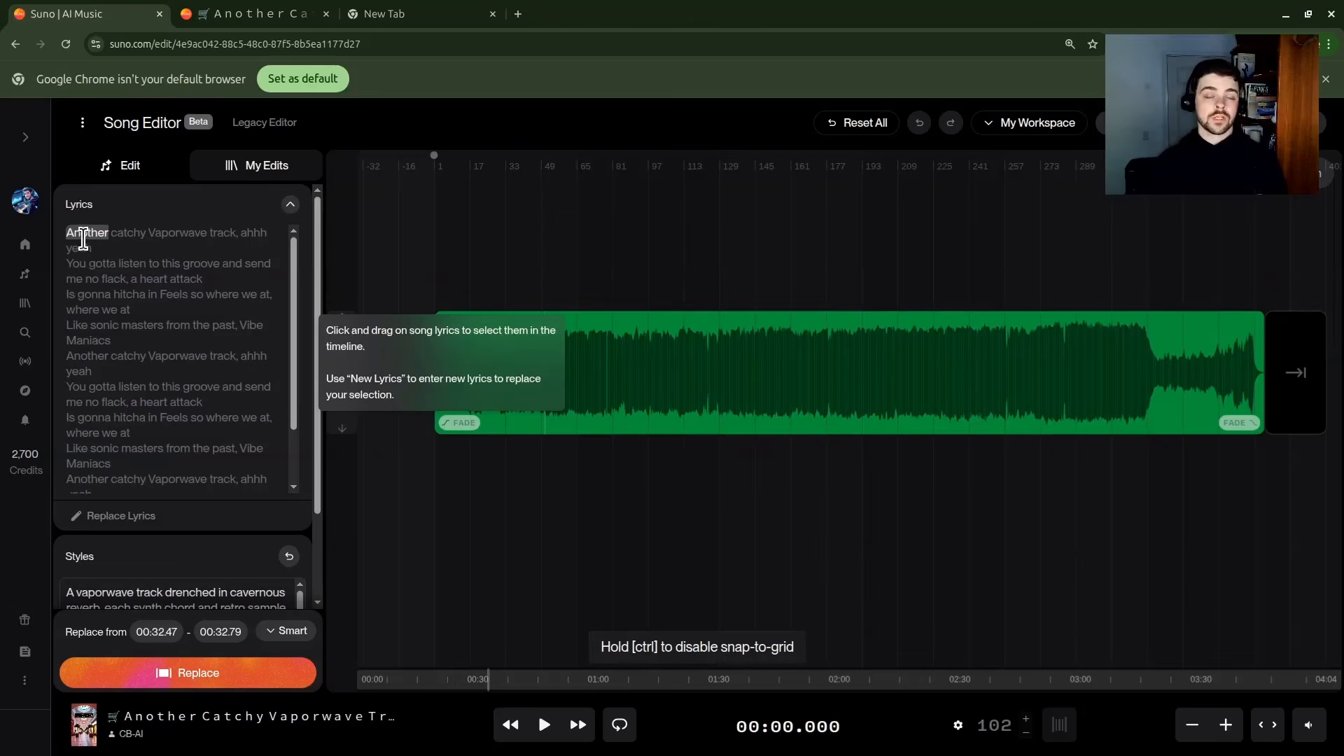
{"action": "scroll", "coordinate": [164, 294], "scroll_direction": "down", "scroll_amount": 3}
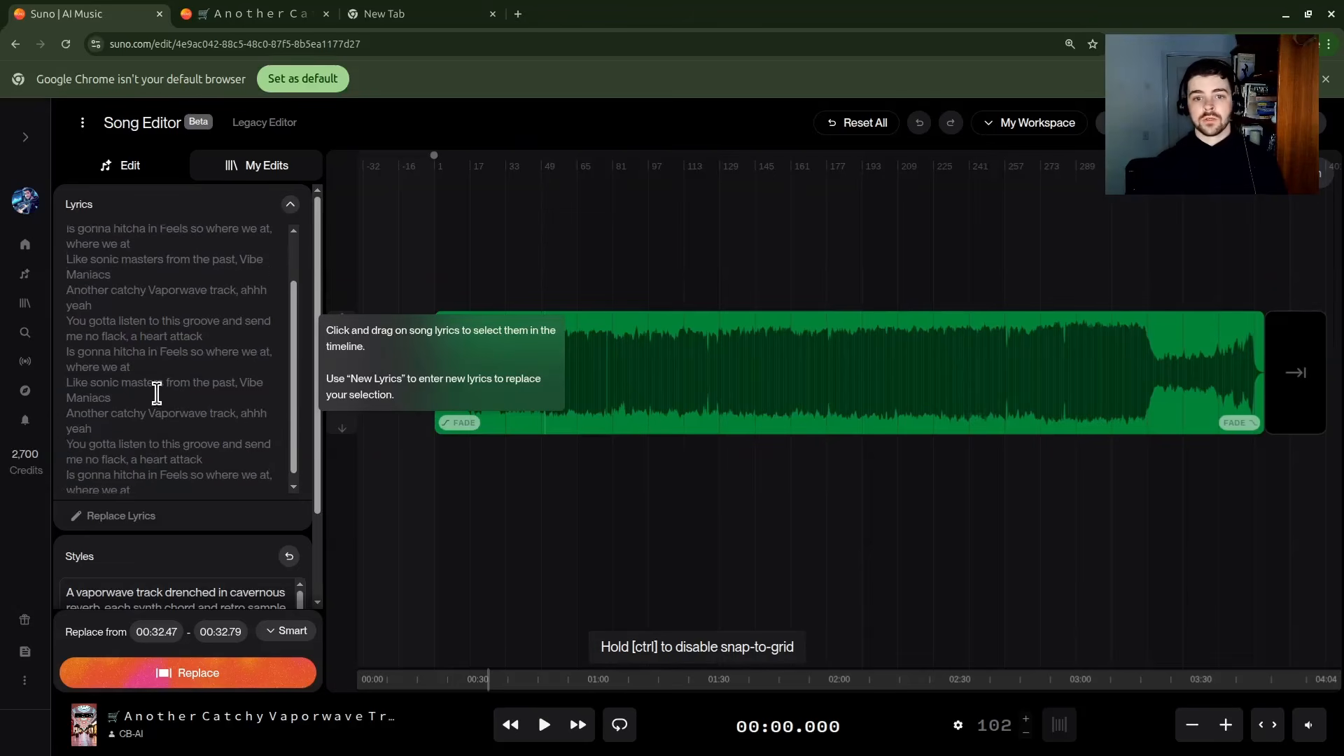
{"action": "scroll", "coordinate": [153, 390], "scroll_direction": "up", "scroll_amount": 3}
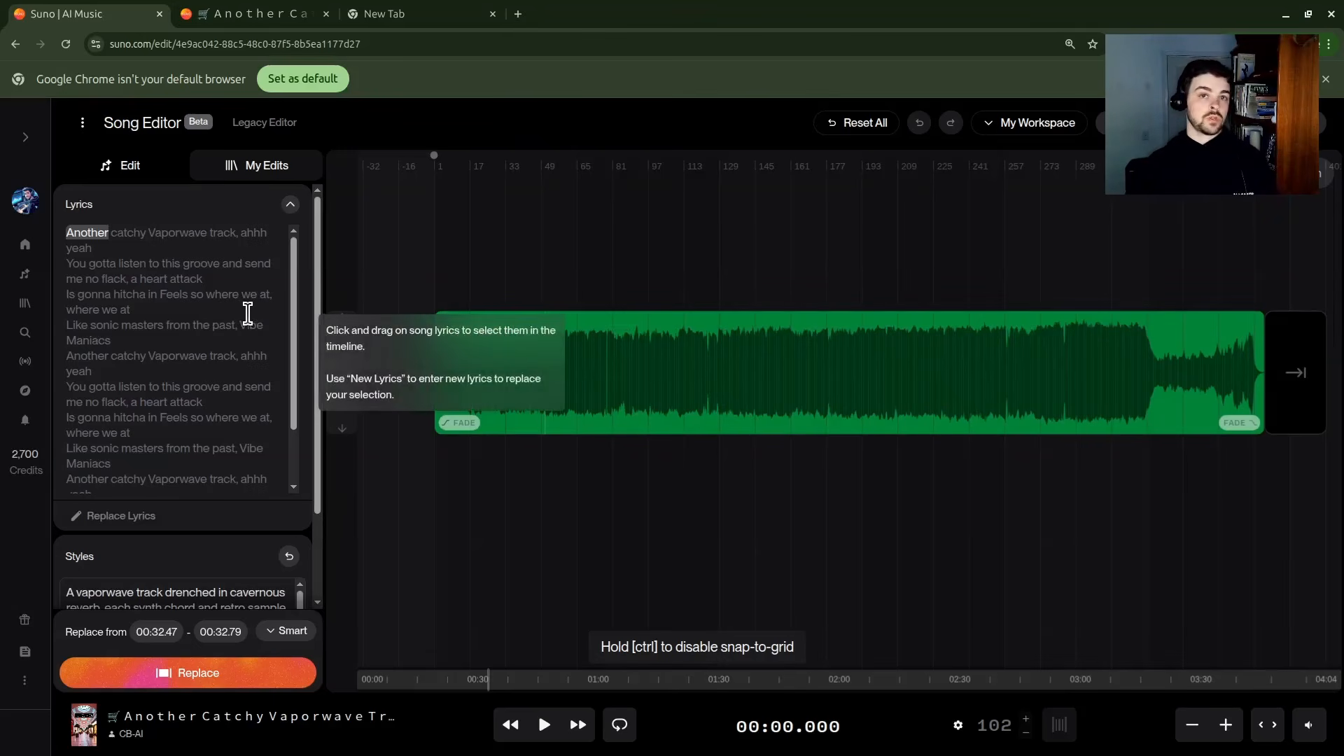
{"action": "left_click", "coordinate": [83, 123]}
{"action": "left_click", "coordinate": [89, 127]}
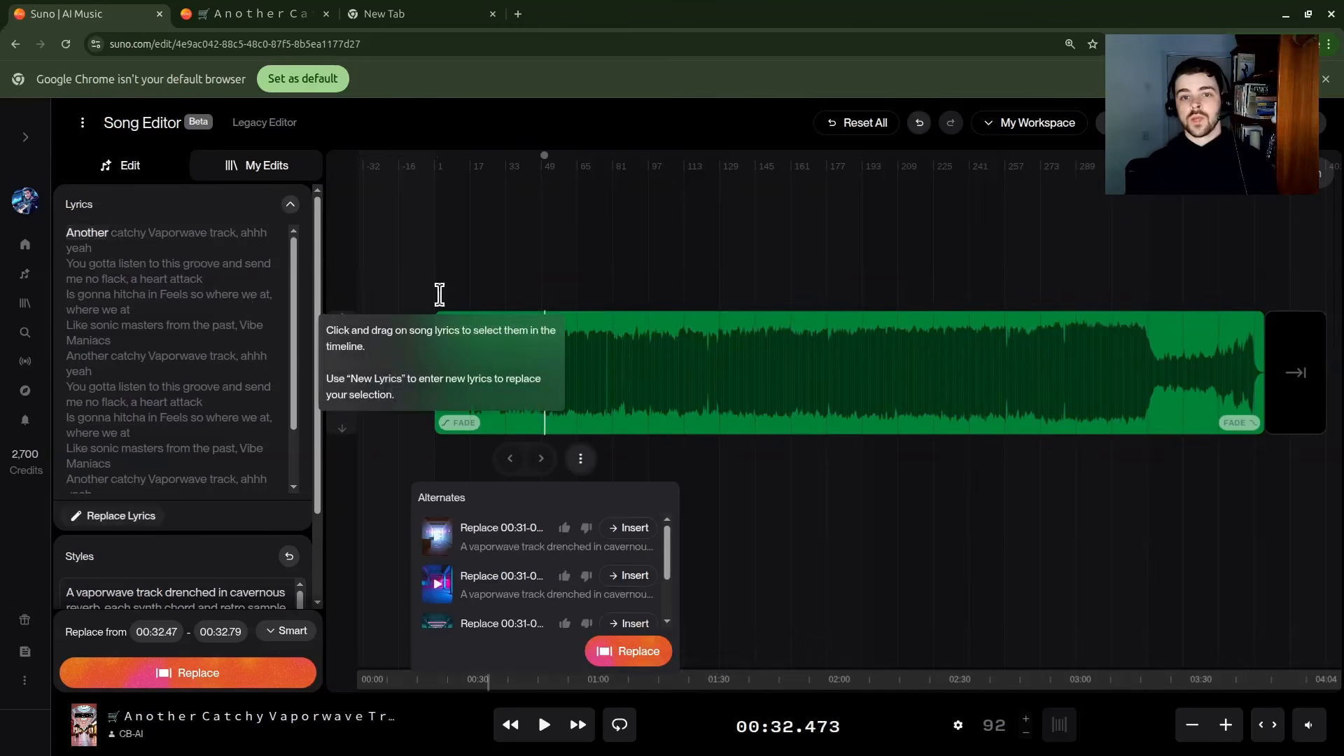
{"action": "left_click", "coordinate": [83, 127]}
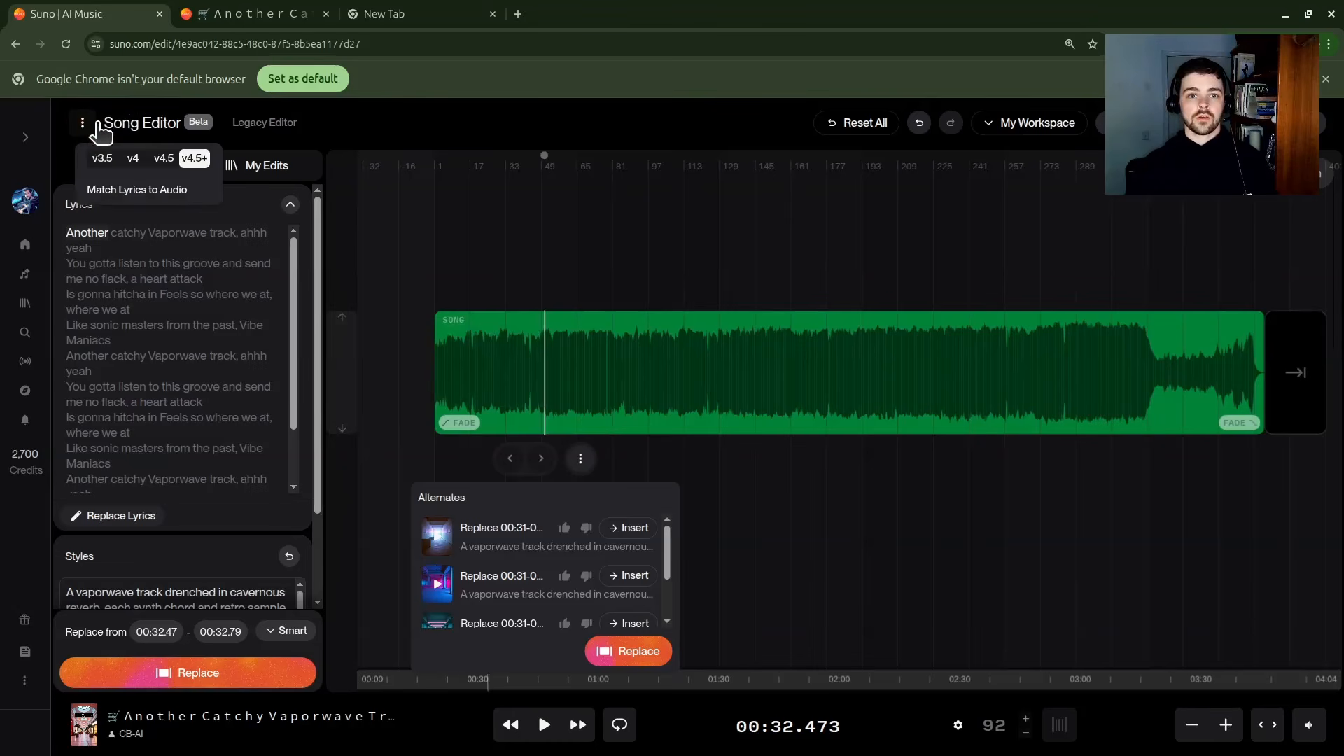
{"action": "left_click", "coordinate": [201, 192]}
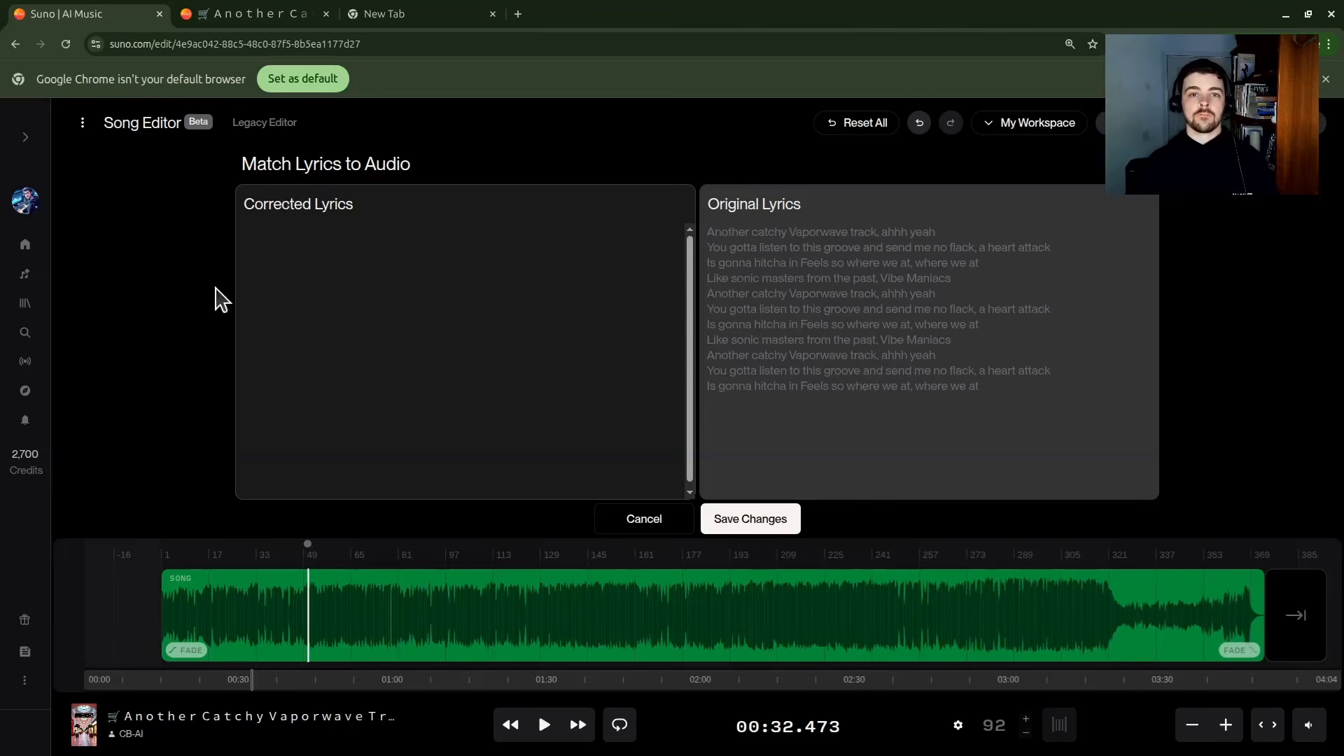
{"action": "left_click", "coordinate": [434, 287]}
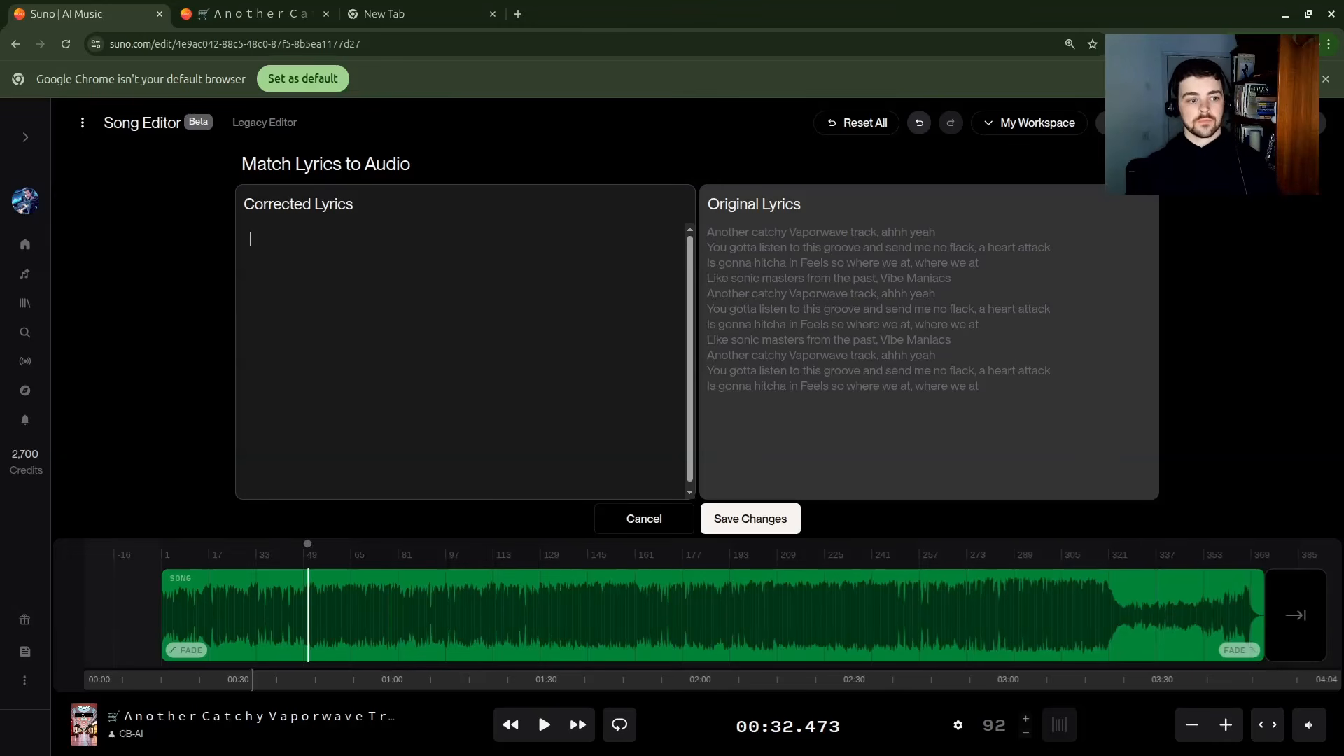
{"action": "key", "text": "ctrl+v"}
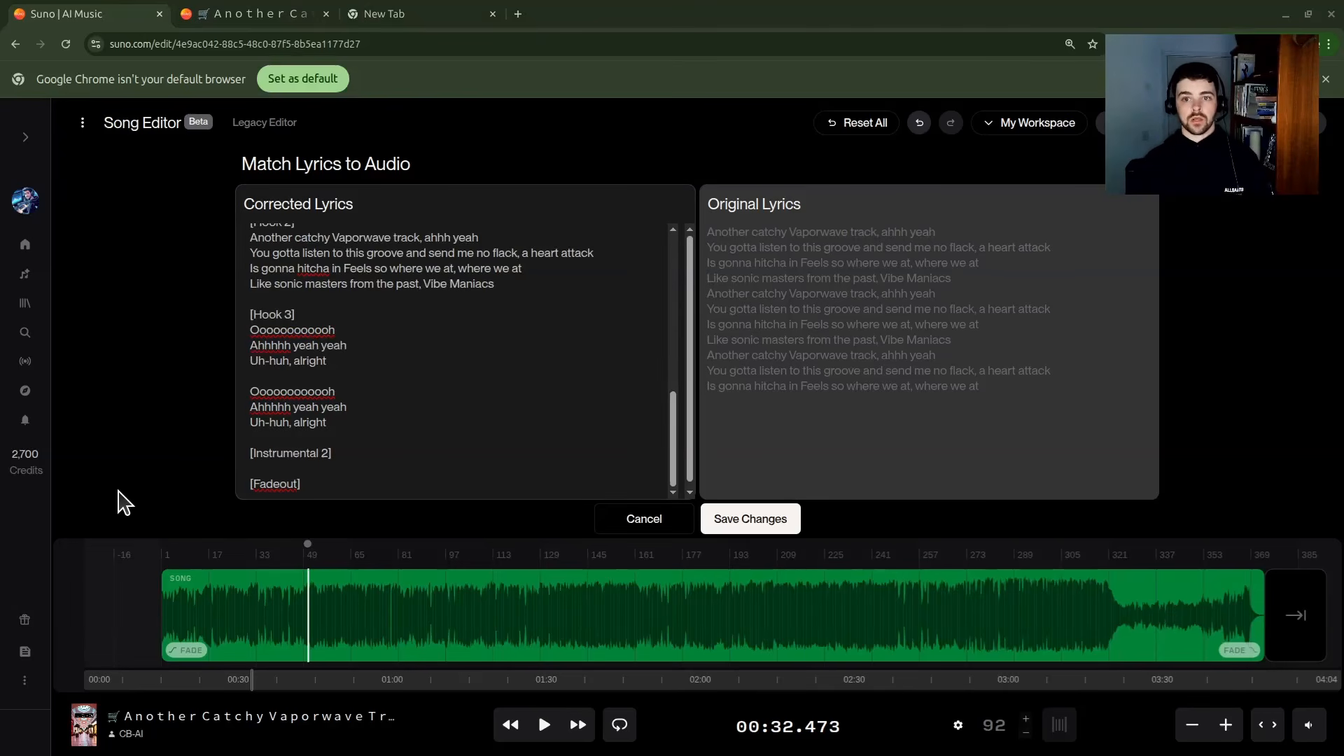
Review the corrected lyrics from the first [Hook 1] through the [Hook 2] sections and [Instrumental 1]
{"action": "scroll", "coordinate": [441, 419], "scroll_direction": "up", "scroll_amount": 10}
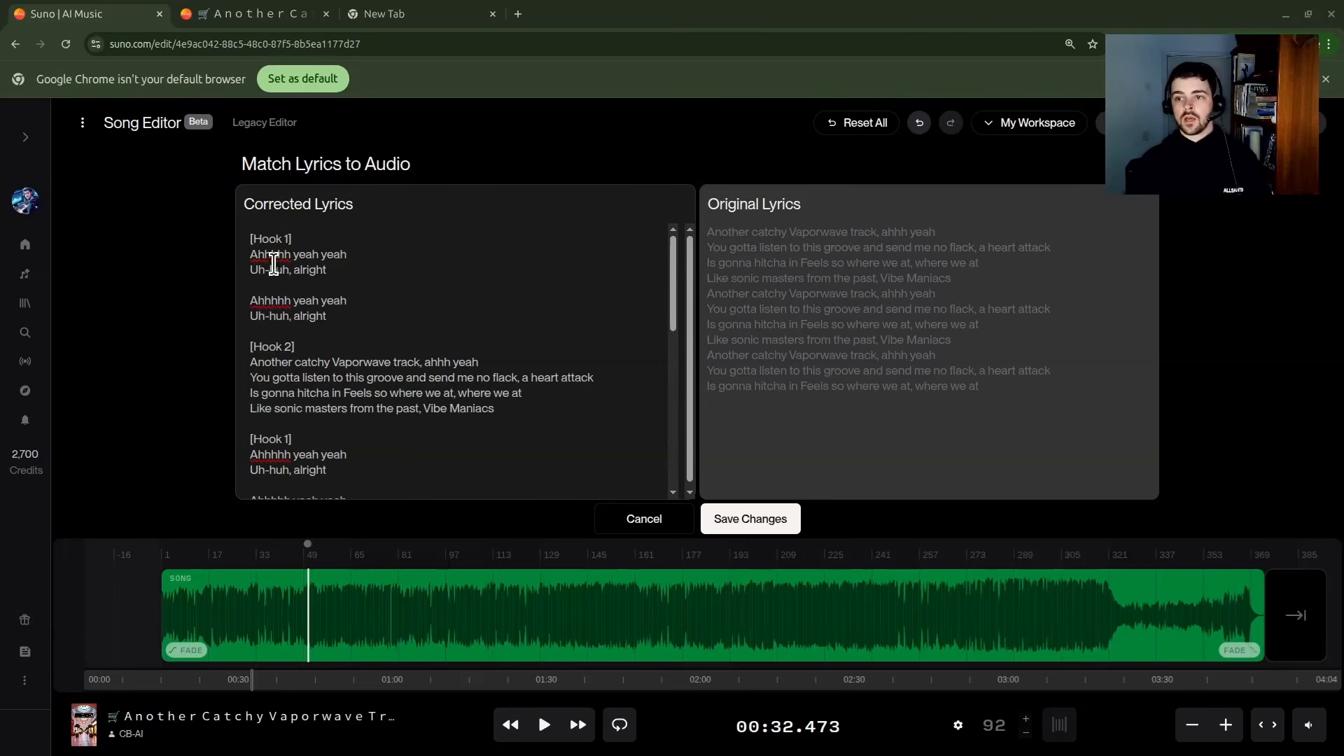
{"action": "left_click_drag", "start_coordinate": [266, 256], "coordinate": [354, 257]}
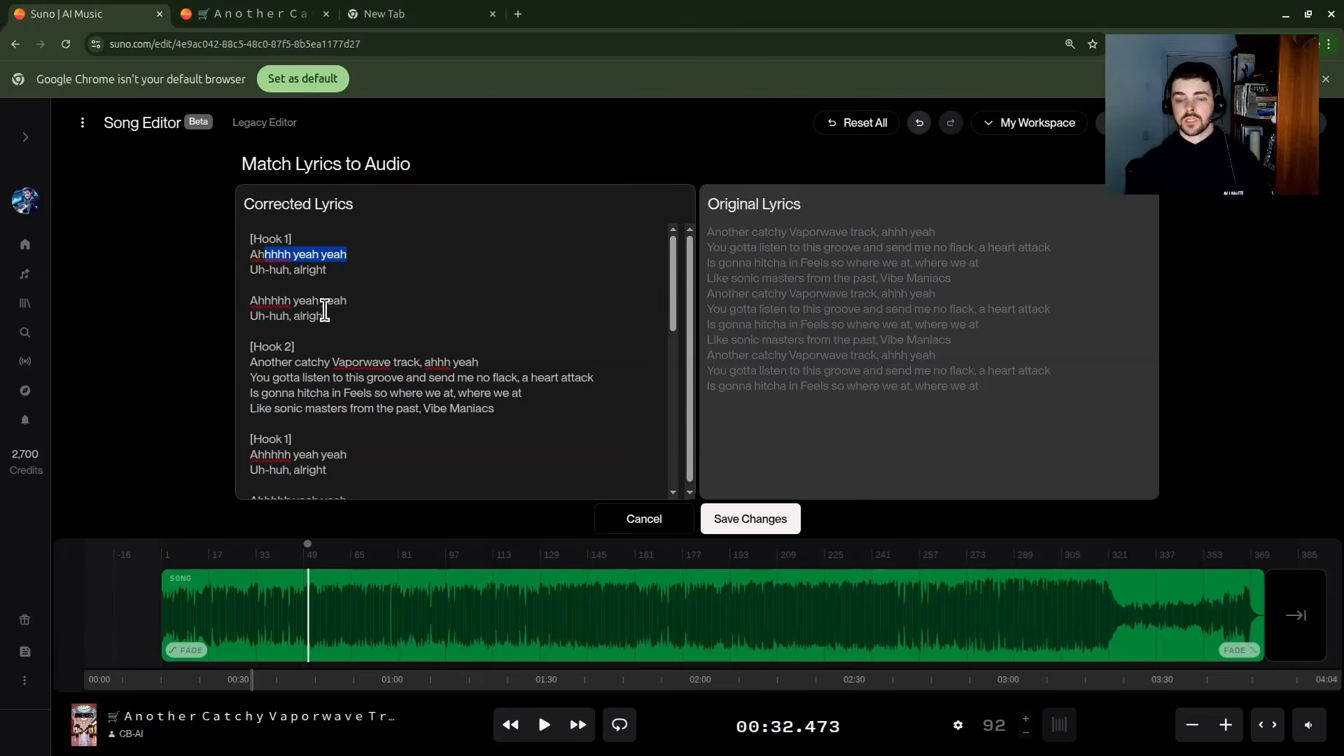
{"action": "left_click_drag", "start_coordinate": [336, 315], "coordinate": [245, 235]}
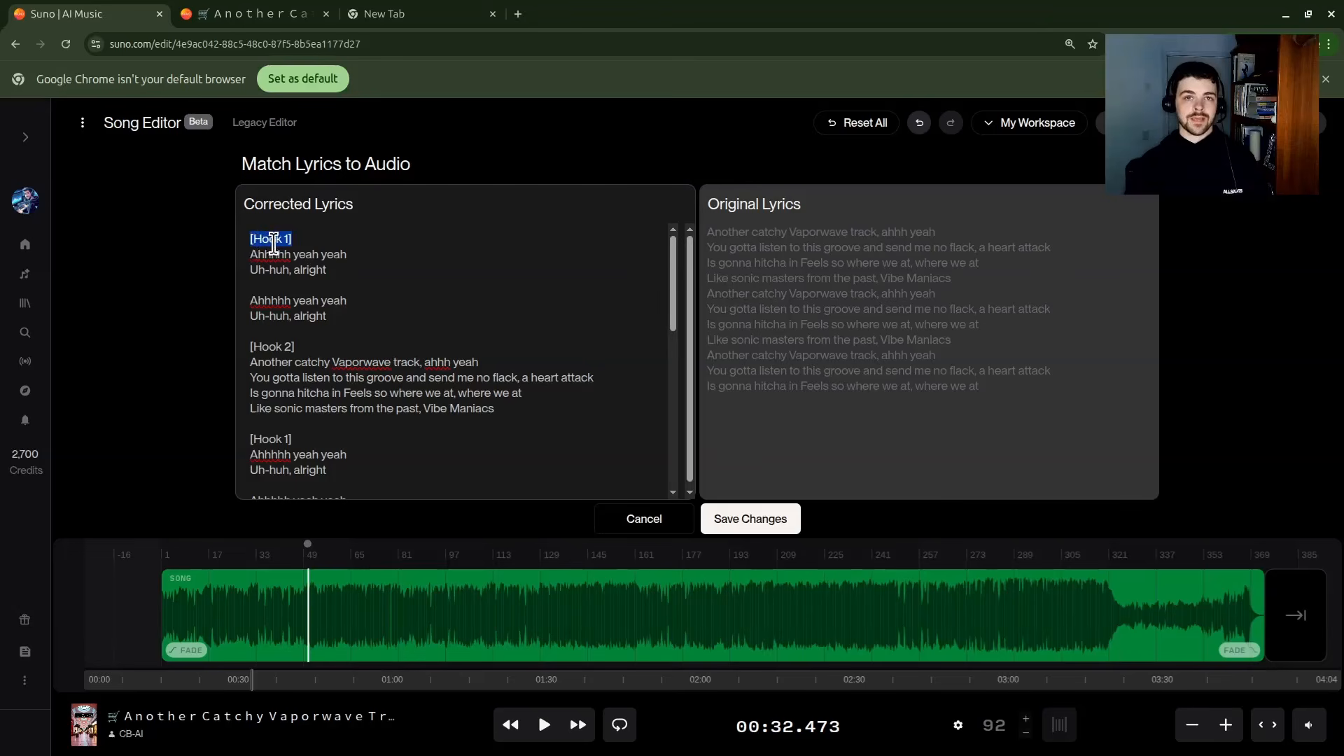
{"action": "left_click_drag", "start_coordinate": [330, 350], "coordinate": [248, 346]}
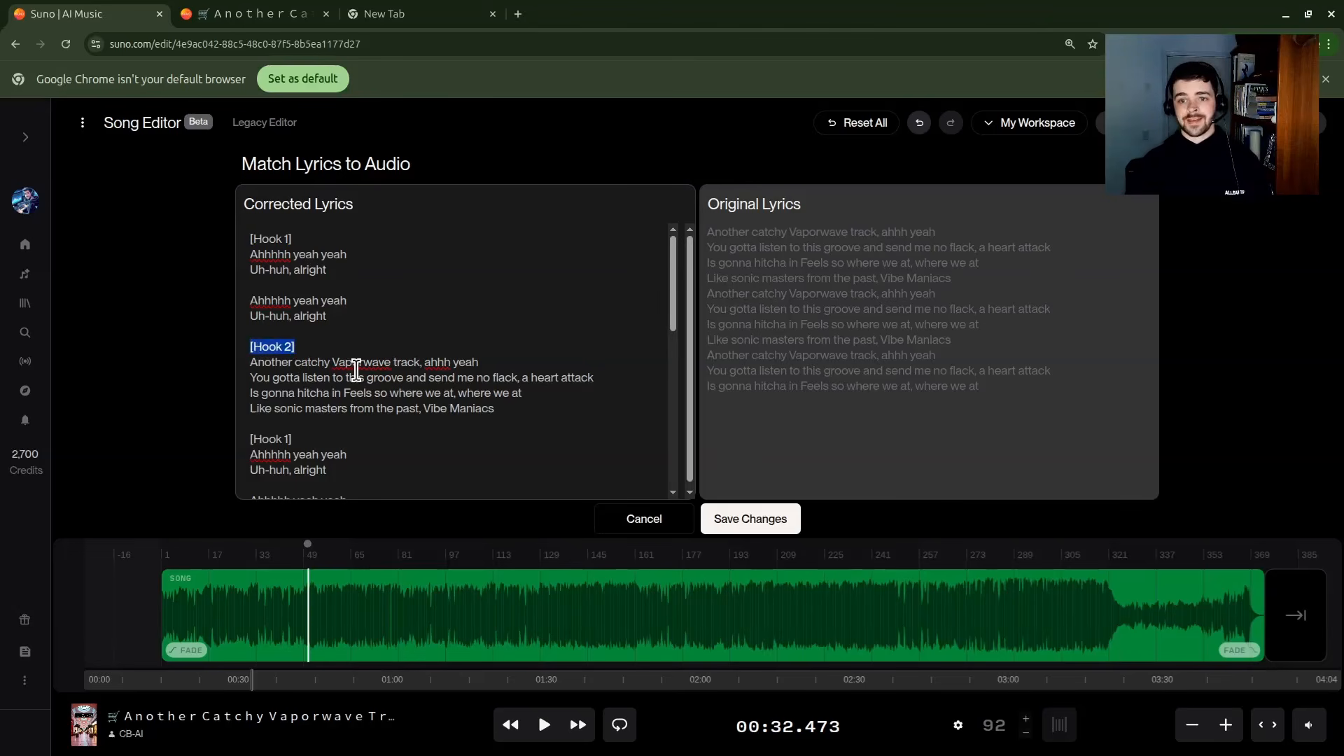
{"action": "scroll", "coordinate": [597, 341], "scroll_direction": "down", "scroll_amount": 1}
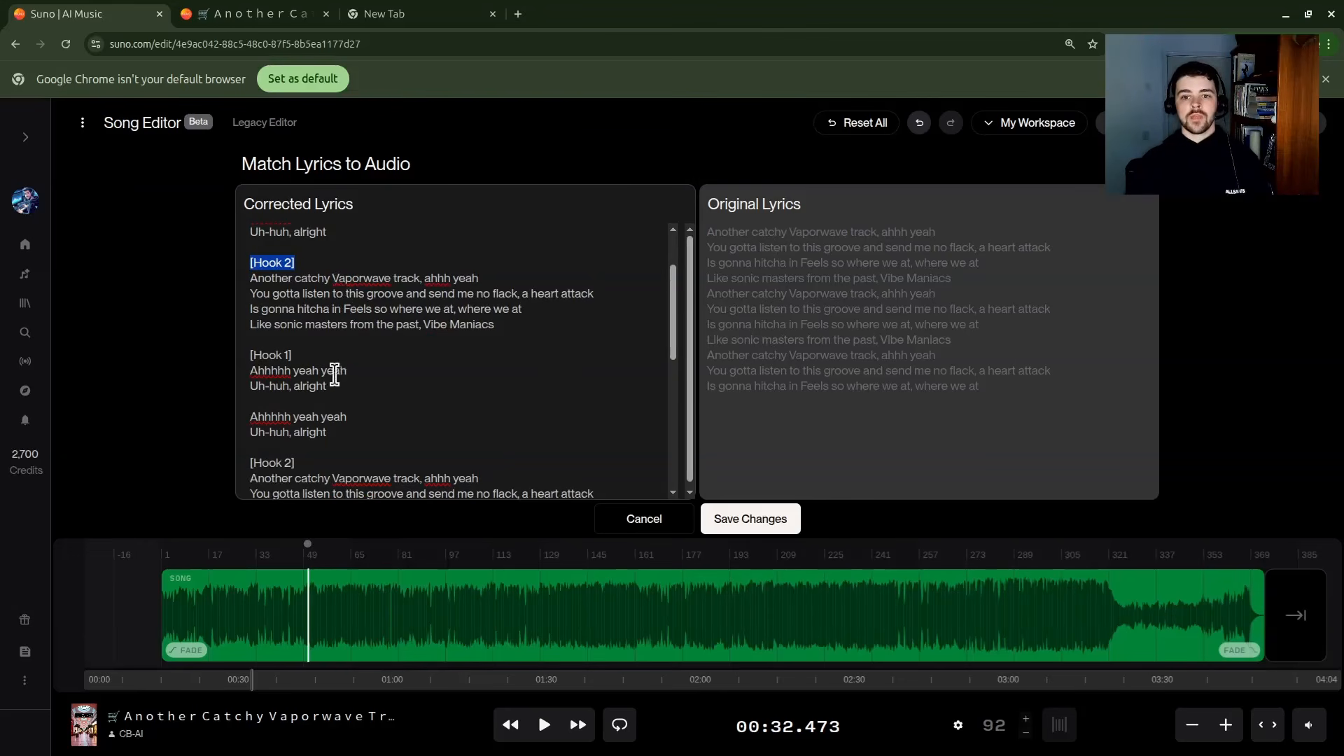
{"action": "scroll", "coordinate": [313, 427], "scroll_direction": "down", "scroll_amount": 1}
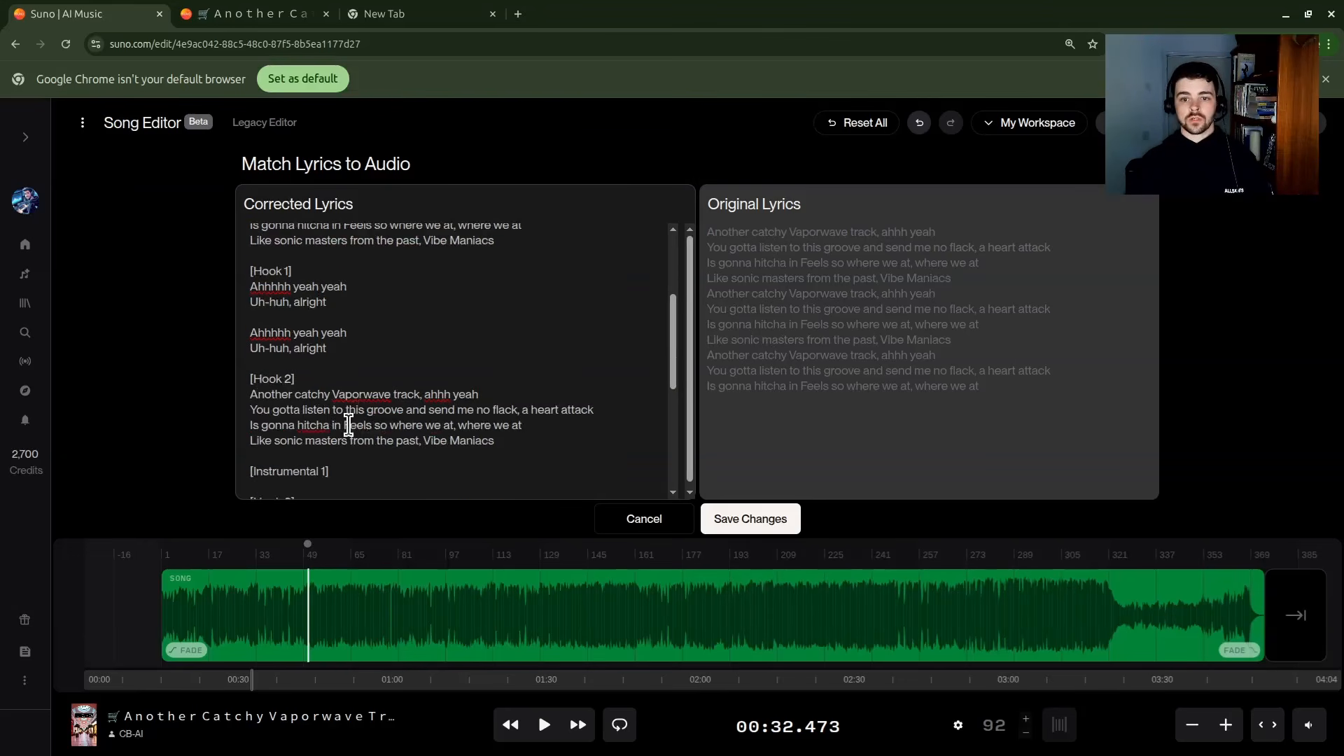
{"action": "scroll", "coordinate": [350, 423], "scroll_direction": "down", "scroll_amount": 1}
{"action": "left_click_drag", "start_coordinate": [360, 387], "coordinate": [254, 387]}
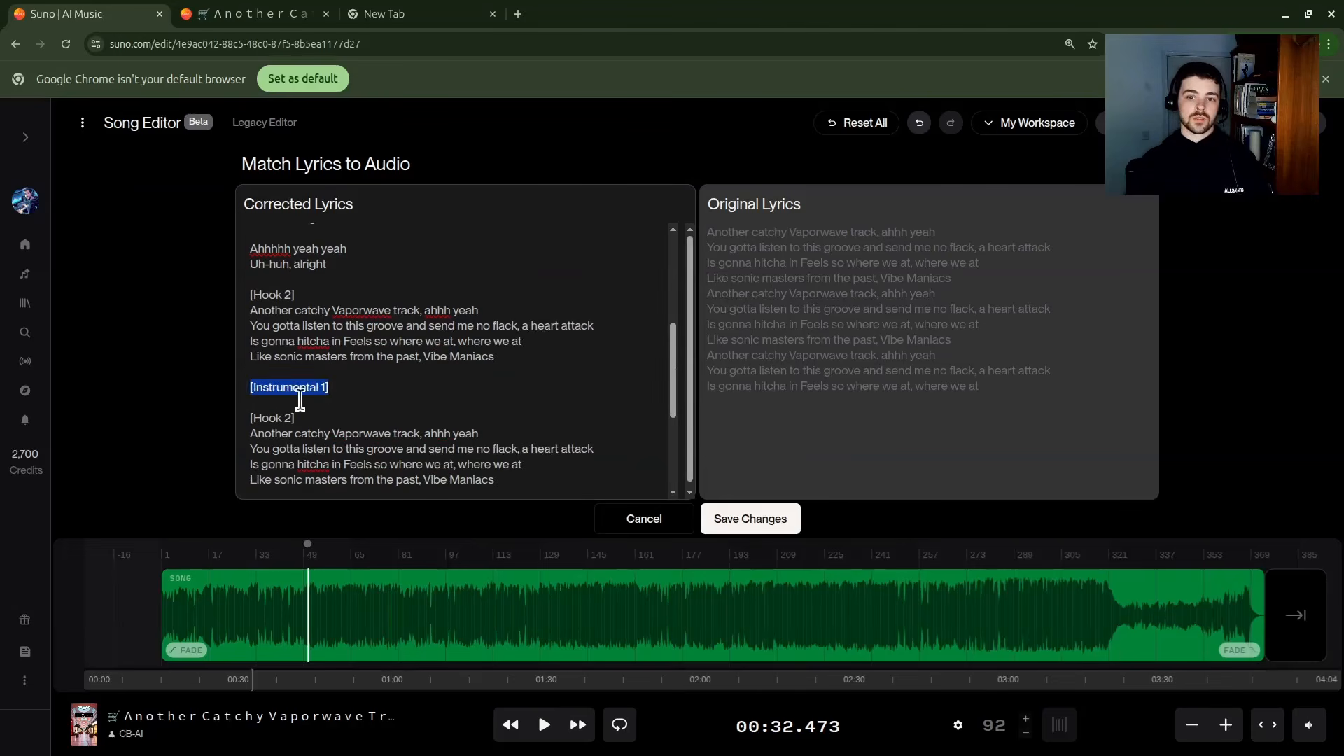
{"action": "scroll", "coordinate": [456, 389], "scroll_direction": "down", "scroll_amount": 1}
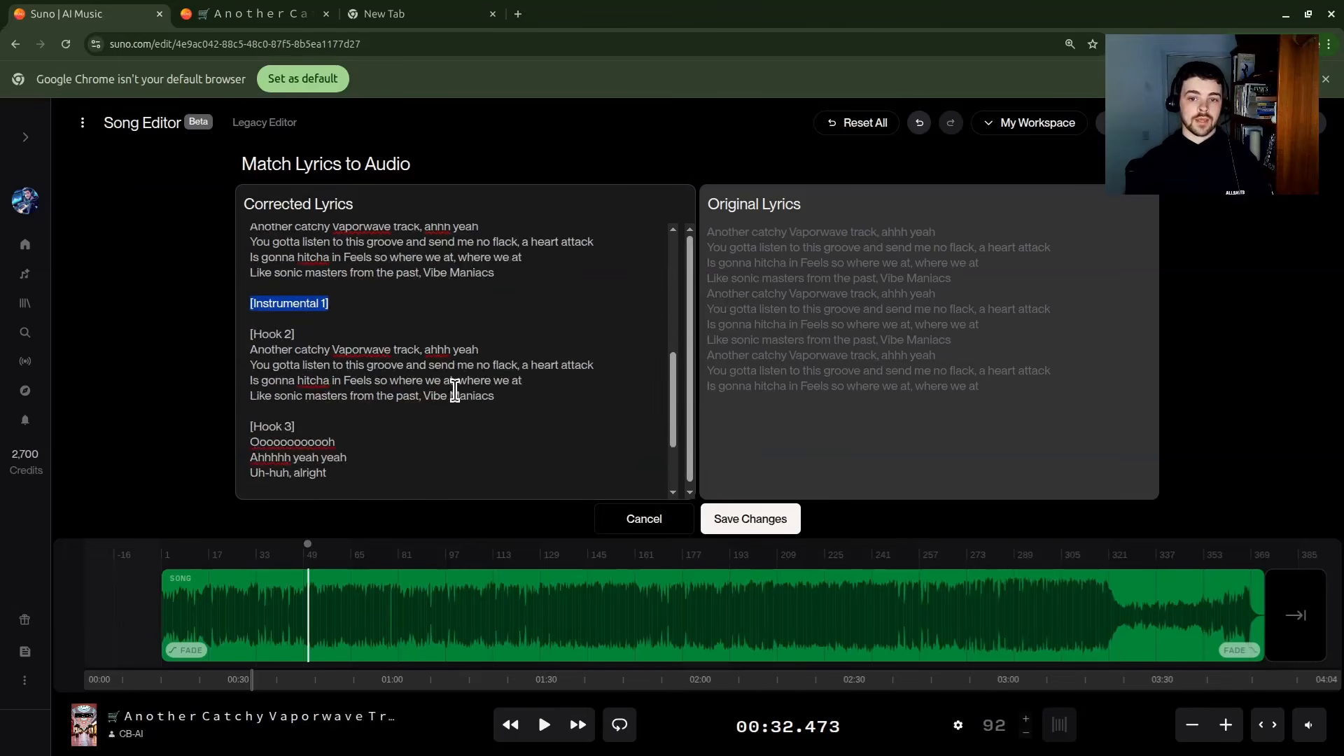
{"action": "left_click", "coordinate": [270, 334]}
{"action": "scroll", "coordinate": [399, 427], "scroll_direction": "down", "scroll_amount": 1}
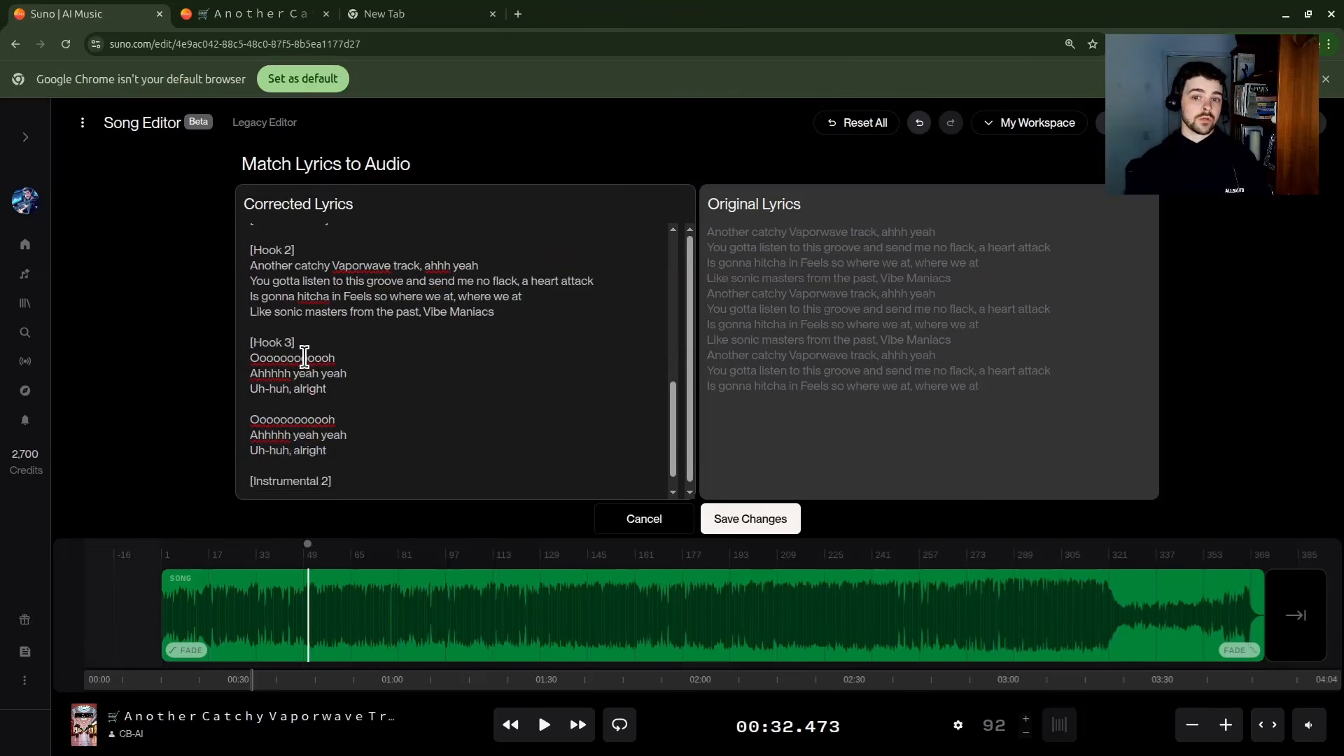
Review the closing part of the corrected lyrics, covering [Hook 3], [Instrumental 2] and [Fadeout]
{"action": "left_click_drag", "start_coordinate": [345, 358], "coordinate": [242, 365]}
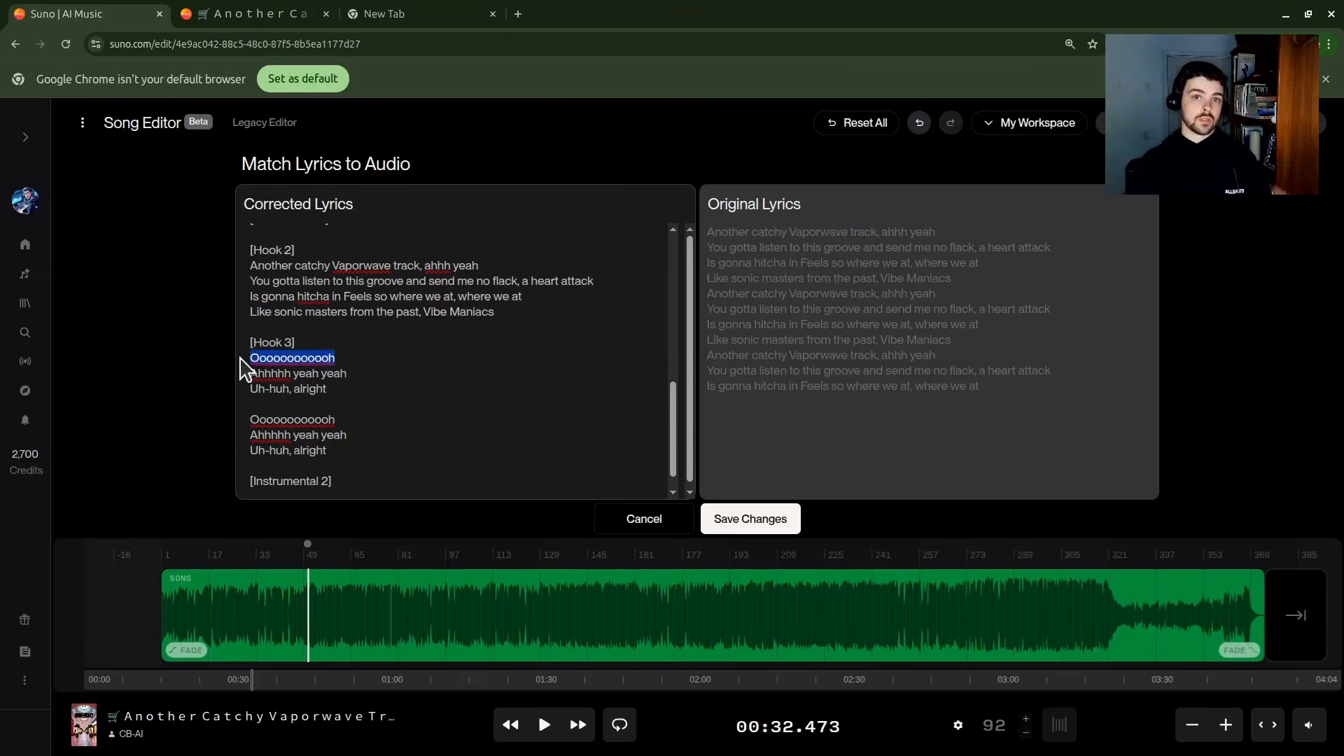
{"action": "left_click", "coordinate": [356, 361]}
{"action": "scroll", "coordinate": [367, 420], "scroll_direction": "down", "scroll_amount": 1}
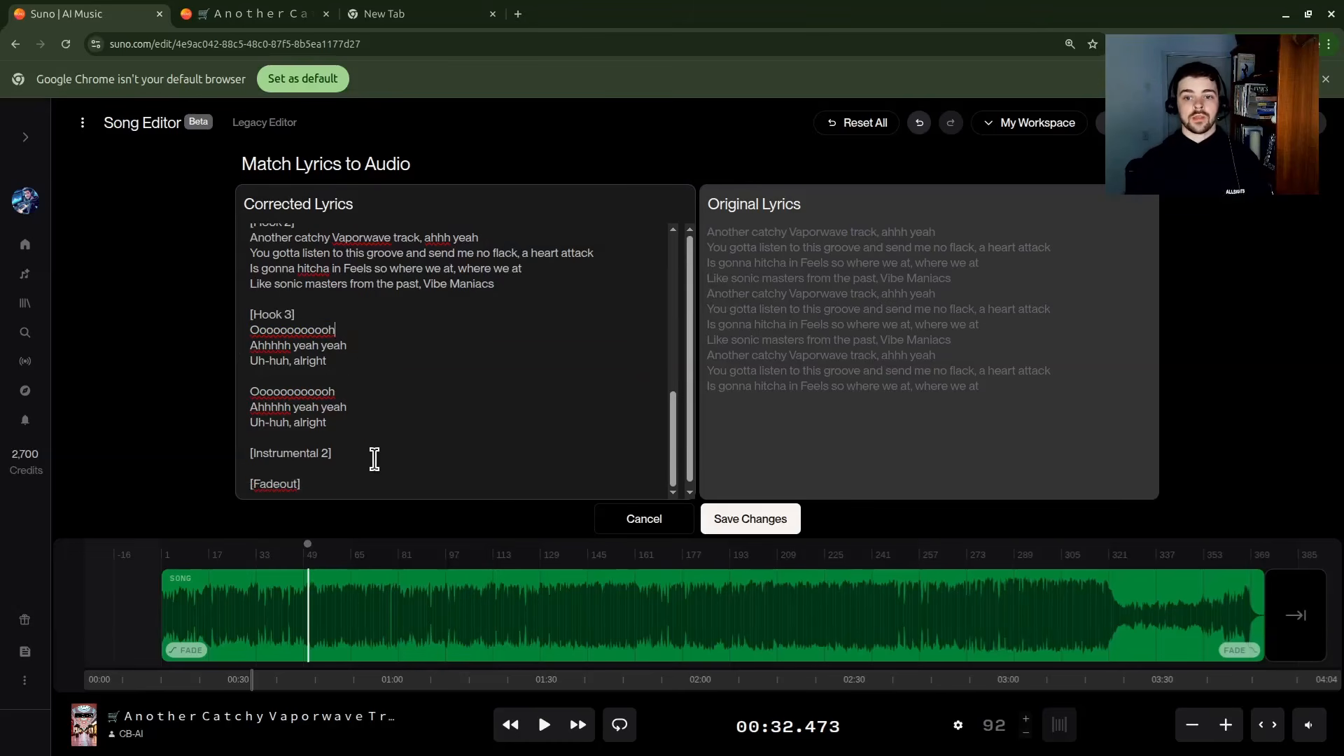
{"action": "left_click_drag", "start_coordinate": [366, 453], "coordinate": [250, 450]}
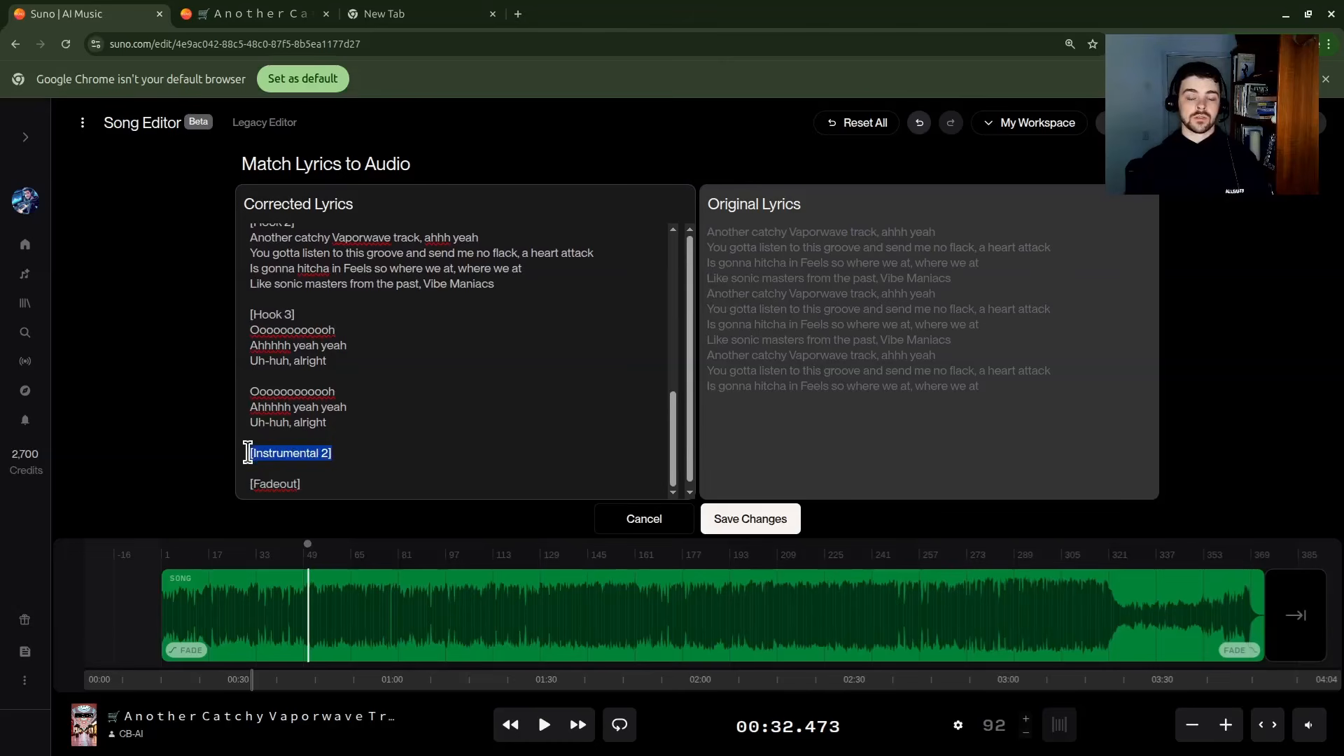
{"action": "scroll", "coordinate": [407, 434], "scroll_direction": "up", "scroll_amount": 1}
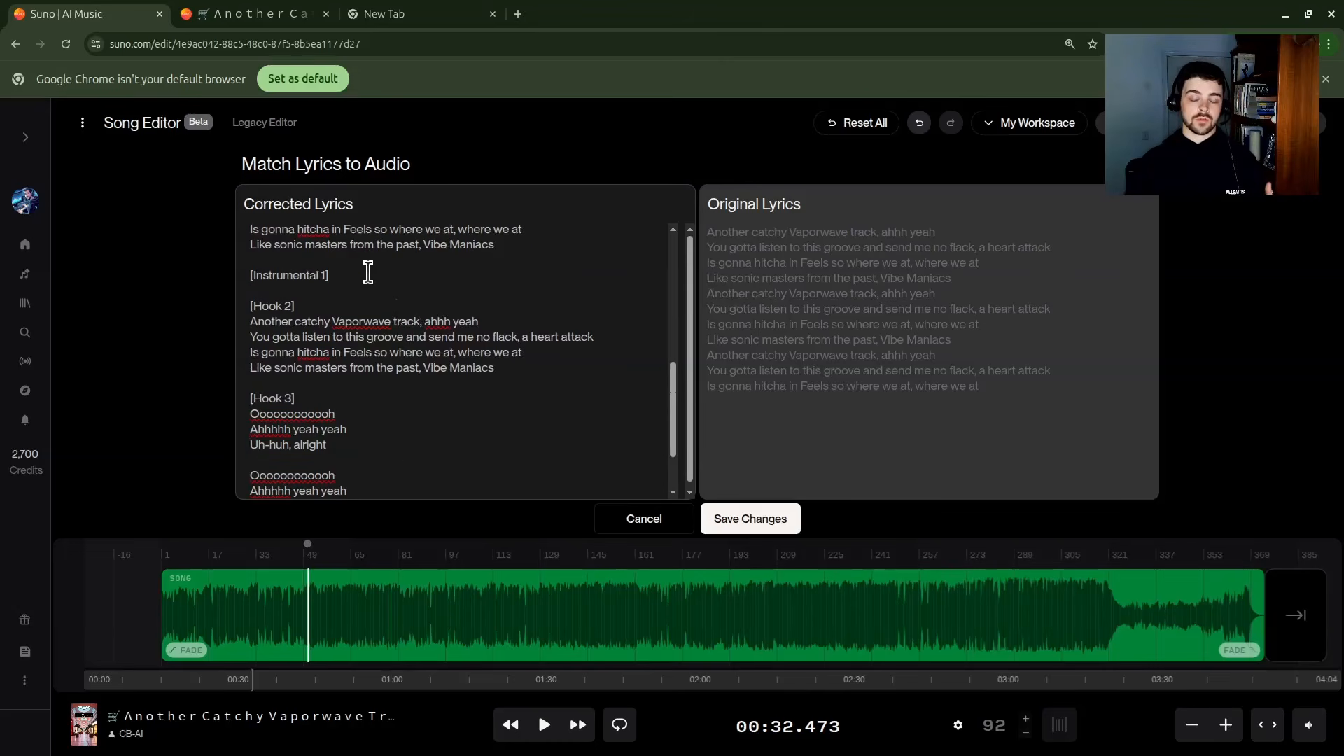
{"action": "scroll", "coordinate": [368, 272], "scroll_direction": "down", "scroll_amount": 1}
{"action": "left_click", "coordinate": [330, 484]}
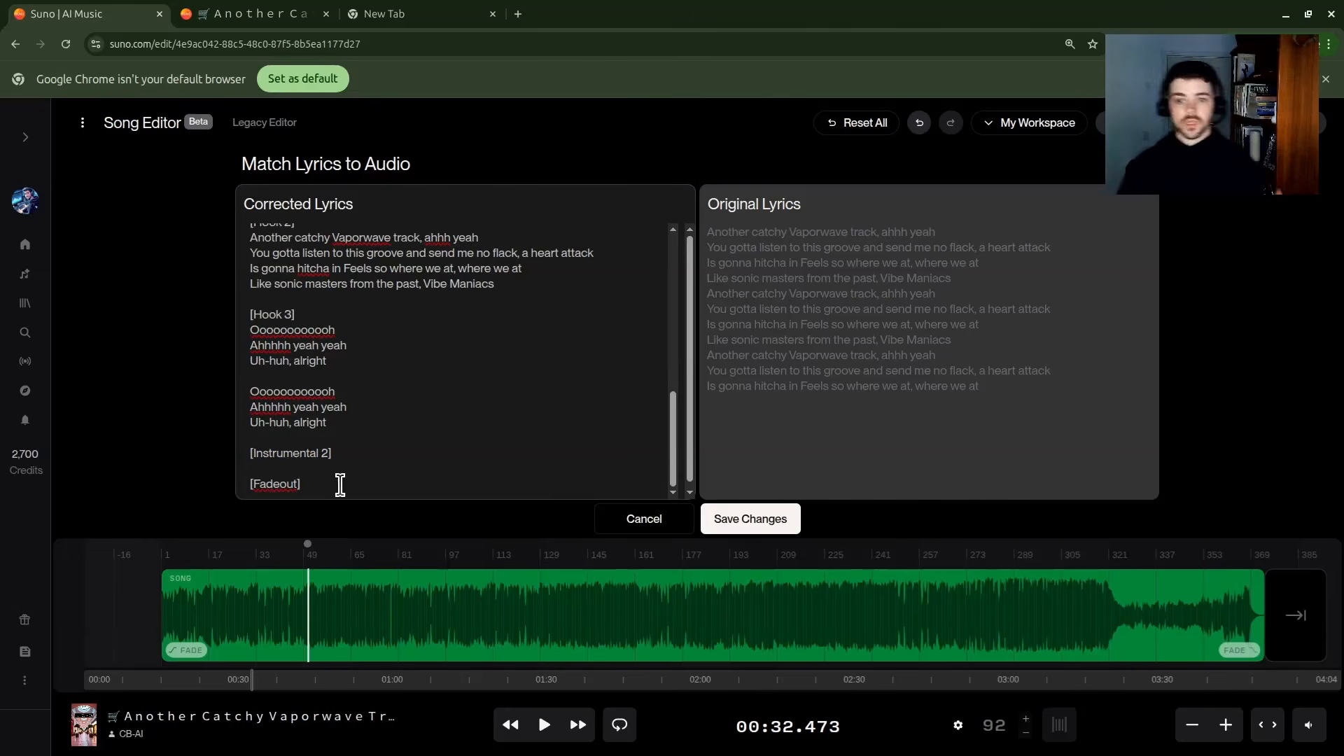
Check the full corrected lyrics once more from start to end and save the lyric changes
{"action": "scroll", "coordinate": [371, 454], "scroll_direction": "up", "scroll_amount": 10}
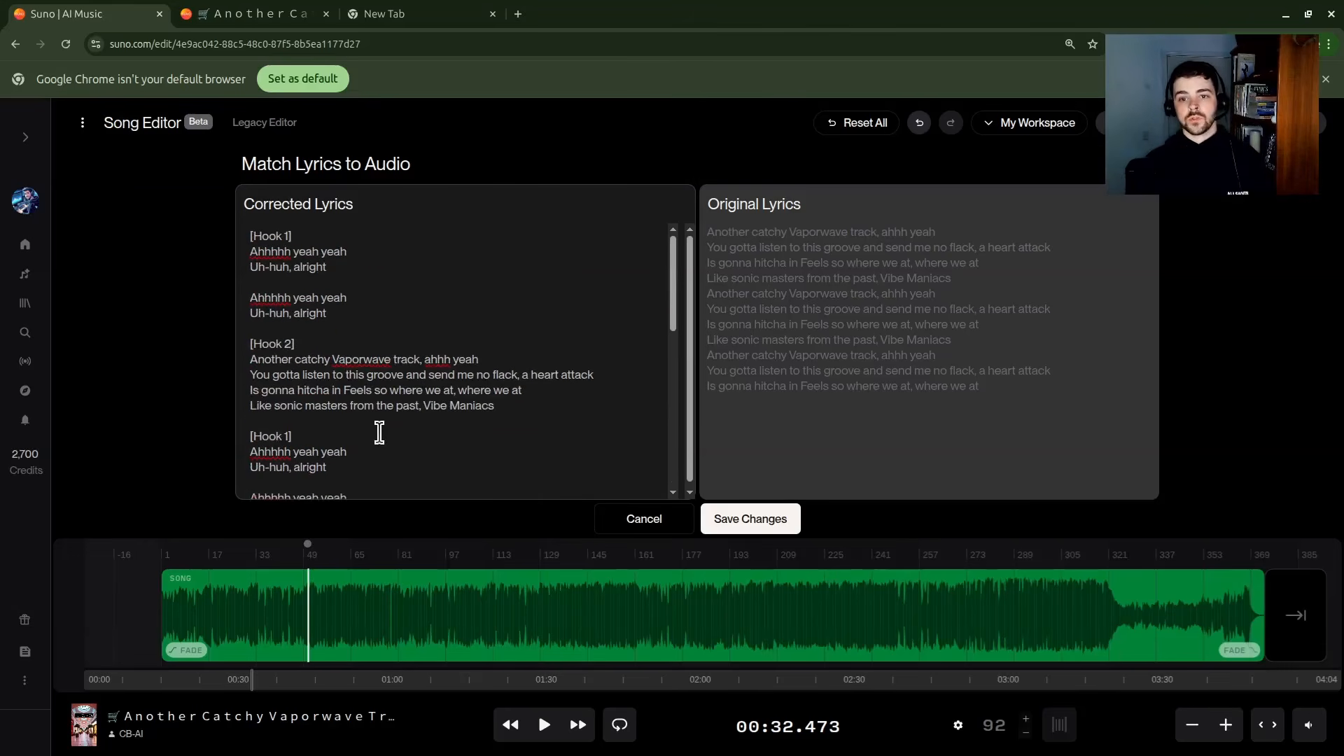
{"action": "scroll", "coordinate": [441, 392], "scroll_direction": "down", "scroll_amount": 10}
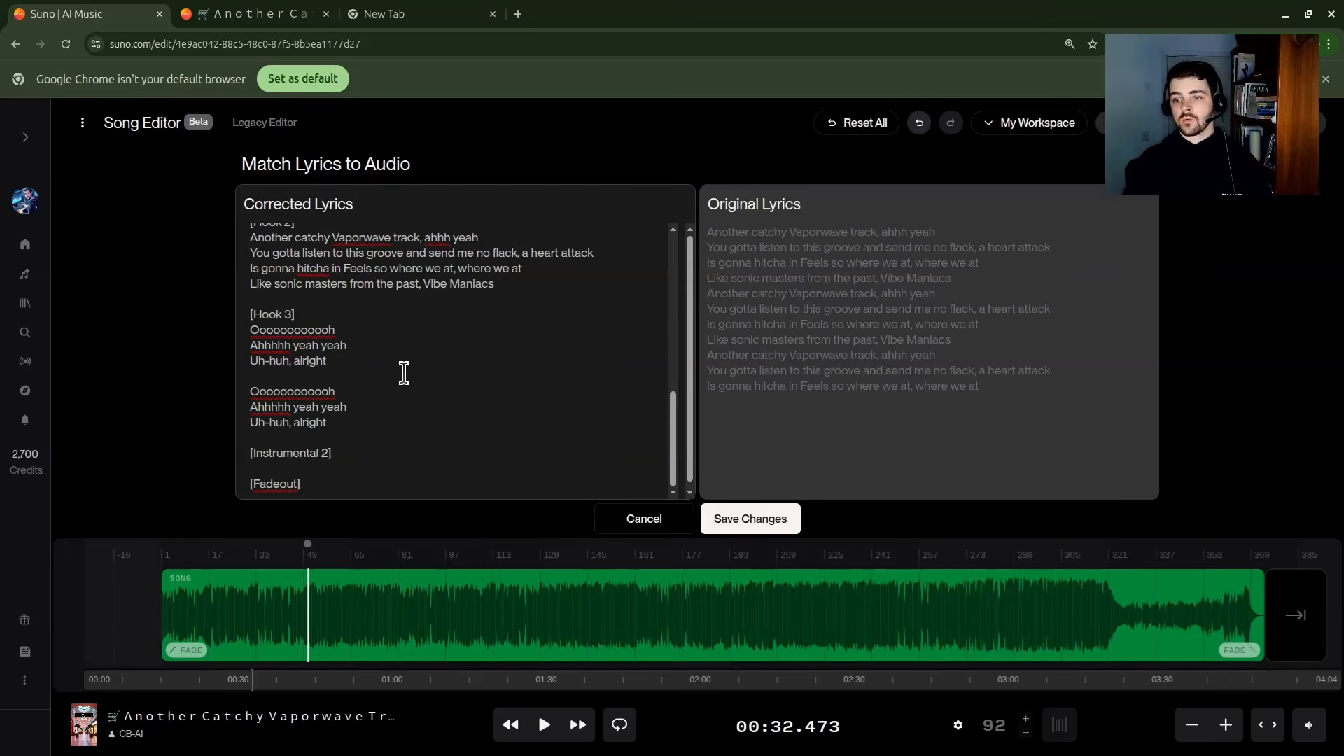
{"action": "left_click", "coordinate": [751, 526]}
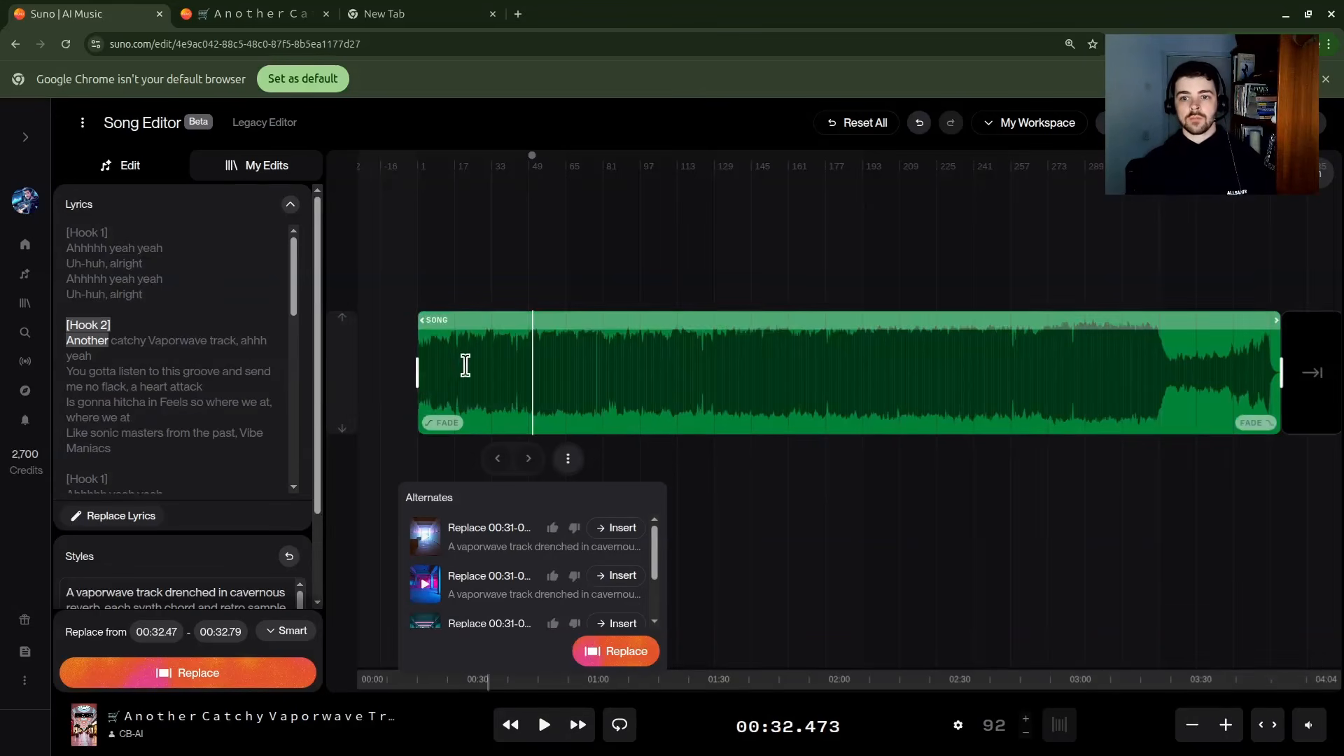
Select the whole song clip, play it from the start to check the lyric timing, and look through the sectioned lyrics
{"action": "left_click", "coordinate": [414, 372]}
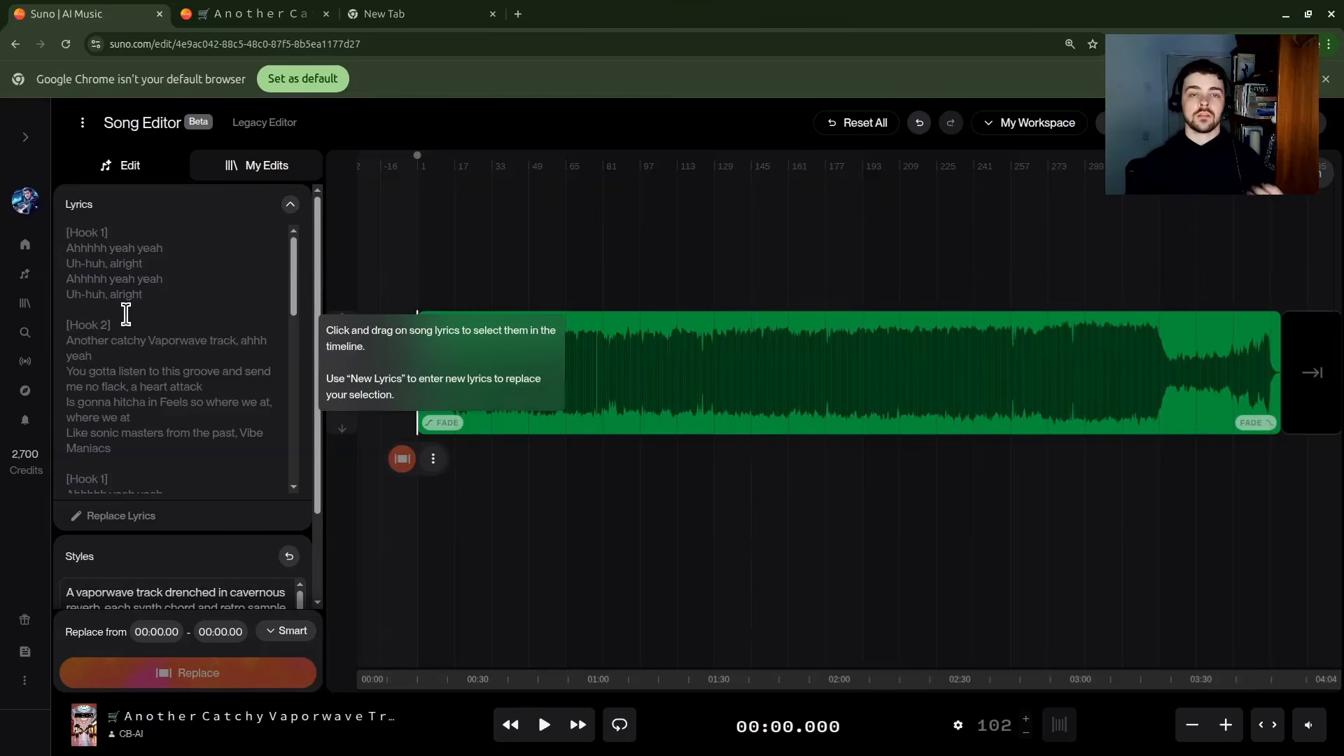
{"action": "left_click", "coordinate": [494, 330]}
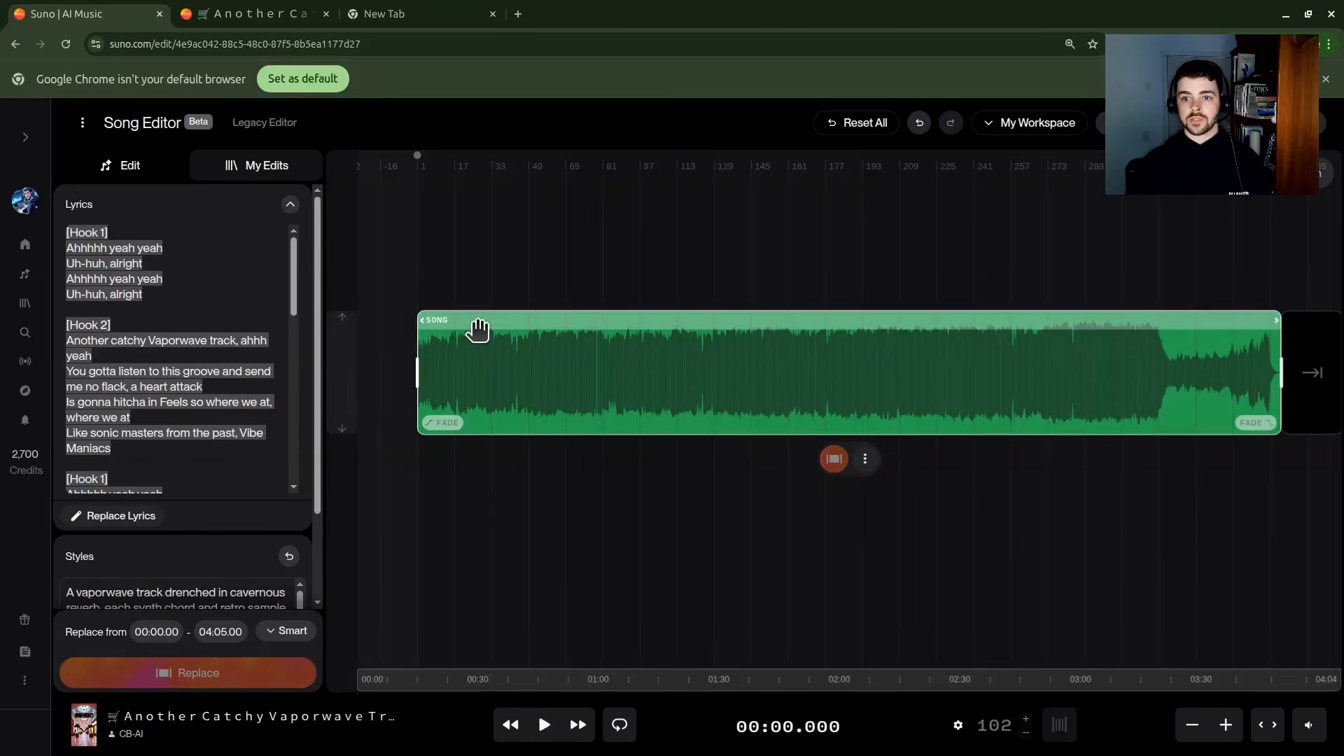
{"action": "left_click", "coordinate": [545, 725]}
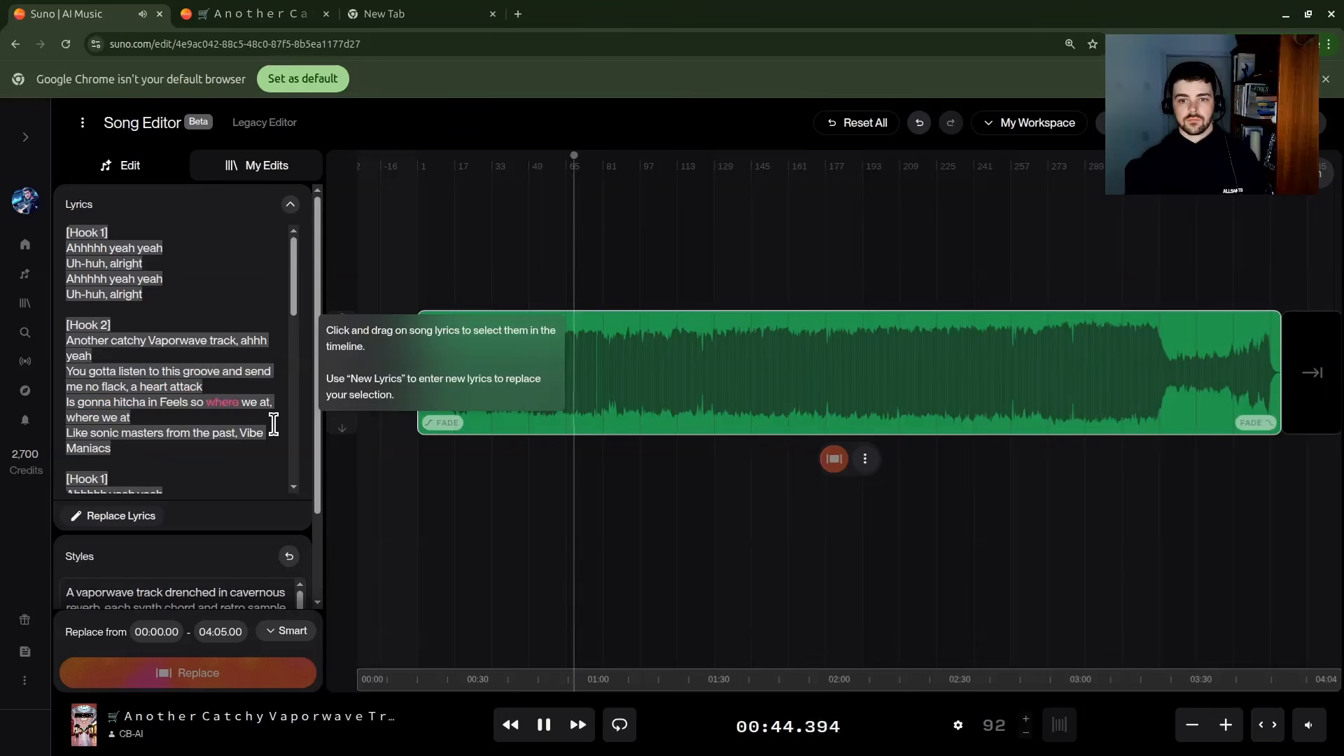
{"action": "left_click", "coordinate": [546, 725]}
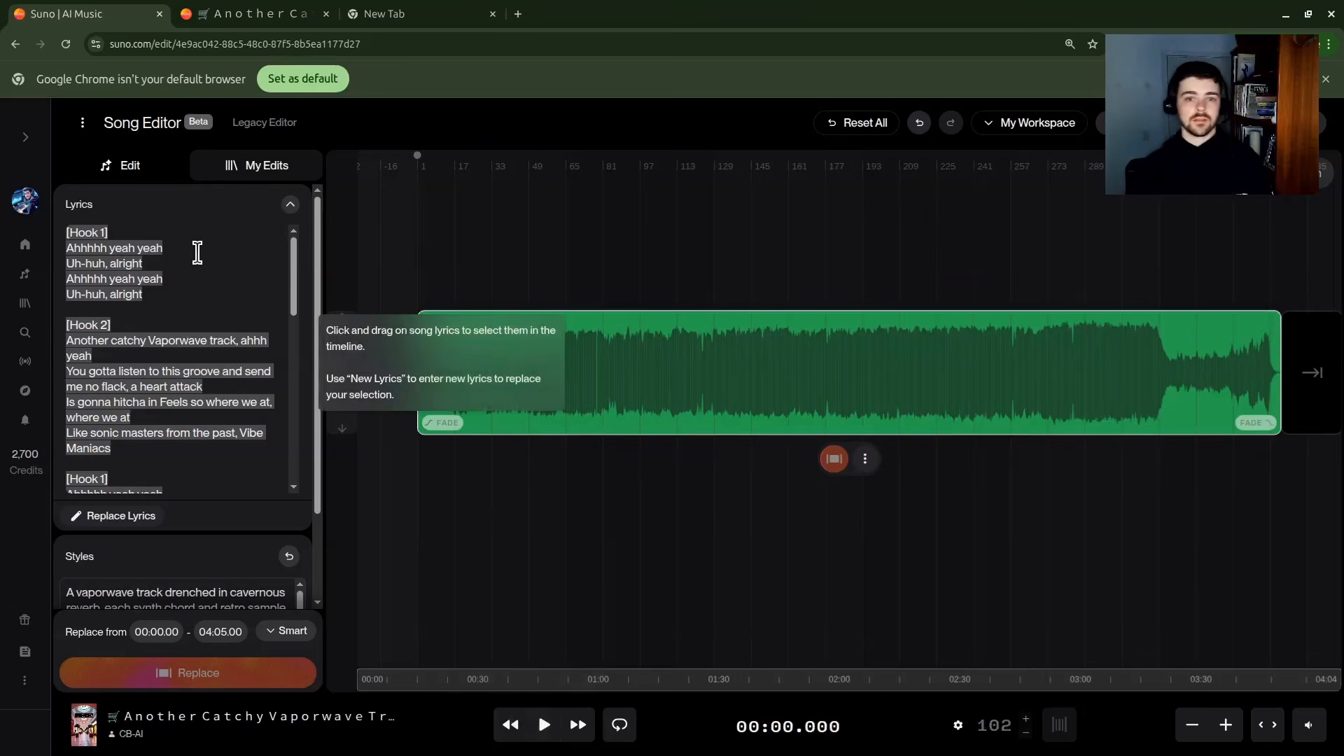
{"action": "scroll", "coordinate": [210, 343], "scroll_direction": "down", "scroll_amount": 1}
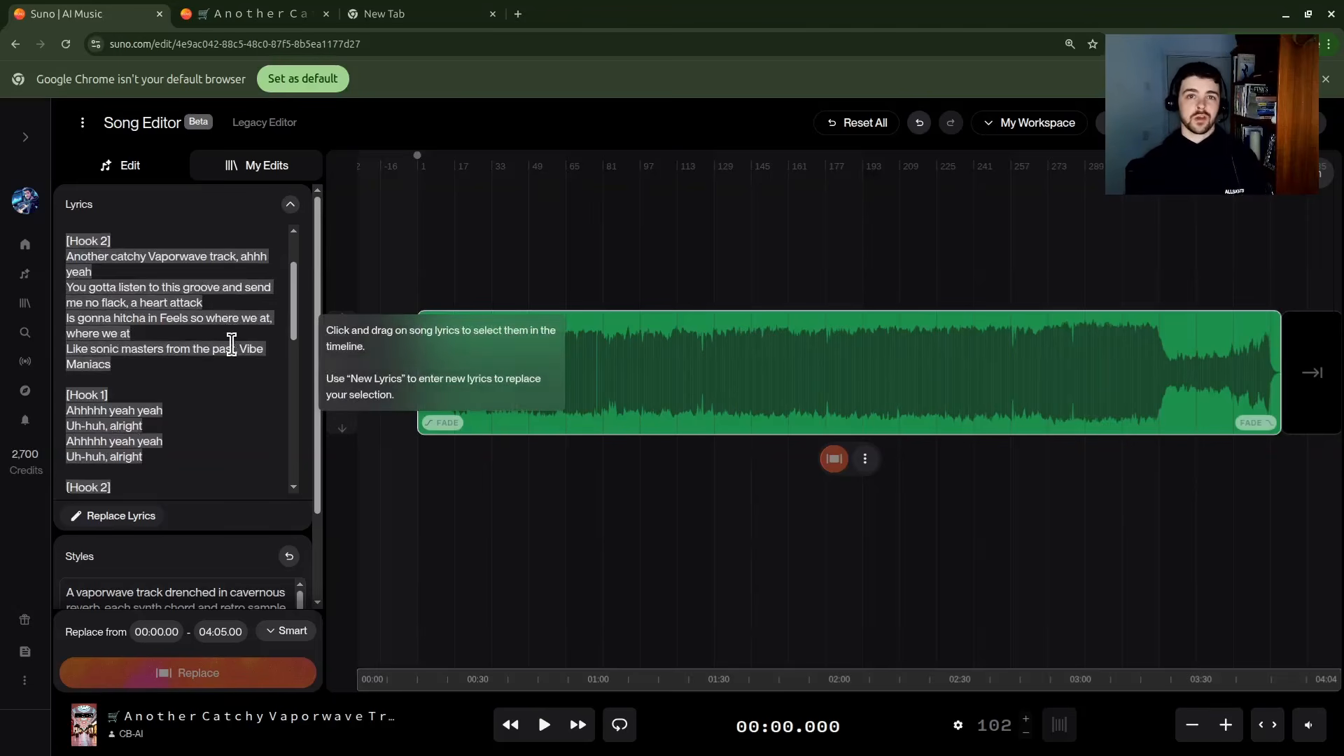
{"action": "scroll", "coordinate": [185, 435], "scroll_direction": "down", "scroll_amount": 1}
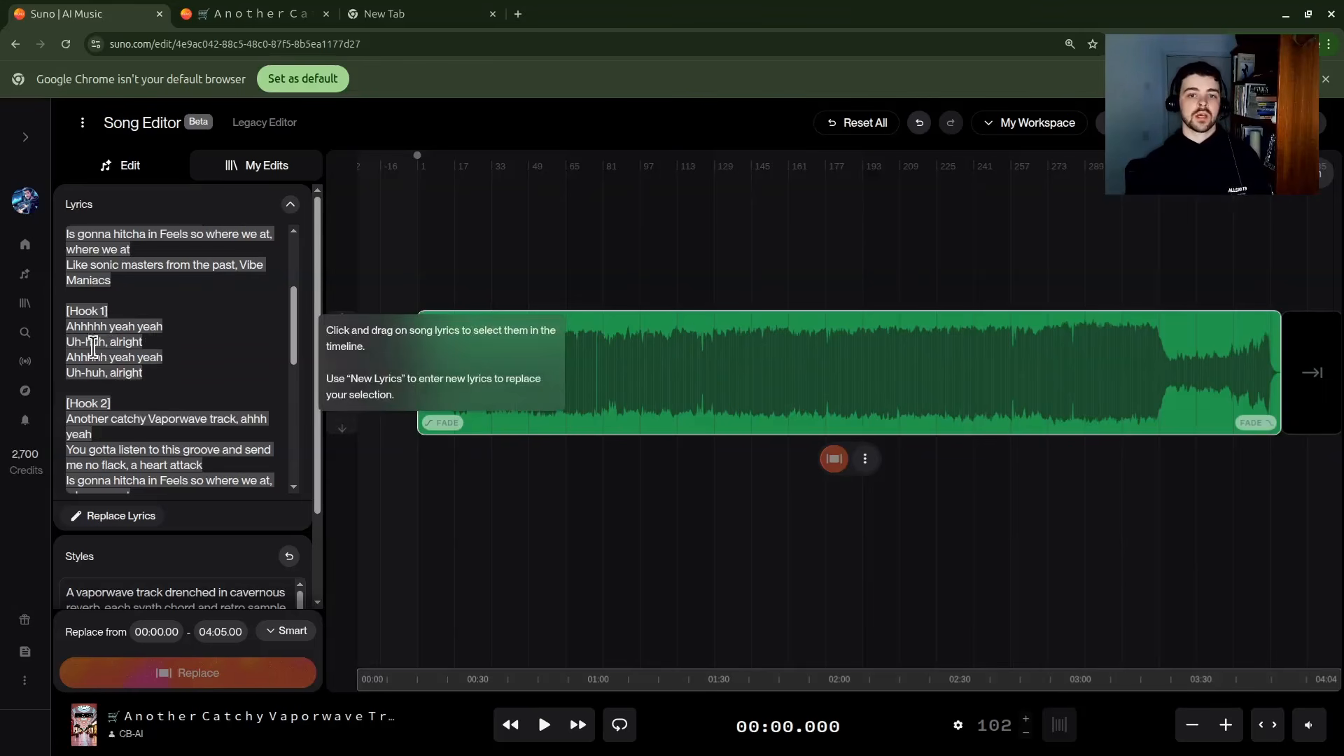
{"action": "scroll", "coordinate": [175, 350], "scroll_direction": "up", "scroll_amount": 2}
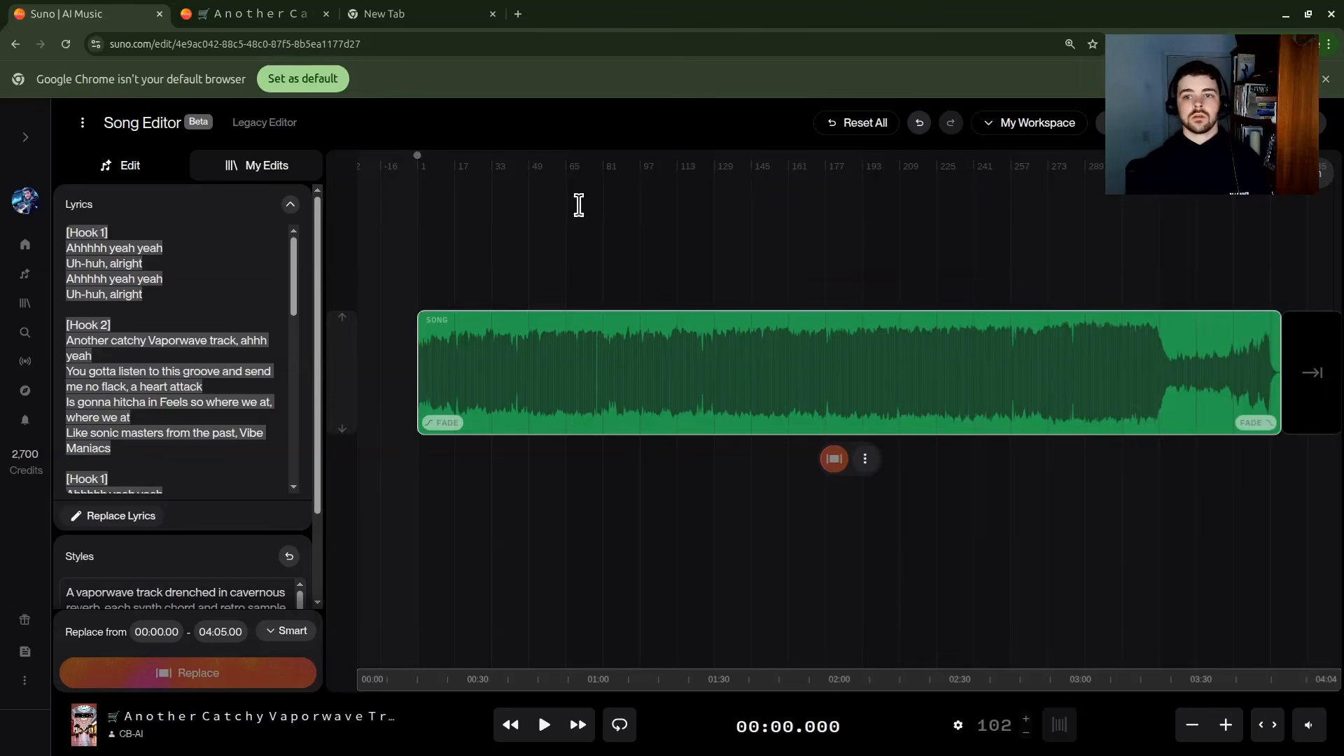
Enable the metronome and play the song's opening bars with it, with the timeline zoomed in on the start
{"action": "scroll", "coordinate": [434, 184], "scroll_direction": "up", "scroll_amount": 5}
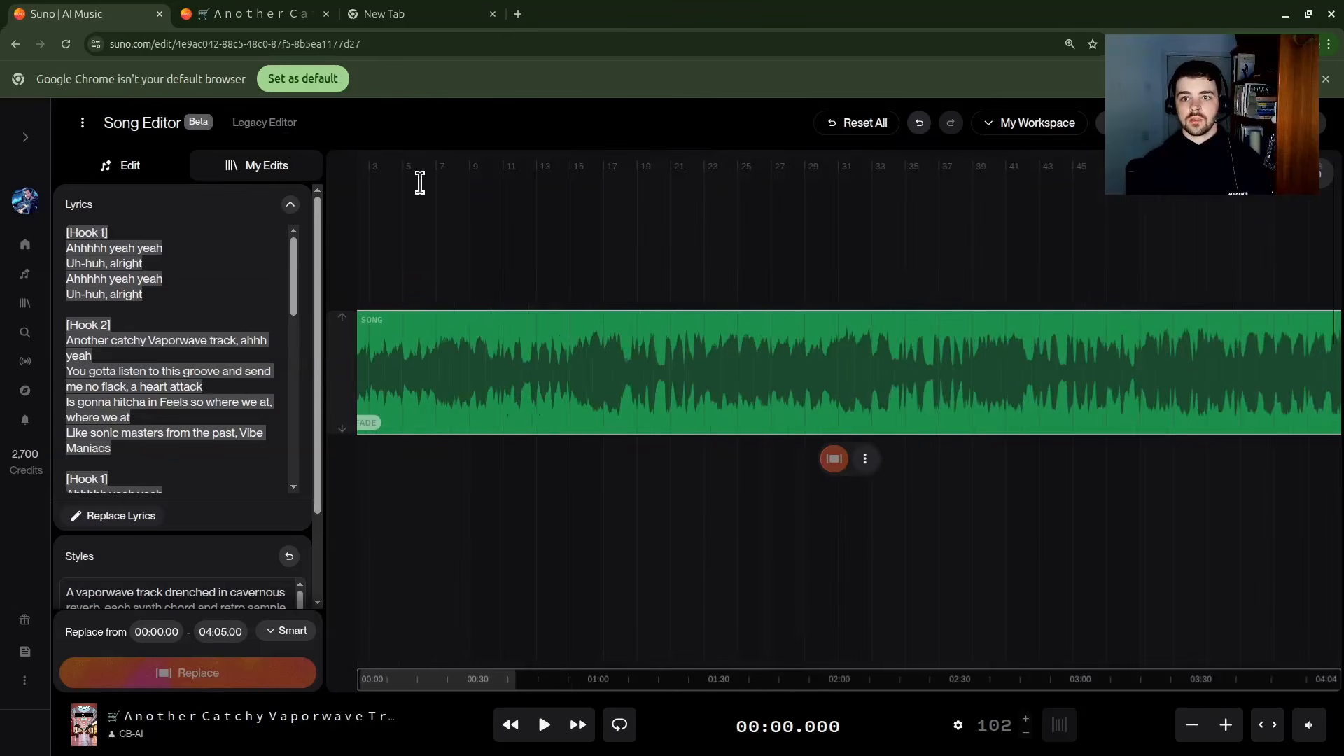
{"action": "left_click_drag", "start_coordinate": [472, 683], "coordinate": [379, 670]}
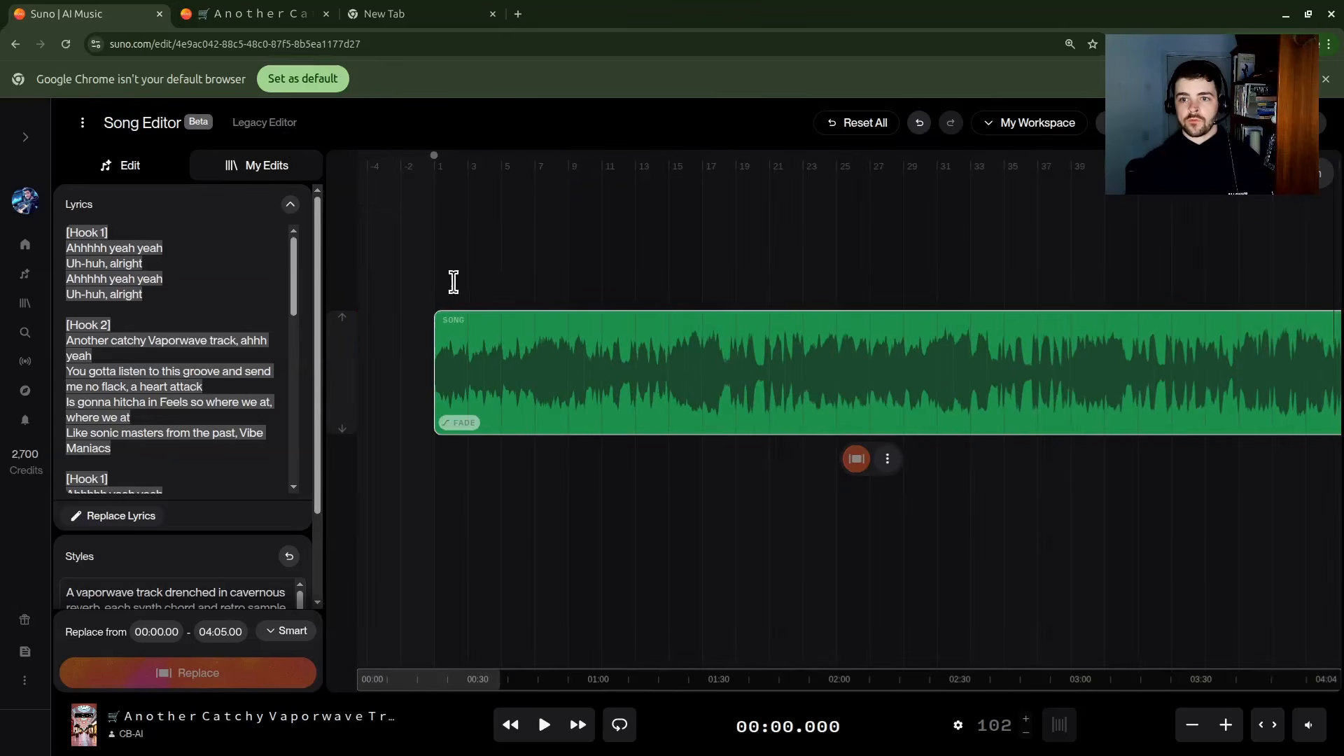
{"action": "scroll", "coordinate": [448, 266], "scroll_direction": "up", "scroll_amount": 3}
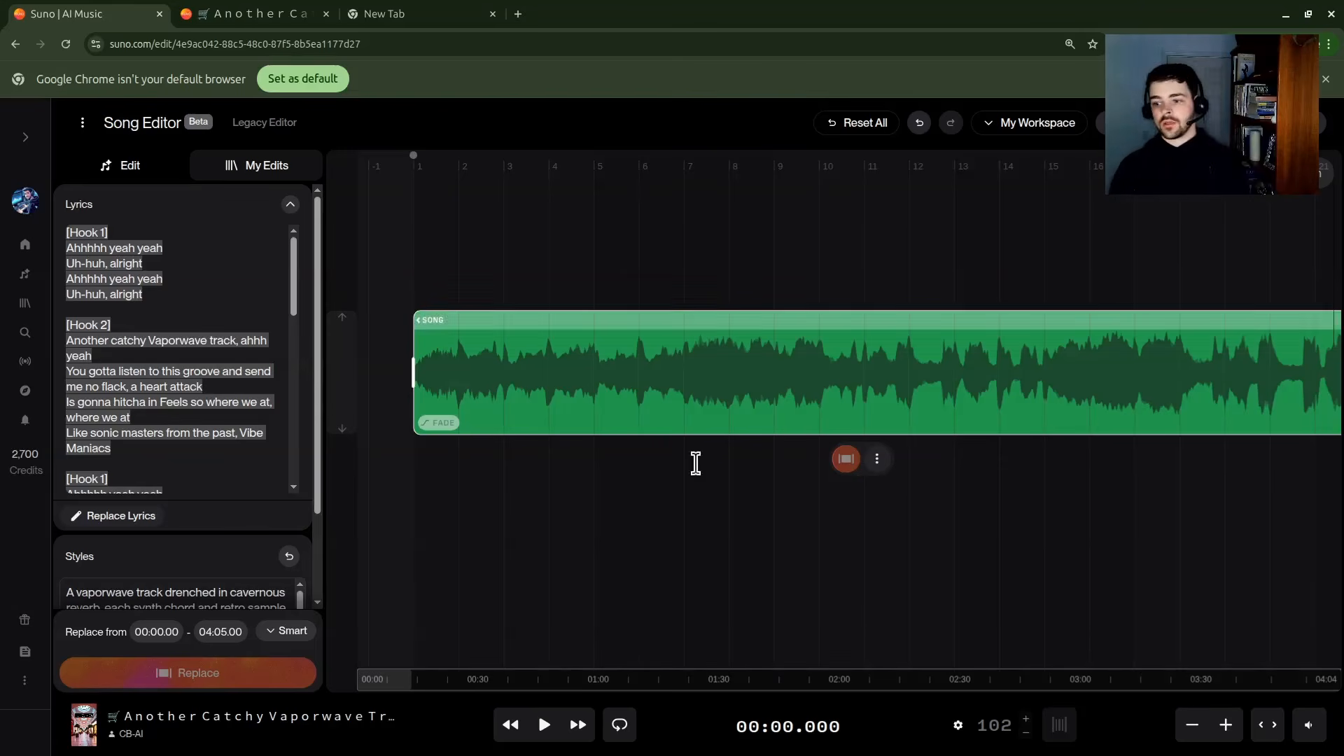
{"action": "left_click", "coordinate": [1062, 730]}
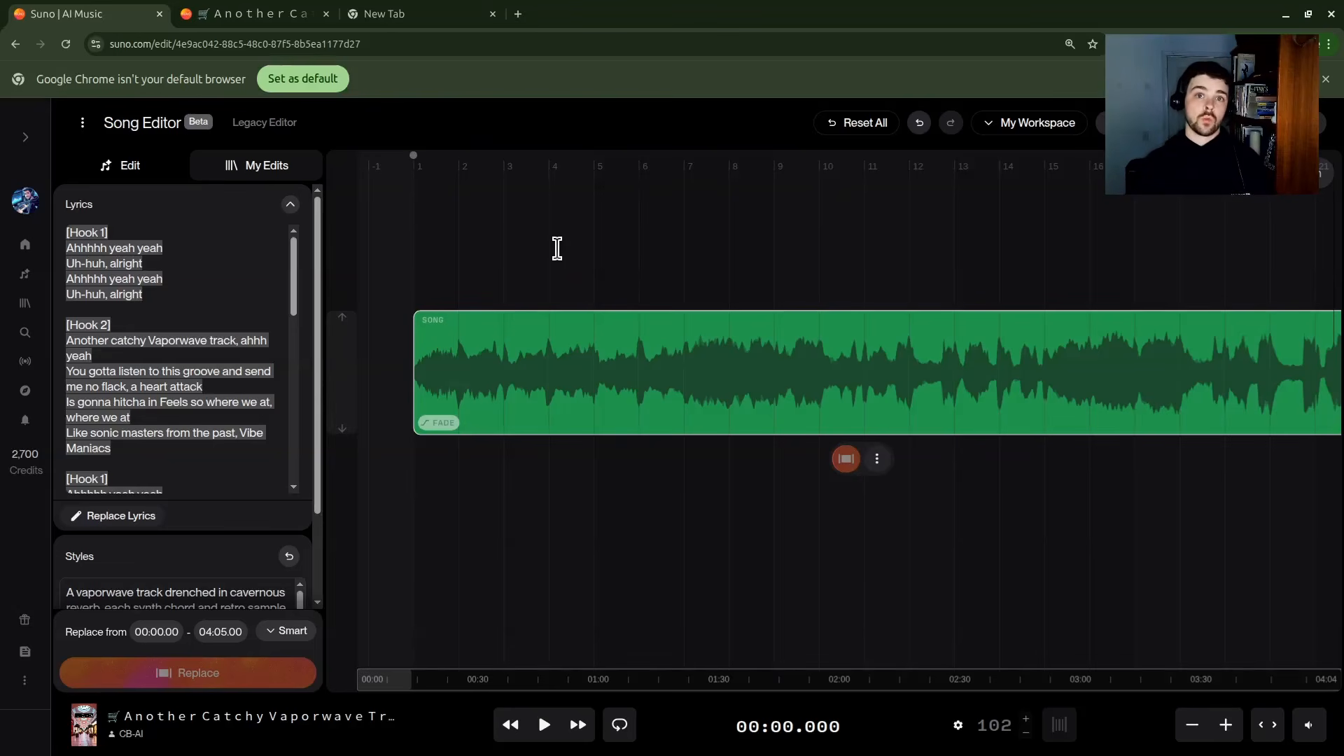
{"action": "left_click", "coordinate": [1068, 735]}
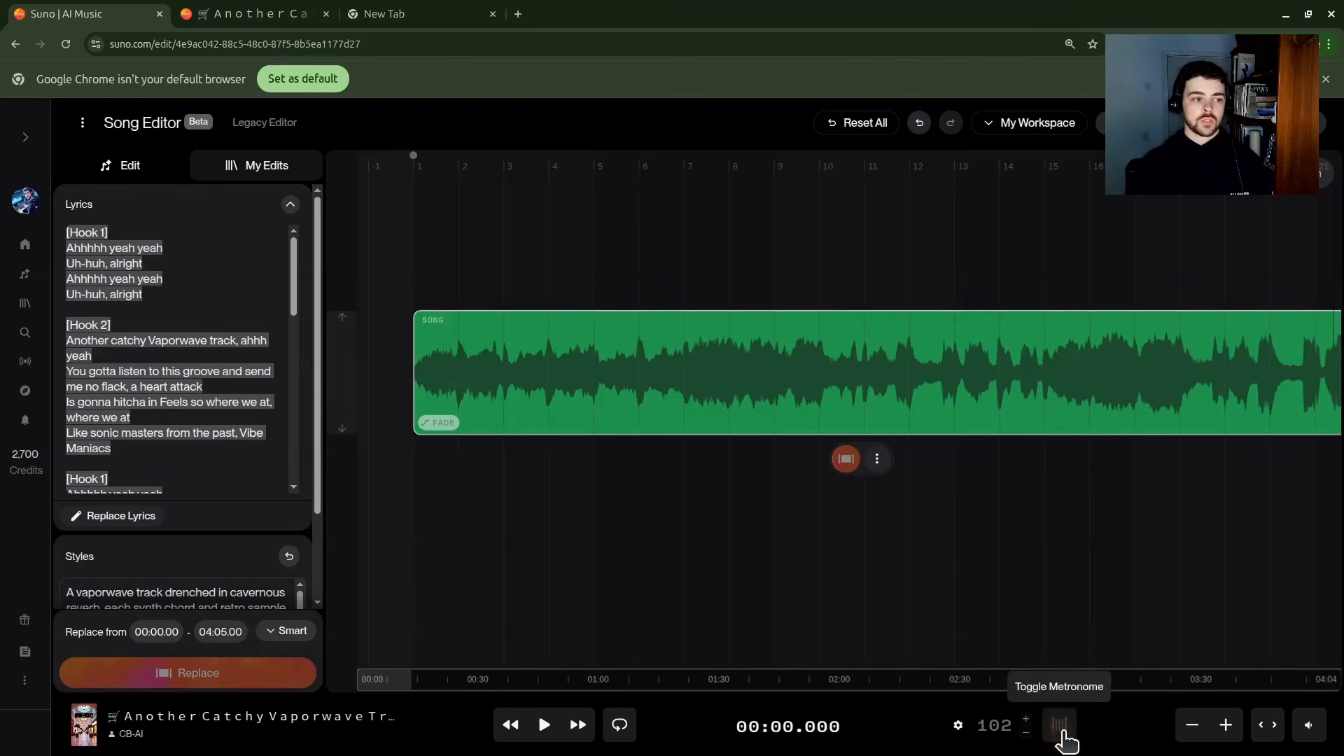
{"action": "left_click", "coordinate": [1064, 732]}
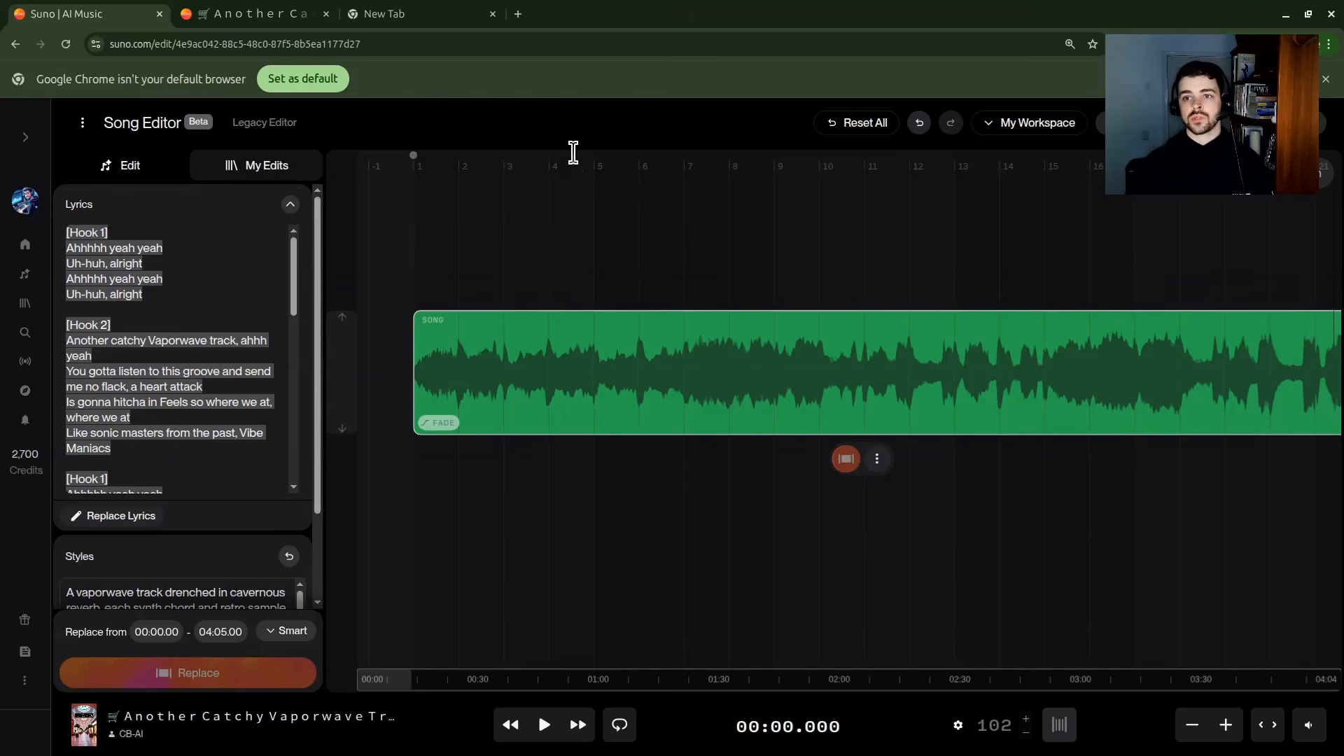
{"action": "left_click", "coordinate": [543, 724]}
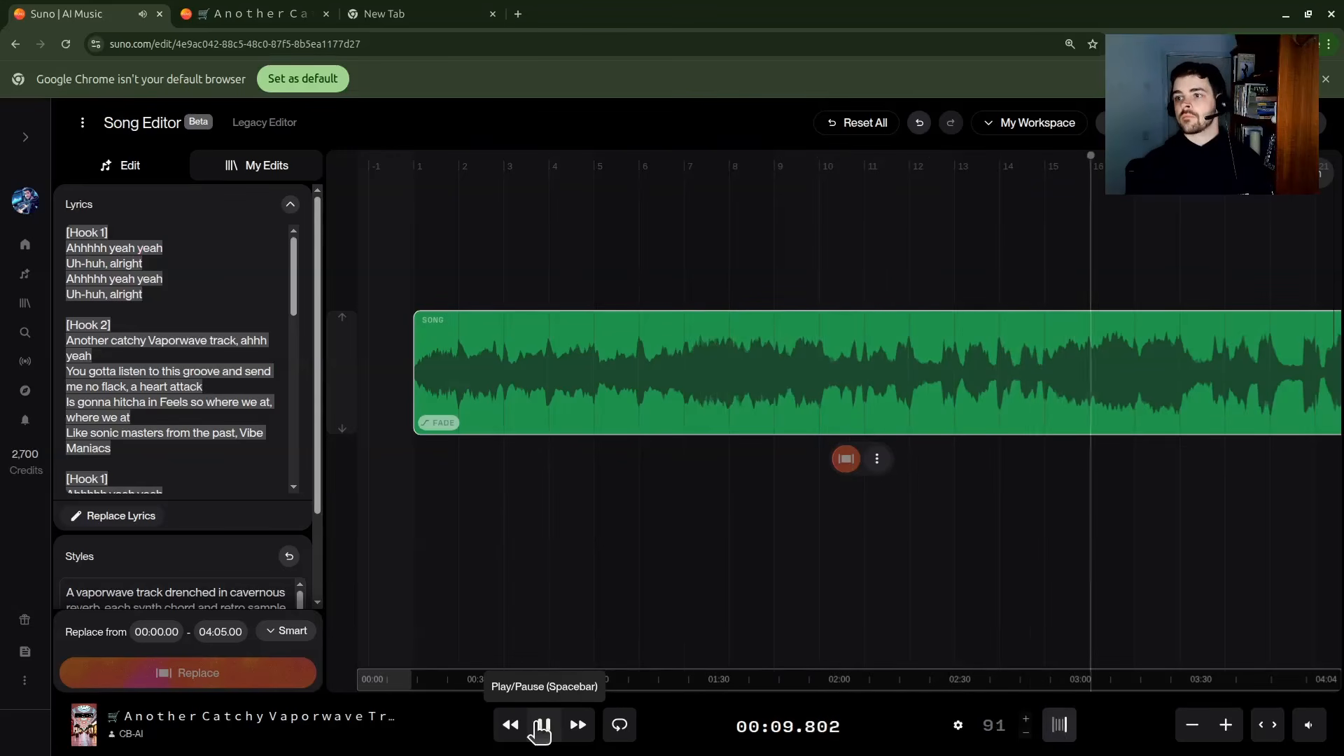
{"action": "left_click", "coordinate": [540, 728]}
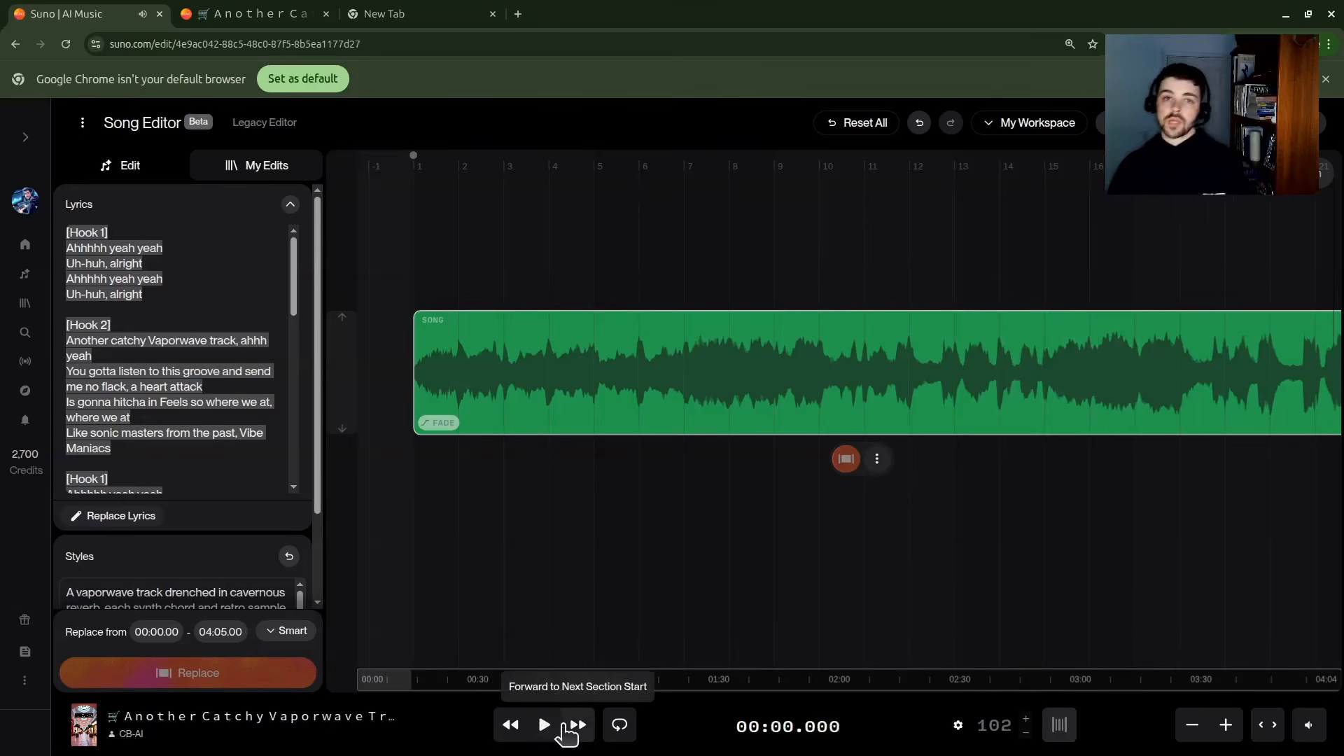
Place the edit cursor at 00:31.49 in the song clip and play from about 00:18 to check where Hook 2 starts
{"action": "scroll", "coordinate": [965, 430], "scroll_direction": "down", "scroll_amount": 2}
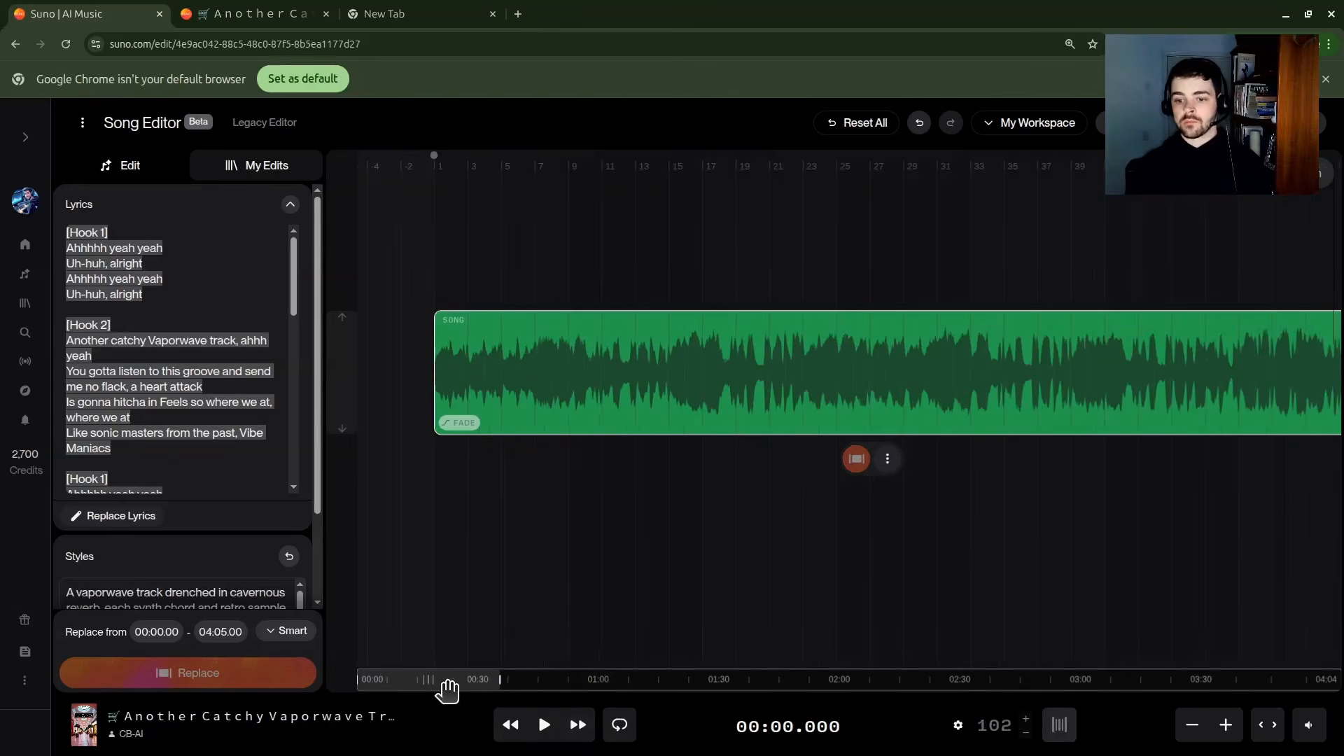
{"action": "left_click_drag", "start_coordinate": [444, 687], "coordinate": [591, 653]}
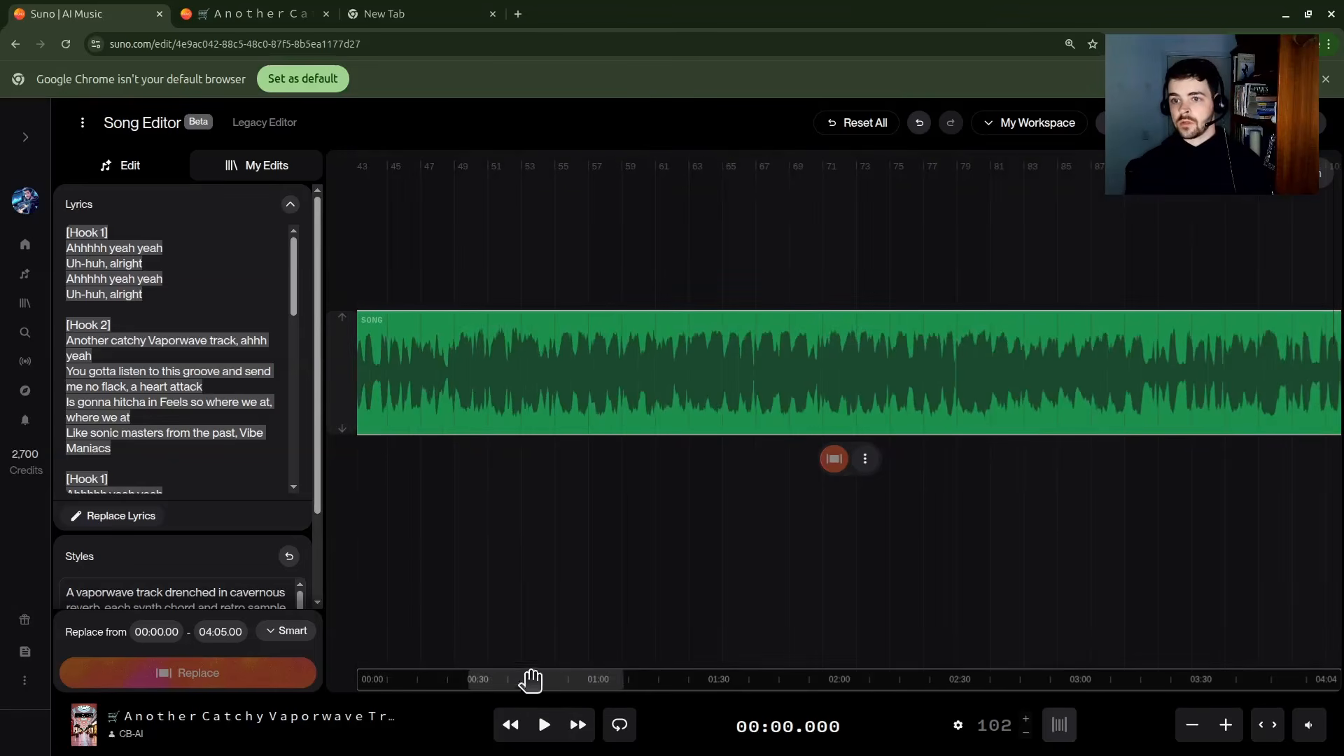
{"action": "left_click_drag", "start_coordinate": [536, 693], "coordinate": [504, 648]}
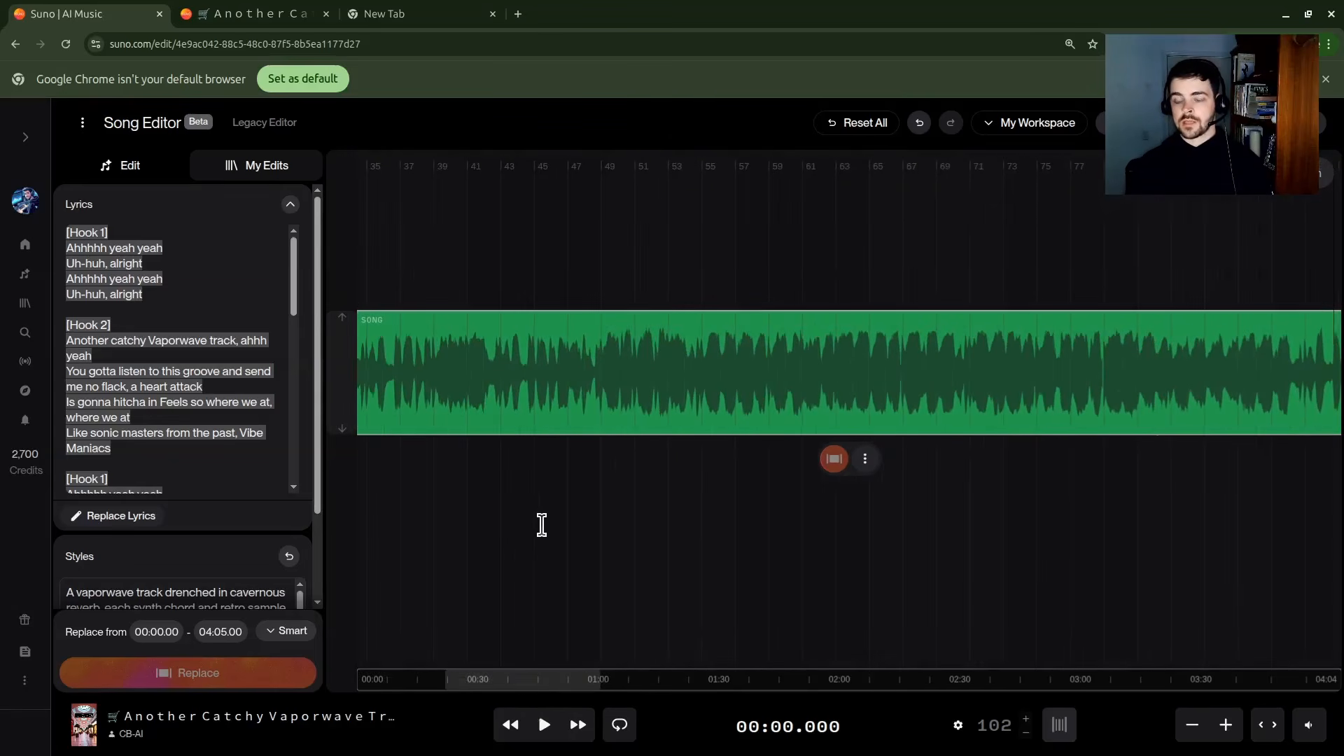
{"action": "scroll", "coordinate": [525, 437], "scroll_direction": "down", "scroll_amount": 2}
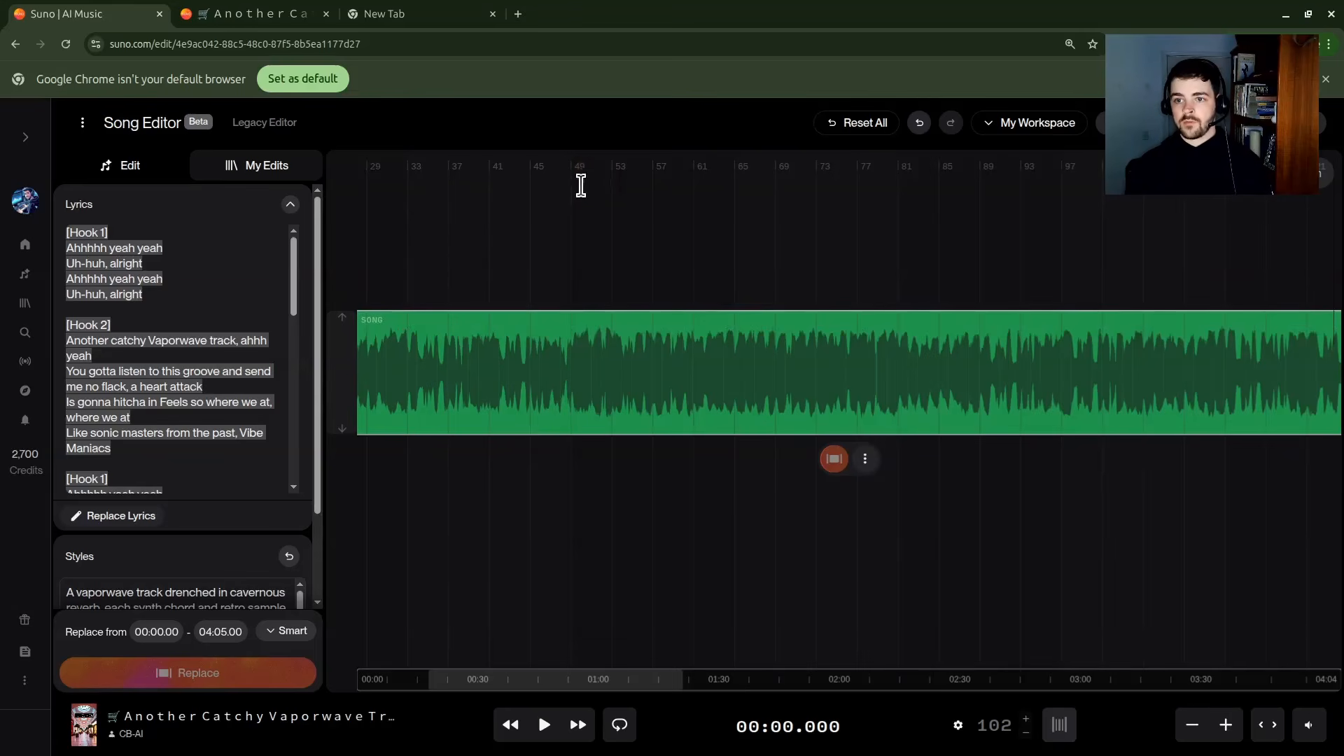
{"action": "left_click", "coordinate": [570, 354]}
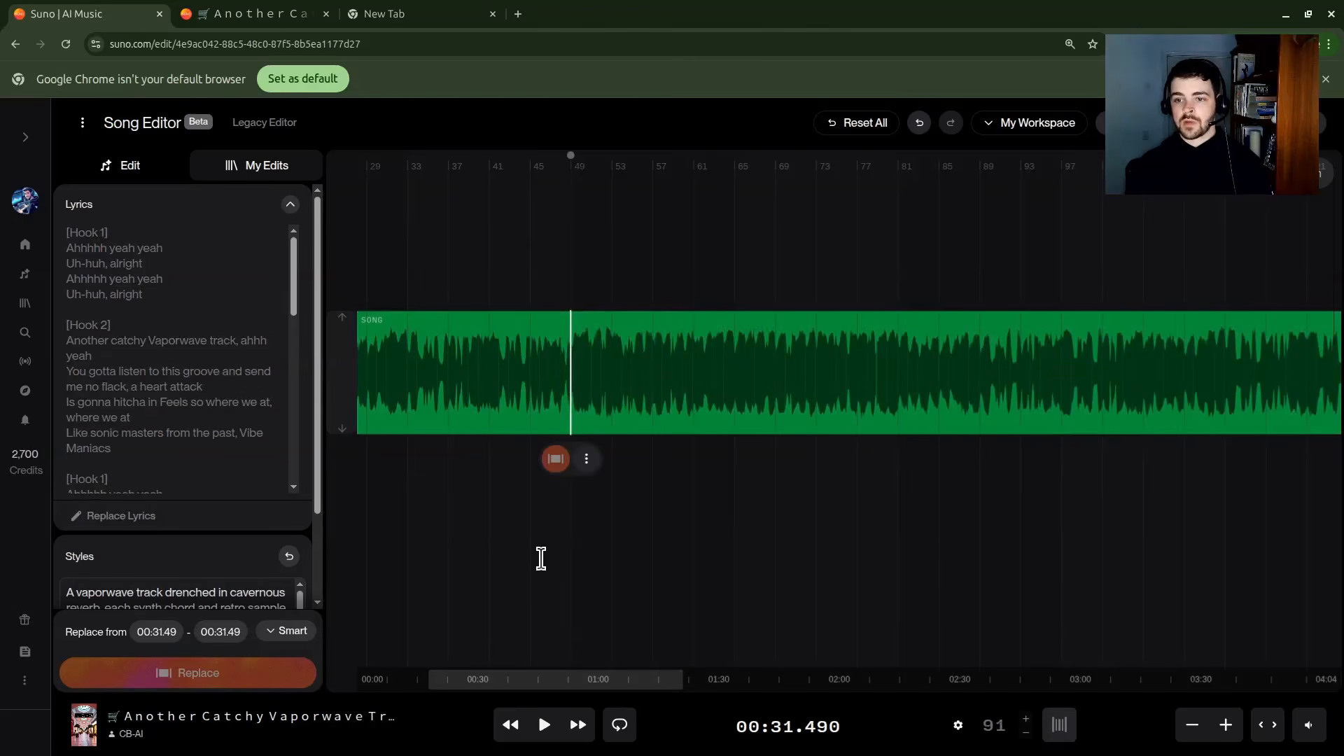
{"action": "left_click", "coordinate": [370, 240]}
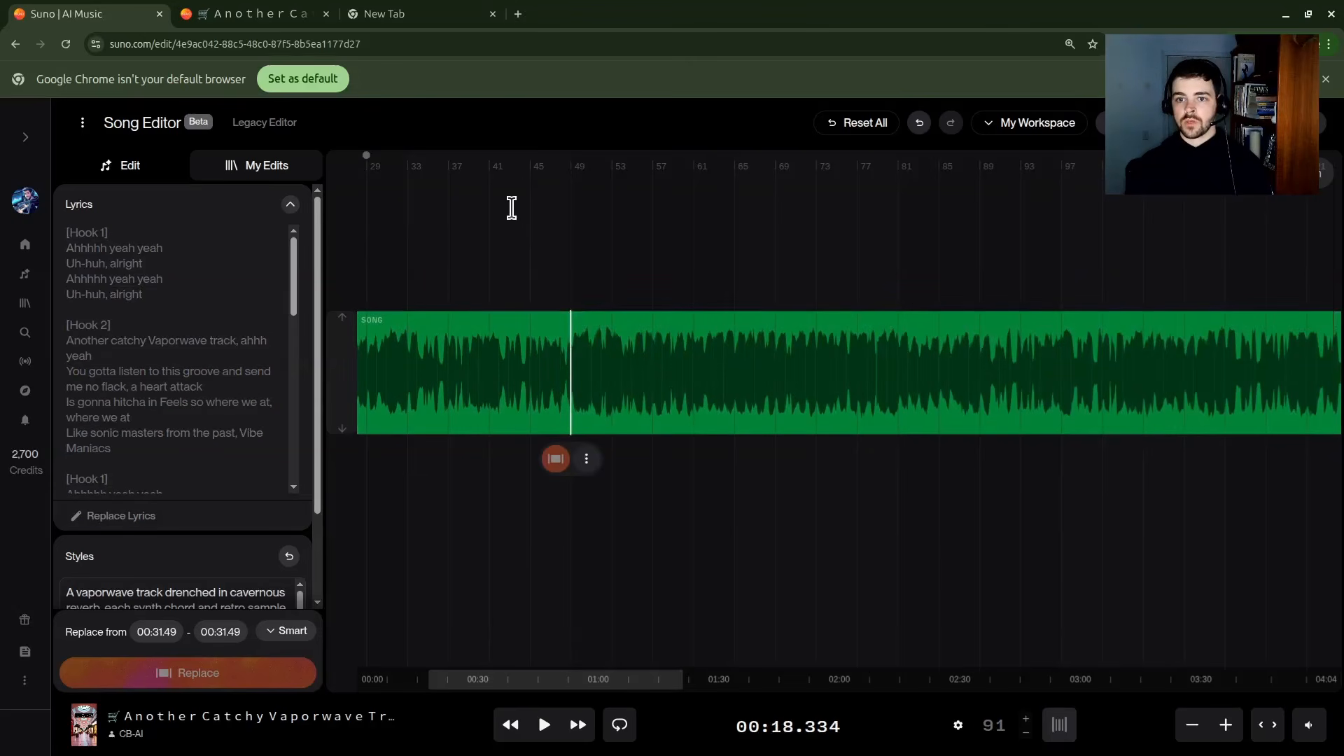
{"action": "key", "text": "space"}
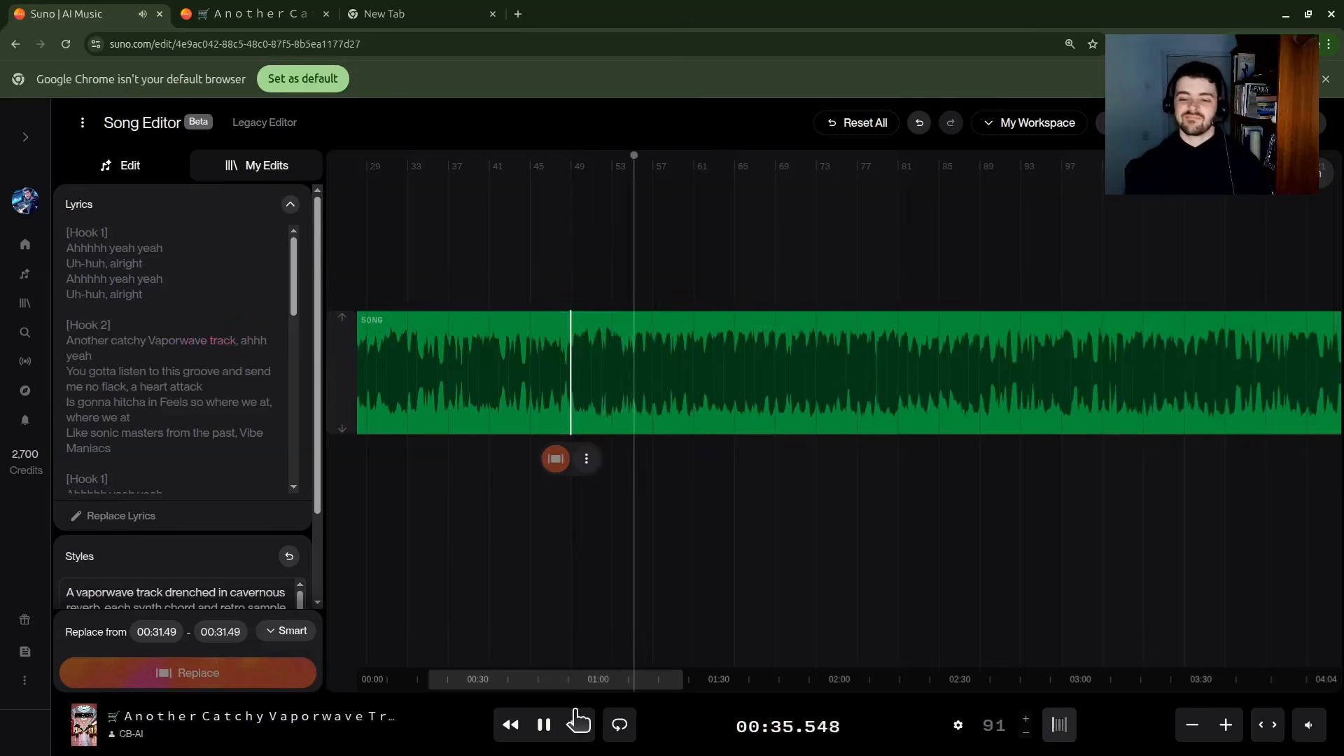
{"action": "left_click", "coordinate": [544, 726]}
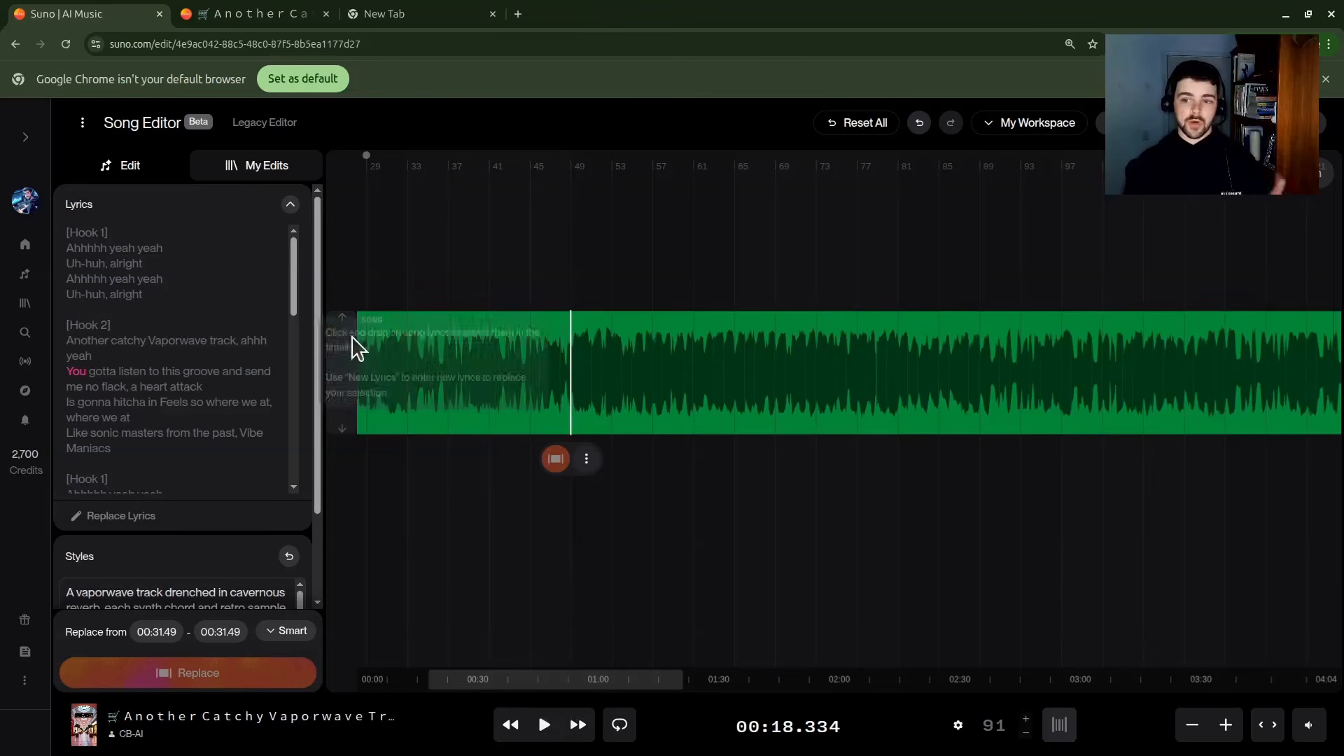
Split the song clip at 00:31.49 and select each of the two parts in turn to check their lyric ranges
{"action": "left_click", "coordinate": [571, 338]}
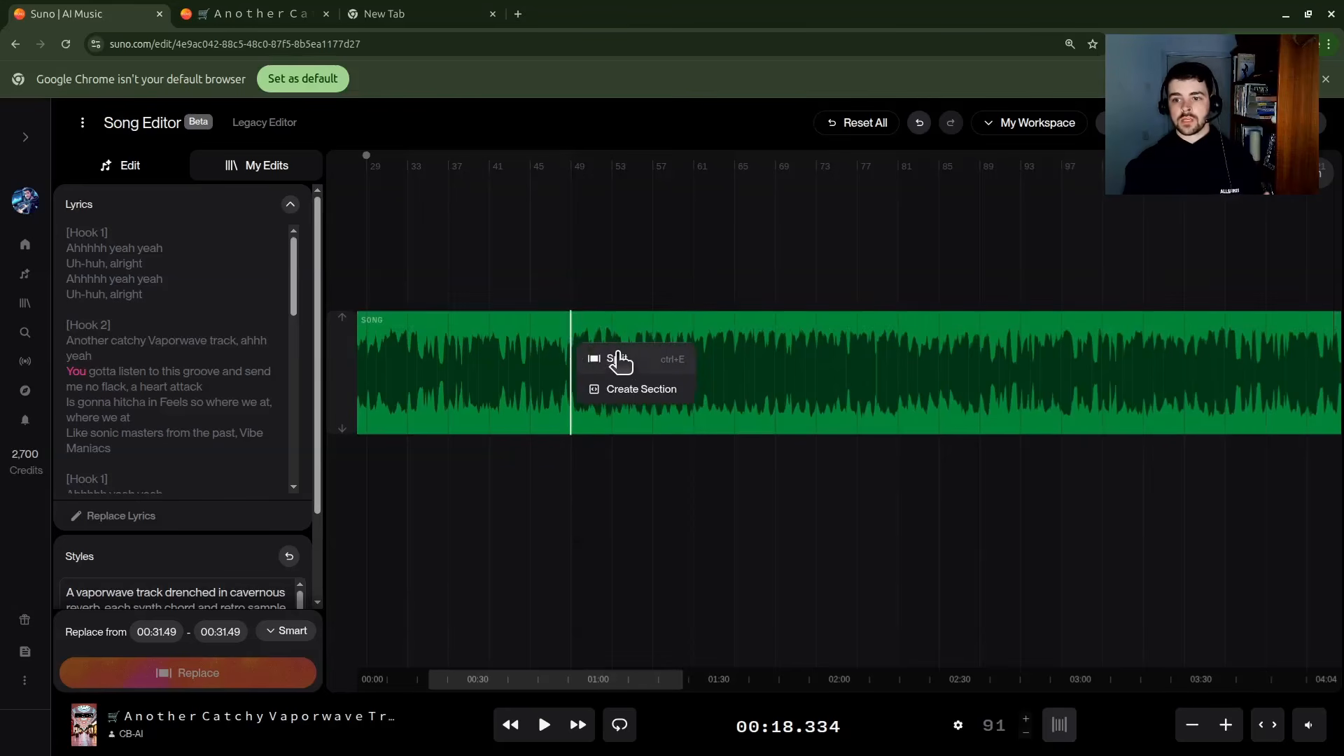
{"action": "left_click", "coordinate": [617, 360]}
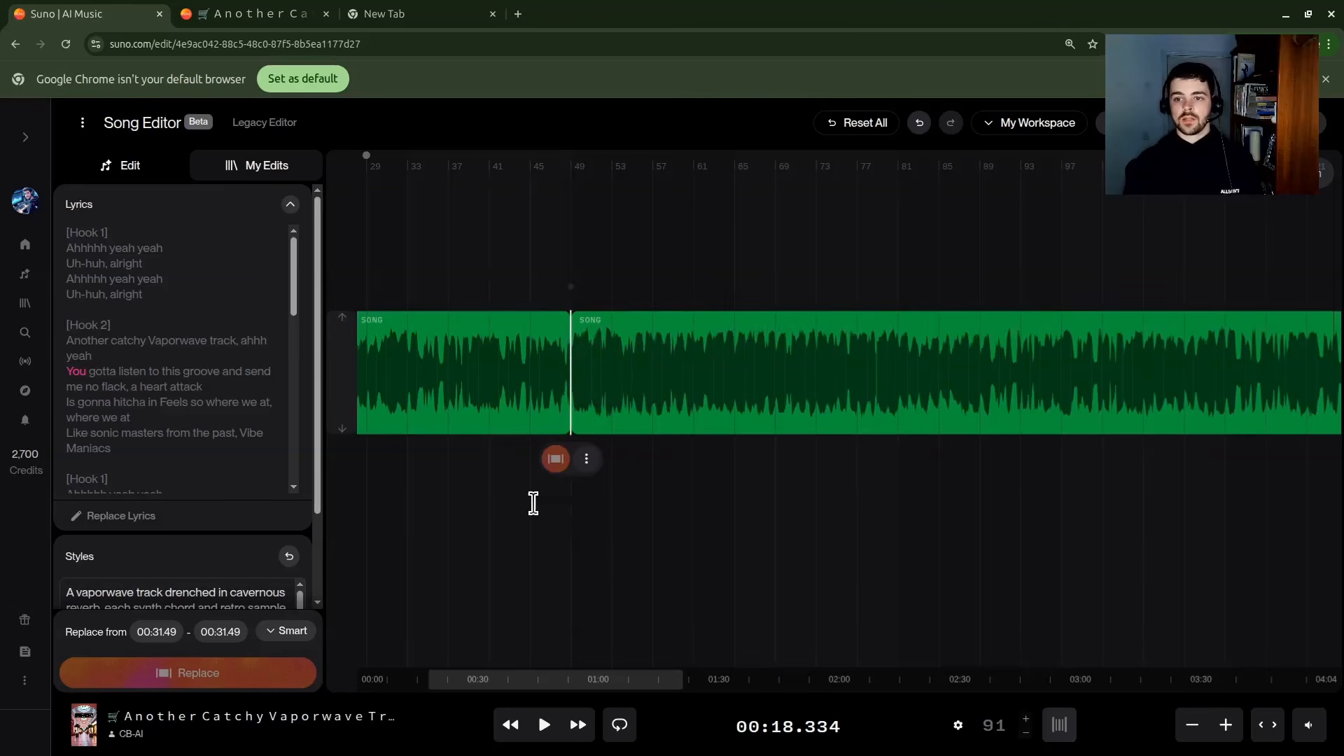
{"action": "left_click", "coordinate": [700, 334]}
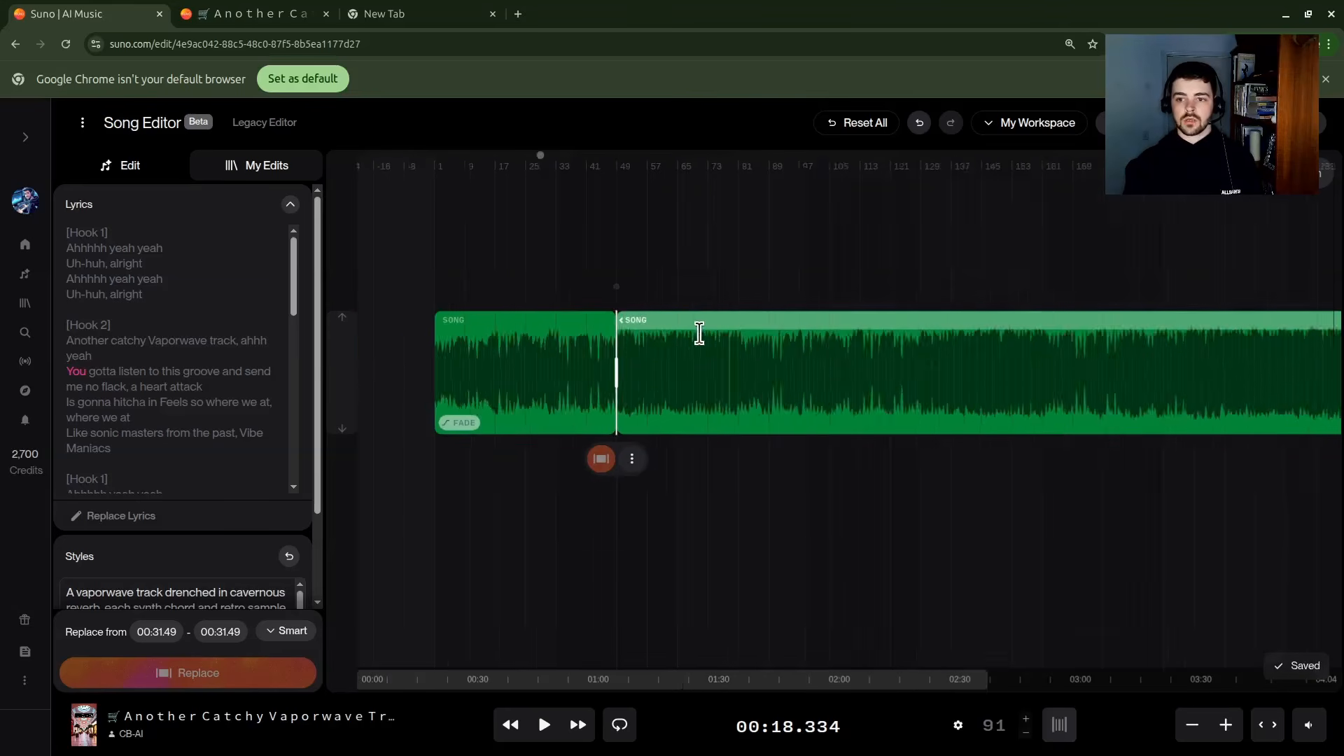
{"action": "left_click", "coordinate": [482, 326]}
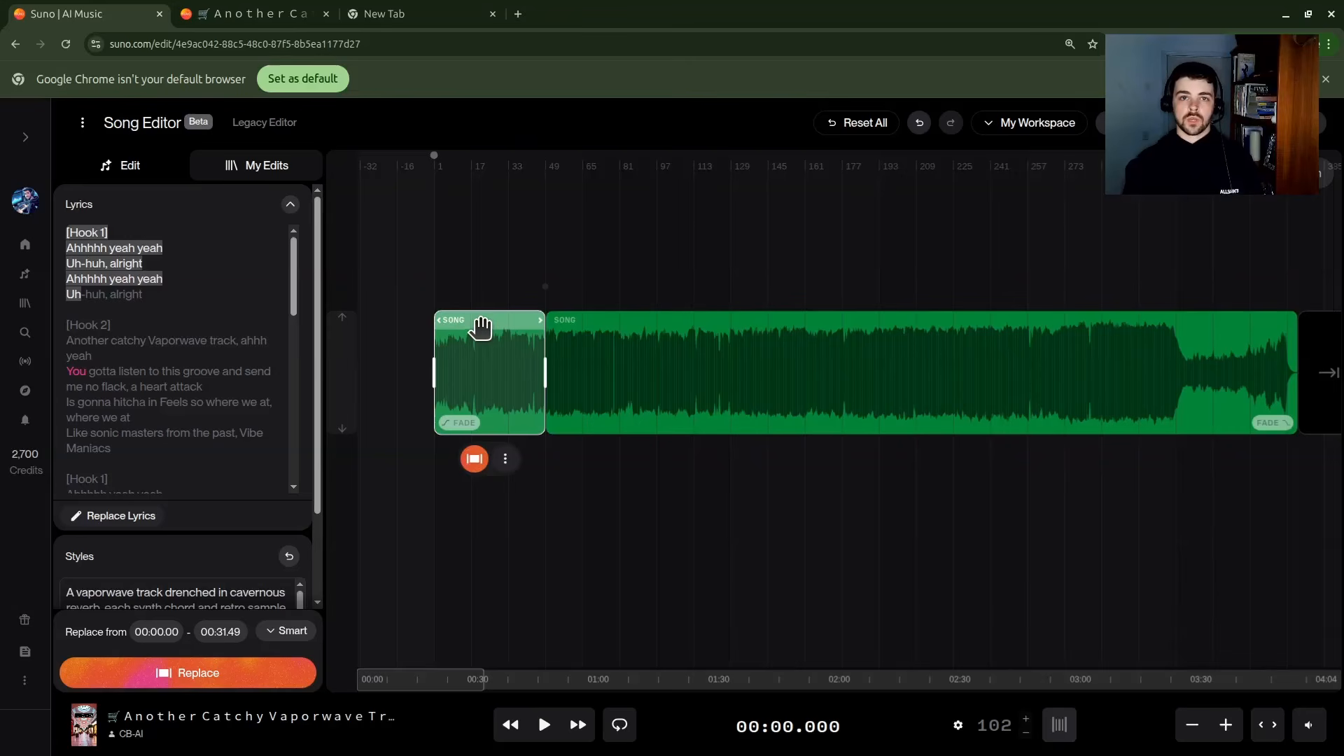
{"action": "left_click", "coordinate": [673, 333]}
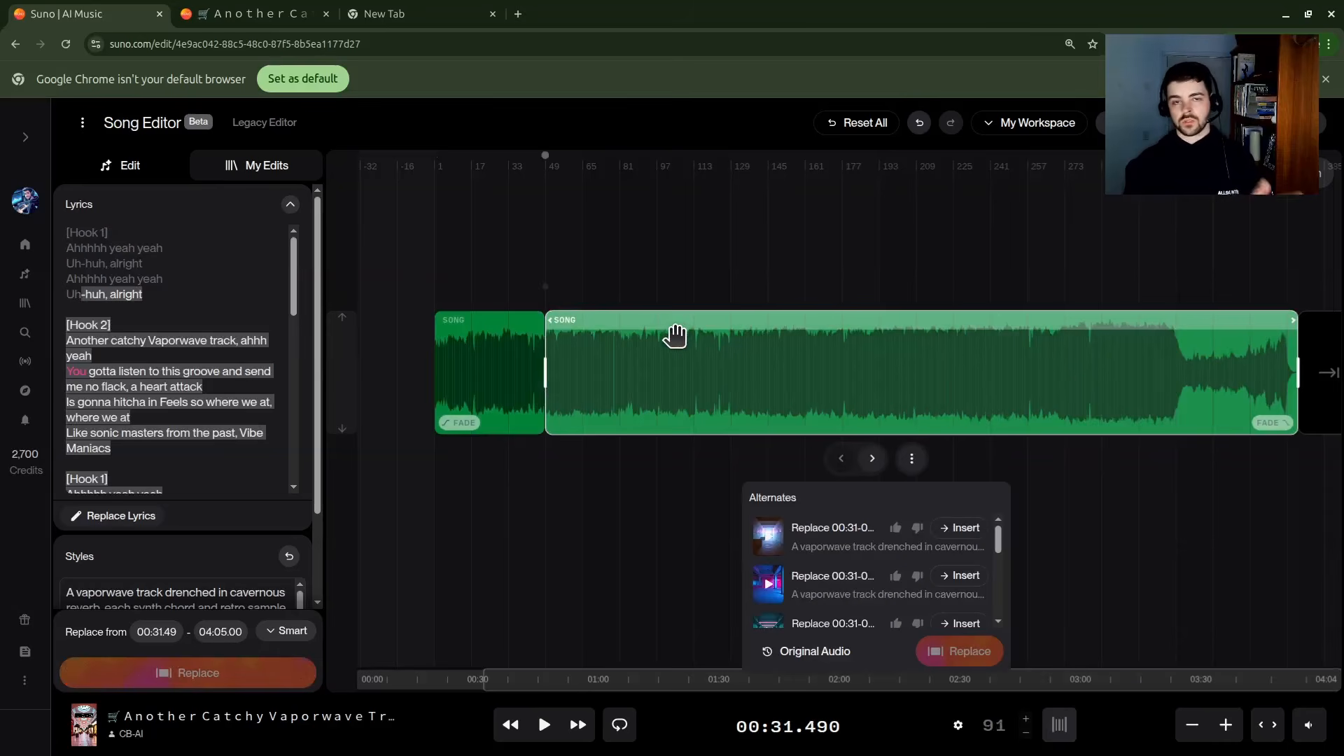
{"action": "left_click", "coordinate": [513, 322]}
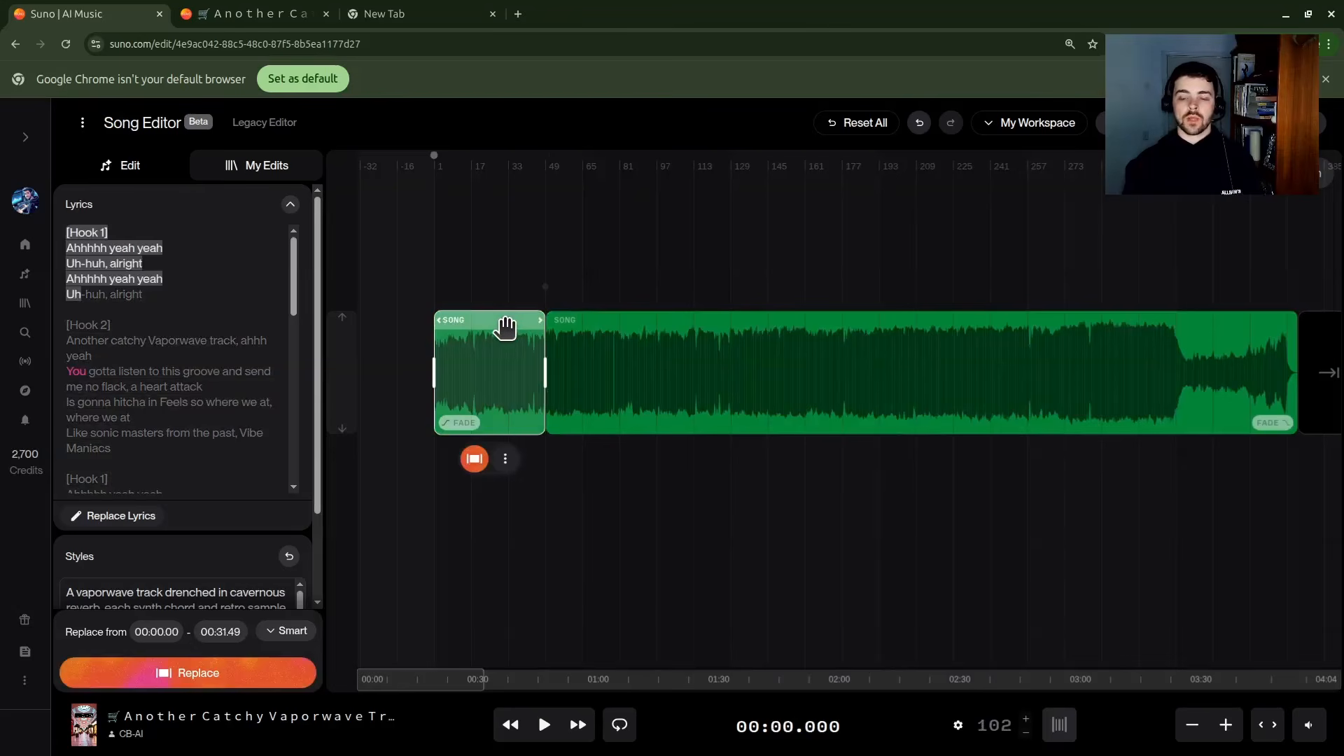
Colour the opening clip, from 00:00.00 to 00:31.49, purple
{"action": "right_click", "coordinate": [505, 326]}
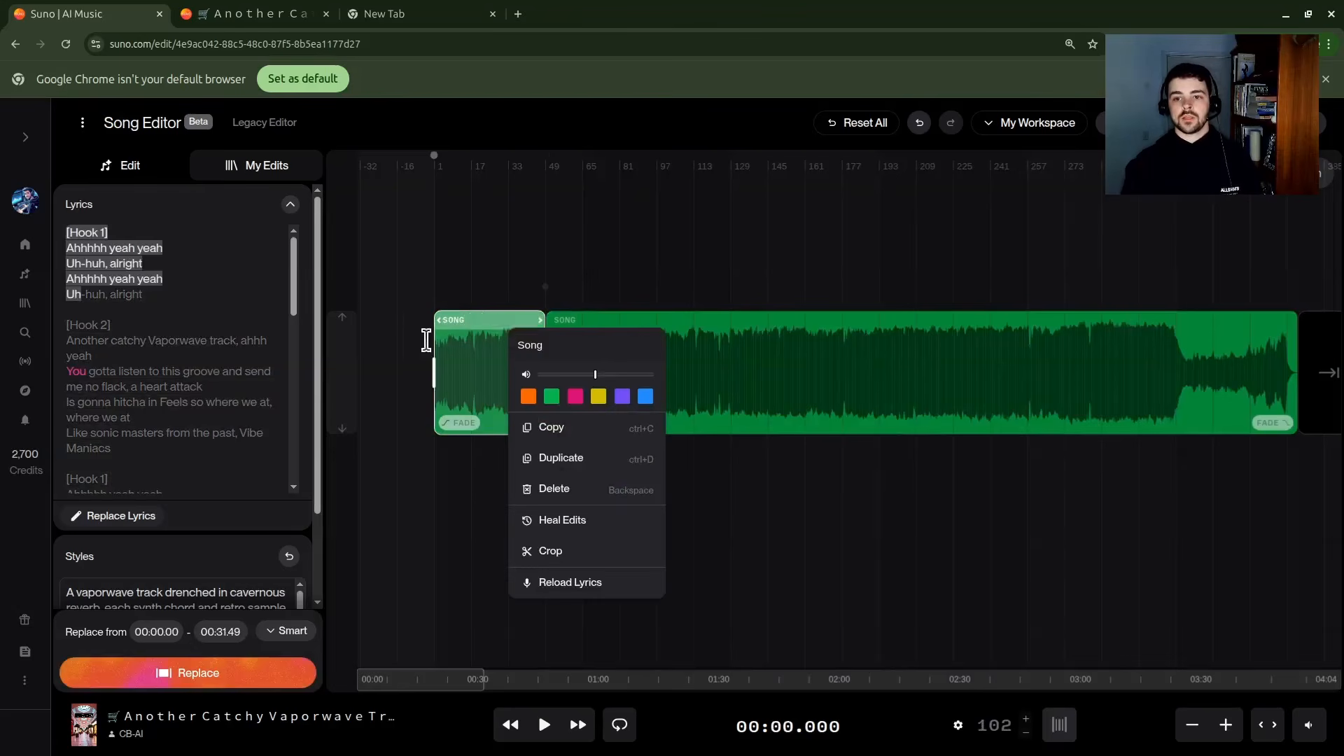
{"action": "key", "text": "Escape"}
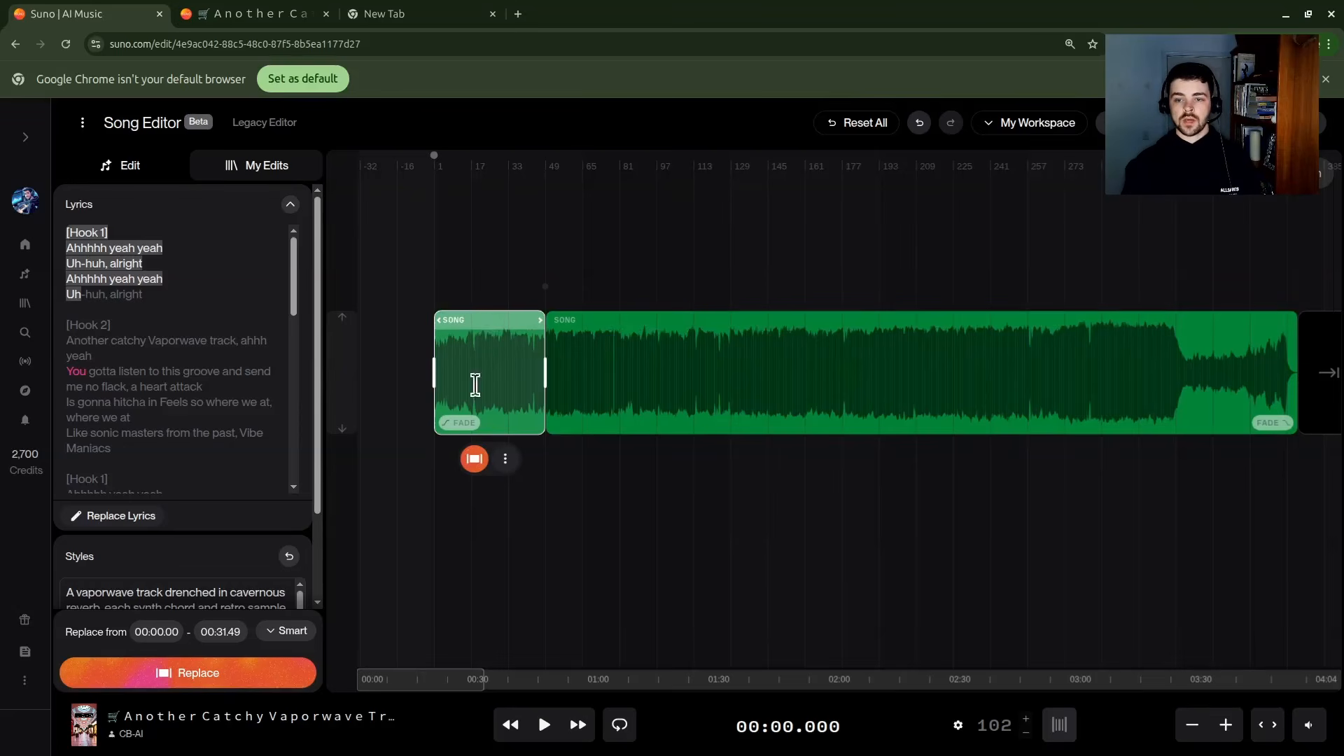
{"action": "right_click", "coordinate": [487, 327]}
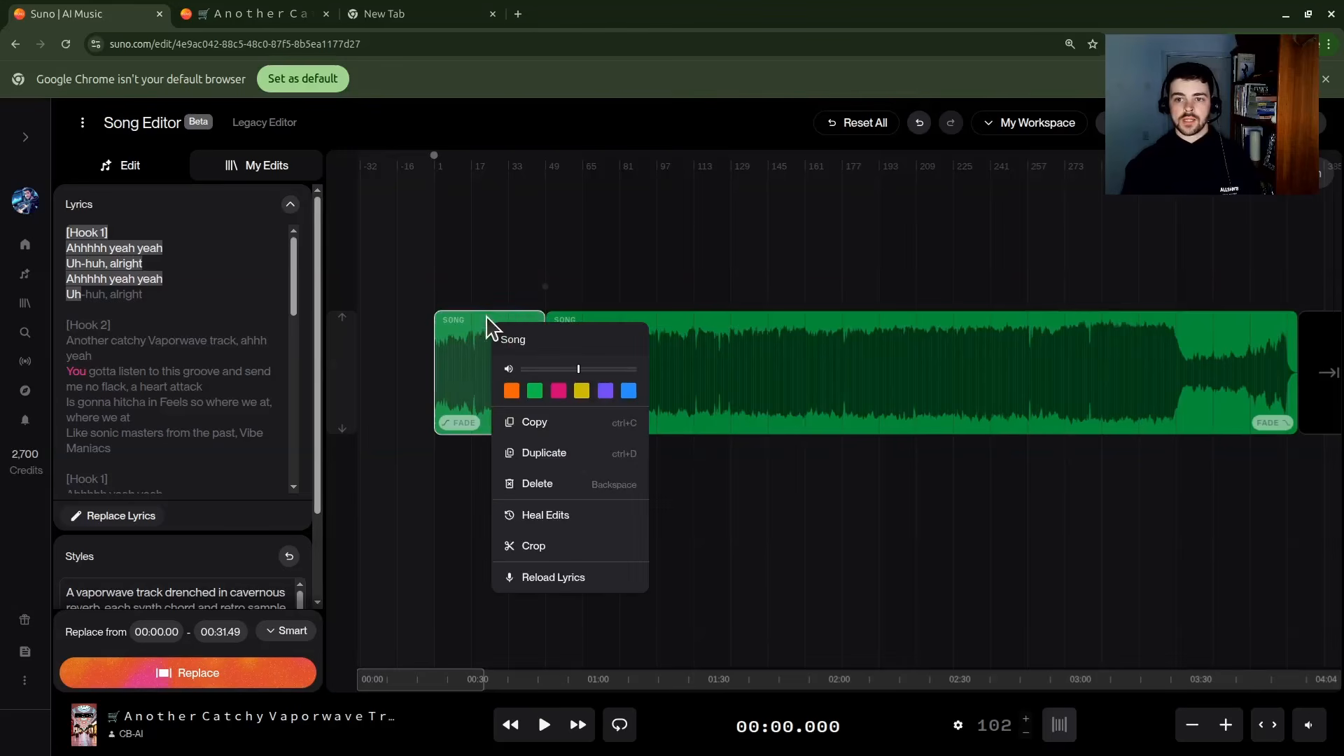
{"action": "left_click", "coordinate": [604, 391]}
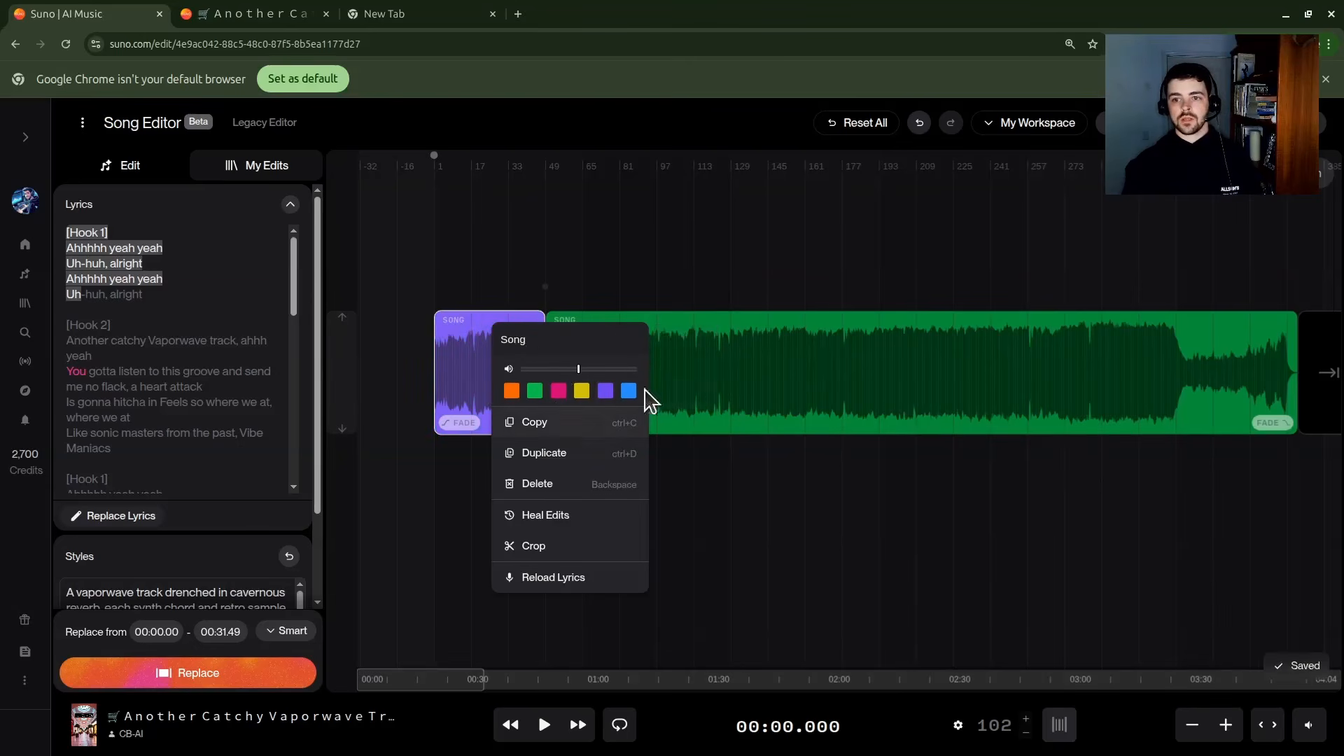
Rename the purple opening clip as Hook 1
{"action": "left_click", "coordinate": [557, 342]}
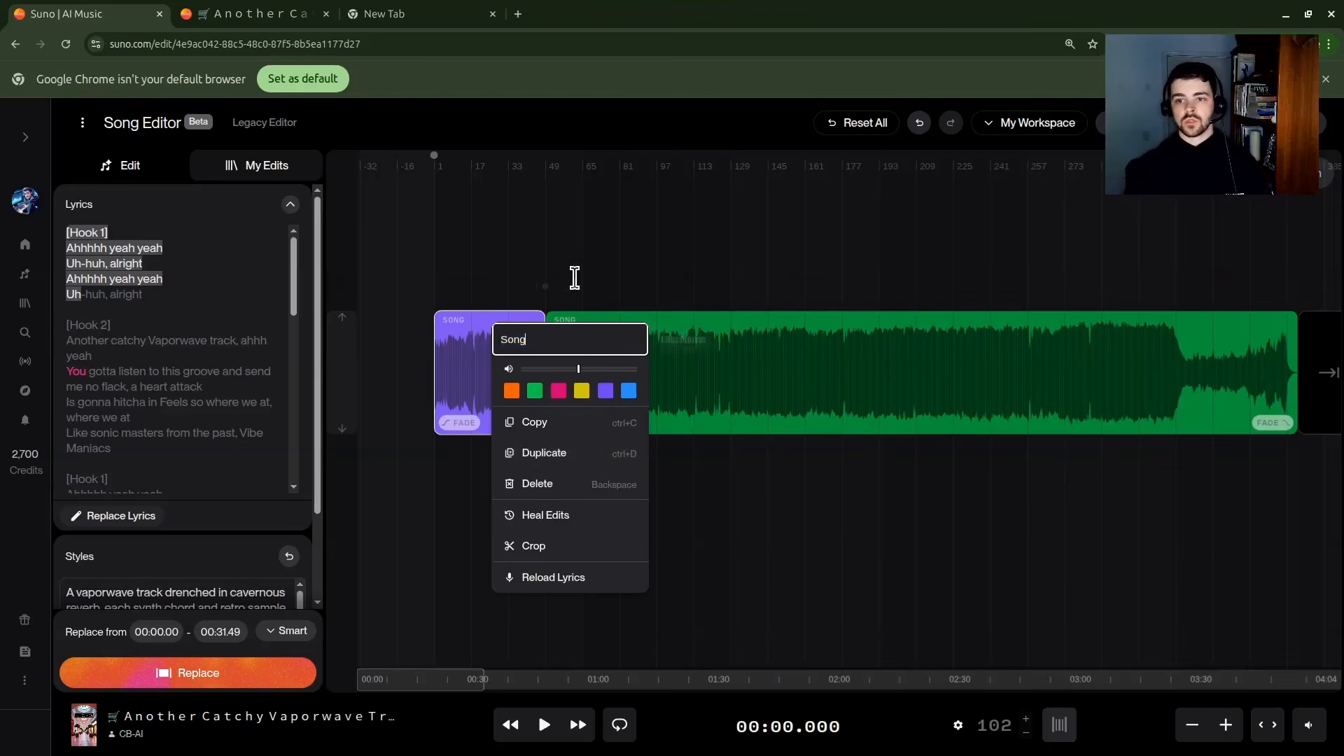
{"action": "left_click_drag", "start_coordinate": [544, 339], "coordinate": [500, 340]}
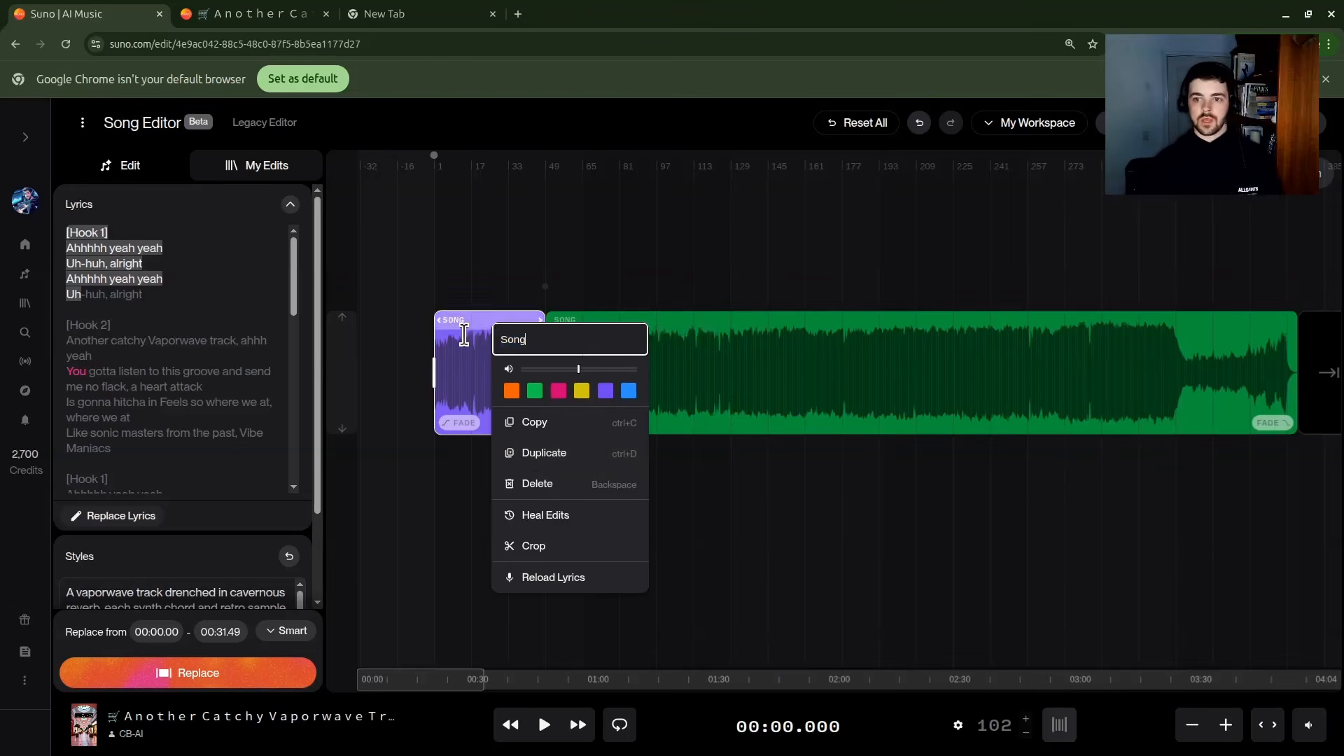
{"action": "left_click_drag", "start_coordinate": [527, 339], "coordinate": [501, 338]}
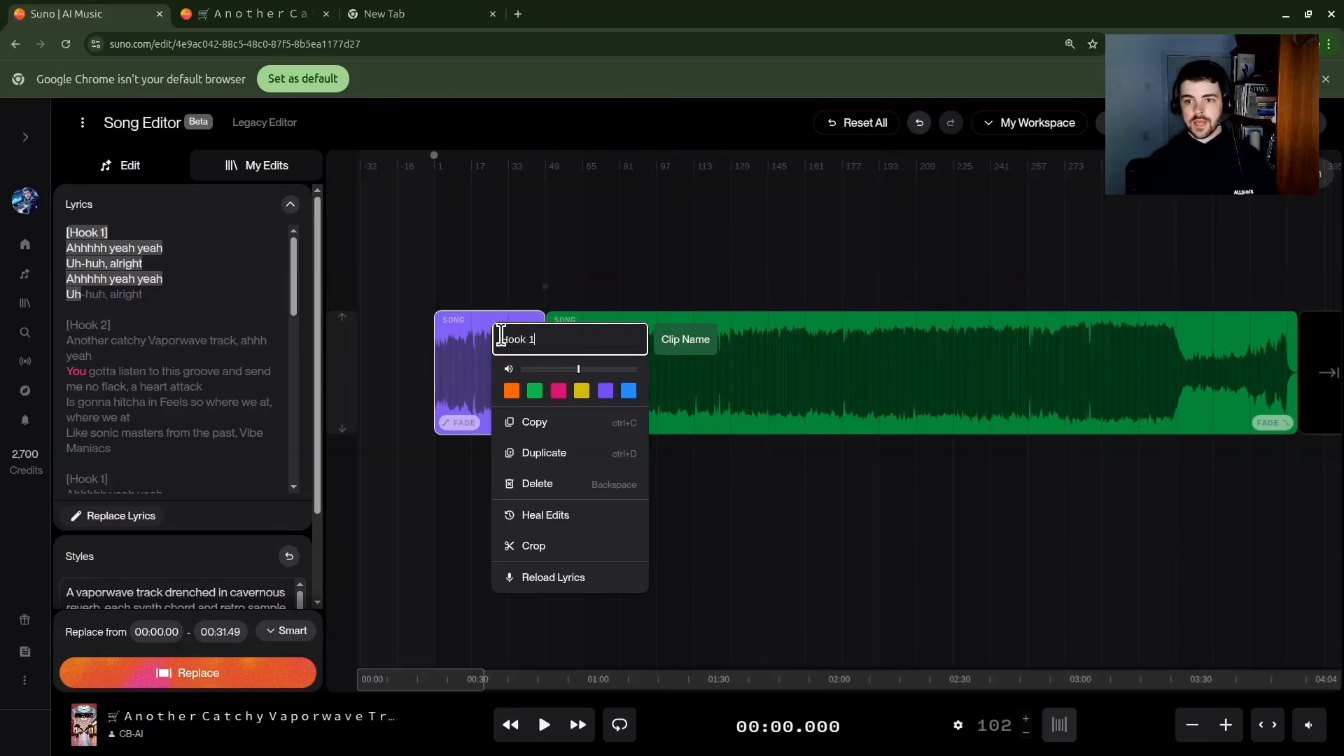
{"action": "type", "text": "Hook 1"}
{"action": "key", "text": "Return"}
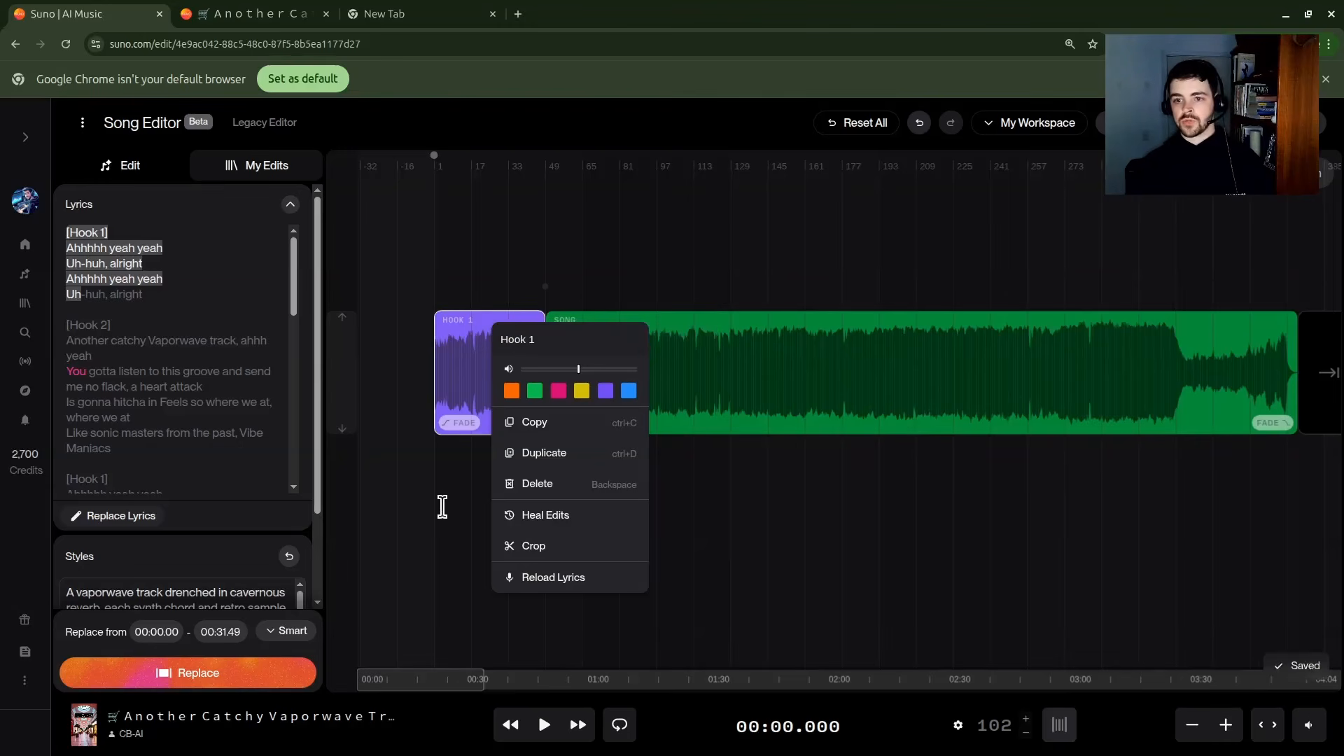
{"action": "left_click", "coordinate": [475, 285]}
{"action": "left_click", "coordinate": [456, 284]}
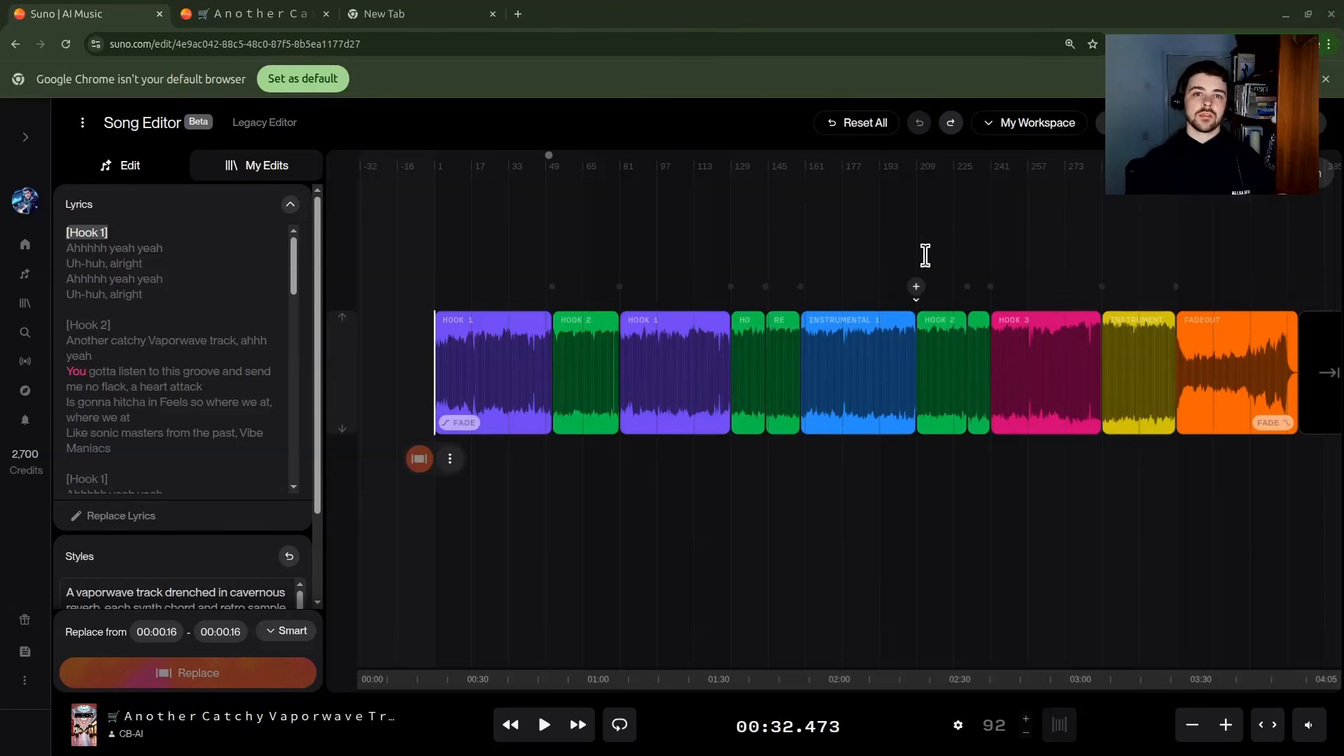
Change the song's workspace to Tech Test: Add Words to Lyrics and leave the workspace selection
{"action": "left_click", "coordinate": [1027, 133]}
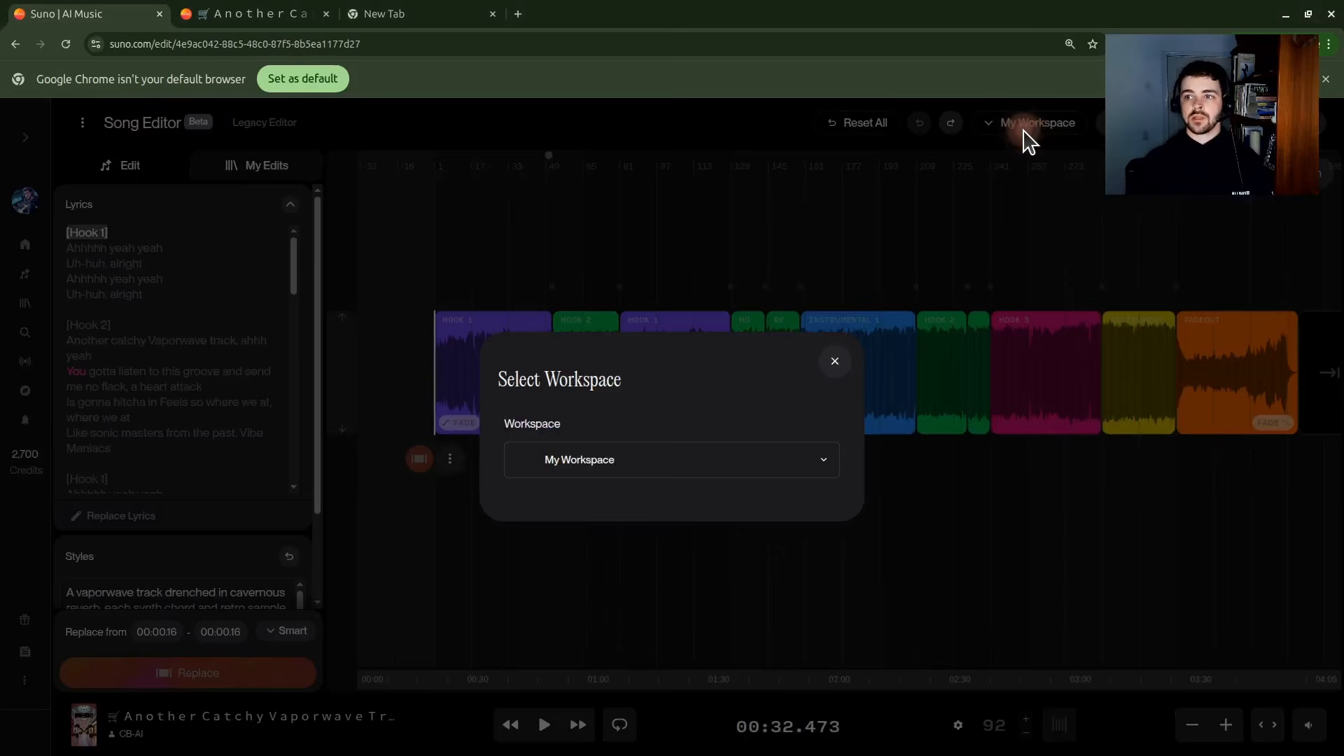
{"action": "left_click", "coordinate": [809, 470]}
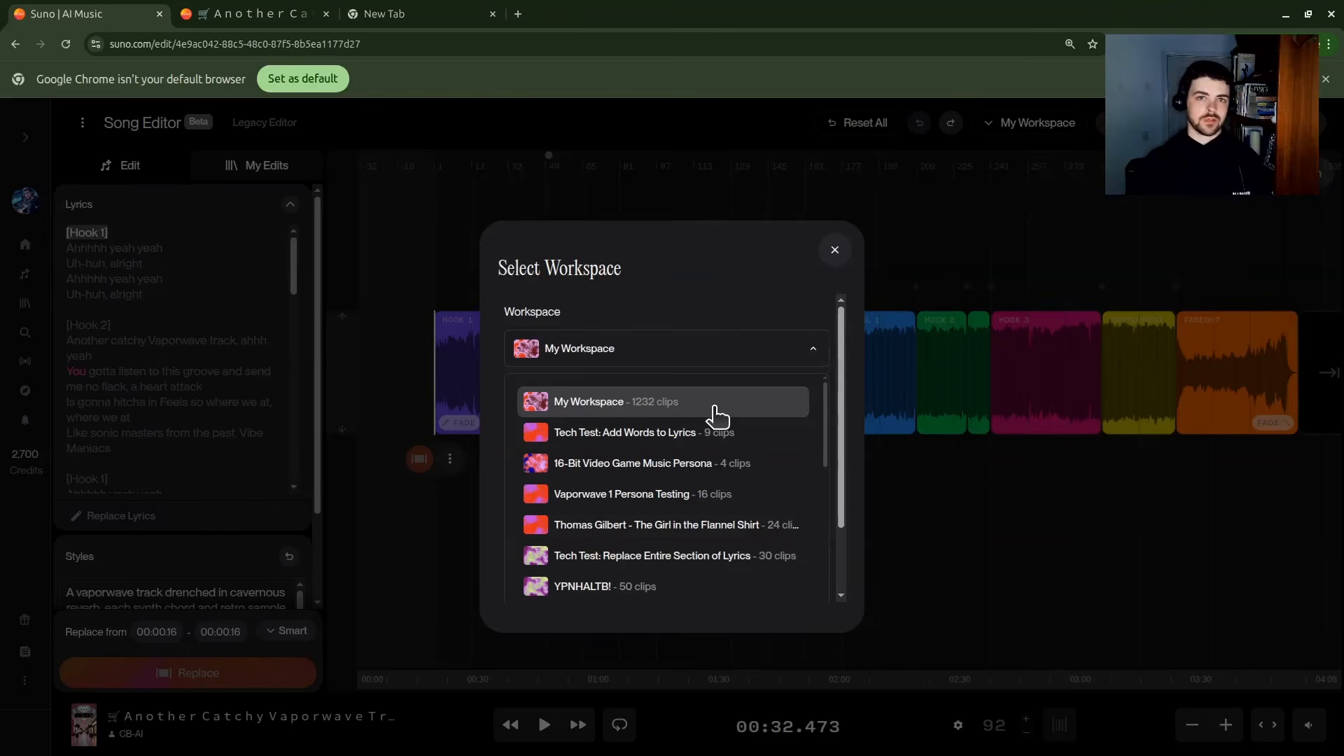
{"action": "left_click", "coordinate": [616, 438]}
{"action": "left_click", "coordinate": [833, 360]}
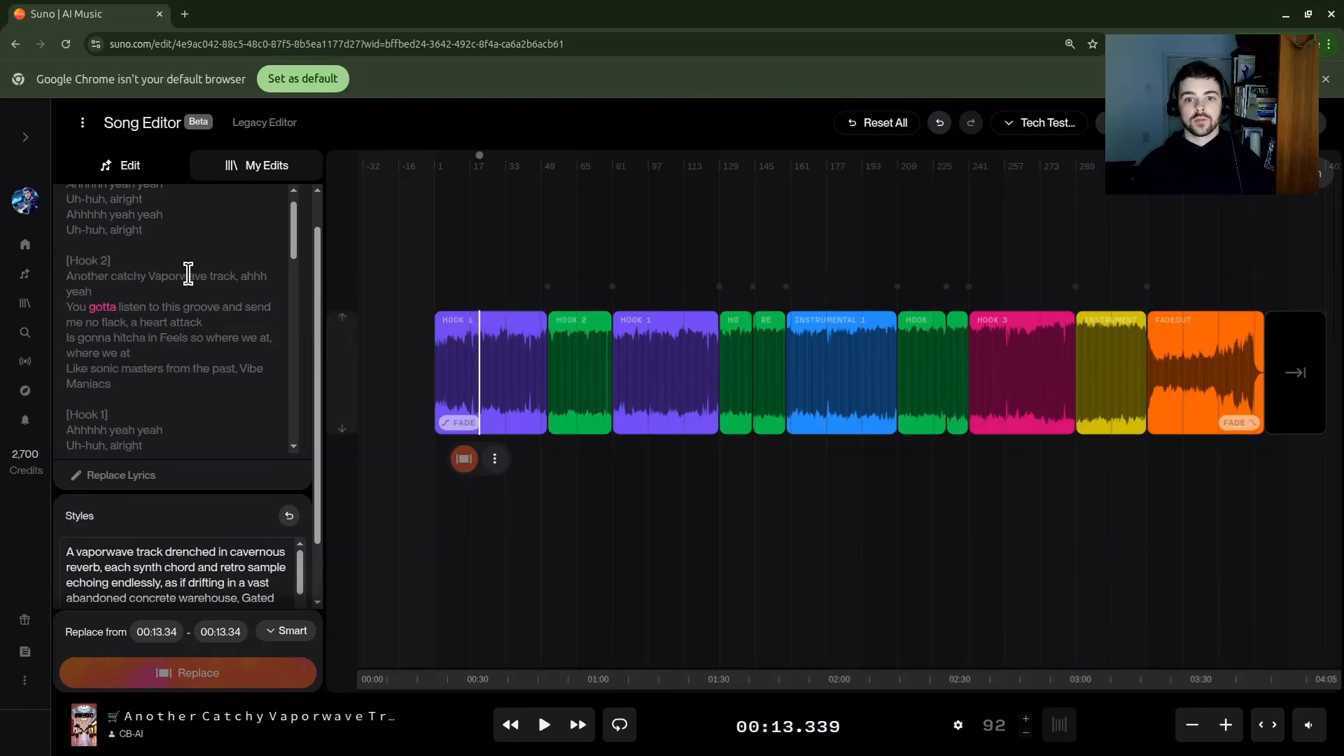
Inspect the first Hook 2 clip's lyric range, and play from 00:31.72 across its boundary with Hook 1
{"action": "left_click", "coordinate": [560, 322]}
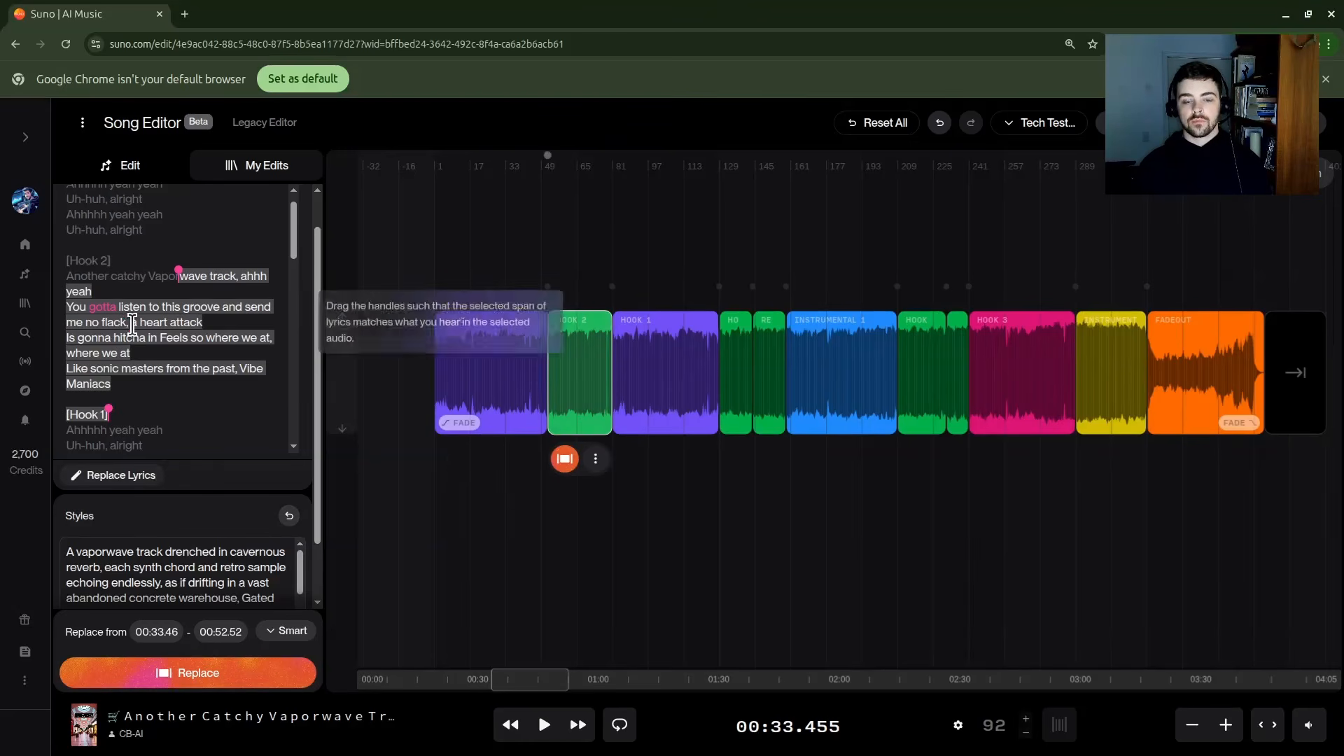
{"action": "mouse_move", "coordinate": [577, 326]}
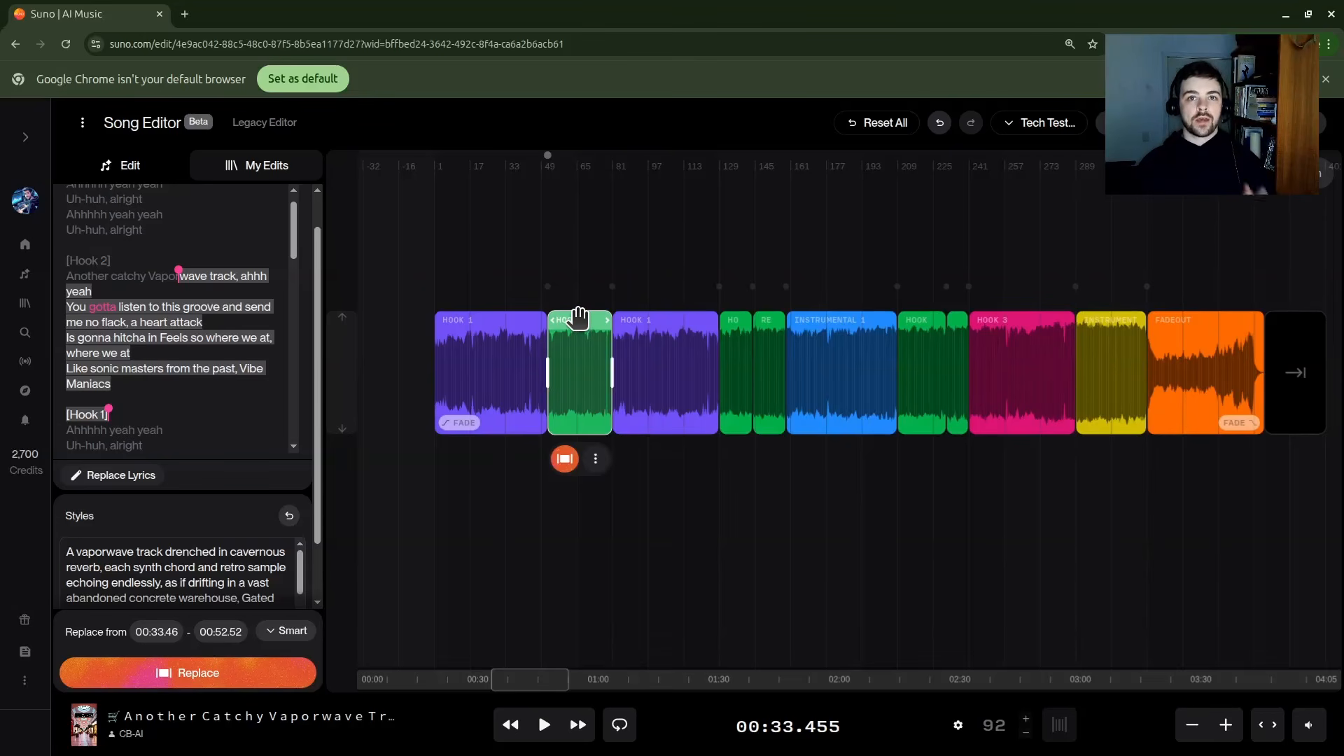
{"action": "scroll", "coordinate": [560, 340], "scroll_direction": "up", "scroll_amount": 3}
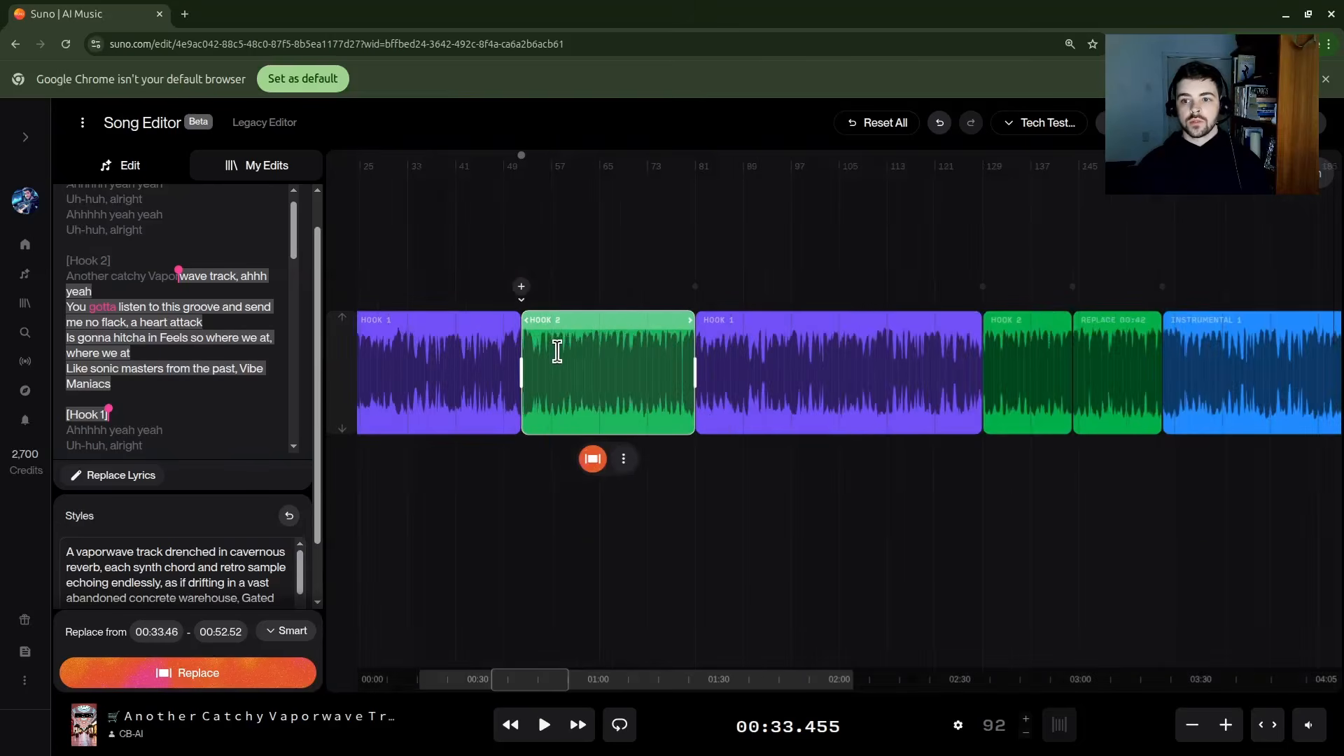
{"action": "scroll", "coordinate": [557, 352], "scroll_direction": "up", "scroll_amount": 5}
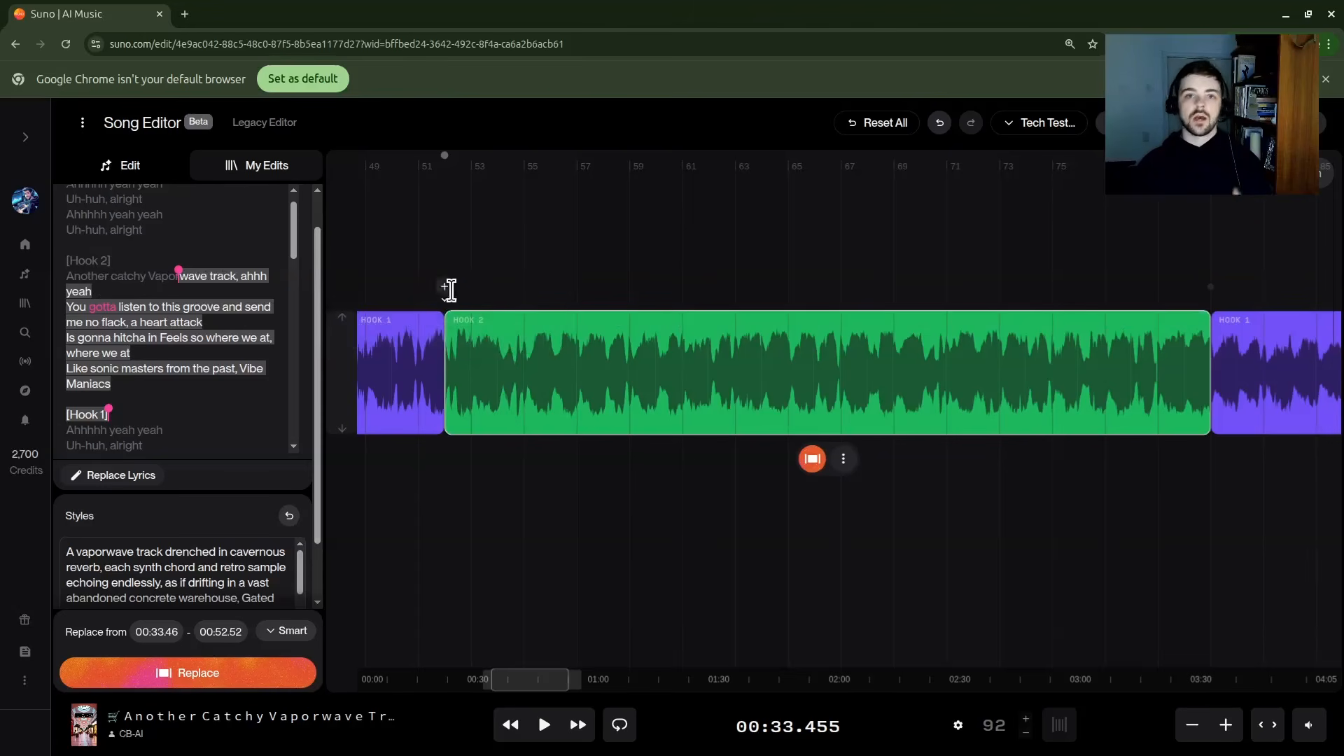
{"action": "left_click", "coordinate": [402, 276]}
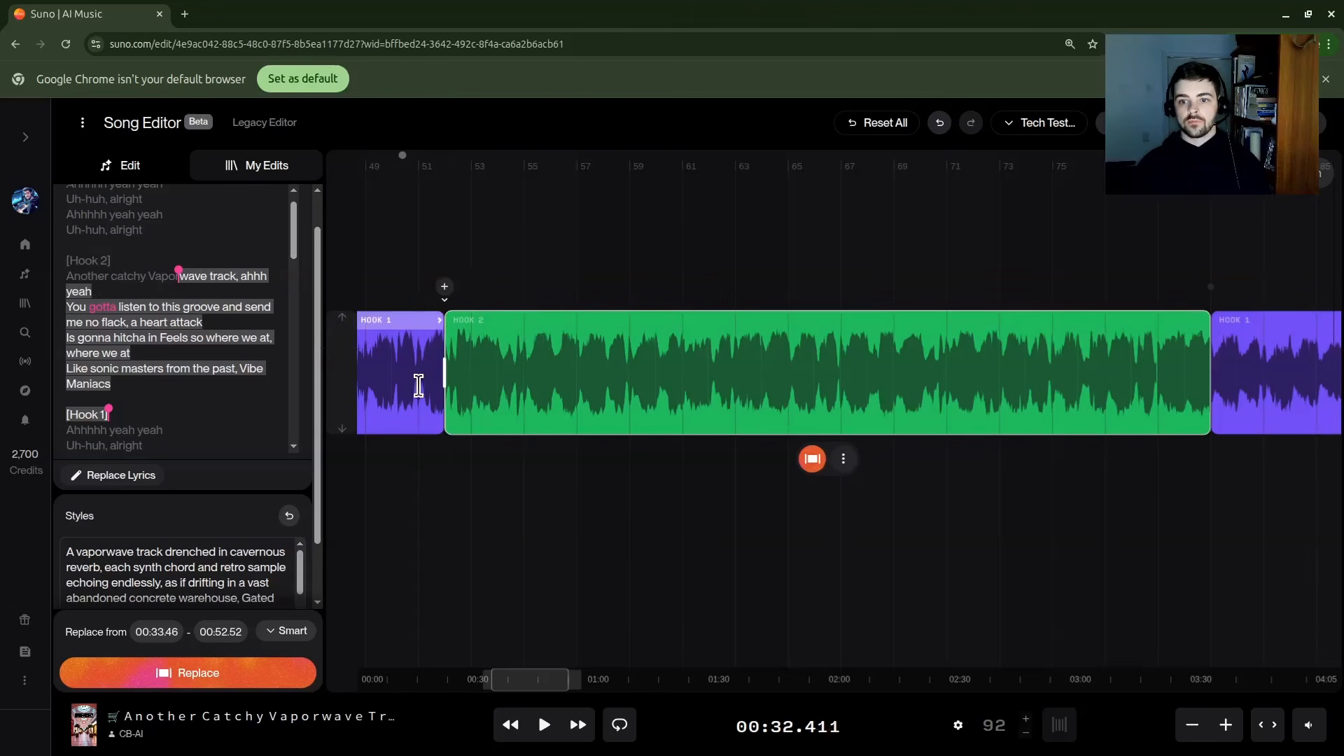
{"action": "left_click", "coordinate": [418, 387]}
{"action": "left_click", "coordinate": [370, 391]}
{"action": "key", "text": "space"}
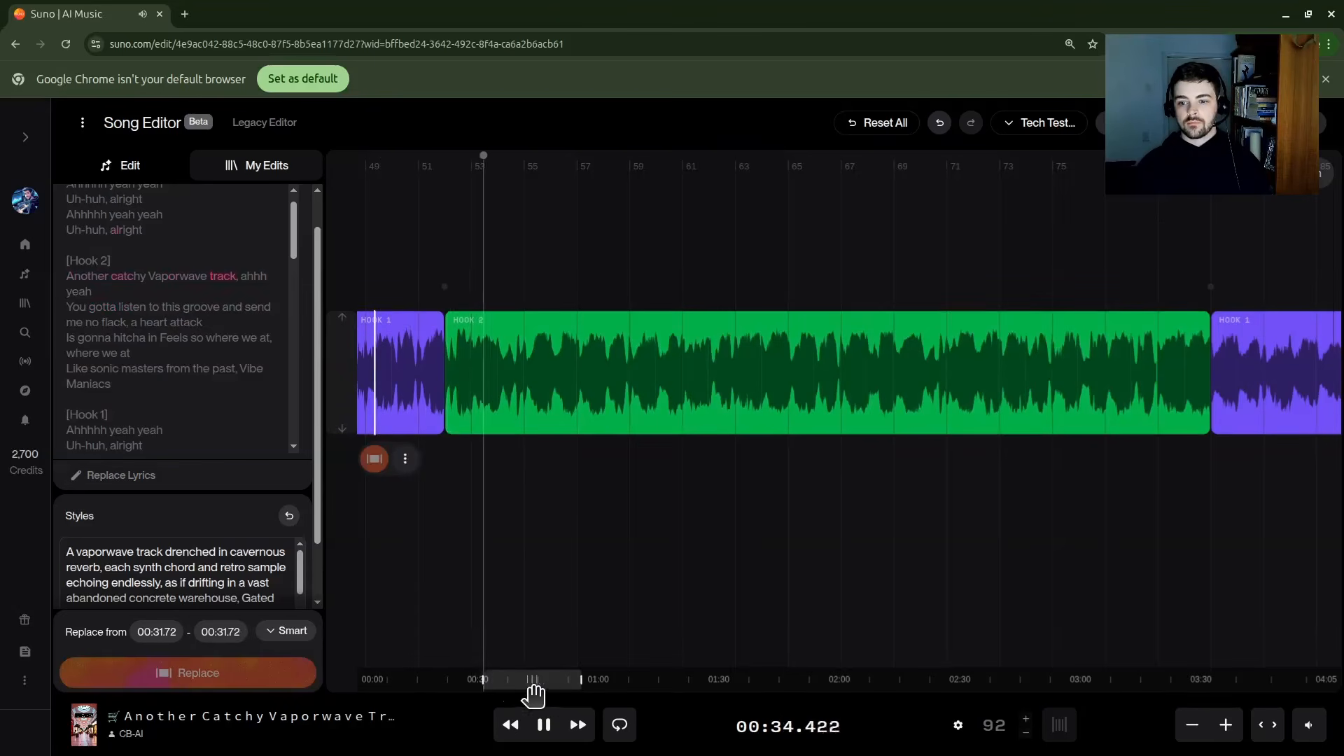
{"action": "key", "text": "space"}
Move the boundary between the first Hook 1 and Hook 2 clips back to ruler mark 49 and play across it
{"action": "left_click_drag", "start_coordinate": [543, 682], "coordinate": [528, 677]}
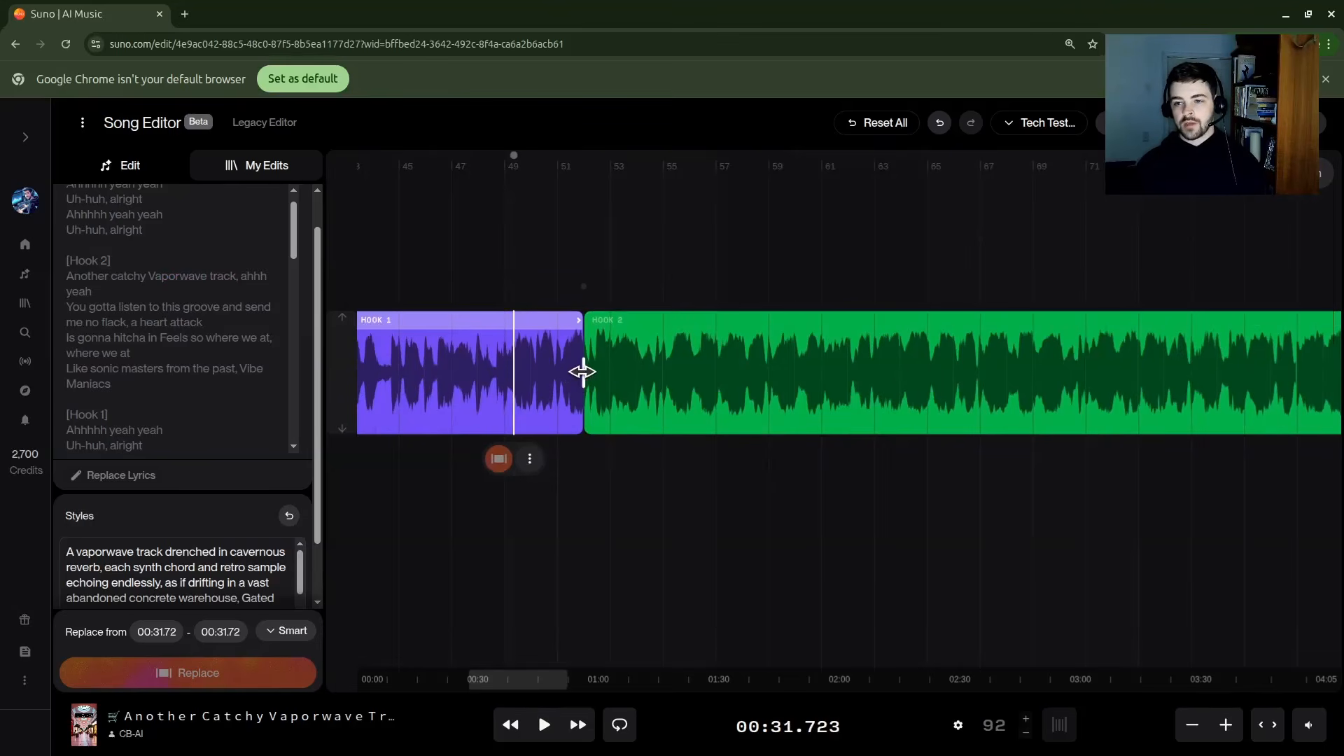
{"action": "left_click_drag", "start_coordinate": [583, 371], "coordinate": [516, 374]}
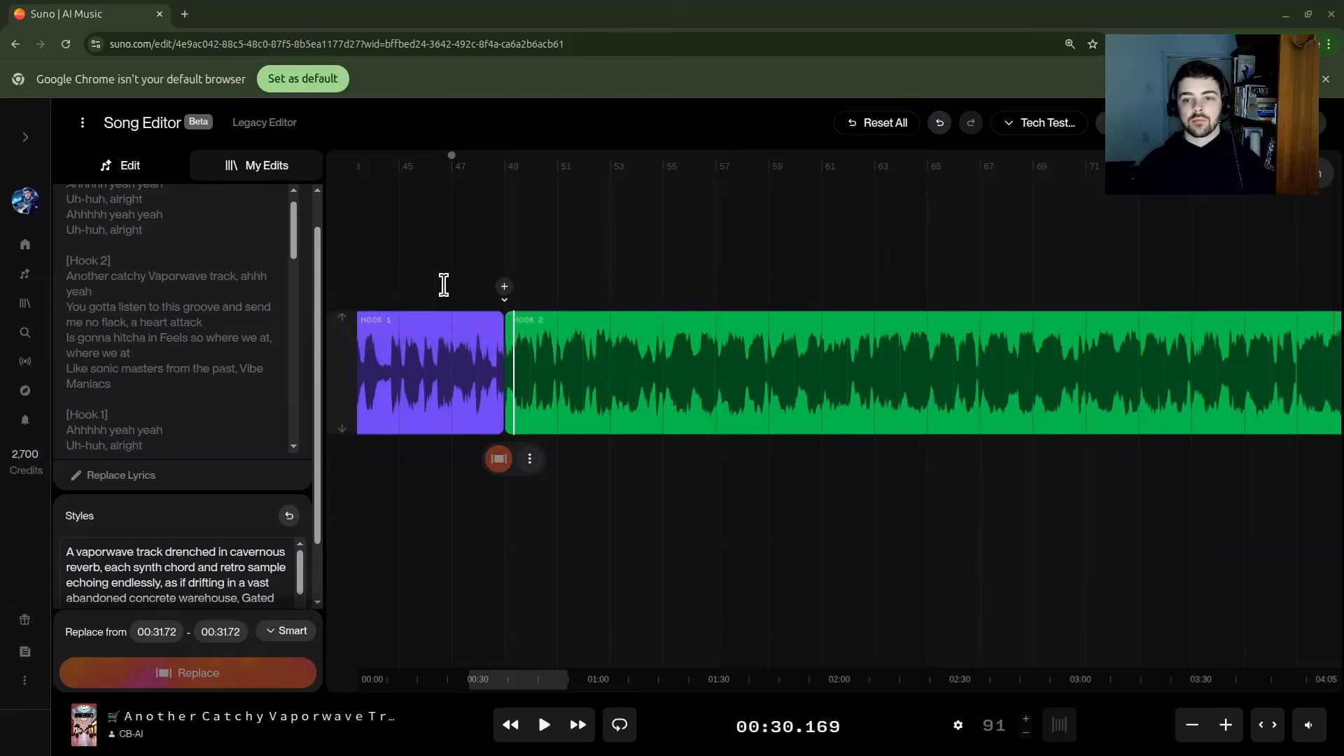
{"action": "left_click", "coordinate": [420, 279]}
{"action": "key", "text": "space"}
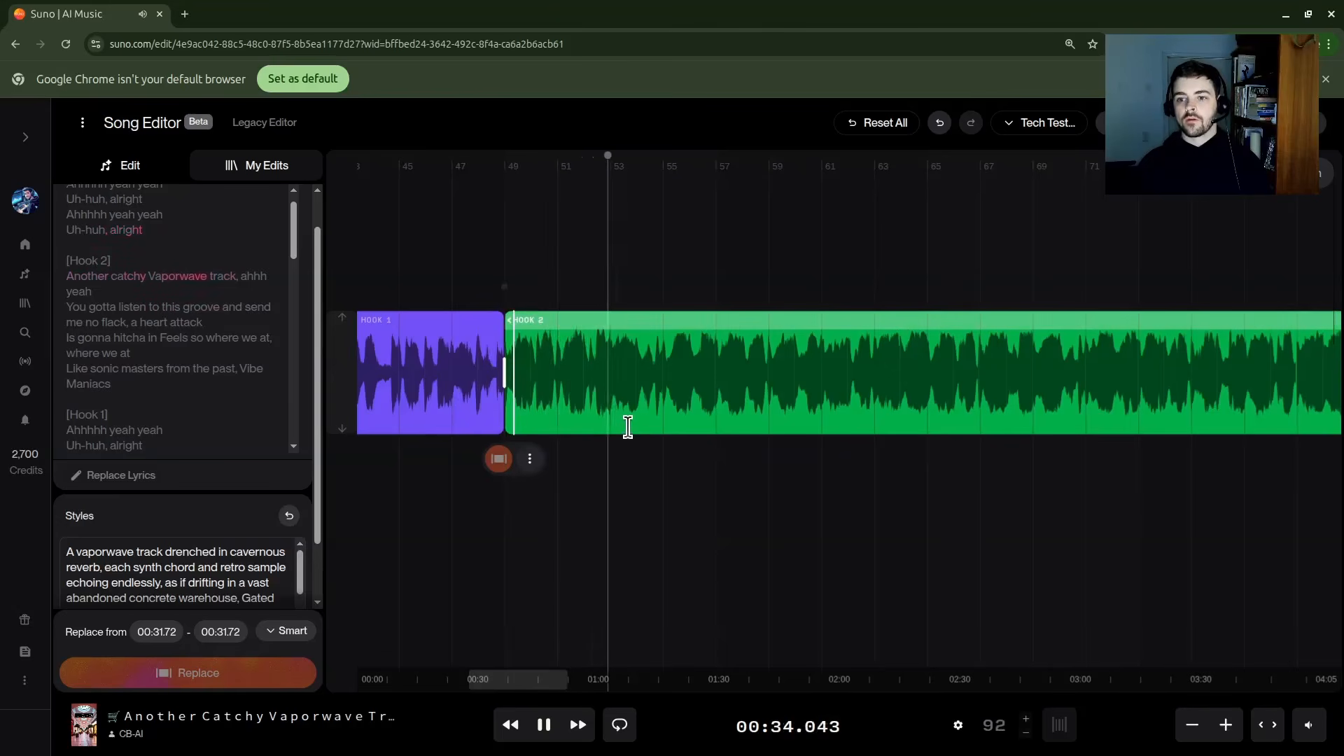
Select the opening of the green Hook 2 clip from 00:31.49 to 00:35.42, and play it with looping temporarily enabled
{"action": "left_click", "coordinate": [663, 371]}
{"action": "left_click_drag", "start_coordinate": [662, 370], "coordinate": [505, 390]}
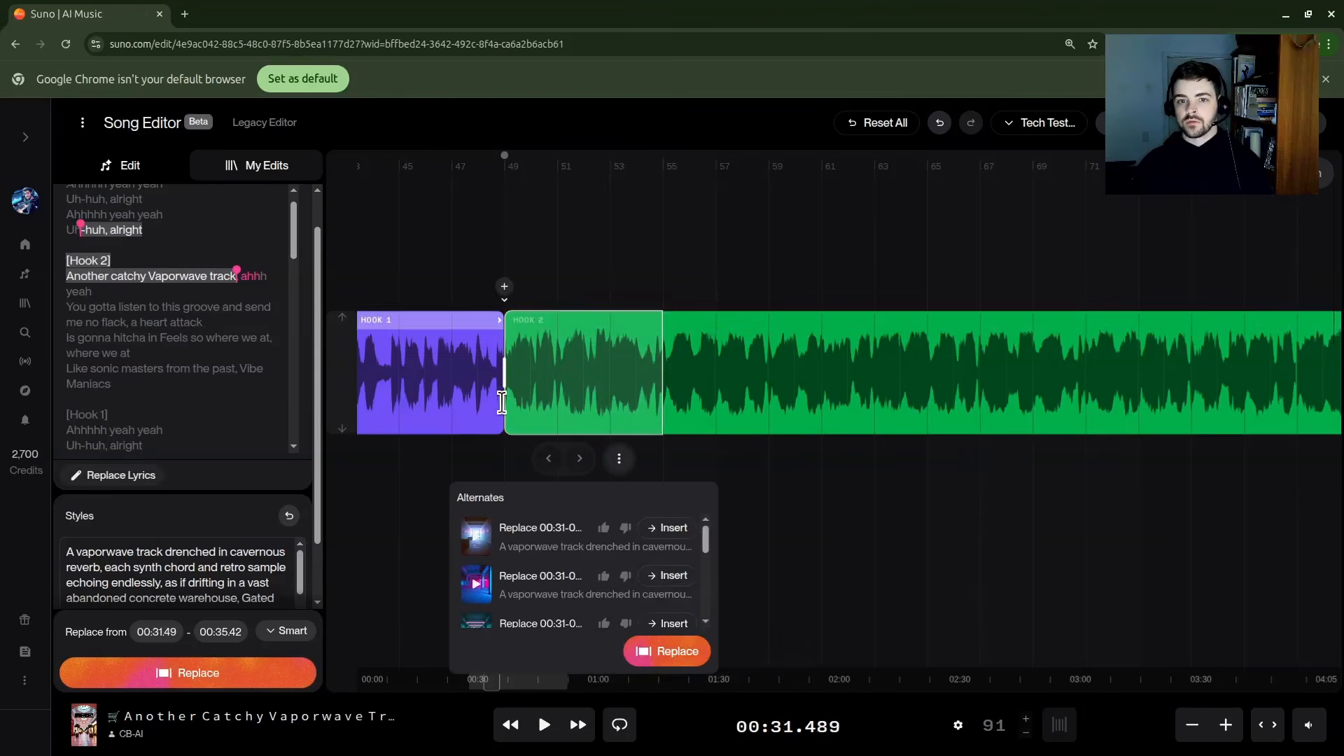
{"action": "left_click", "coordinate": [620, 730]}
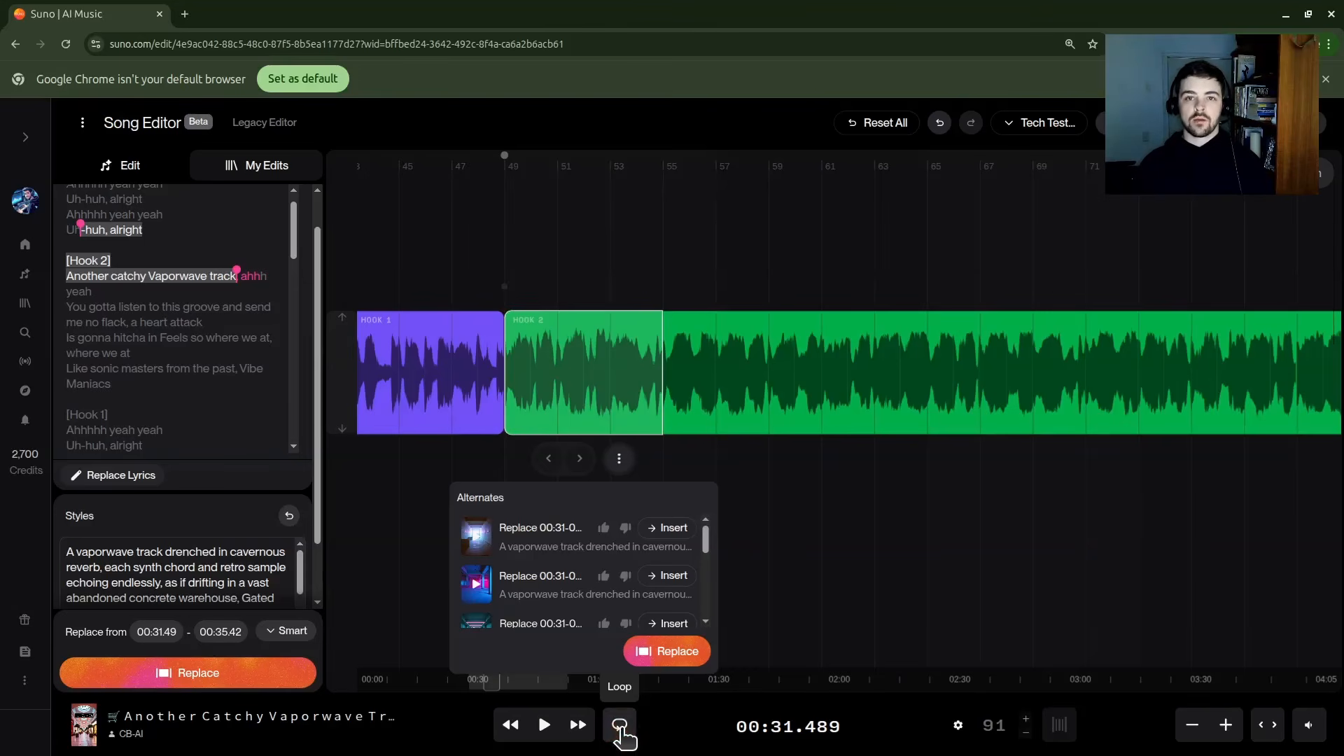
{"action": "left_click", "coordinate": [620, 729]}
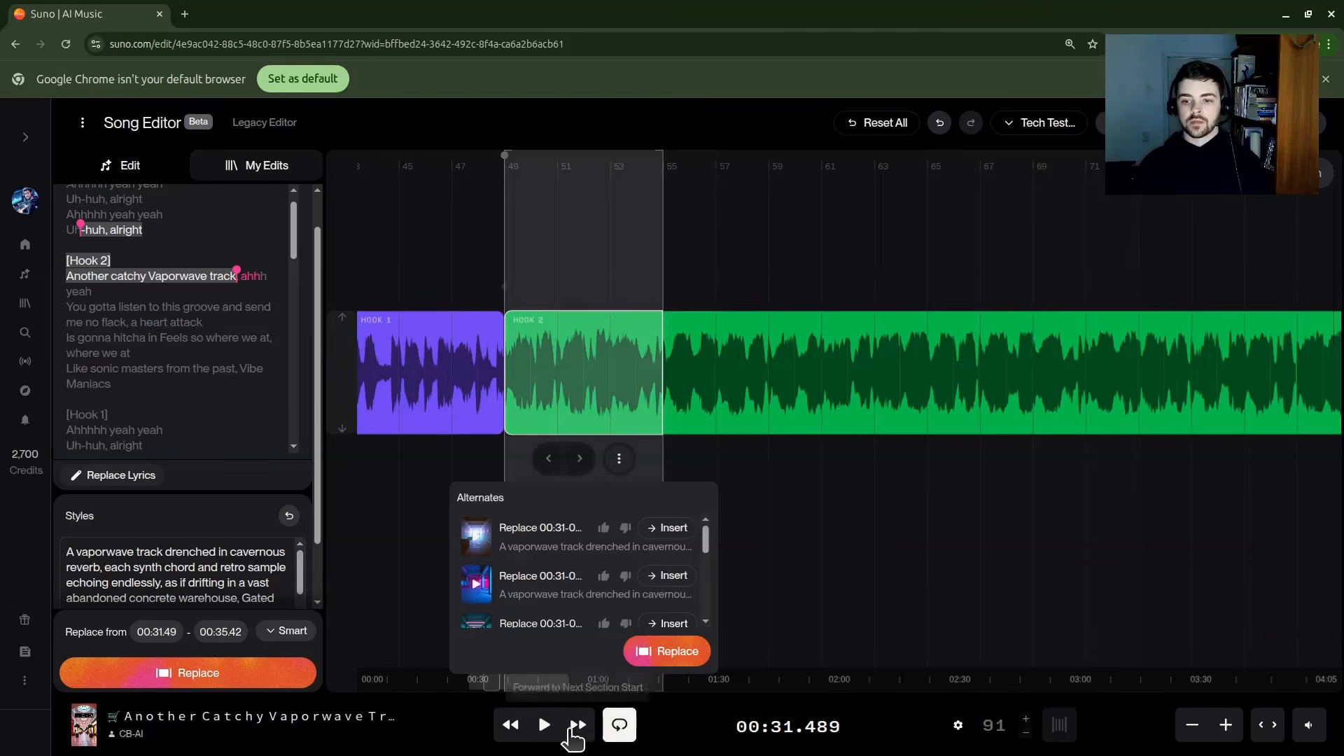
{"action": "left_click", "coordinate": [543, 726]}
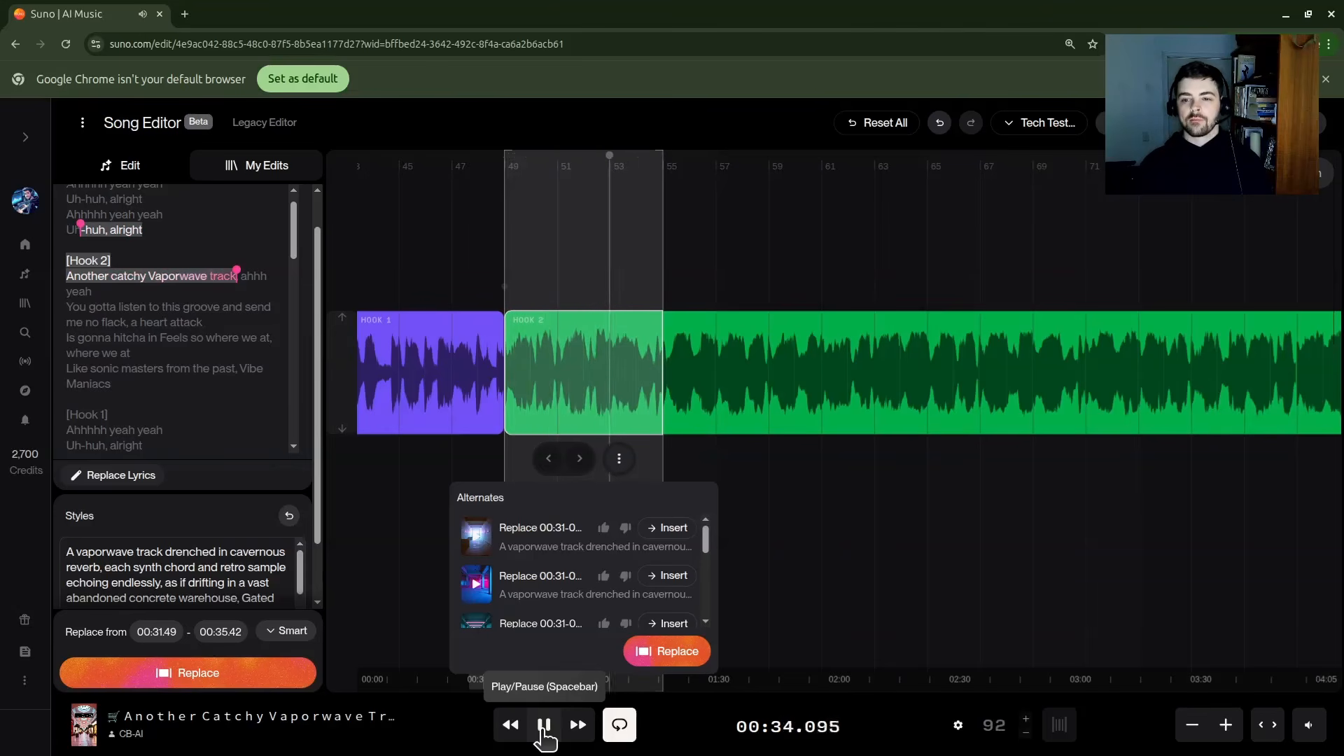
{"action": "left_click", "coordinate": [543, 727]}
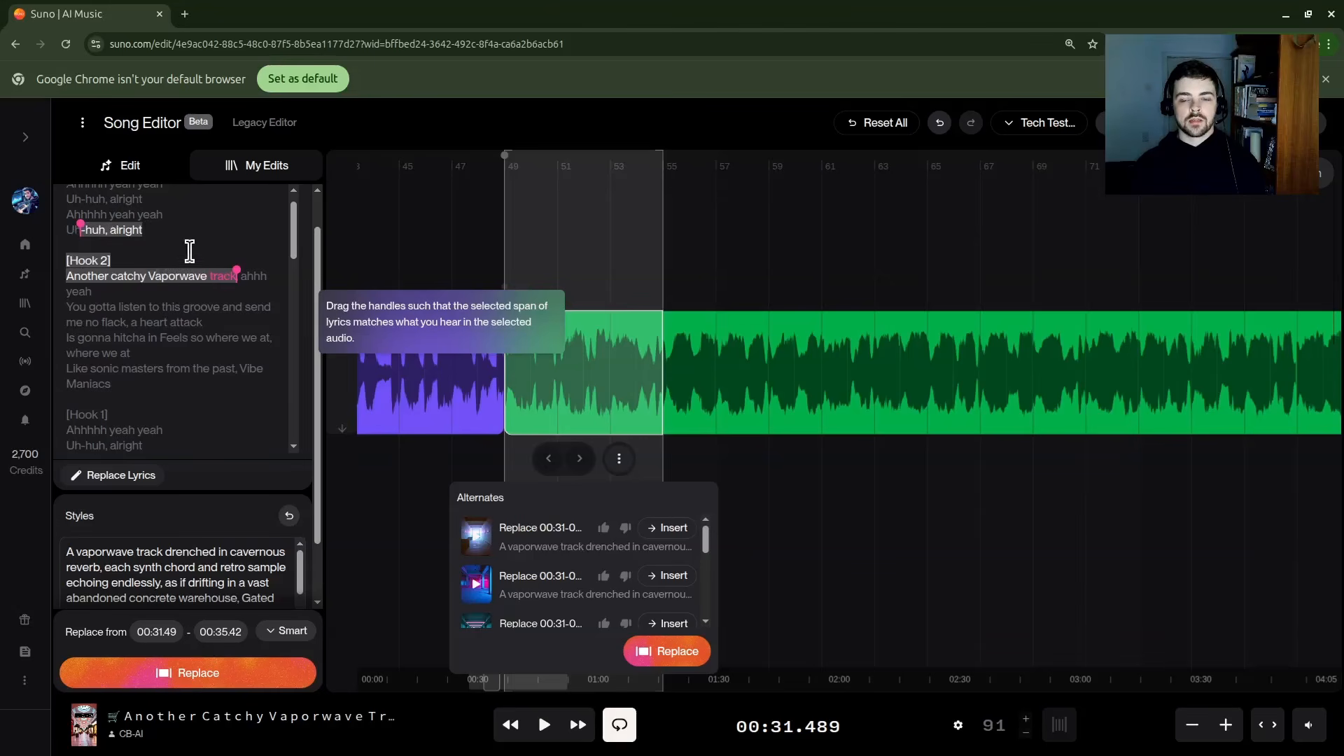
{"action": "left_click", "coordinate": [620, 728]}
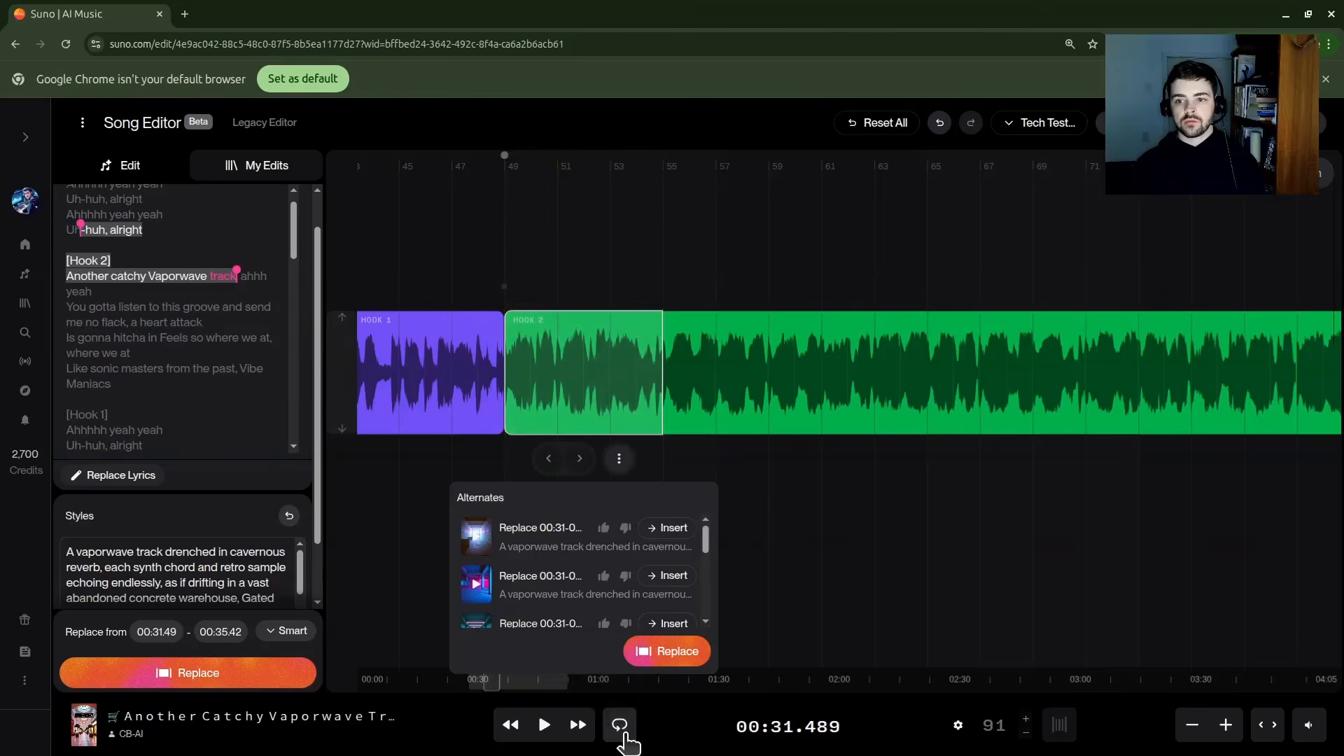
Start replacing the lyrics of the selected audio and align the lyric selection from the [Hook 2] tag through "Another catchy Vaporwave track"
{"action": "left_click", "coordinate": [140, 480]}
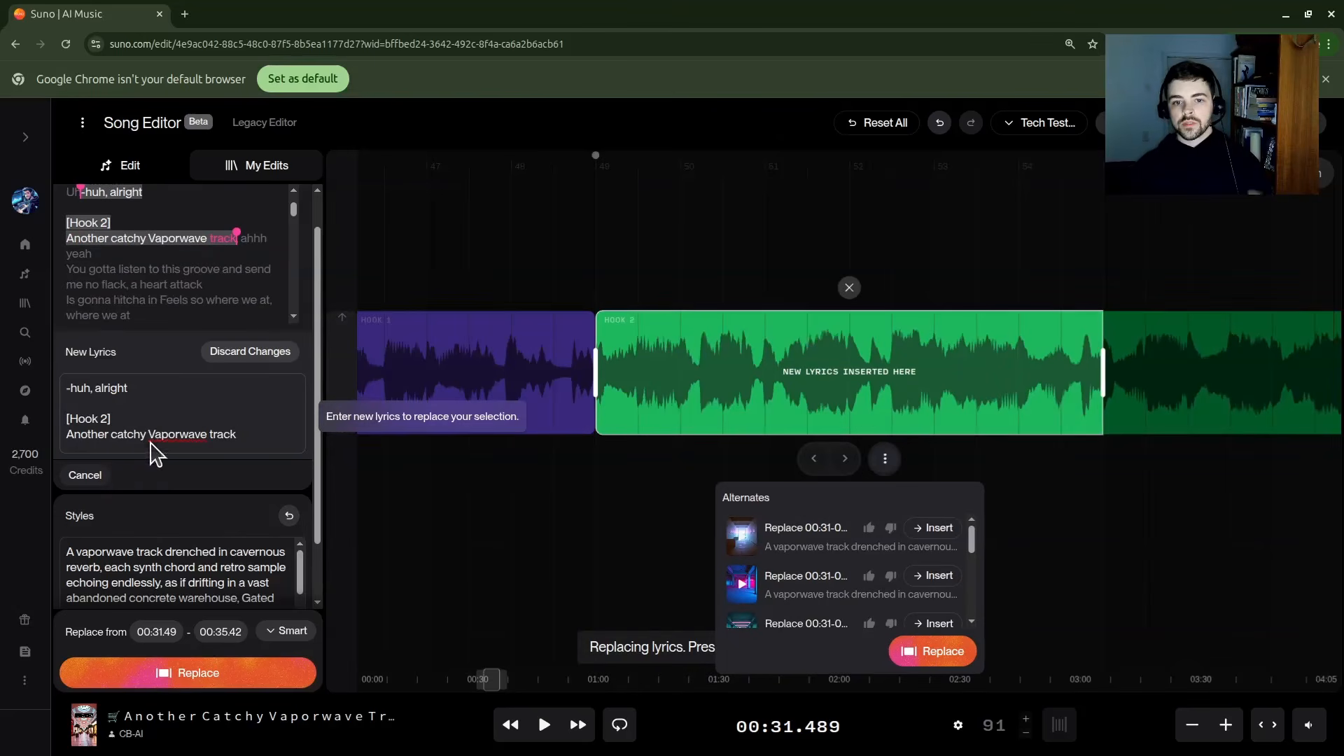
{"action": "scroll", "coordinate": [105, 385], "scroll_direction": "down", "scroll_amount": 1}
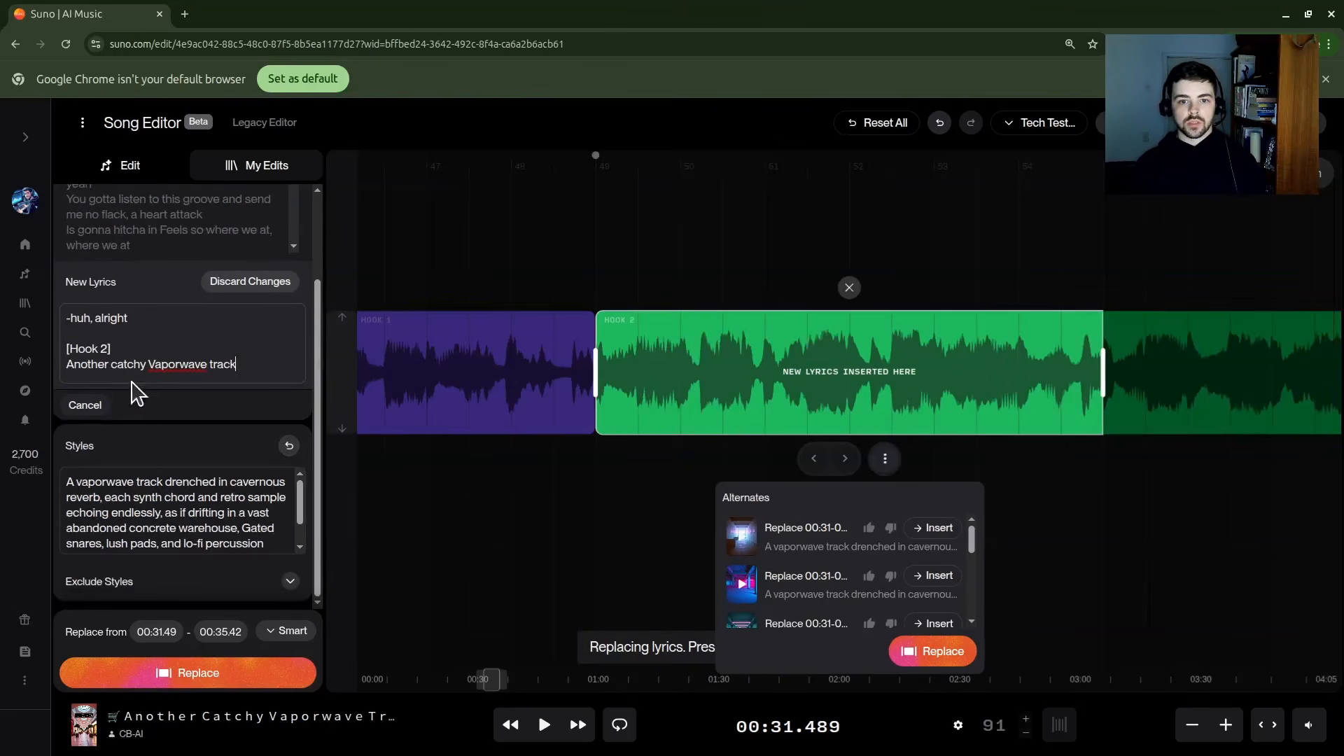
{"action": "scroll", "coordinate": [135, 391], "scroll_direction": "up", "scroll_amount": 2}
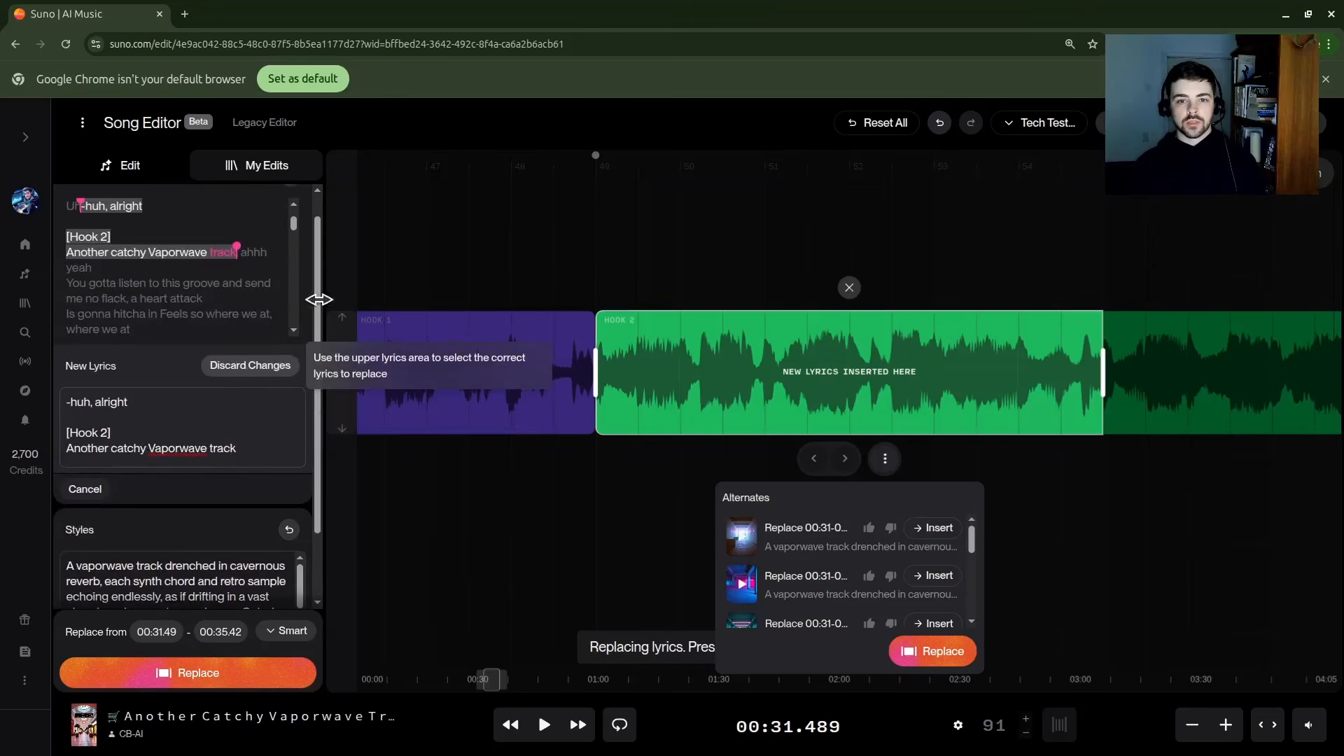
{"action": "left_click", "coordinate": [229, 371]}
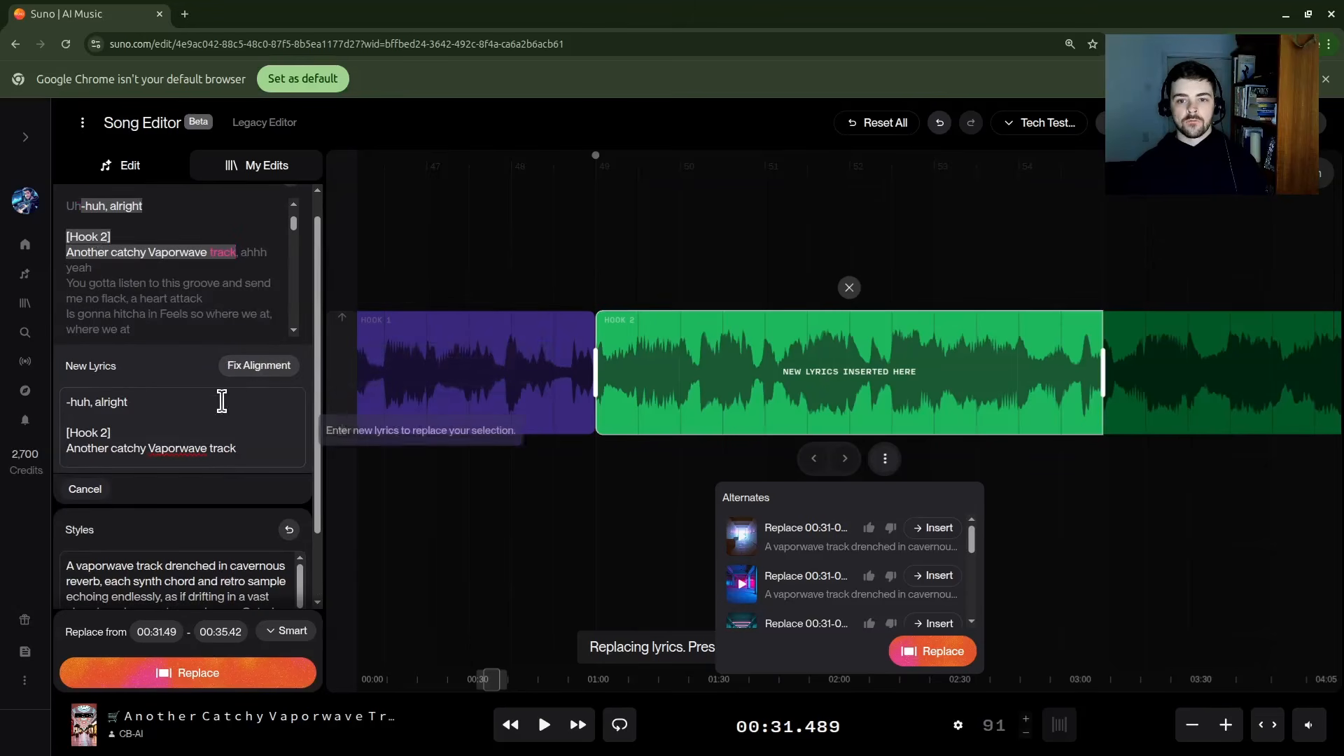
{"action": "left_click", "coordinate": [260, 367]}
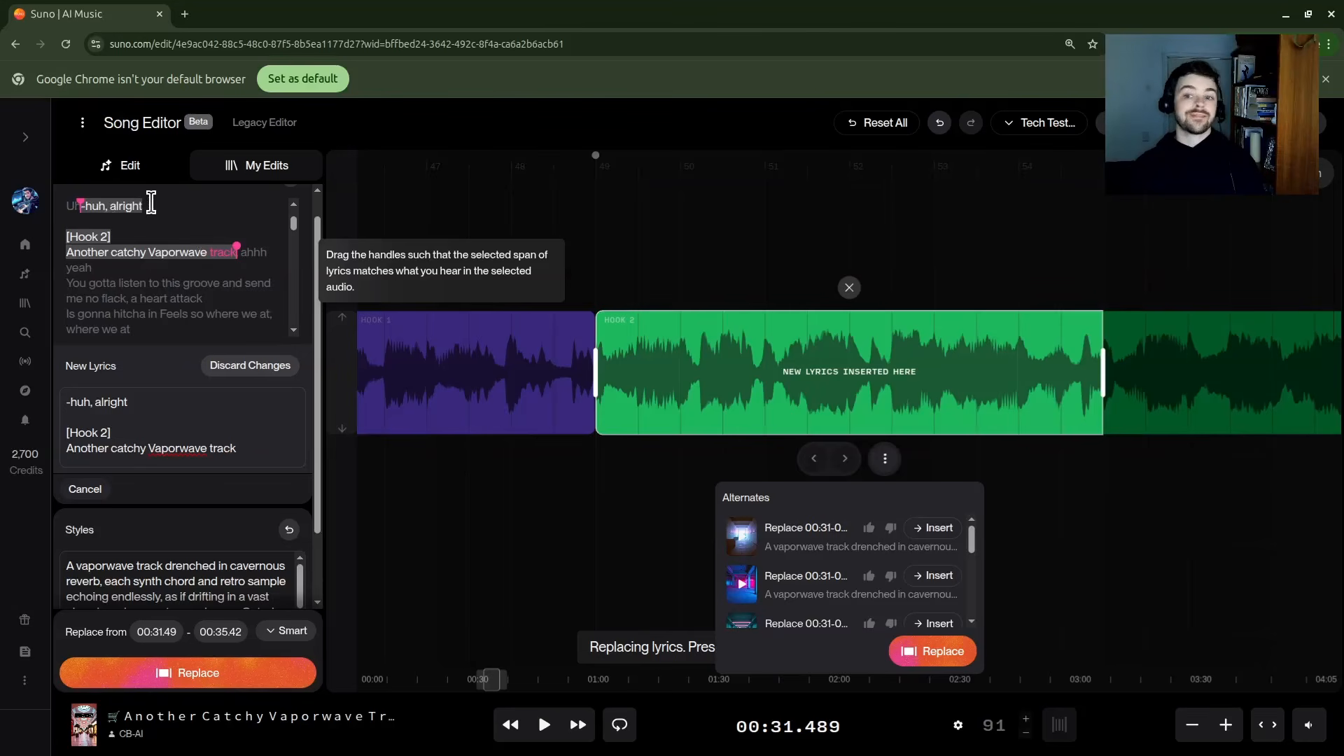
{"action": "left_click_drag", "start_coordinate": [80, 203], "coordinate": [68, 254]}
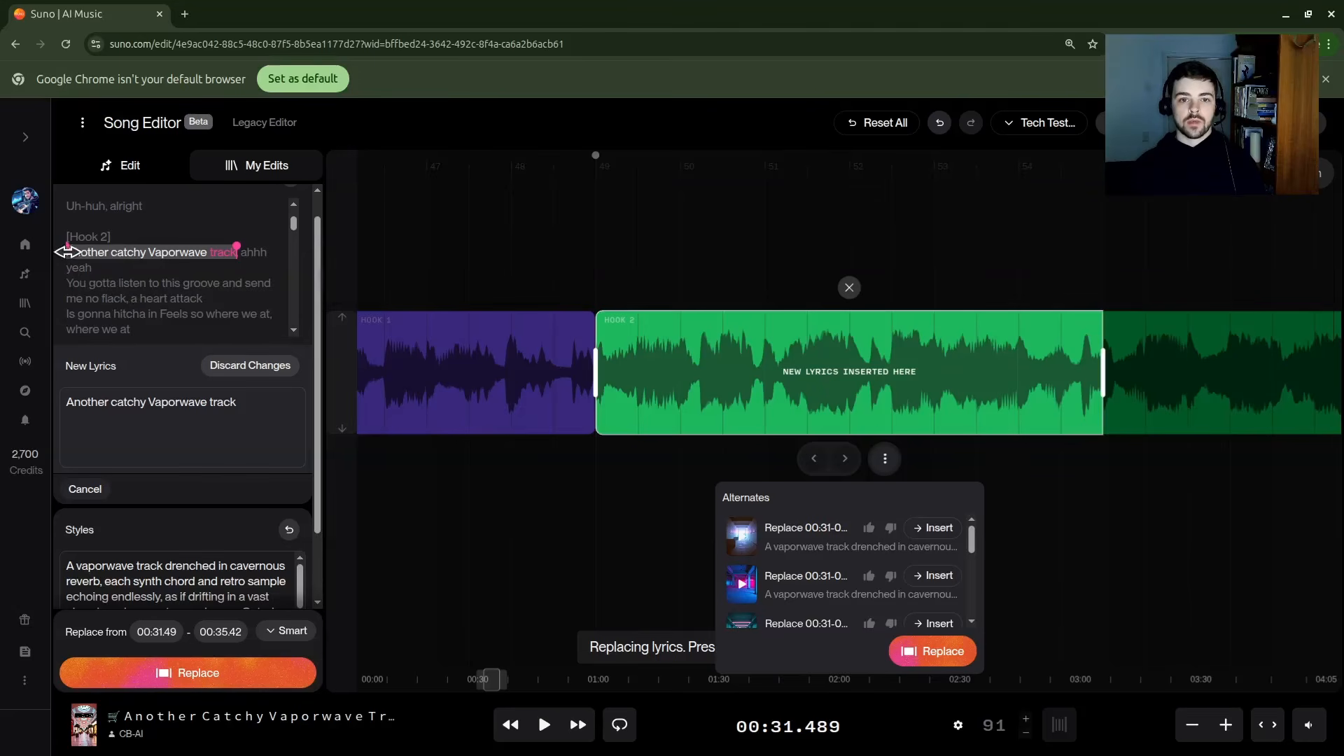
{"action": "left_click_drag", "start_coordinate": [68, 251], "coordinate": [70, 240]}
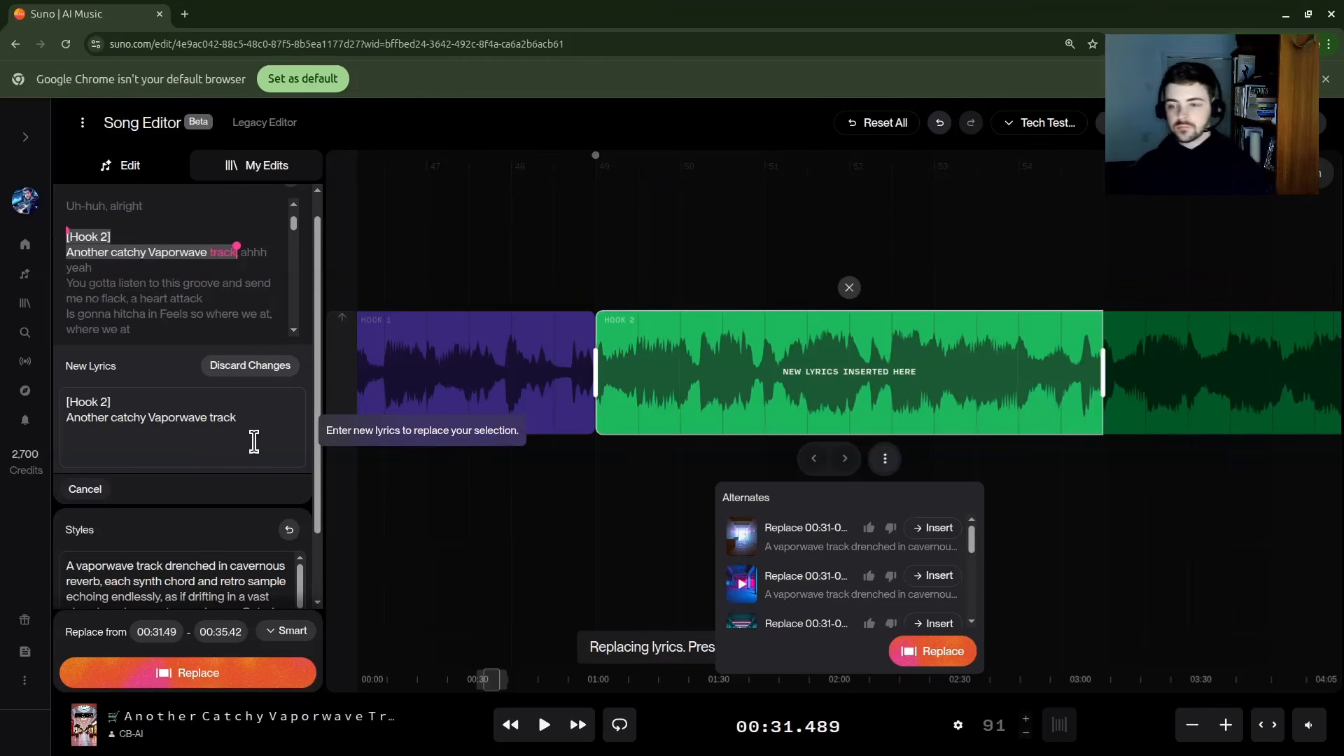
Review the style description, the excluded styles and the available replacement modes for this section
{"action": "scroll", "coordinate": [252, 441], "scroll_direction": "down", "scroll_amount": 1}
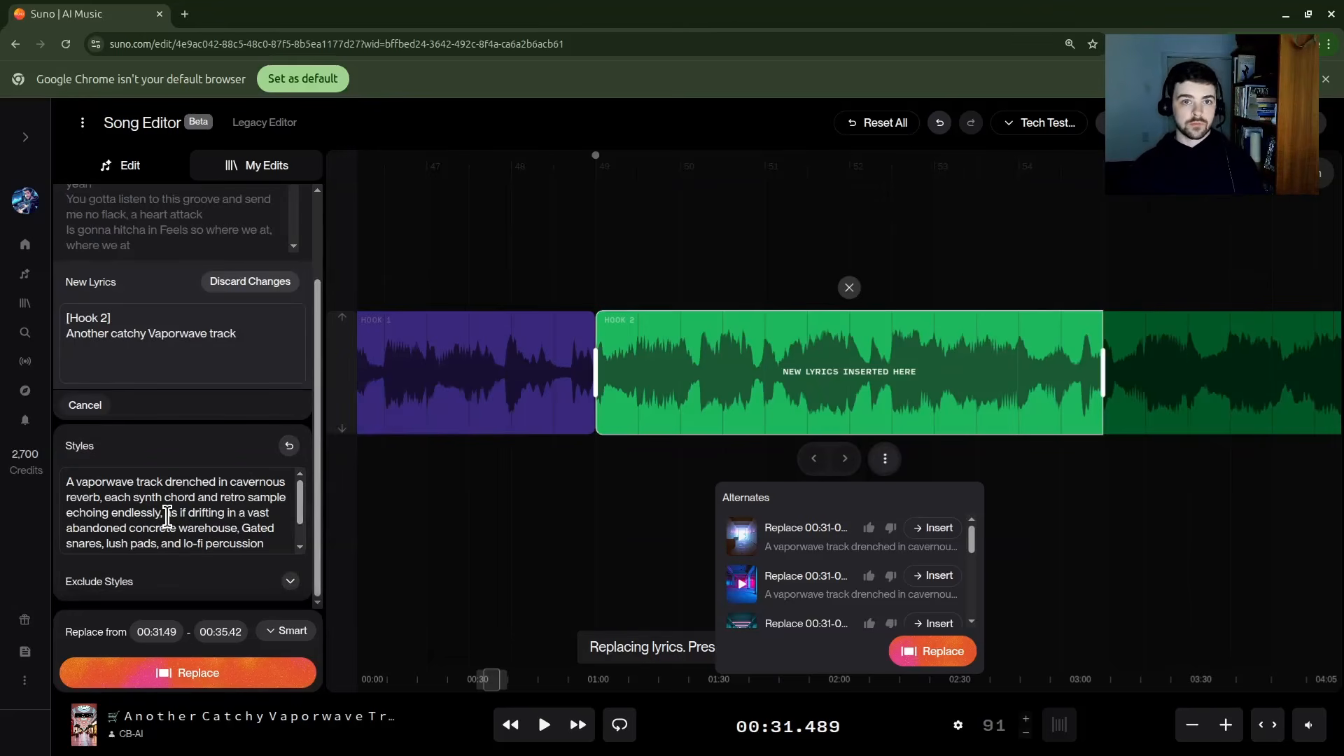
{"action": "scroll", "coordinate": [197, 543], "scroll_direction": "down", "scroll_amount": 1}
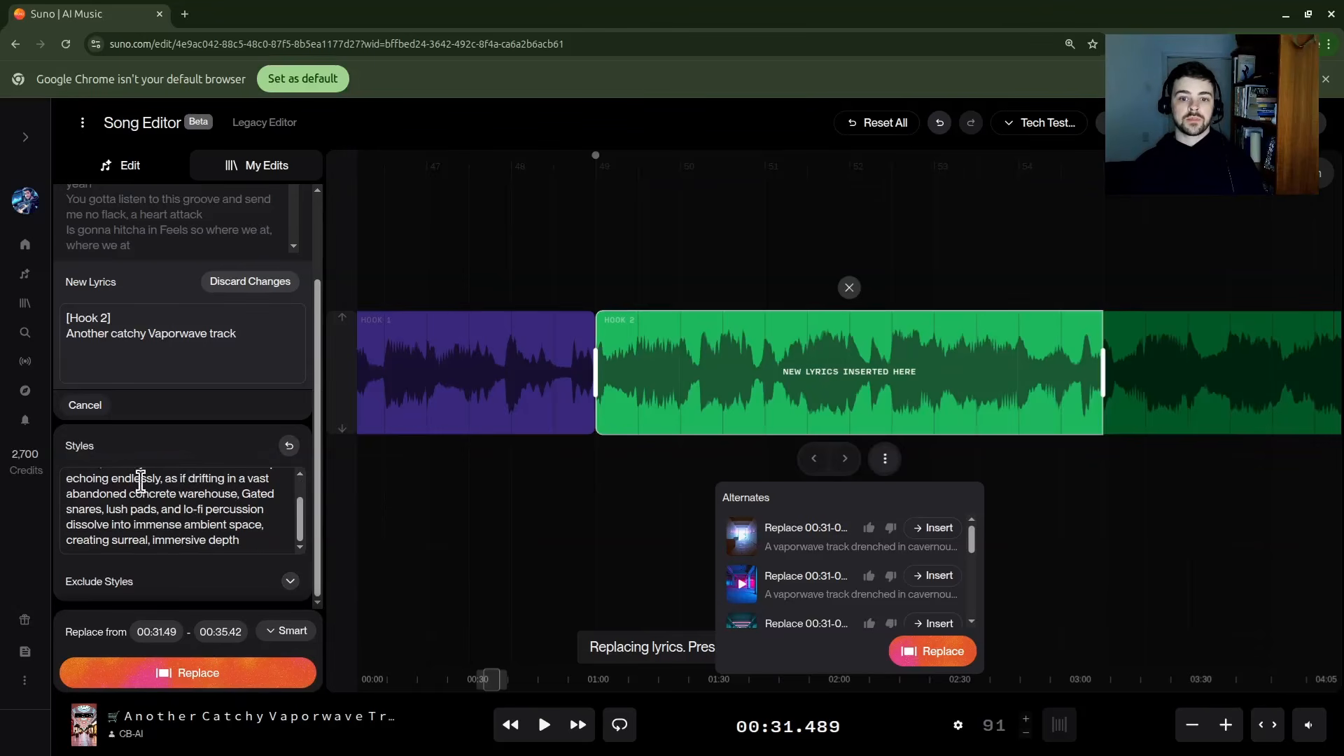
{"action": "scroll", "coordinate": [199, 532], "scroll_direction": "up", "scroll_amount": 1}
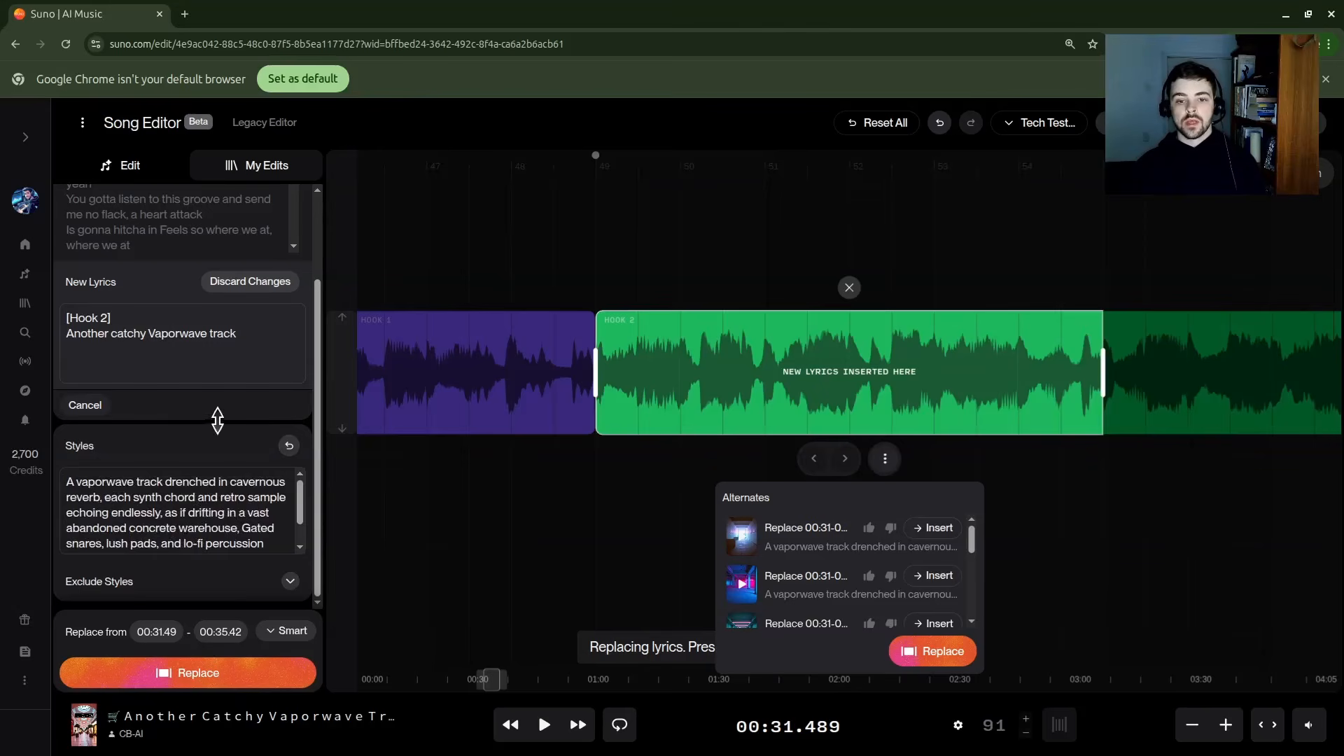
{"action": "left_click", "coordinate": [290, 583]}
{"action": "scroll", "coordinate": [196, 545], "scroll_direction": "down", "scroll_amount": 3}
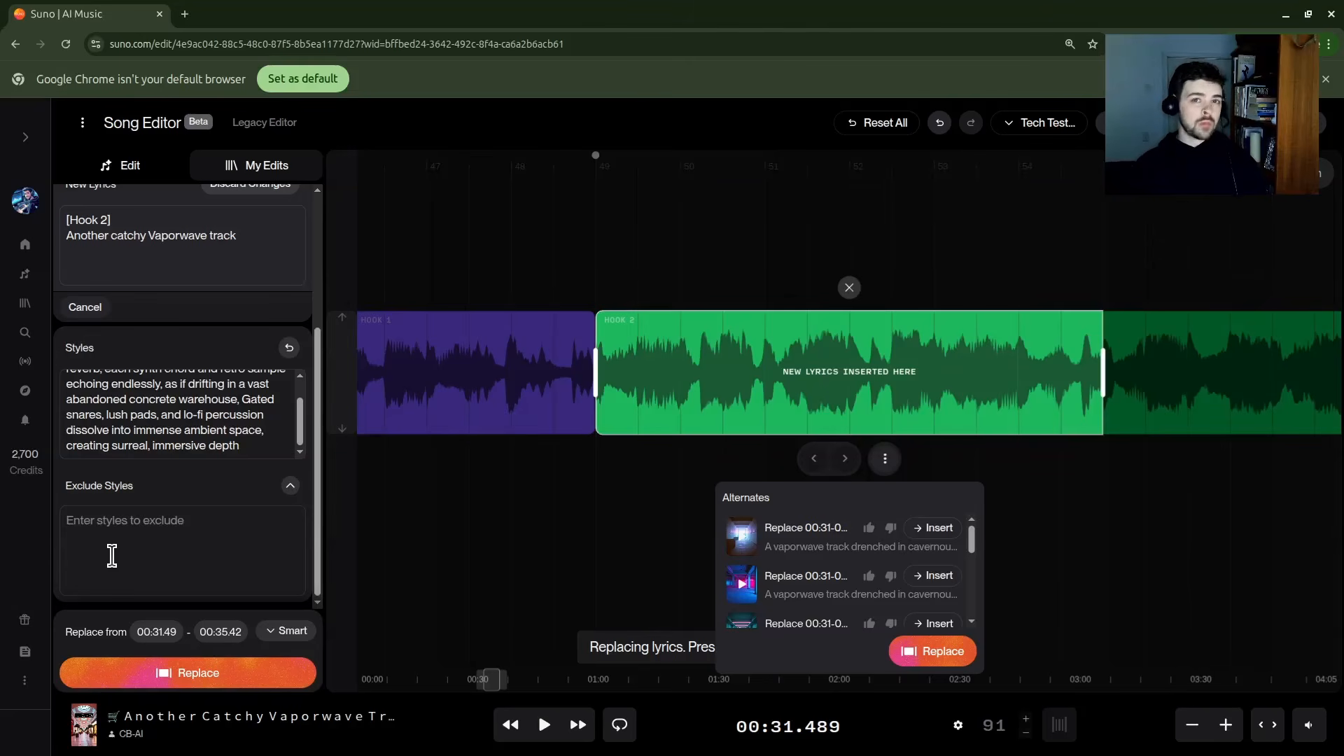
{"action": "left_click", "coordinate": [294, 631]}
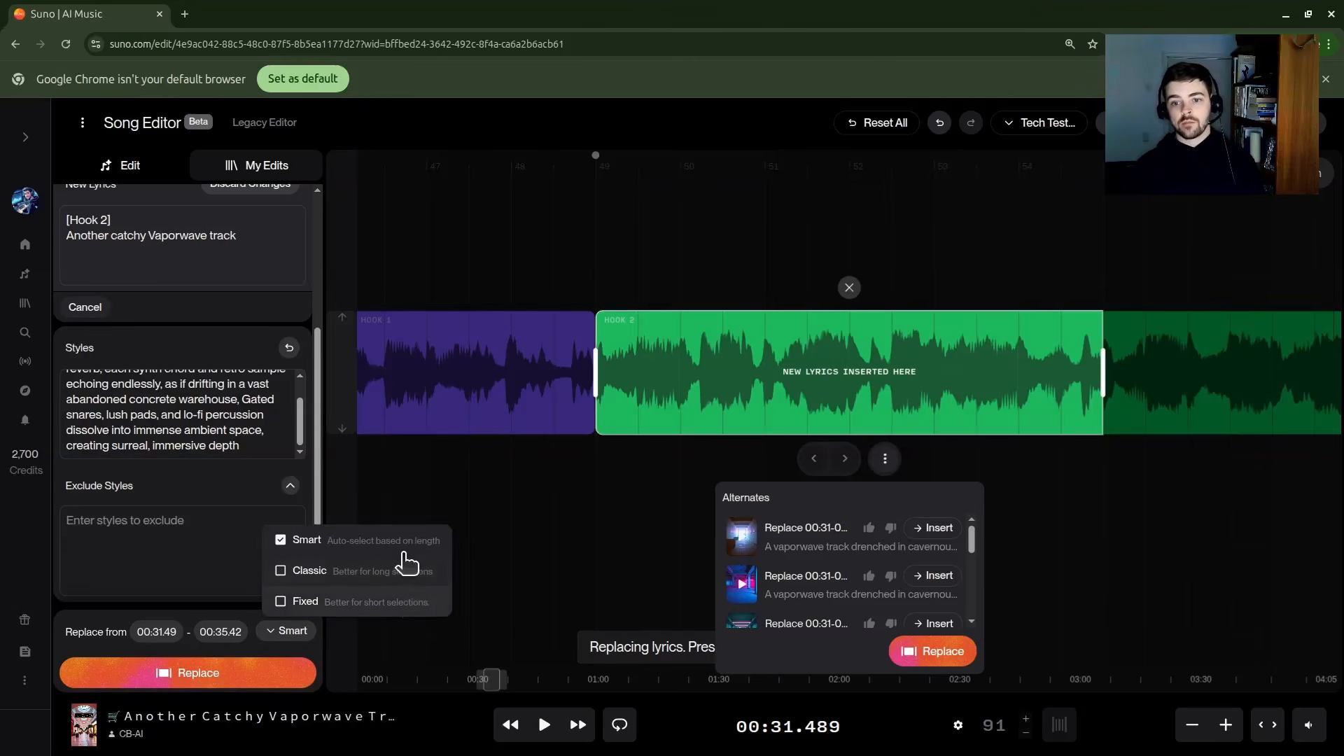
{"action": "scroll", "coordinate": [210, 447], "scroll_direction": "up", "scroll_amount": 3}
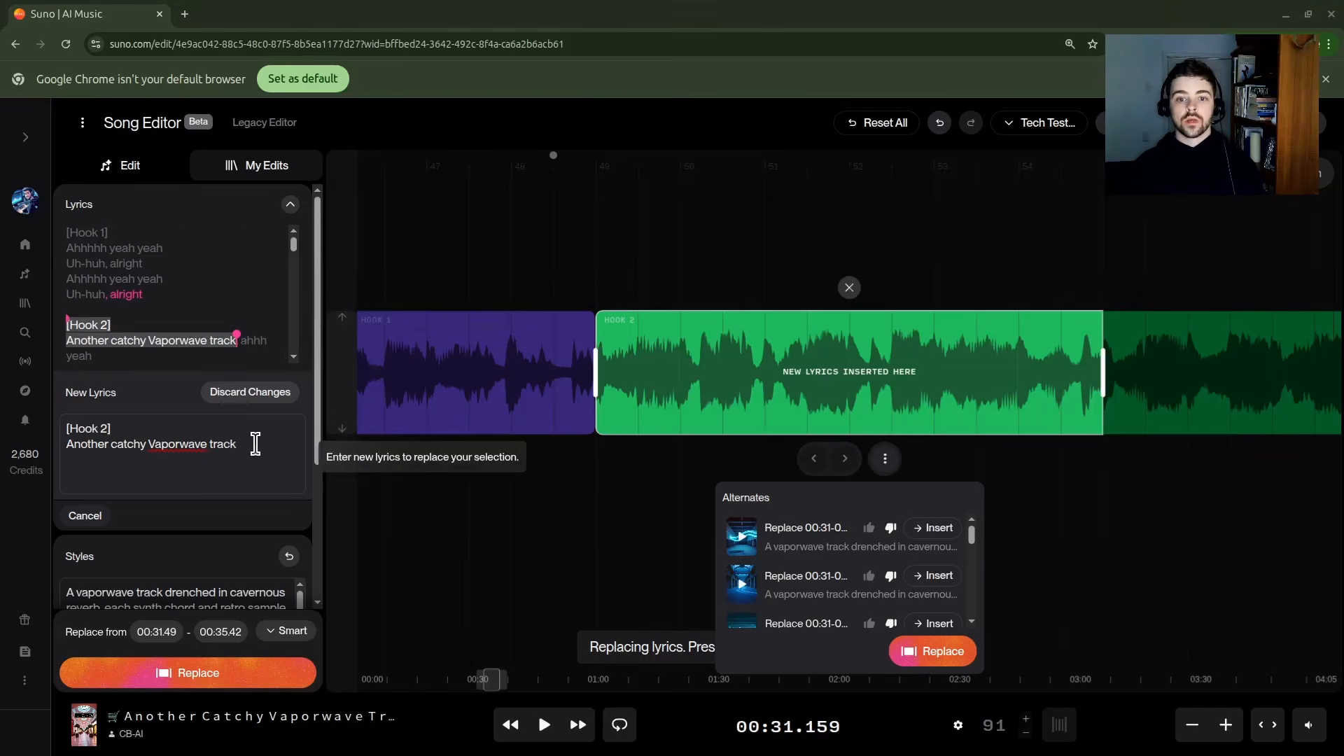
Replace the new lyric line under [Hook 2] with "We really gonna Bring, the dead malls back" and generate the replacement audio
{"action": "left_click_drag", "start_coordinate": [255, 443], "coordinate": [69, 456]}
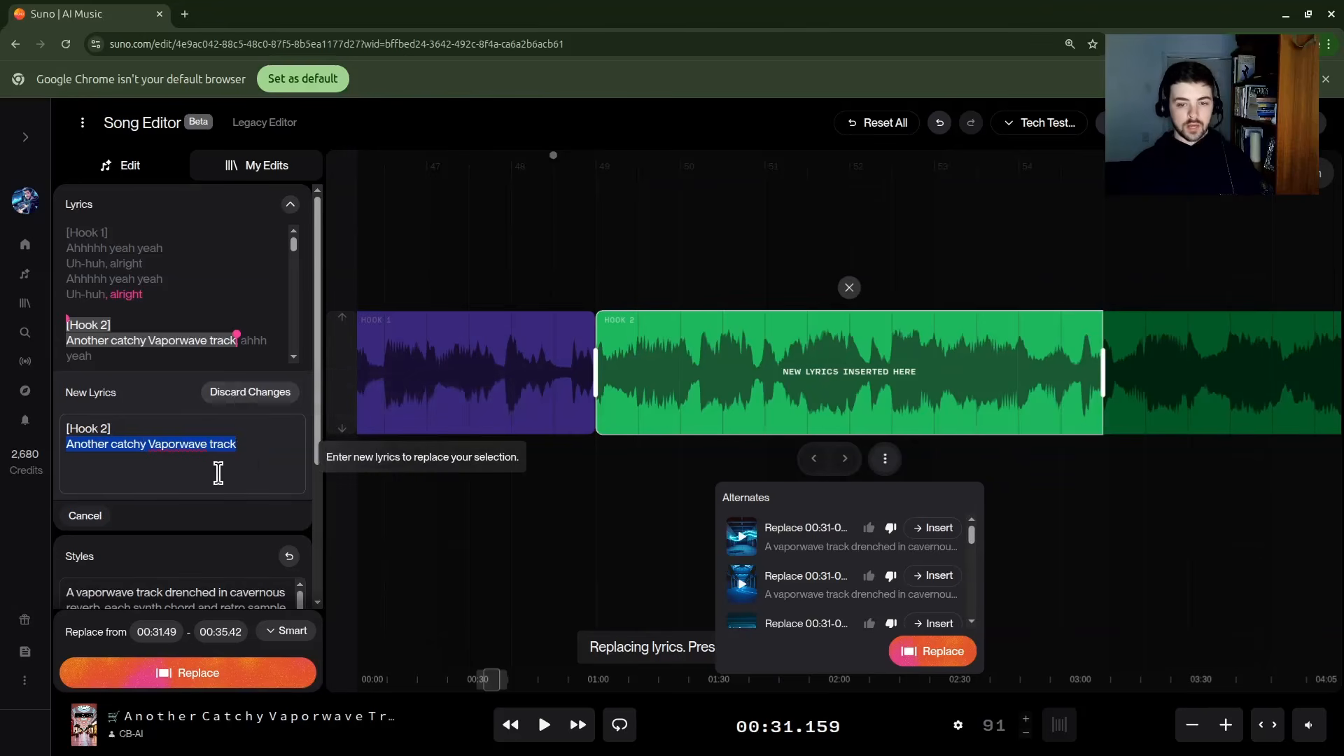
{"action": "type", "text": "We really gonna Bring, the dead malls back"}
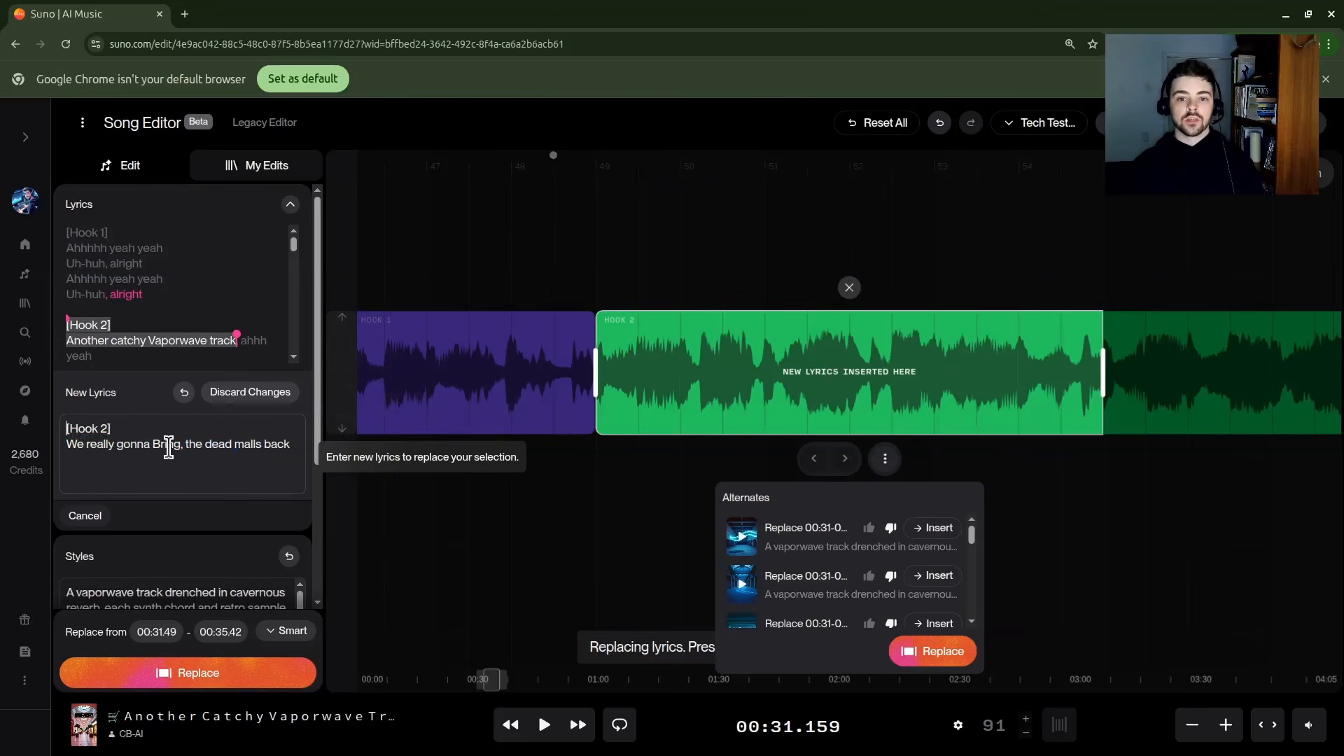
{"action": "left_click_drag", "start_coordinate": [285, 443], "coordinate": [78, 448]}
{"action": "left_click", "coordinate": [144, 445]}
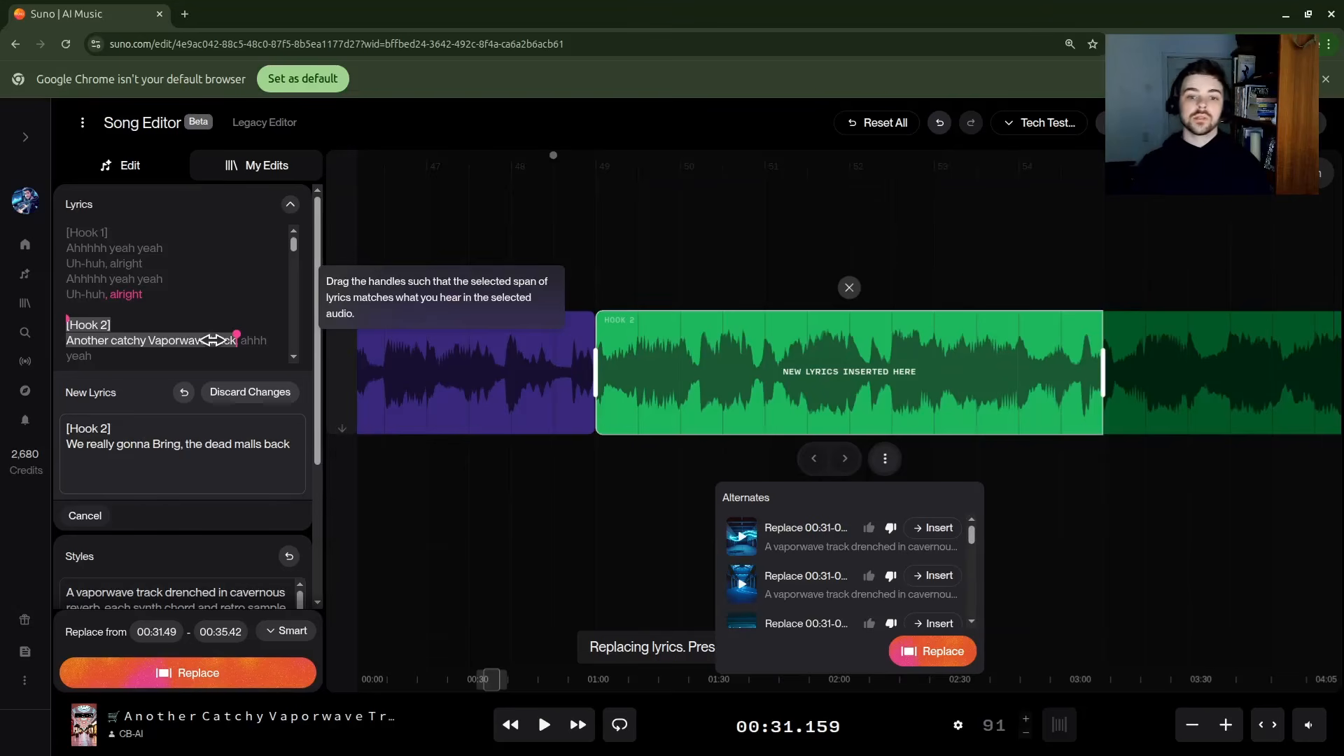
{"action": "left_click_drag", "start_coordinate": [286, 448], "coordinate": [67, 449]}
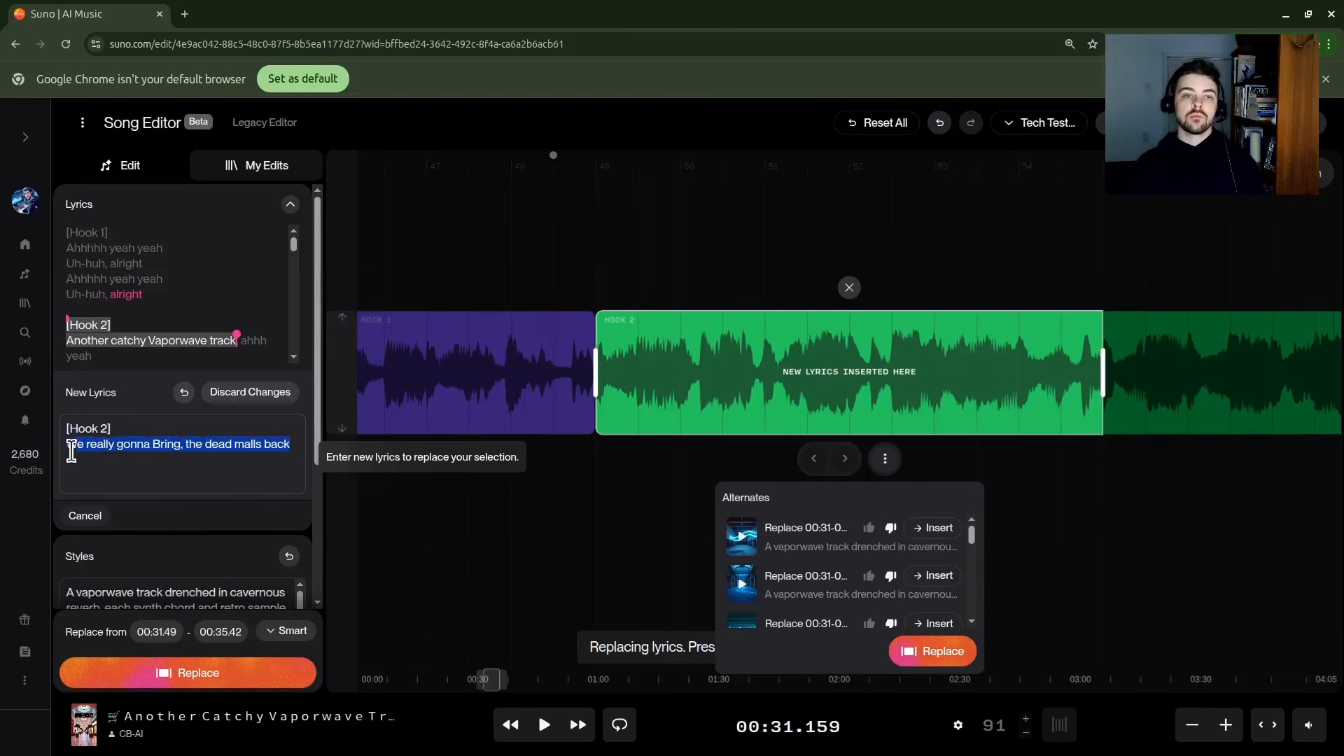
{"action": "left_click", "coordinate": [128, 468]}
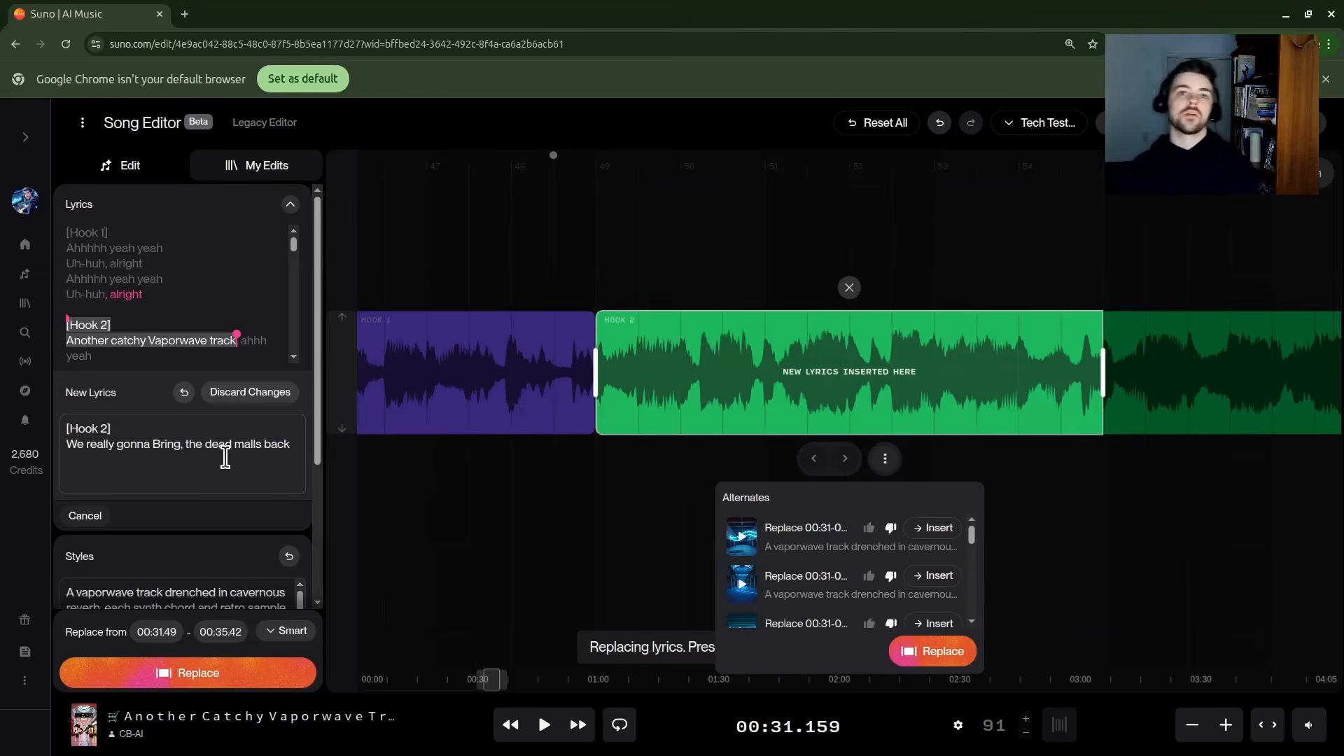
{"action": "left_click", "coordinate": [209, 679]}
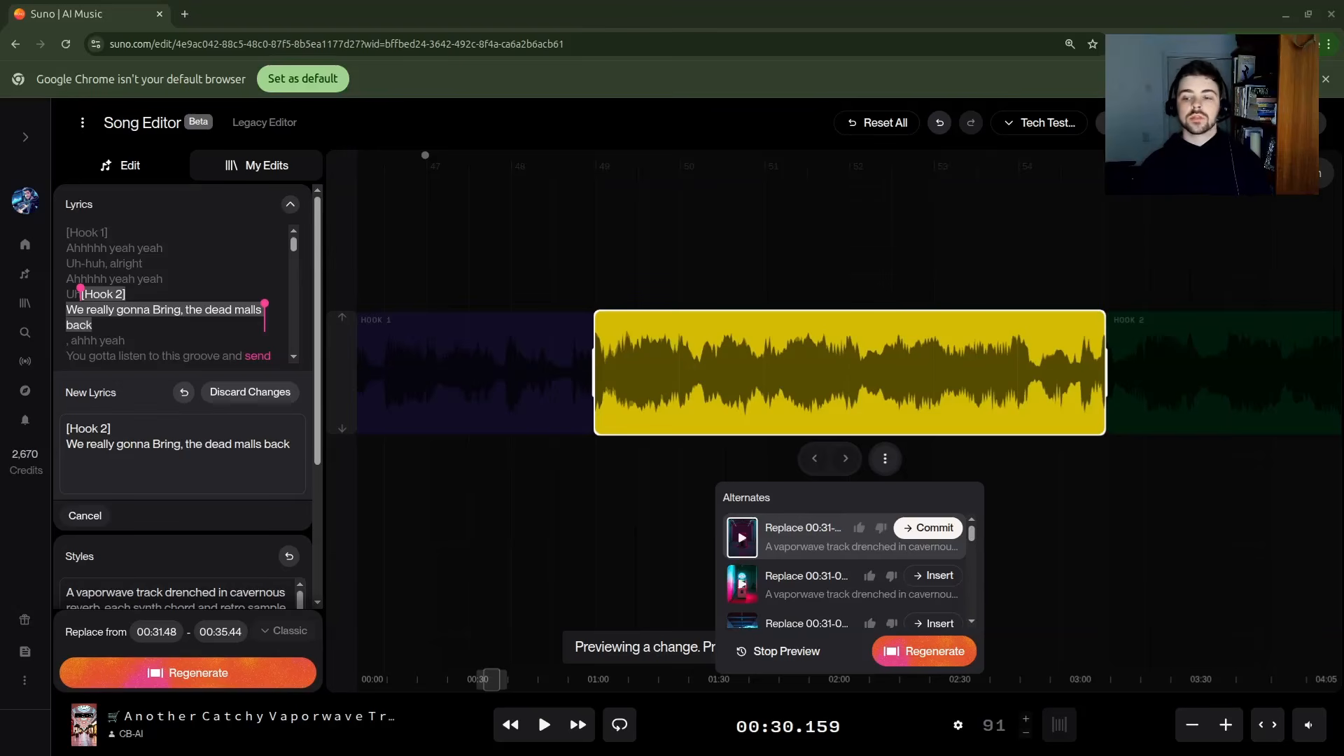
Play the first generated alternate for the replaced section, and stop its playback
{"action": "left_click", "coordinate": [745, 537]}
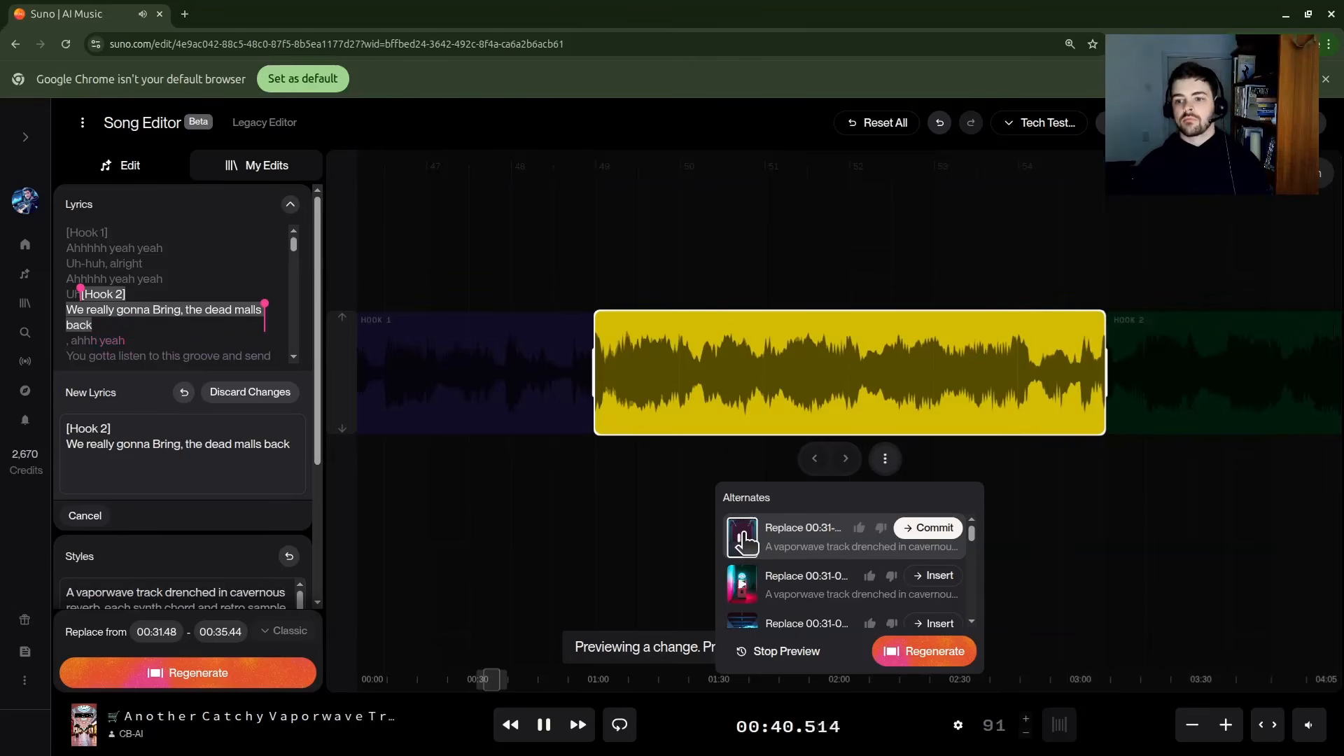
{"action": "left_click", "coordinate": [743, 539]}
{"action": "left_click", "coordinate": [488, 450]}
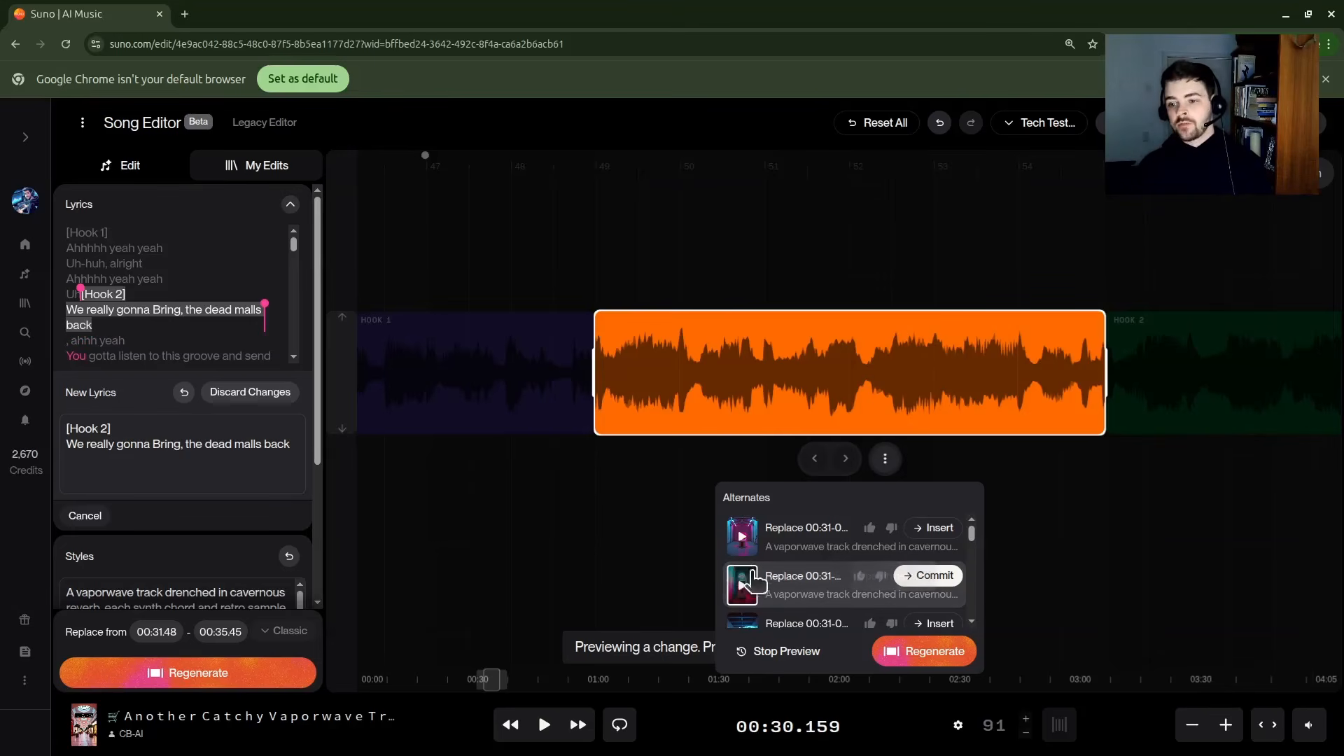
Preview the thumbs-up alternate spanning 00:31.48 to 00:34.79 further down the list and commit it to the song
{"action": "scroll", "coordinate": [752, 581], "scroll_direction": "down", "scroll_amount": 2}
{"action": "scroll", "coordinate": [765, 582], "scroll_direction": "down", "scroll_amount": 1}
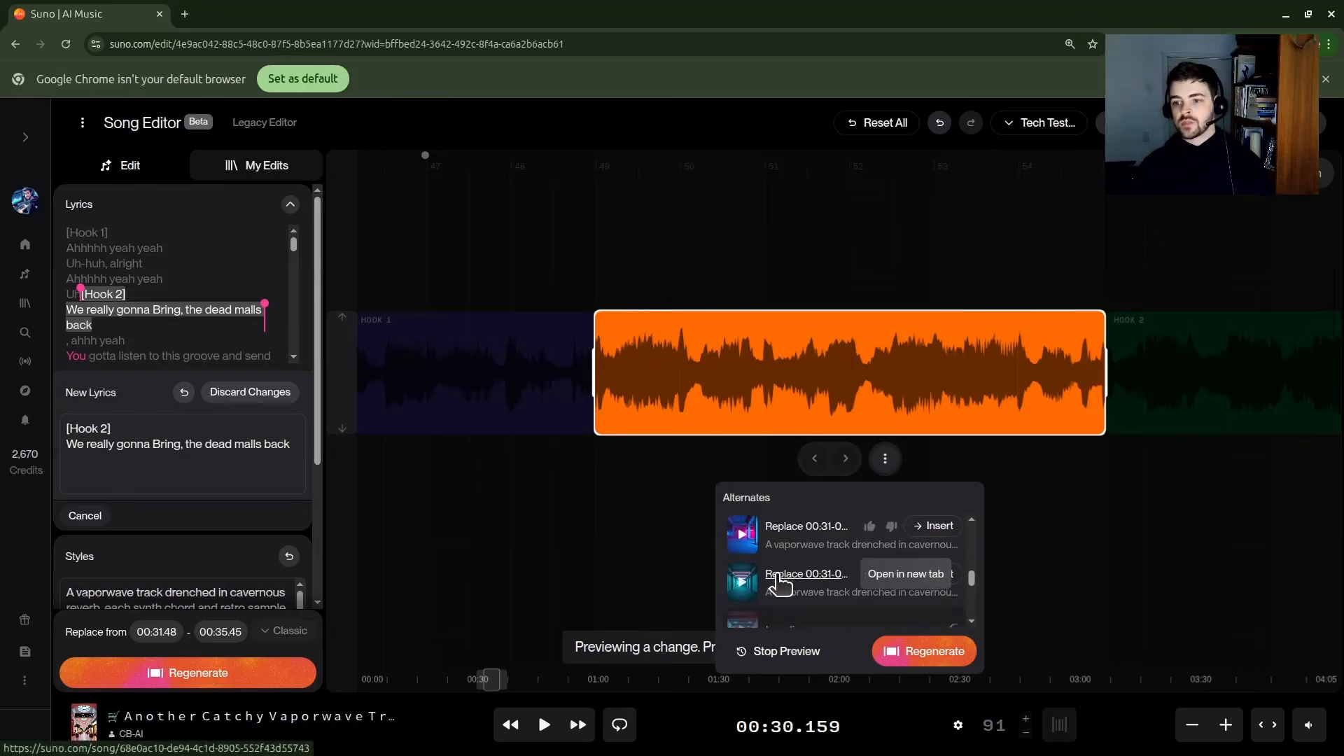
{"action": "scroll", "coordinate": [773, 584], "scroll_direction": "down", "scroll_amount": 1}
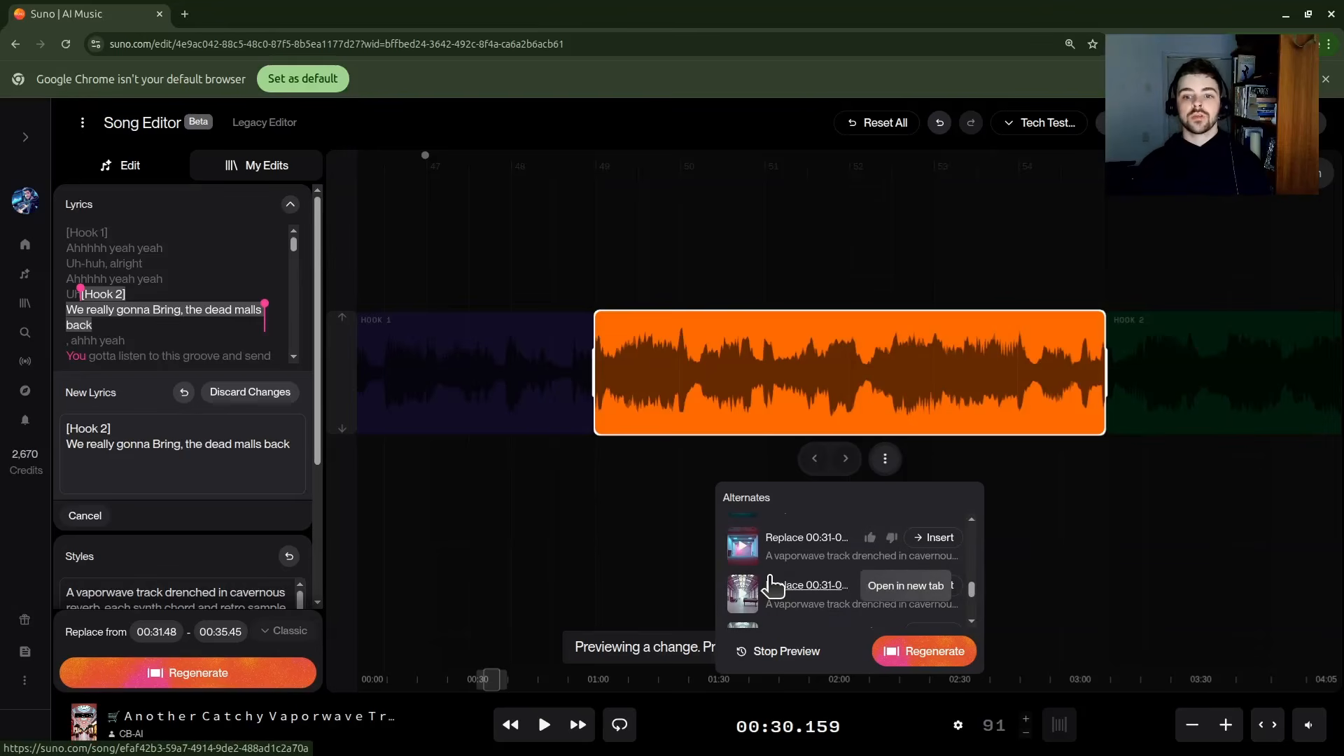
{"action": "left_click", "coordinate": [742, 592]}
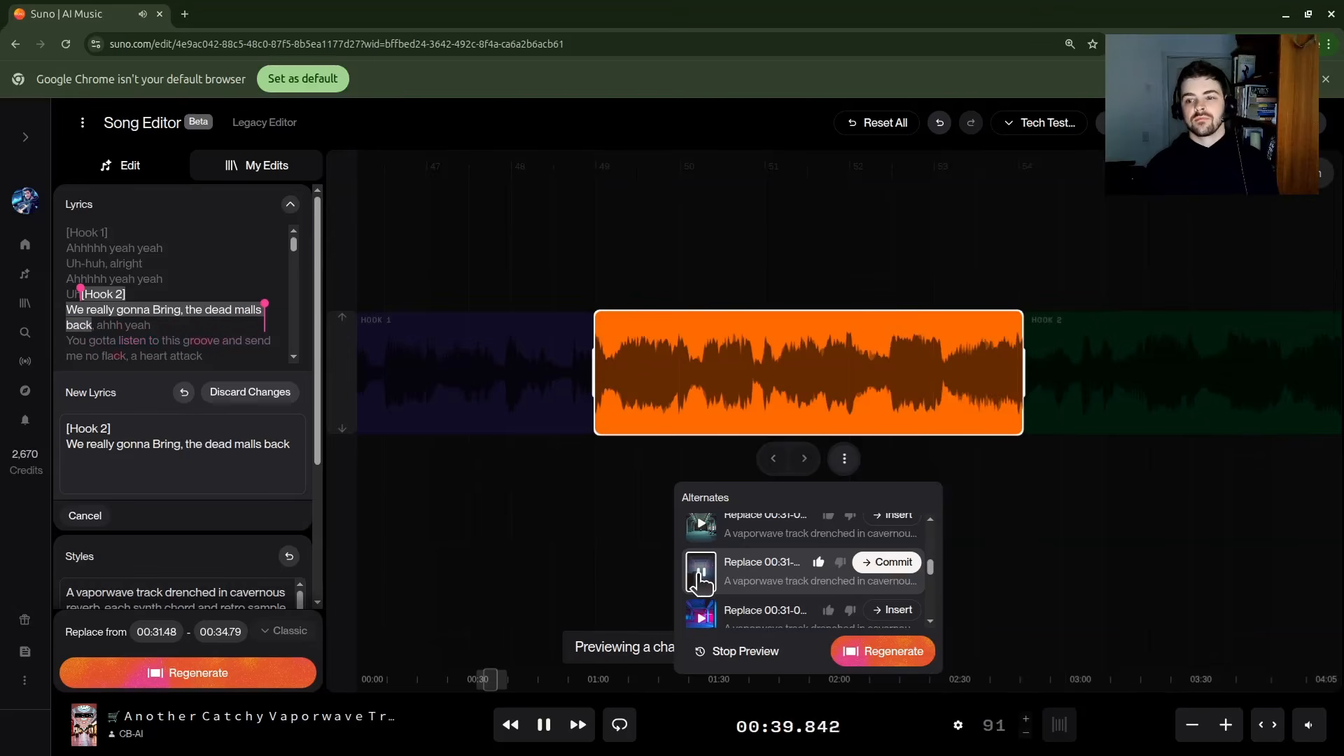
{"action": "left_click", "coordinate": [700, 573]}
{"action": "left_click", "coordinate": [699, 573]}
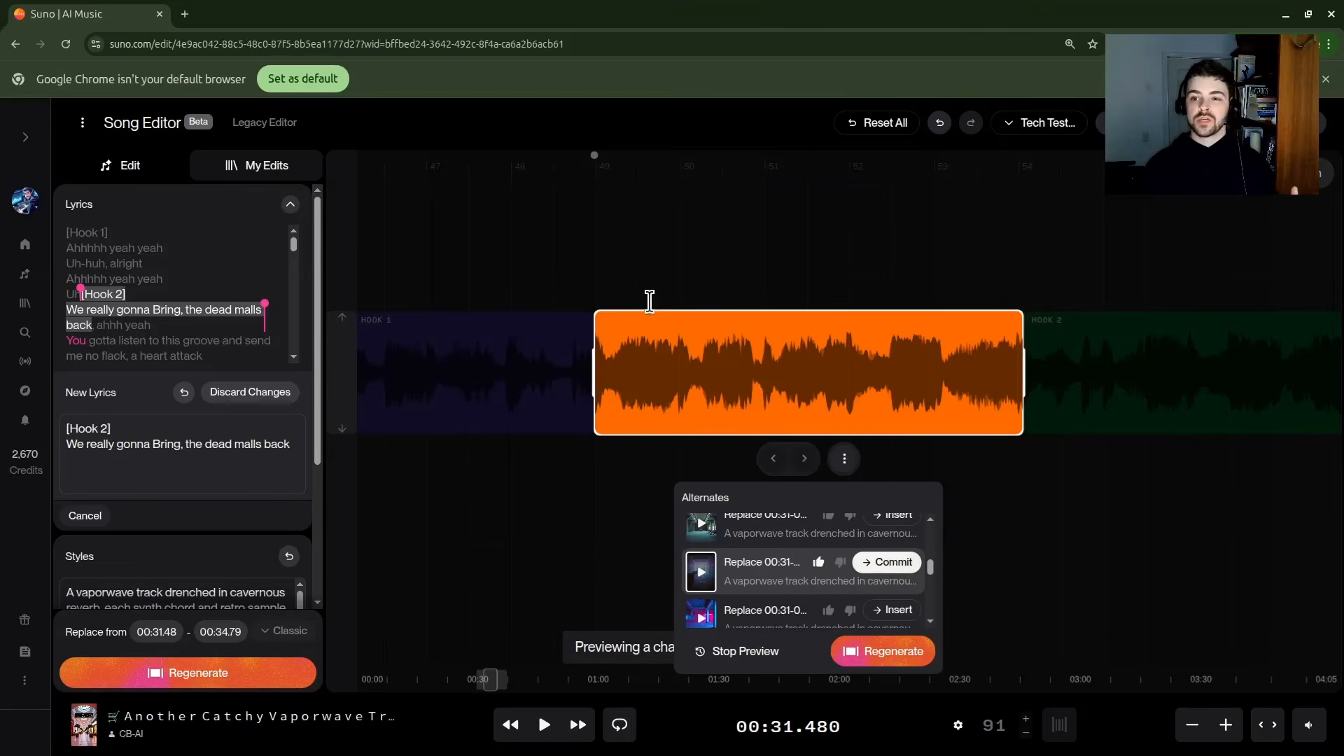
{"action": "left_click", "coordinate": [891, 563]}
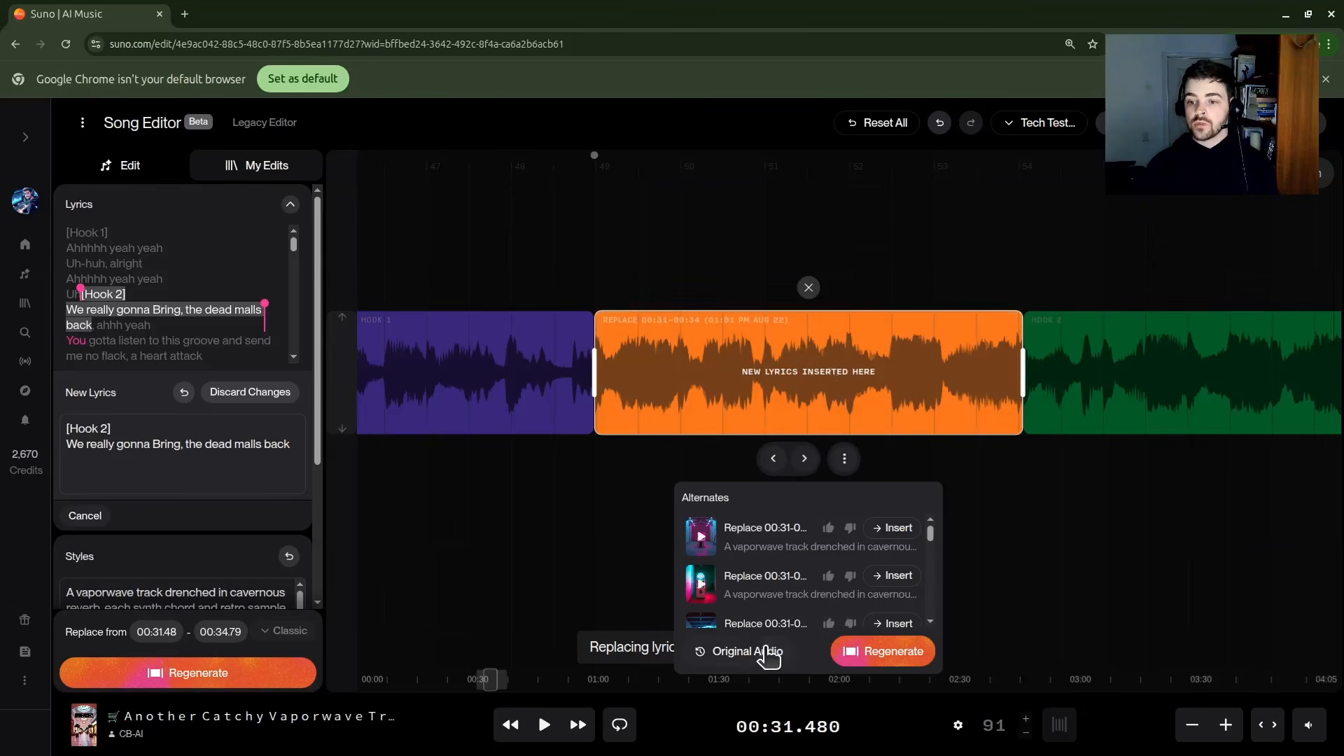
Inspect the lyric ranges of the orange replacement clip and the green Hook 2 clip that follows it
{"action": "left_click", "coordinate": [744, 652]}
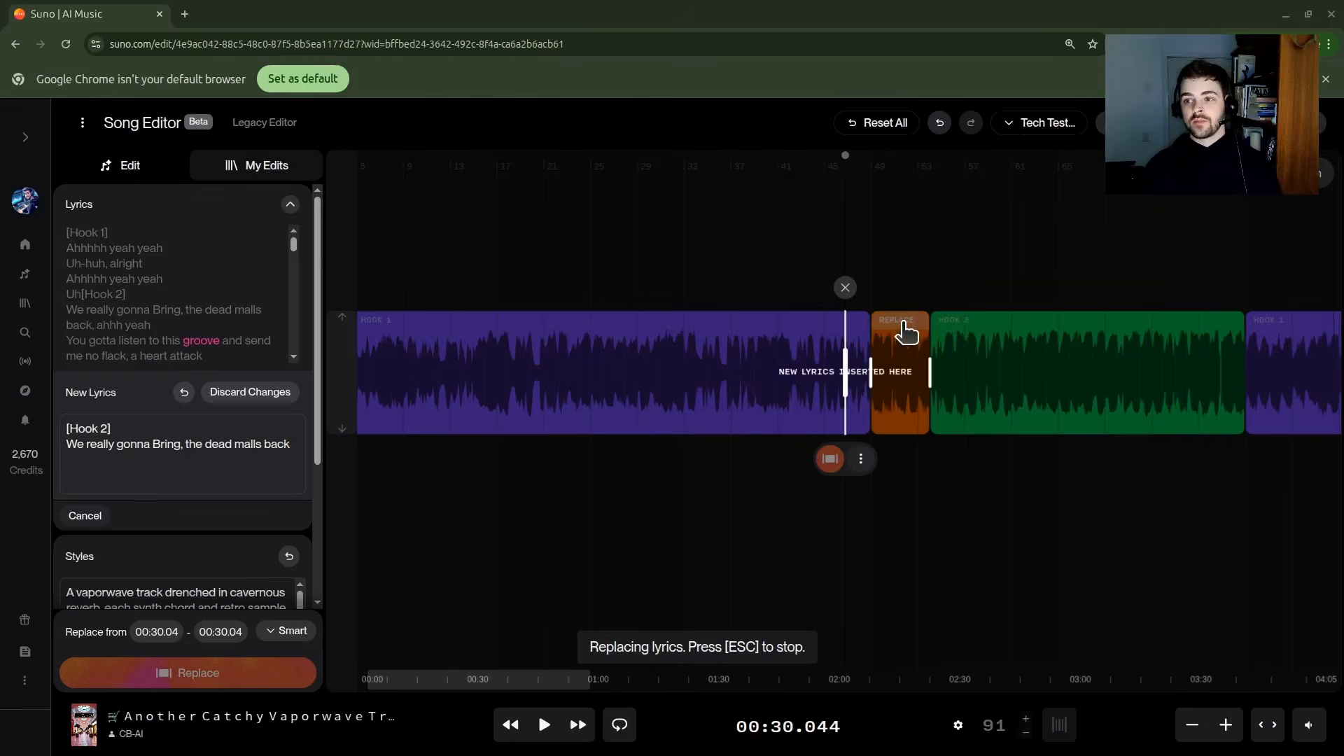
{"action": "left_click", "coordinate": [905, 331]}
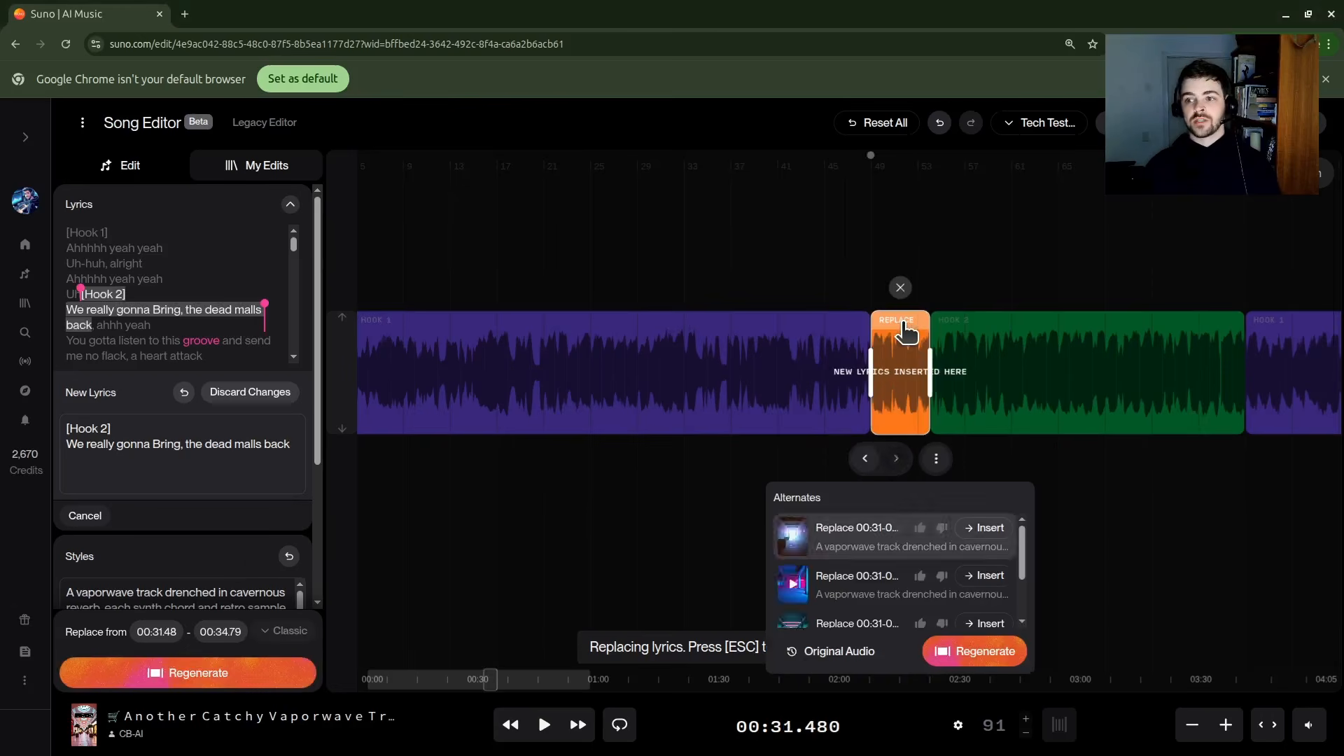
{"action": "left_click", "coordinate": [1001, 334]}
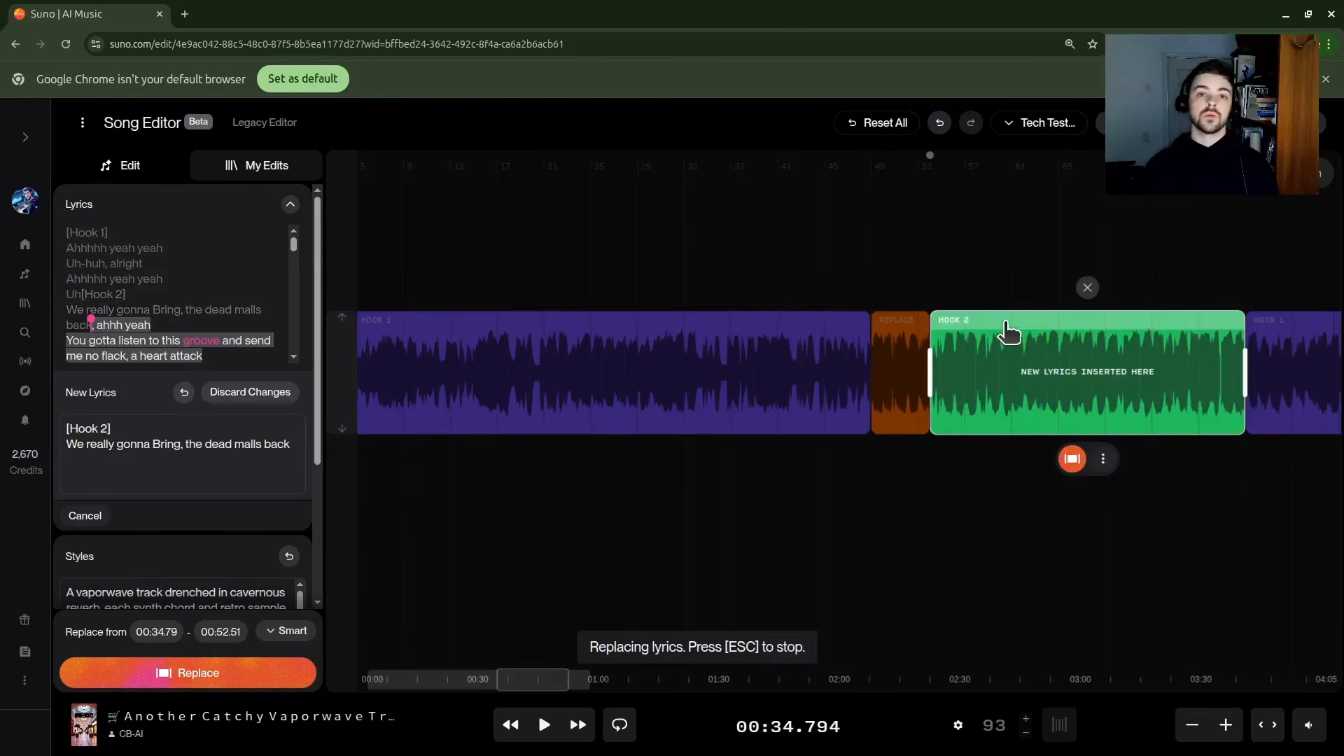
Heal the edits on the green Hook 2 clip and play the song from 00:26.23 through the affected section
{"action": "left_click", "coordinate": [1103, 463]}
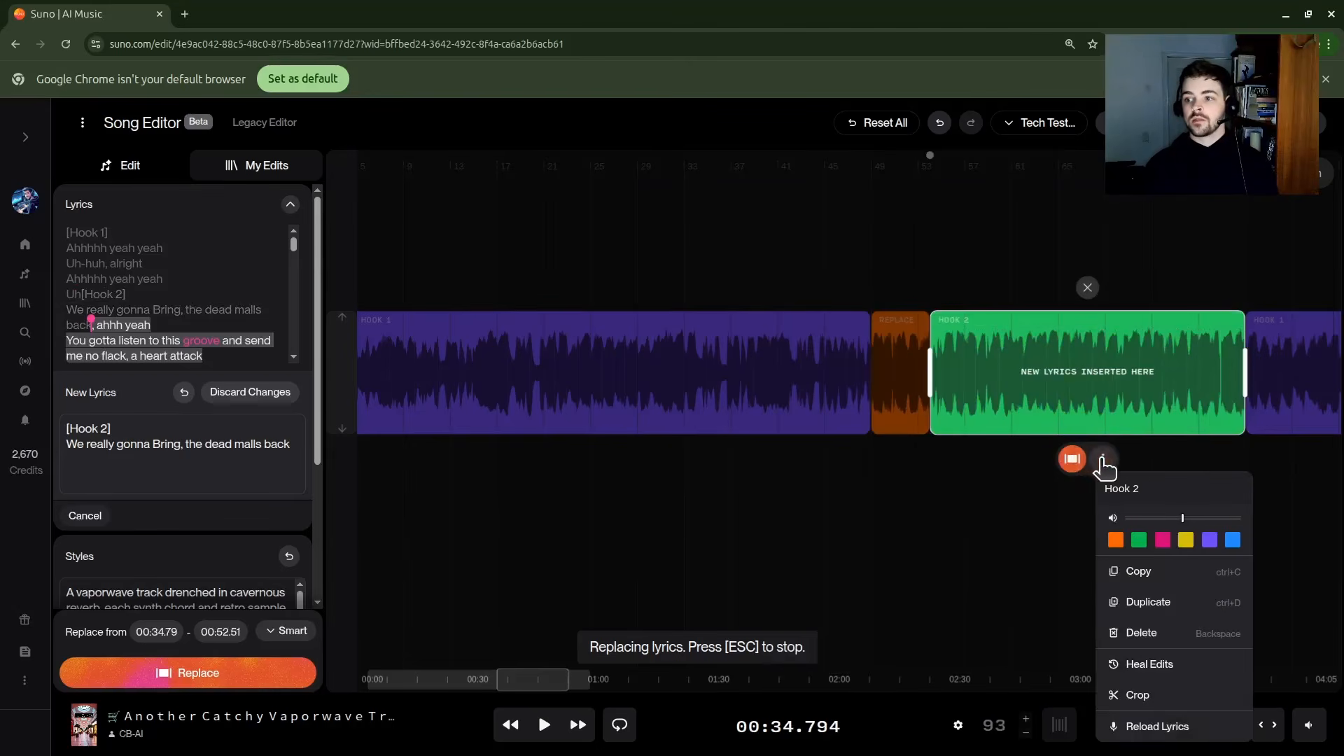
{"action": "left_click", "coordinate": [1190, 668]}
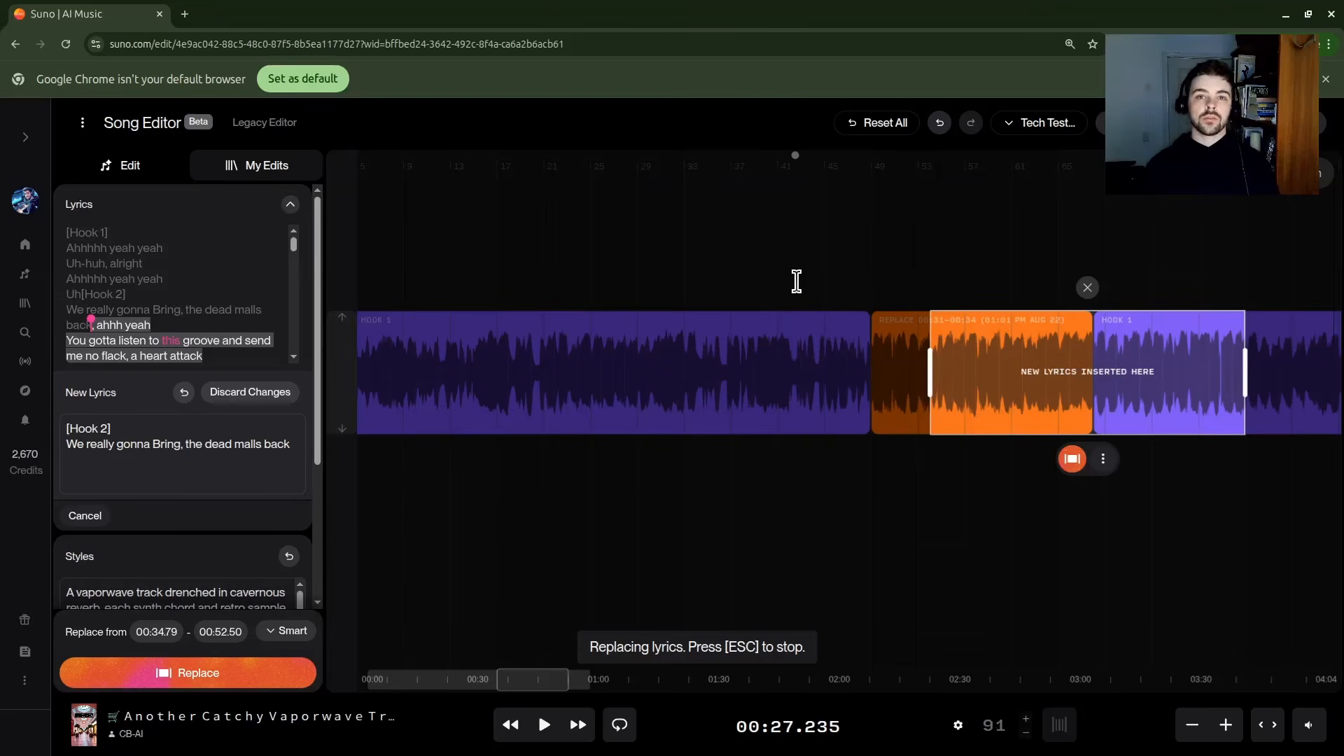
{"action": "left_click", "coordinate": [777, 388]}
{"action": "key", "text": "space"}
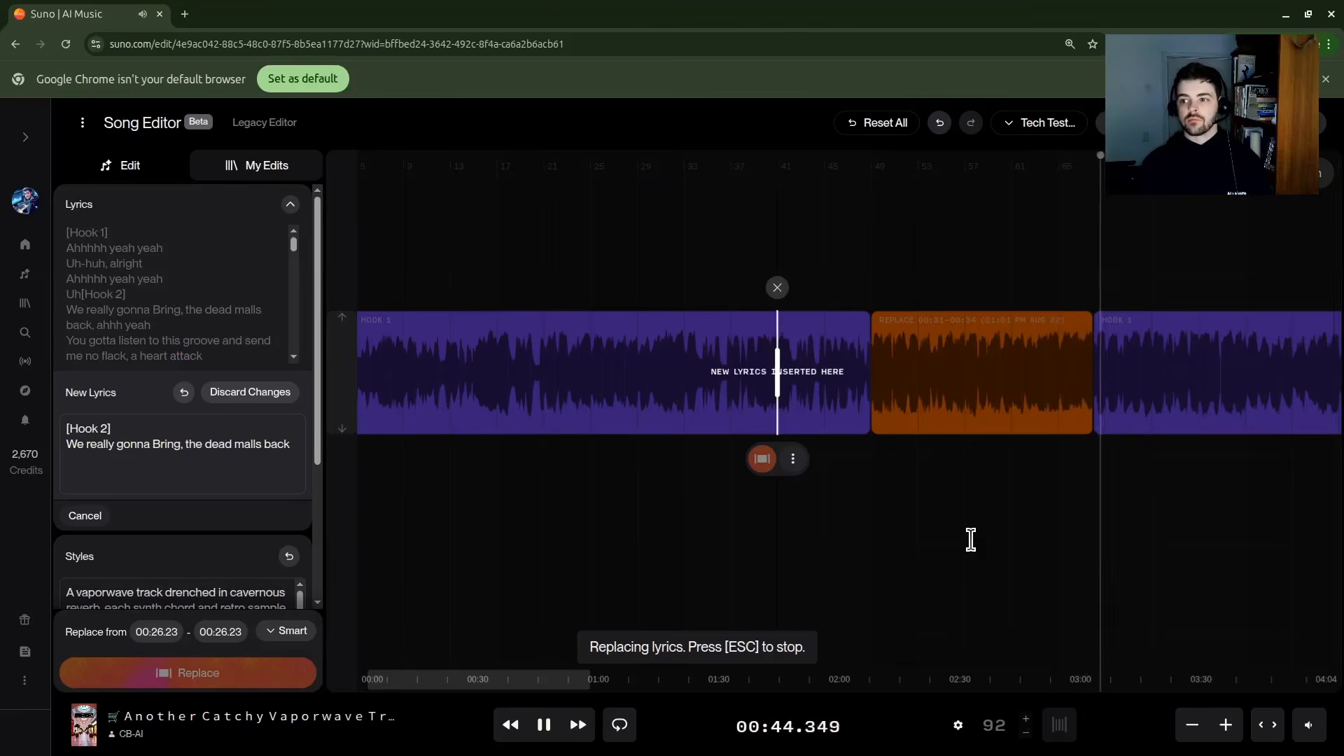
{"action": "left_click", "coordinate": [549, 726]}
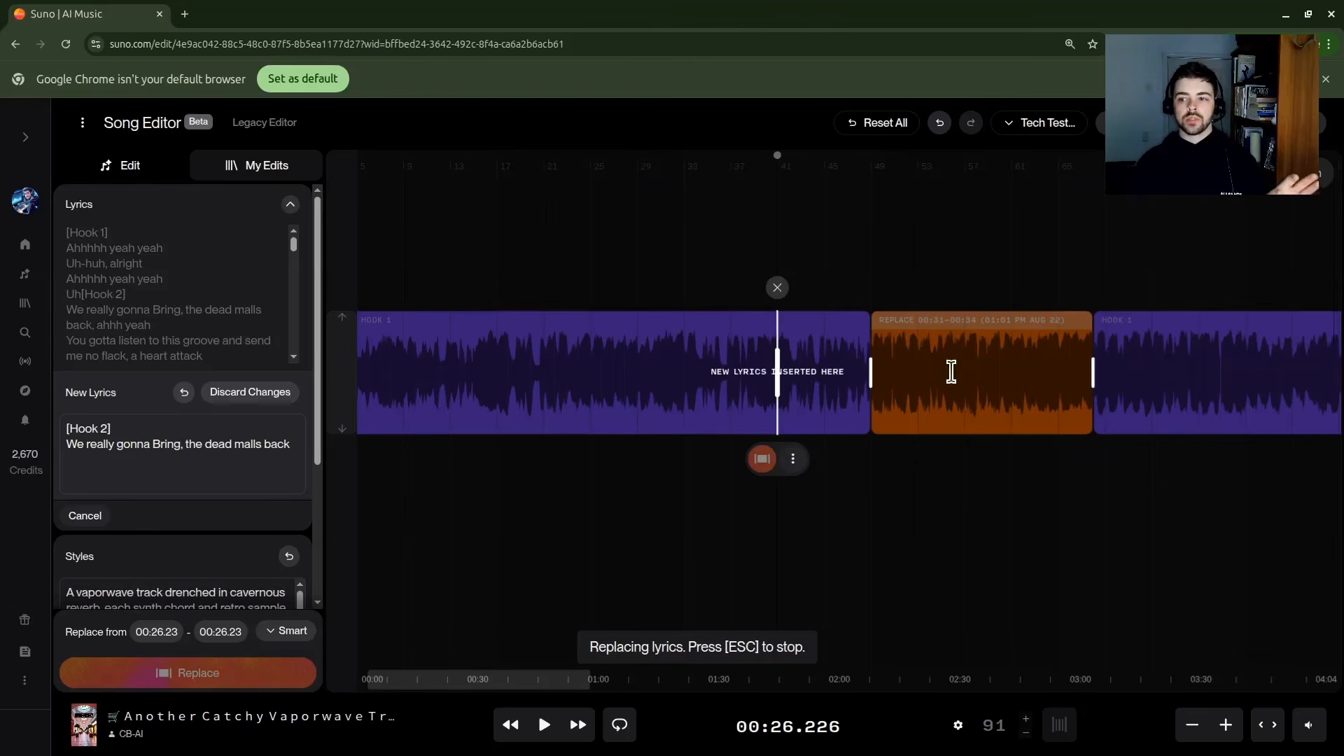
Pull the orange replacement clip's end earlier and extend its start back into Hook 1, and play through the adjusted section
{"action": "left_click", "coordinate": [1087, 421]}
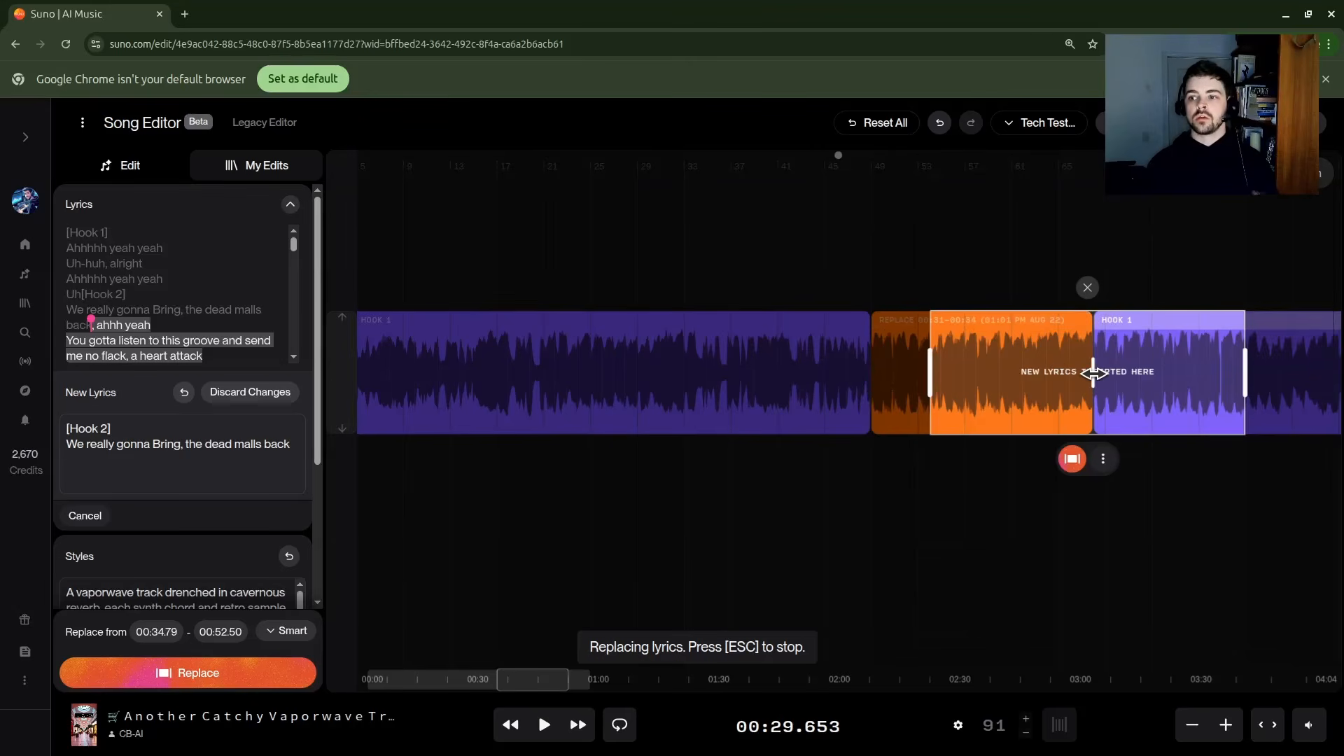
{"action": "left_click_drag", "start_coordinate": [1093, 373], "coordinate": [970, 382]}
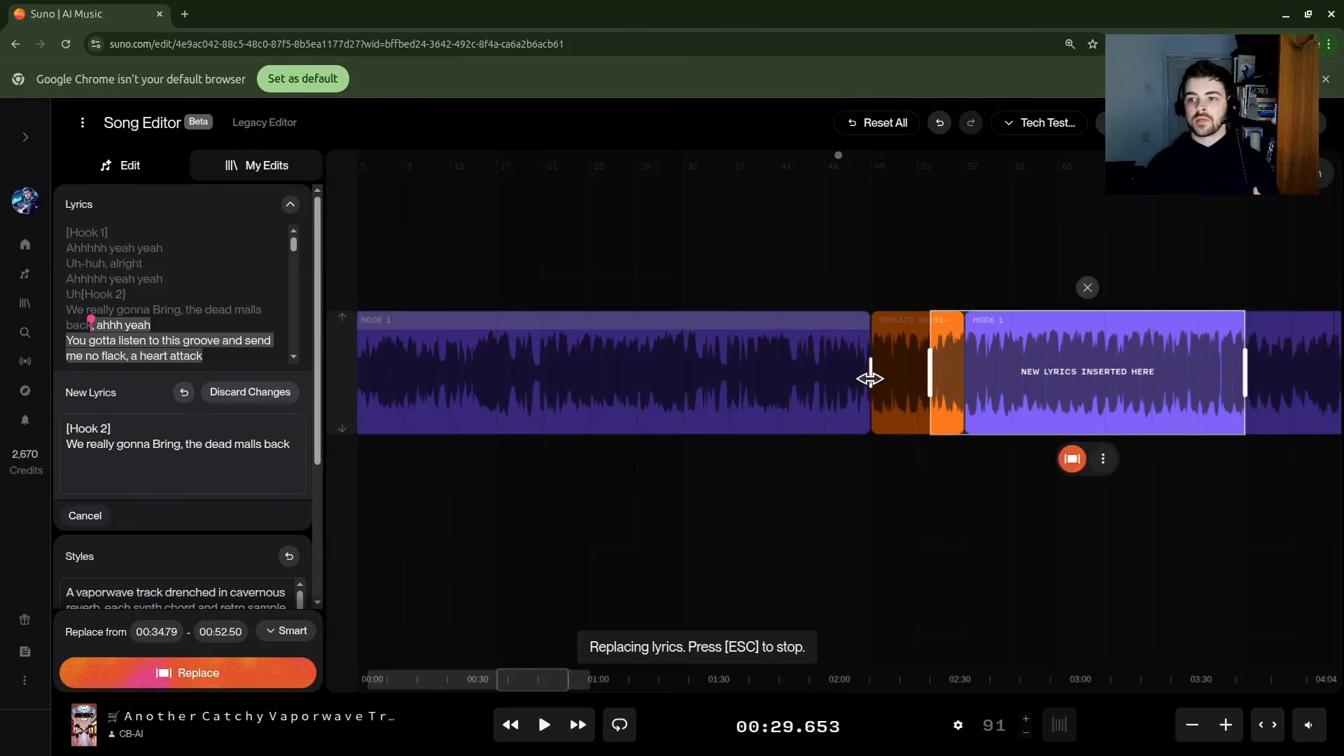
{"action": "left_click_drag", "start_coordinate": [871, 376], "coordinate": [842, 384]}
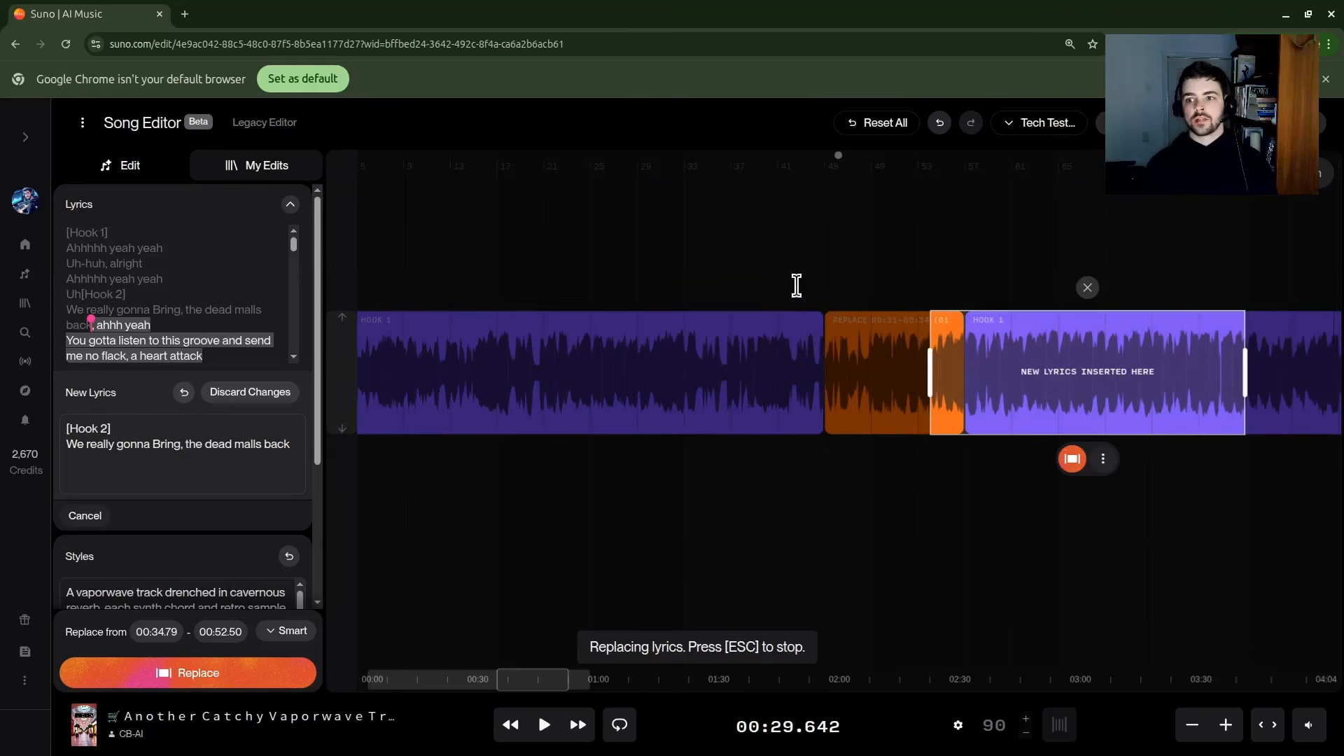
{"action": "key", "text": "space"}
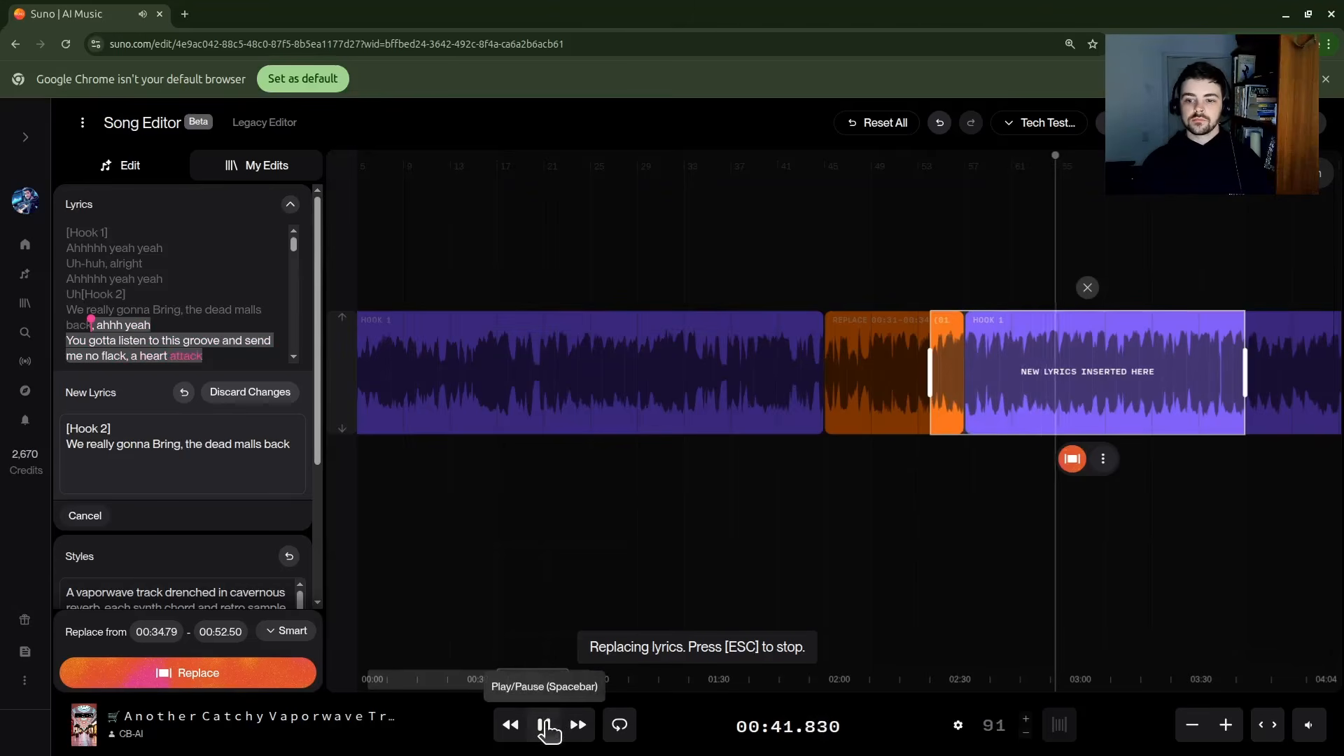
{"action": "left_click", "coordinate": [545, 727]}
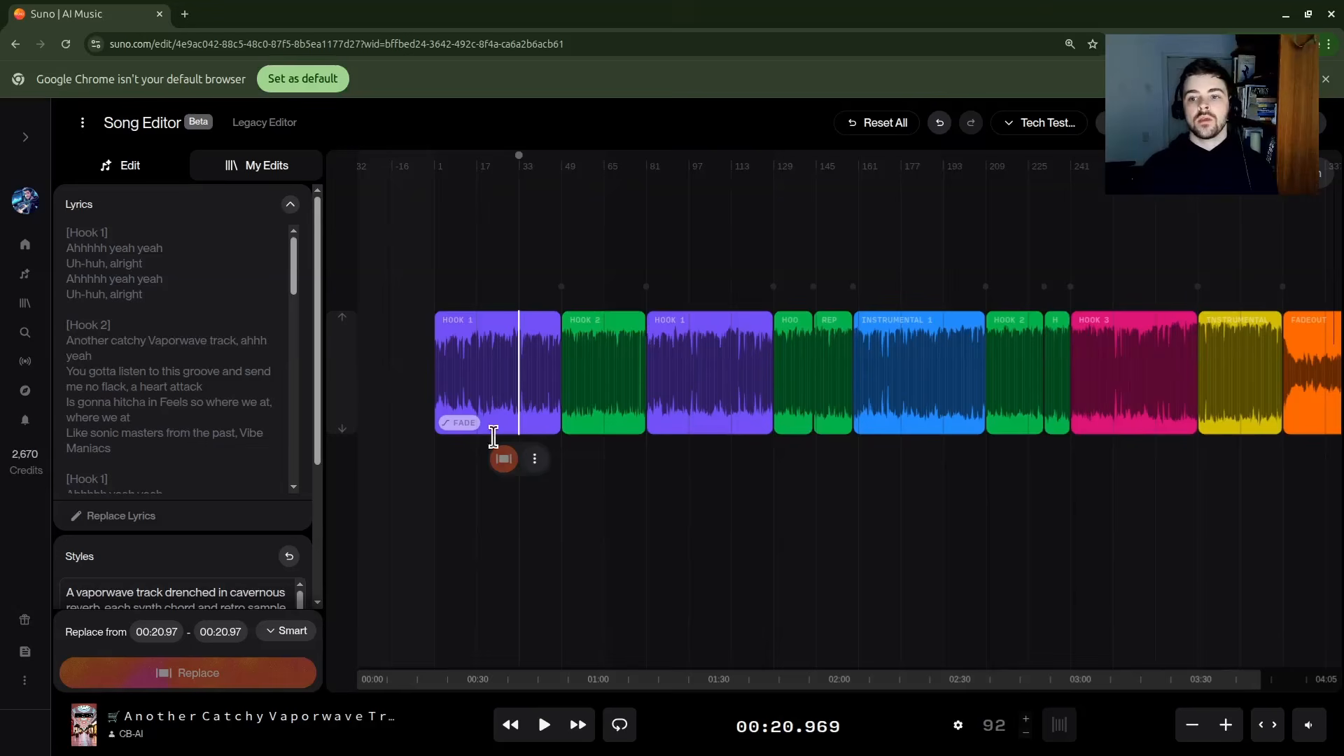
Play the Hook 2 clip from 00:37.54 and 00:42.00 to locate the line "Is gonna hitcha in Feels so where we at"
{"action": "left_click", "coordinate": [602, 322]}
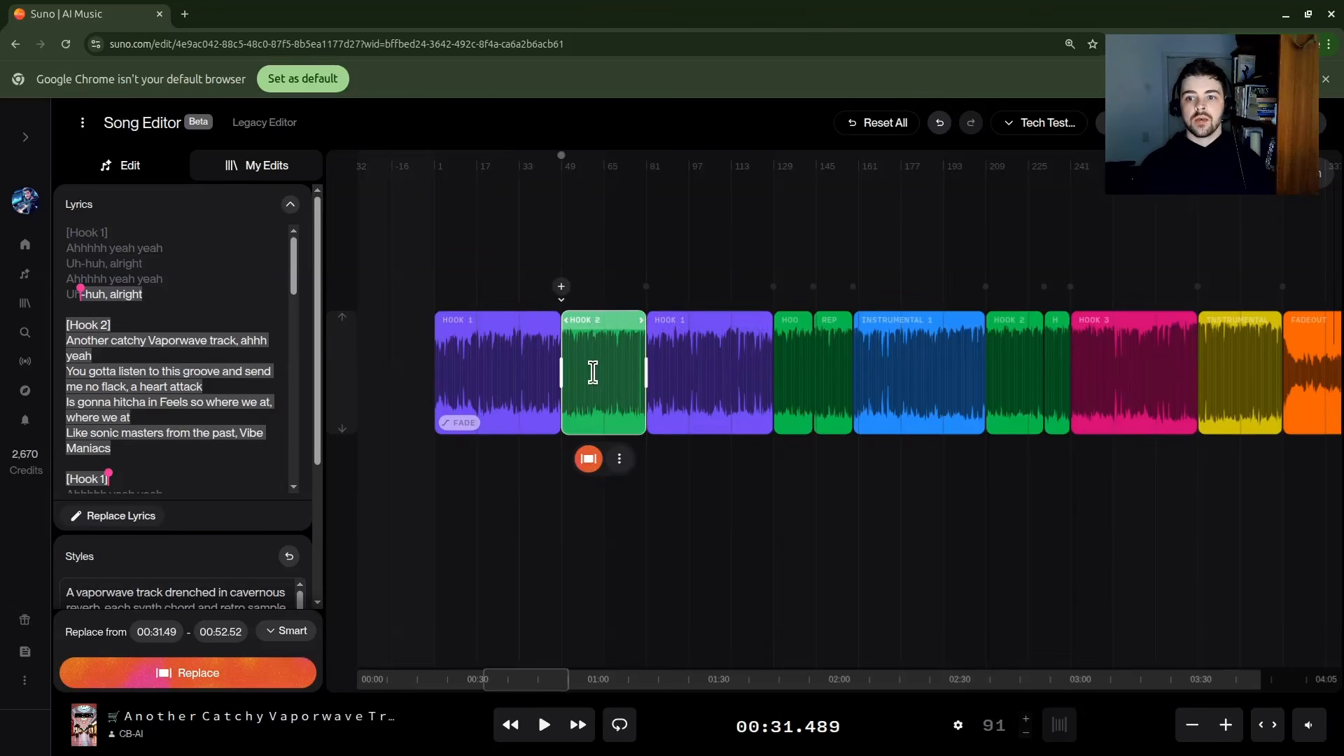
{"action": "scroll", "coordinate": [593, 371], "scroll_direction": "up", "scroll_amount": 2}
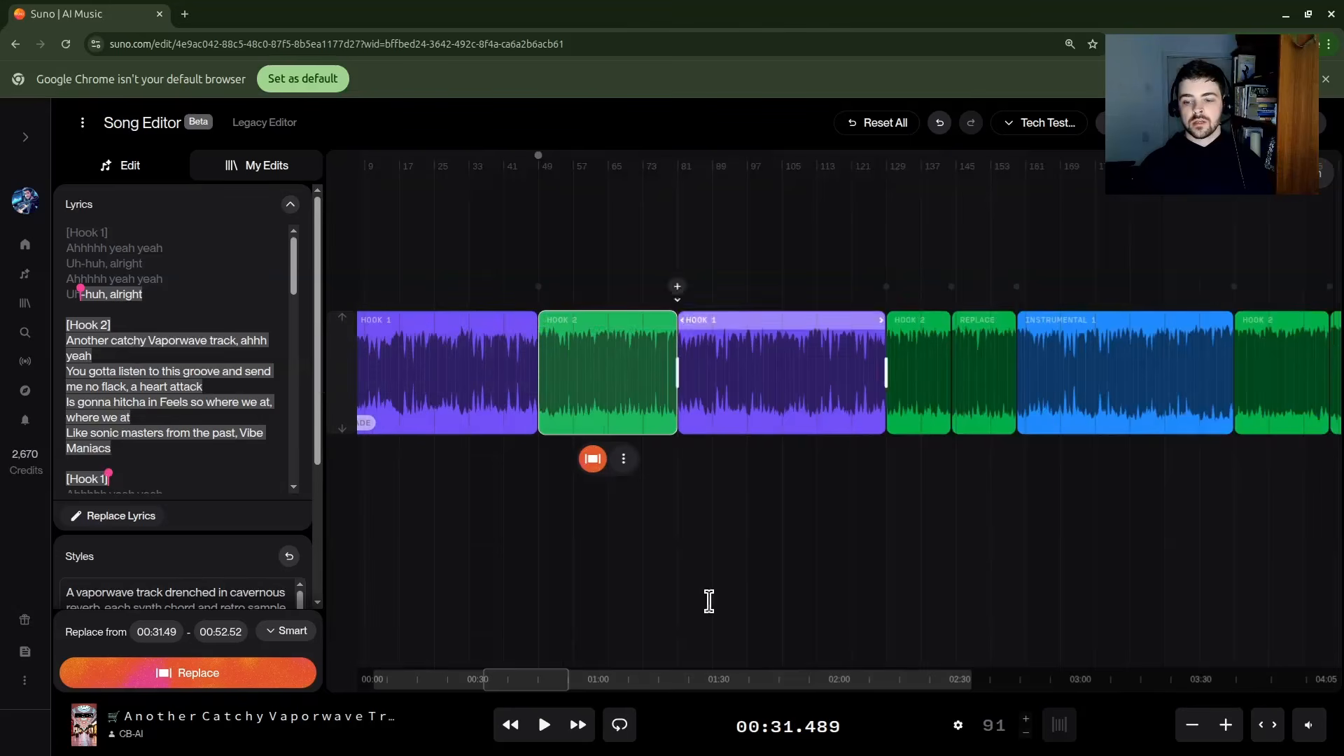
{"action": "left_click", "coordinate": [1225, 725]}
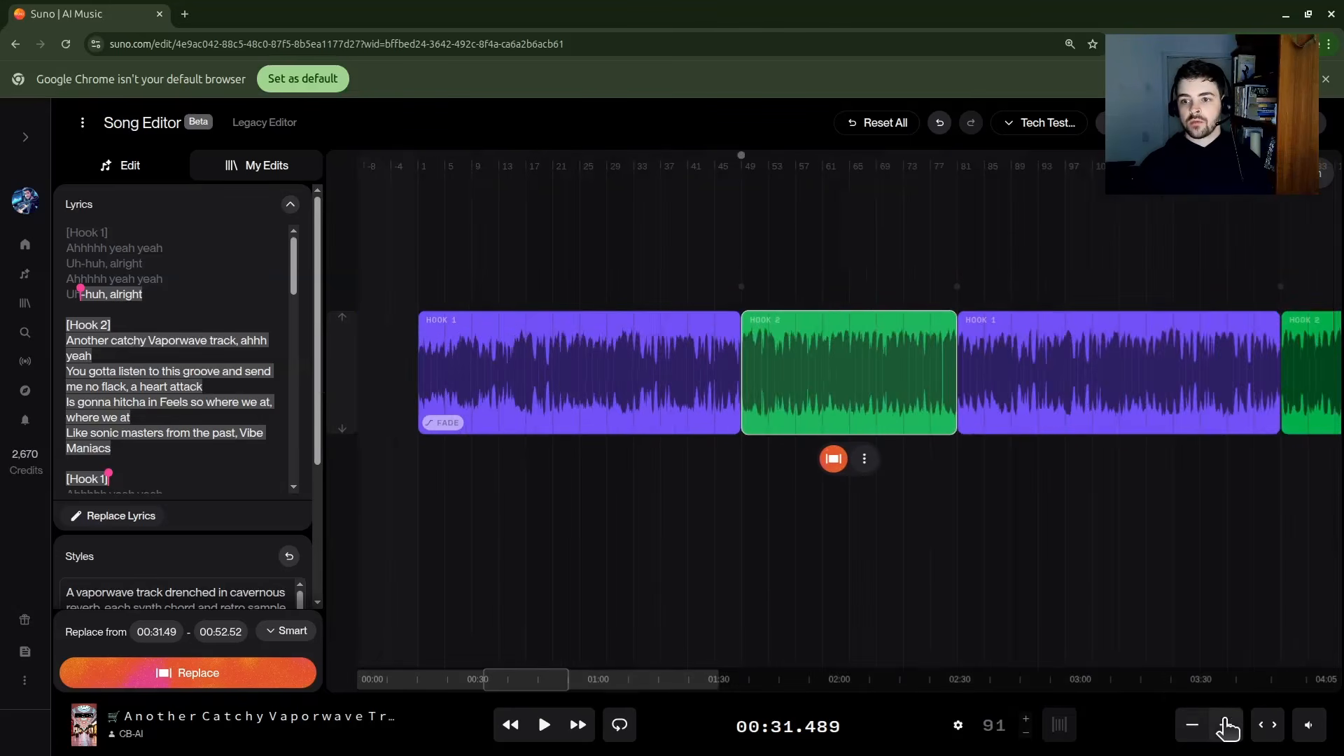
{"action": "left_click", "coordinate": [1226, 725]}
{"action": "left_click", "coordinate": [1226, 726]}
{"action": "left_click", "coordinate": [1226, 726]}
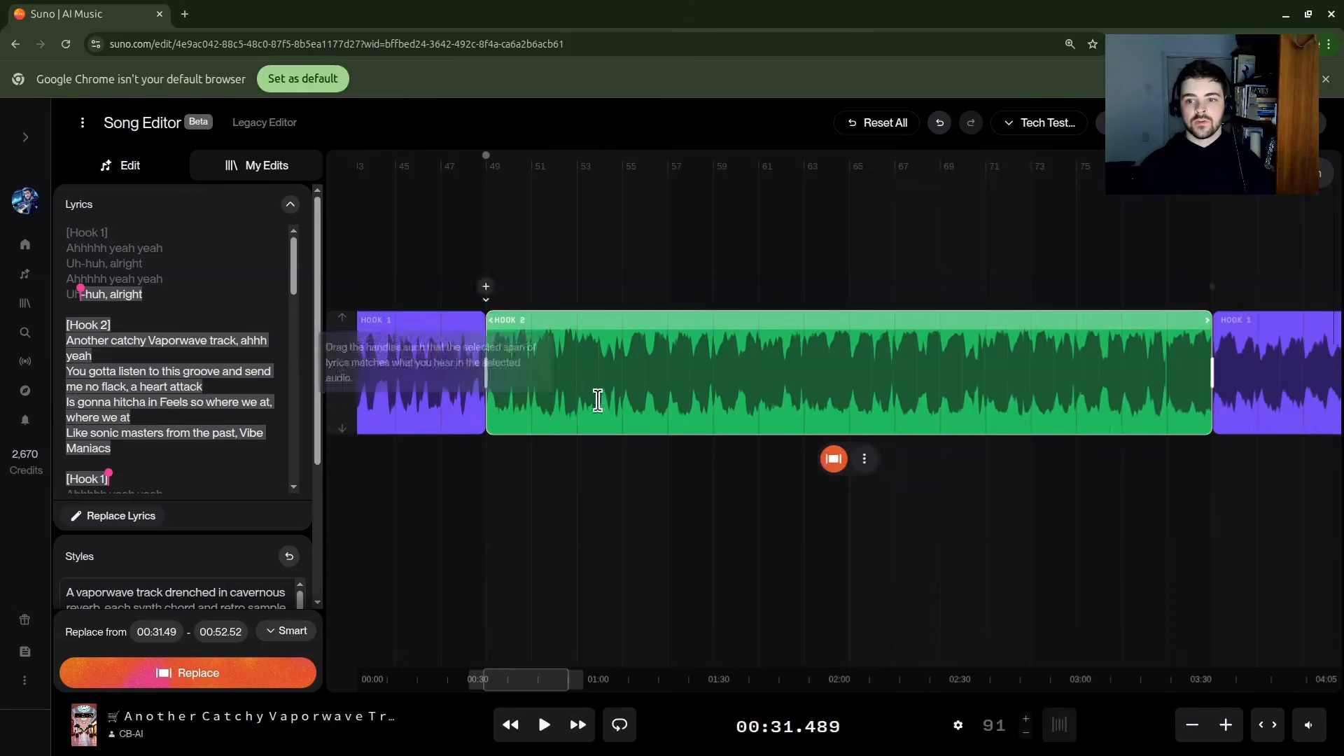
{"action": "left_click", "coordinate": [693, 371]}
{"action": "key", "text": "space"}
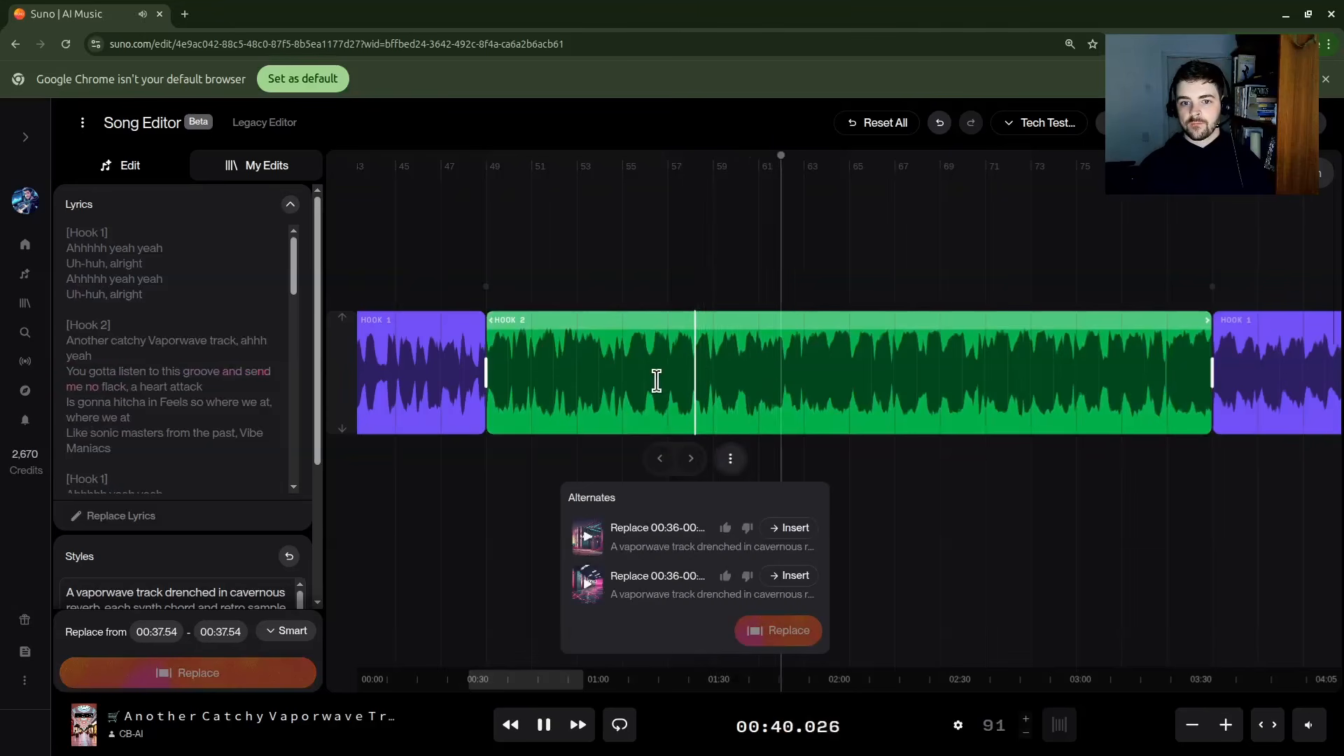
{"action": "left_click", "coordinate": [849, 370]}
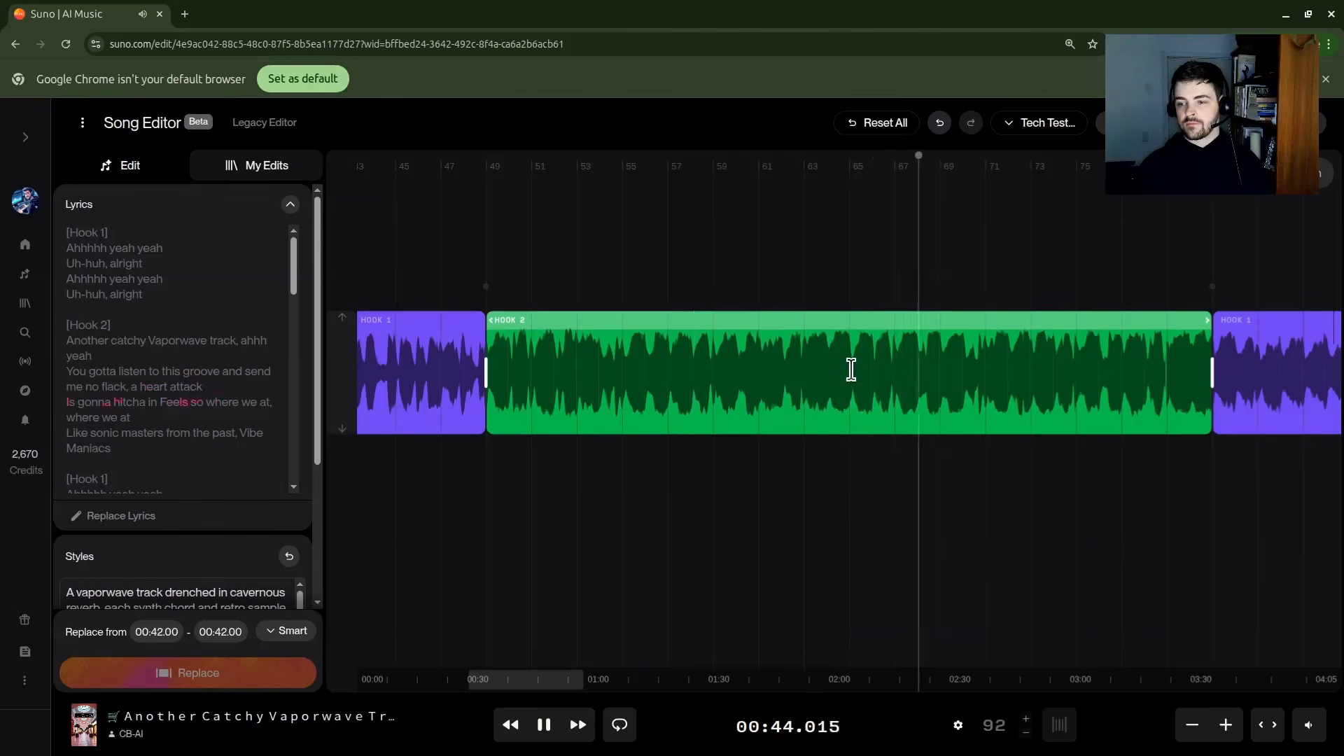
{"action": "key", "text": "space"}
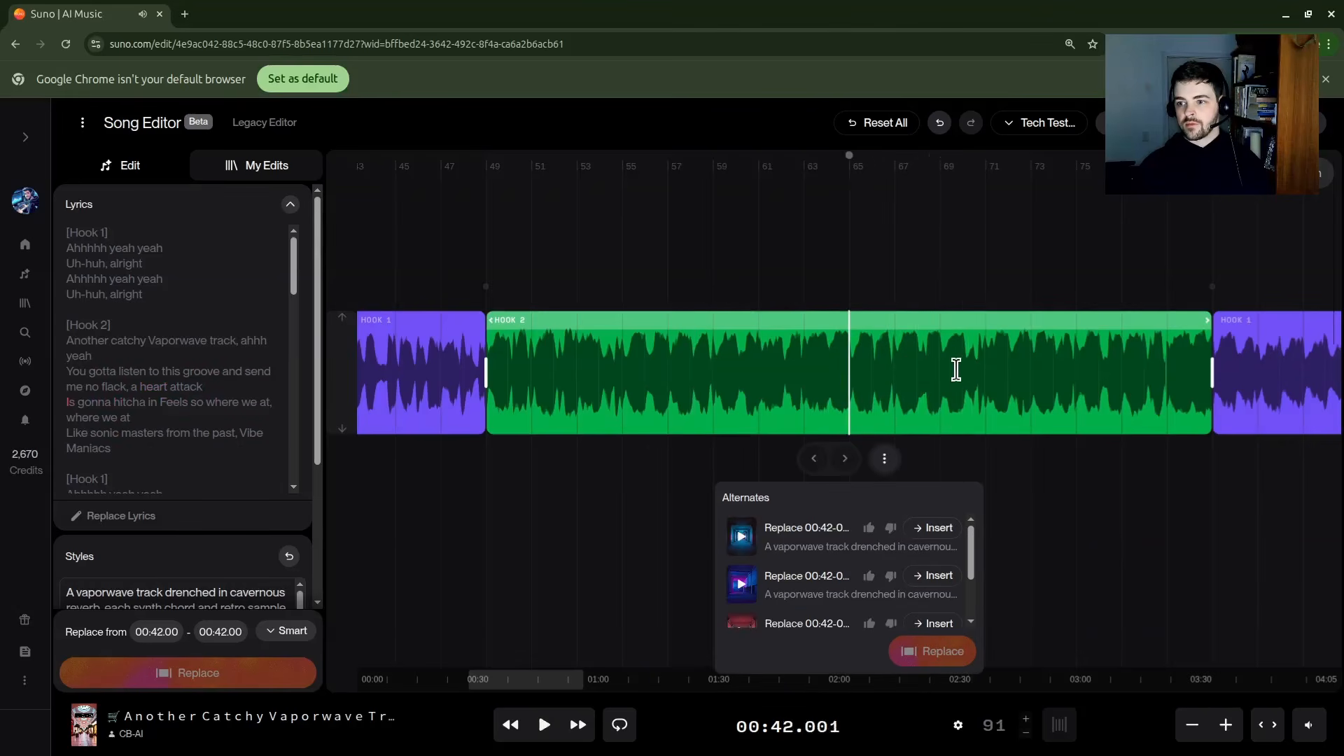
Select the Hook 2 passage starting at 00:42.00, check it with looped playback, and trim its end to 00:45.28
{"action": "left_click_drag", "start_coordinate": [963, 366], "coordinate": [849, 382]}
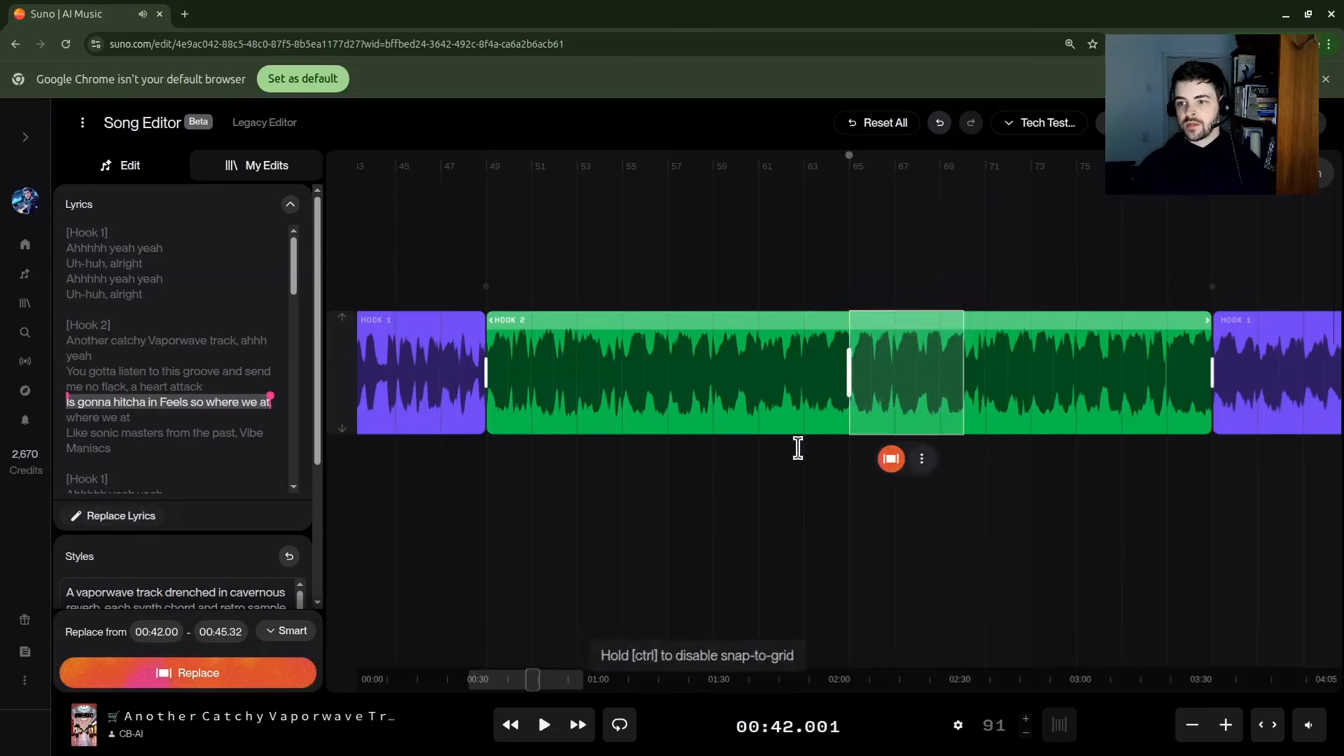
{"action": "left_click", "coordinate": [618, 726]}
{"action": "key", "text": "space"}
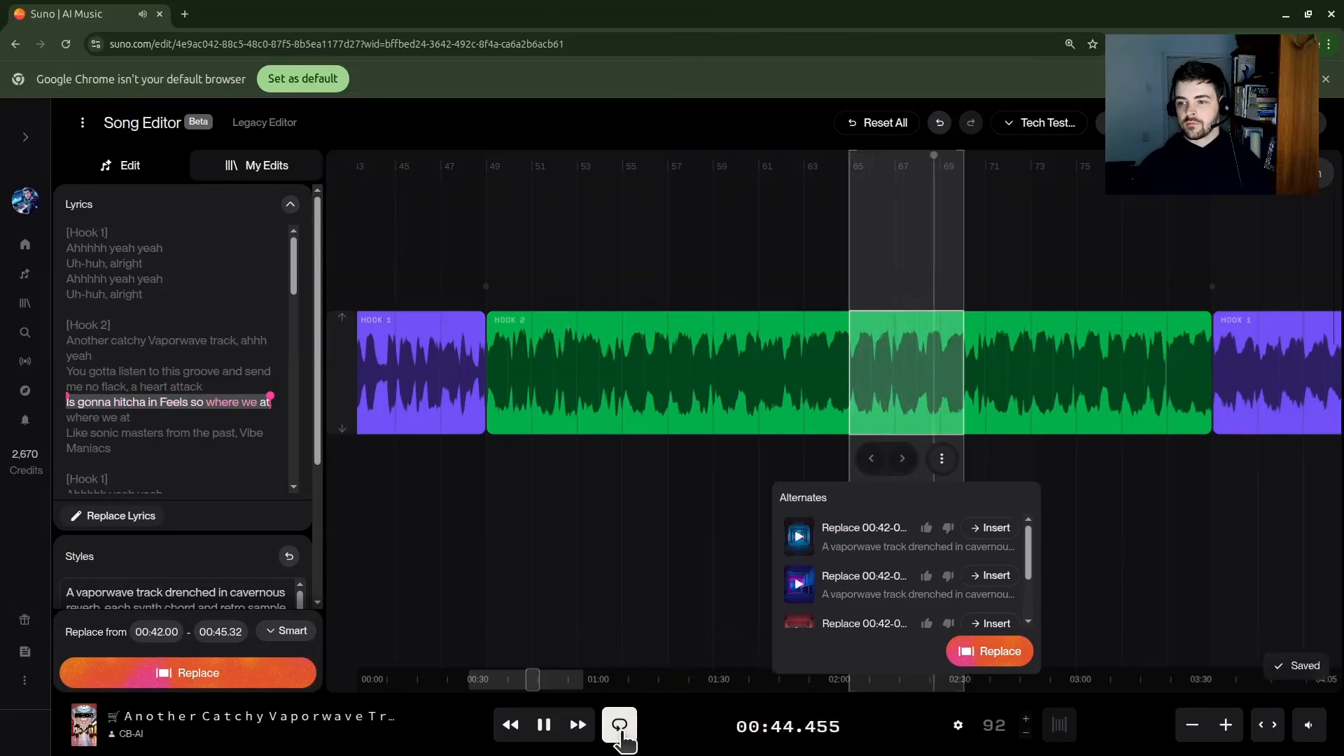
{"action": "left_click", "coordinate": [619, 726]}
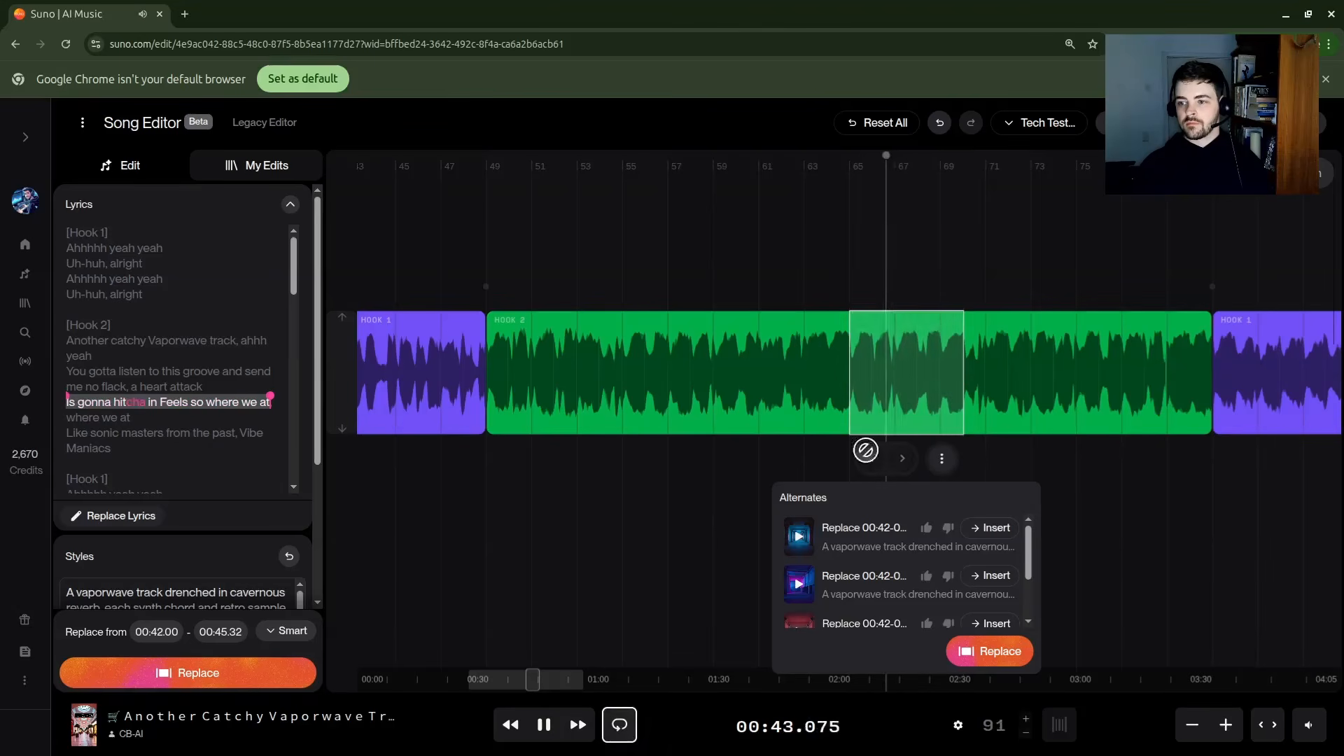
{"action": "left_click_drag", "start_coordinate": [963, 366], "coordinate": [929, 379]}
{"action": "scroll", "coordinate": [980, 373], "scroll_direction": "up", "scroll_amount": 4}
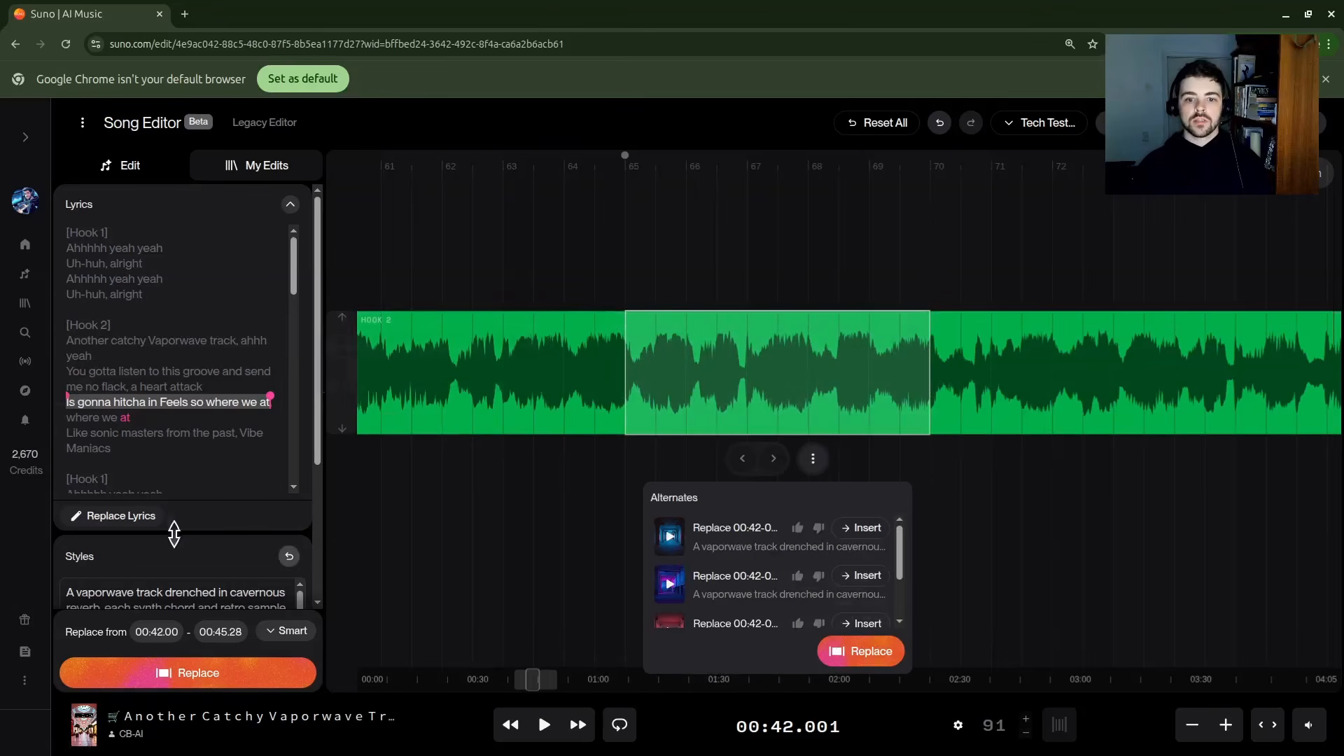
Start replacing the lyrics of the selected Hook 2 passage and activate alignment correction for its highlighted line
{"action": "scroll", "coordinate": [140, 519], "scroll_direction": "down", "scroll_amount": 1}
{"action": "left_click", "coordinate": [136, 432]}
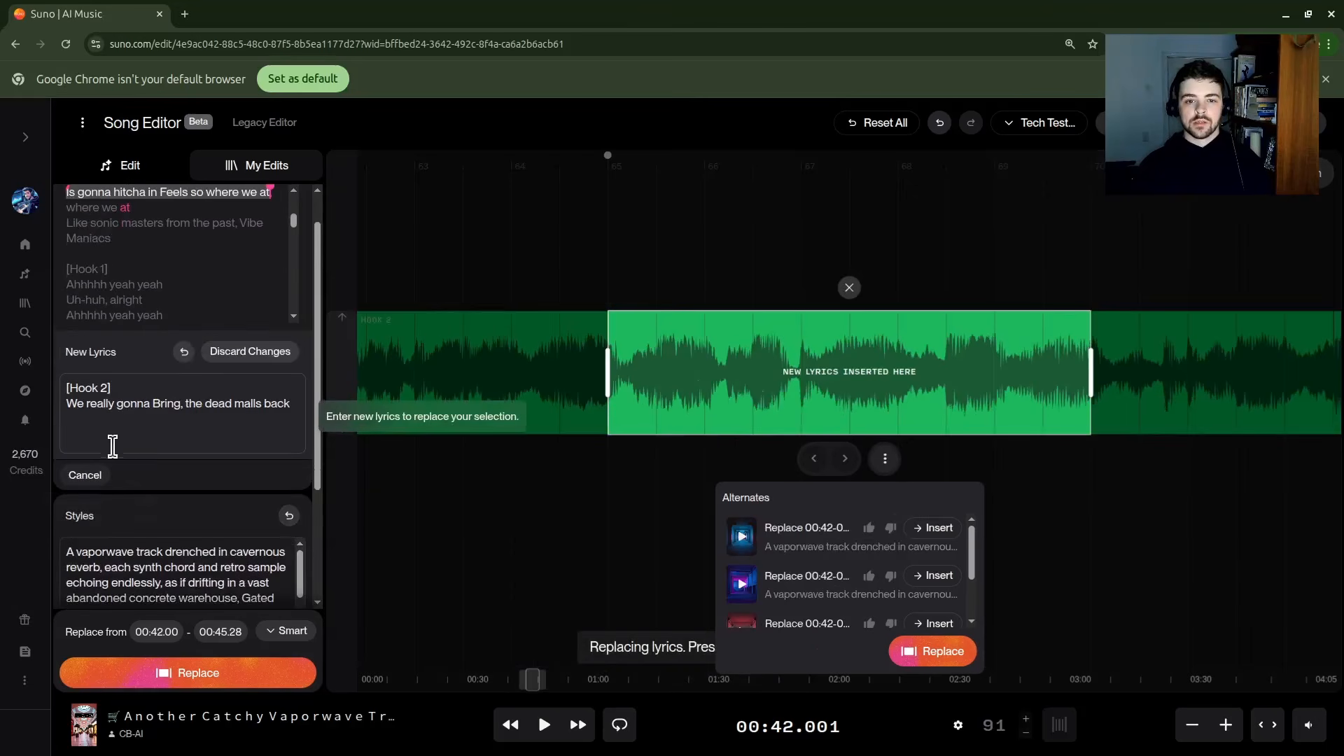
{"action": "left_click", "coordinate": [85, 474]}
{"action": "left_click", "coordinate": [126, 482]}
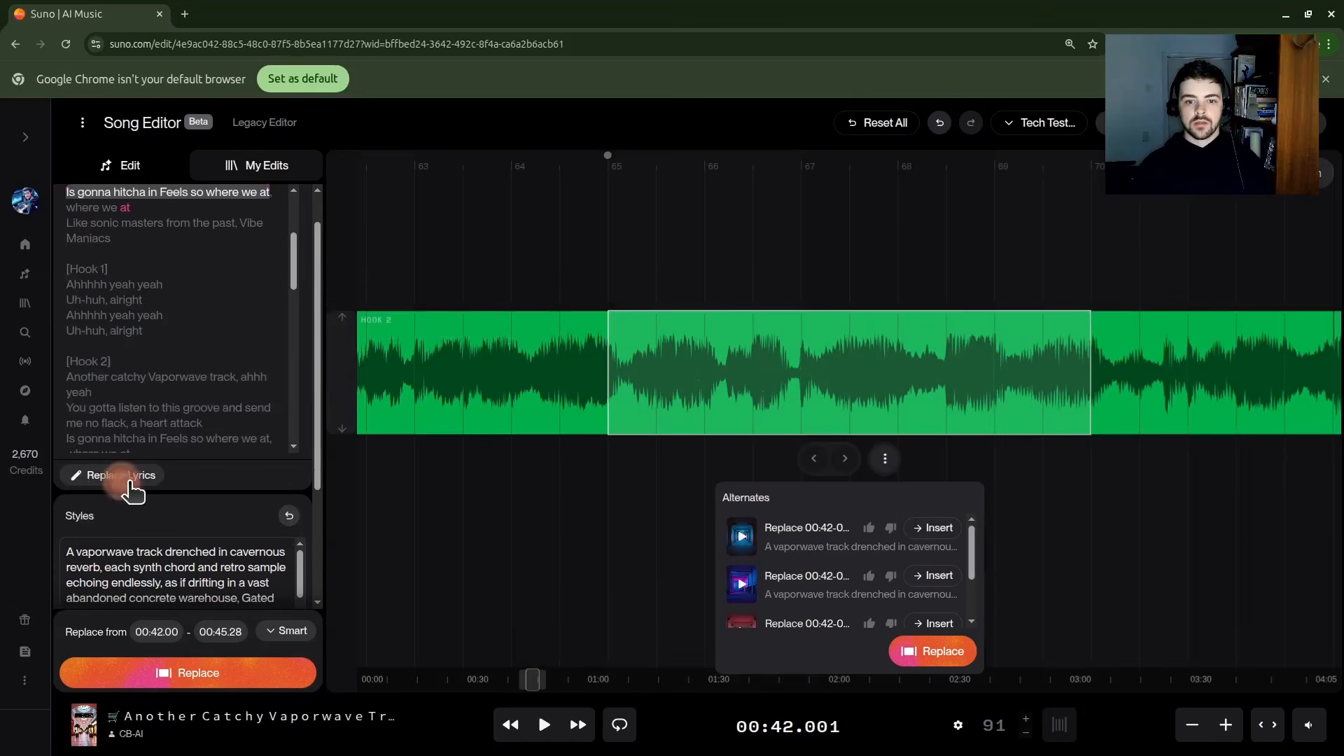
{"action": "scroll", "coordinate": [195, 280], "scroll_direction": "up", "scroll_amount": 1}
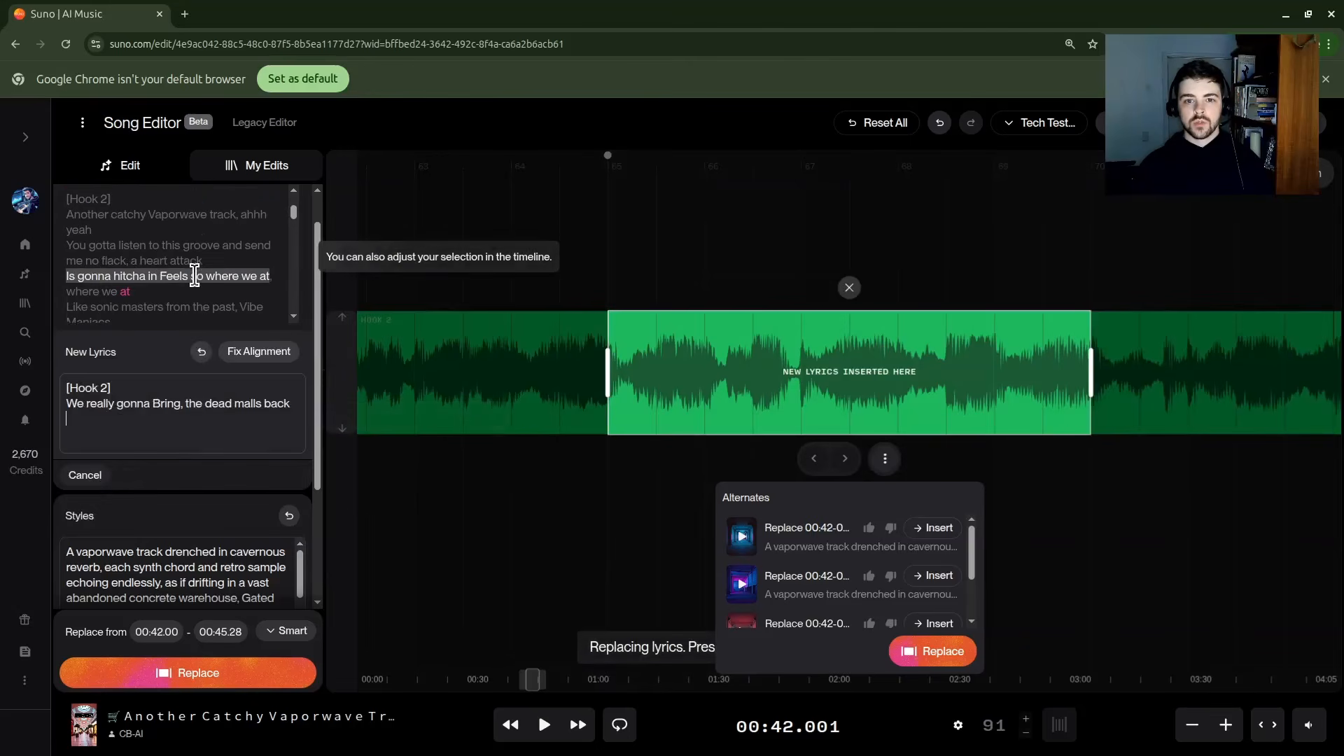
{"action": "left_click", "coordinate": [270, 354]}
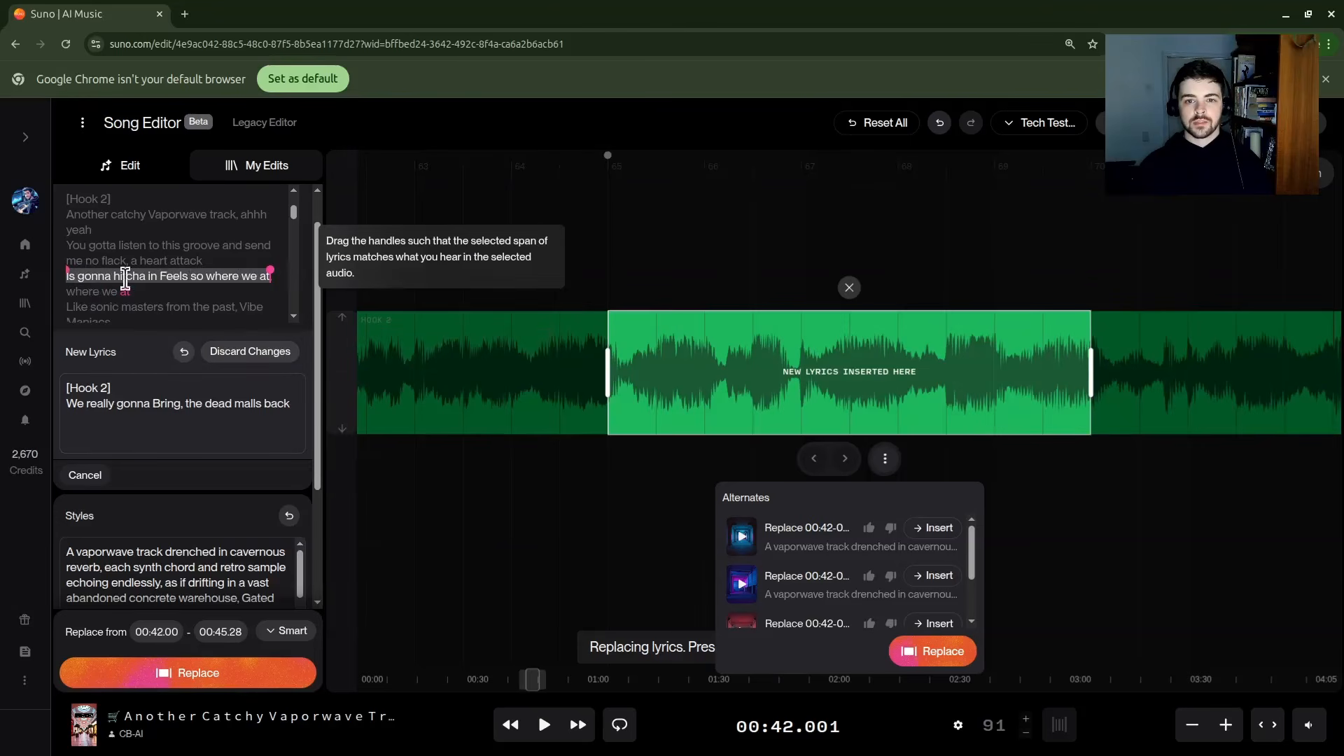
Turn on looping and play the selected passage to compare the audio with the highlighted lyric line
{"action": "left_click", "coordinate": [619, 728]}
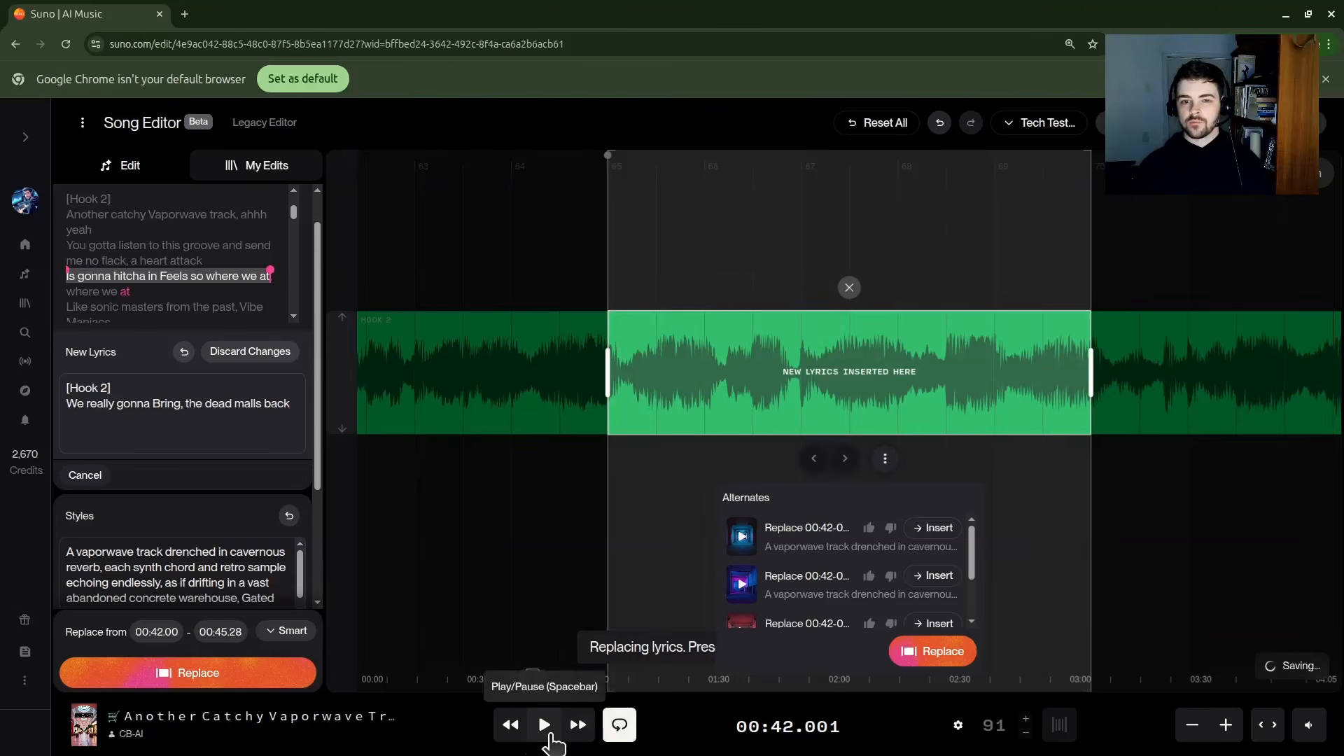
{"action": "left_click", "coordinate": [546, 728]}
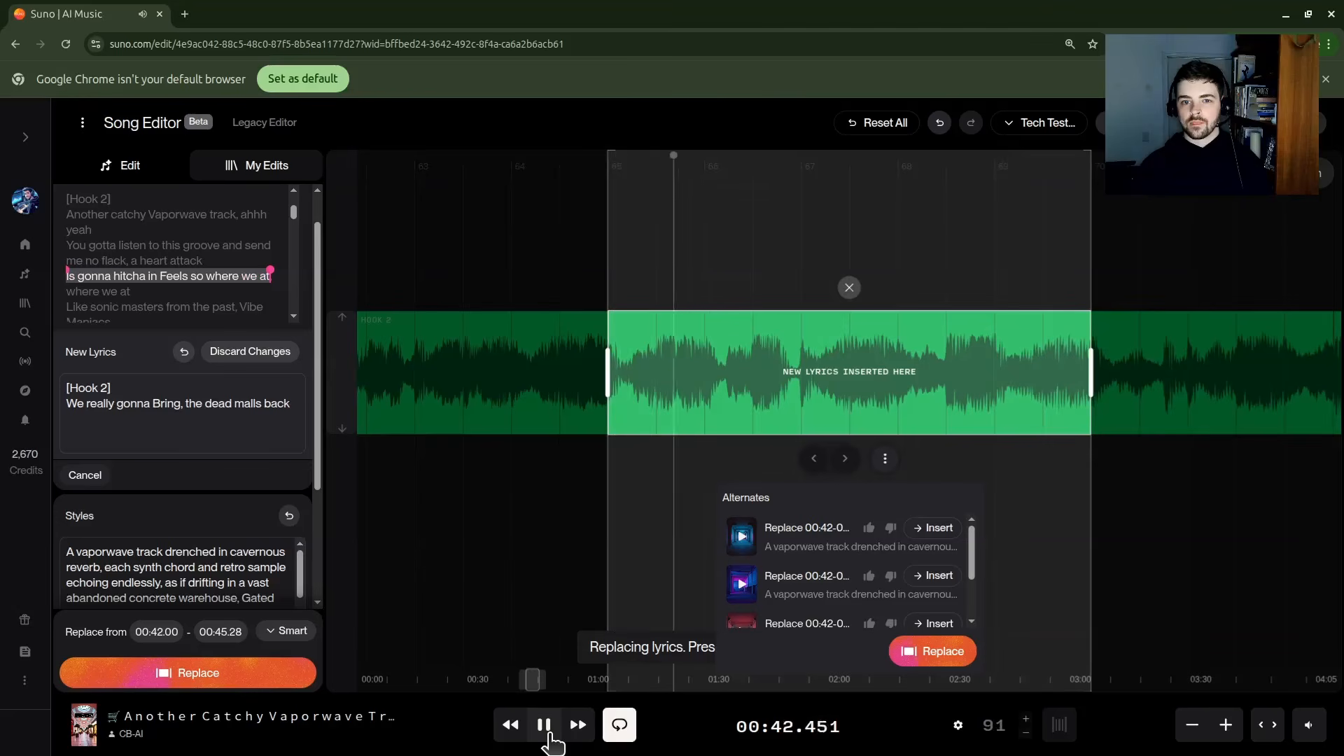
{"action": "left_click", "coordinate": [548, 732]}
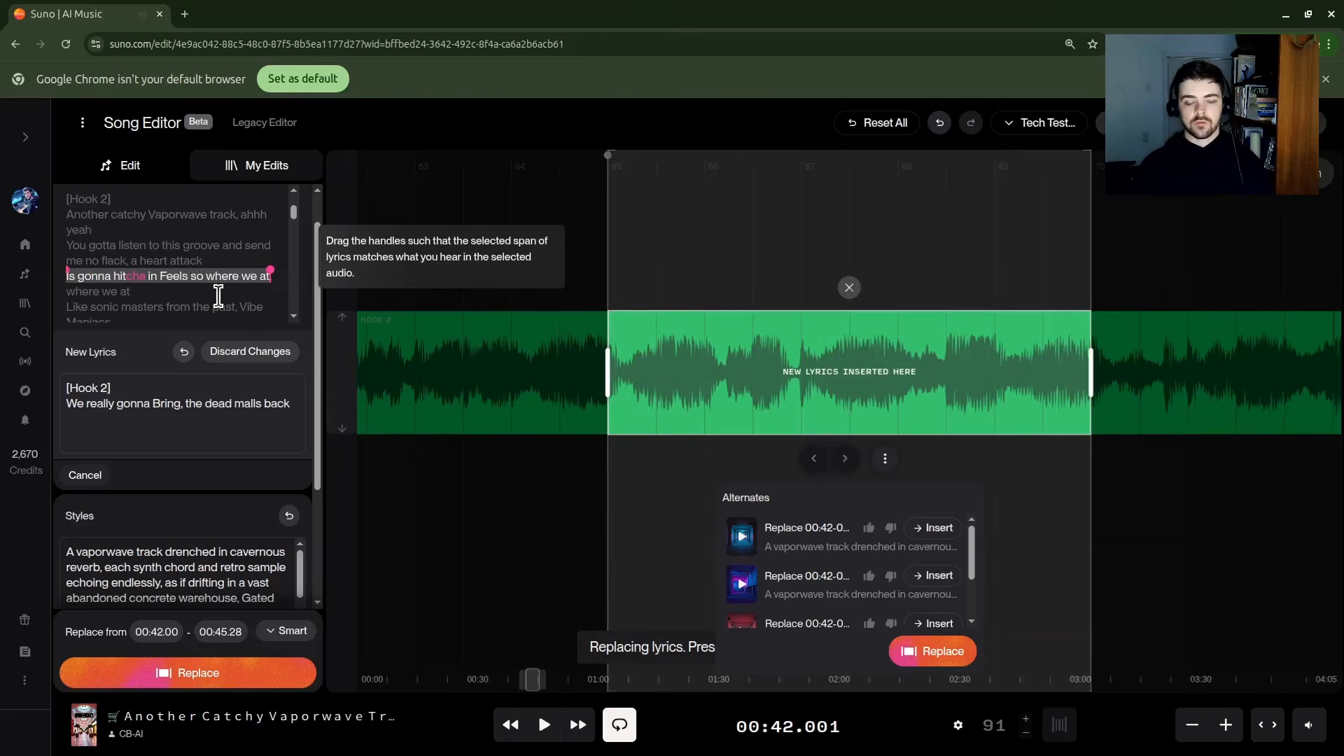
Replace the new lyrics with "Is gonna hitcha in-the-Feels so where we at" and generate the replacement audio
{"action": "double_click", "coordinate": [283, 403]}
{"action": "left_click_drag", "start_coordinate": [244, 399], "coordinate": [63, 389]}
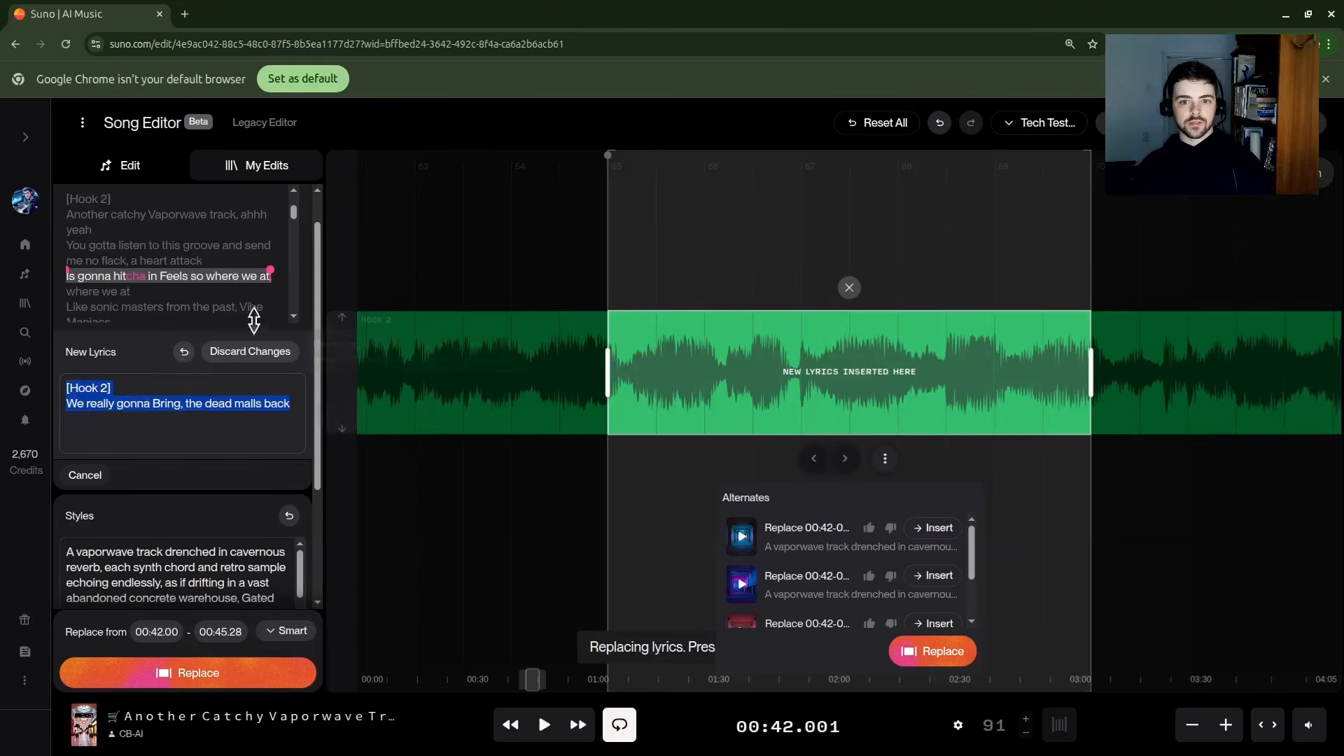
{"action": "key", "text": "BackSpace"}
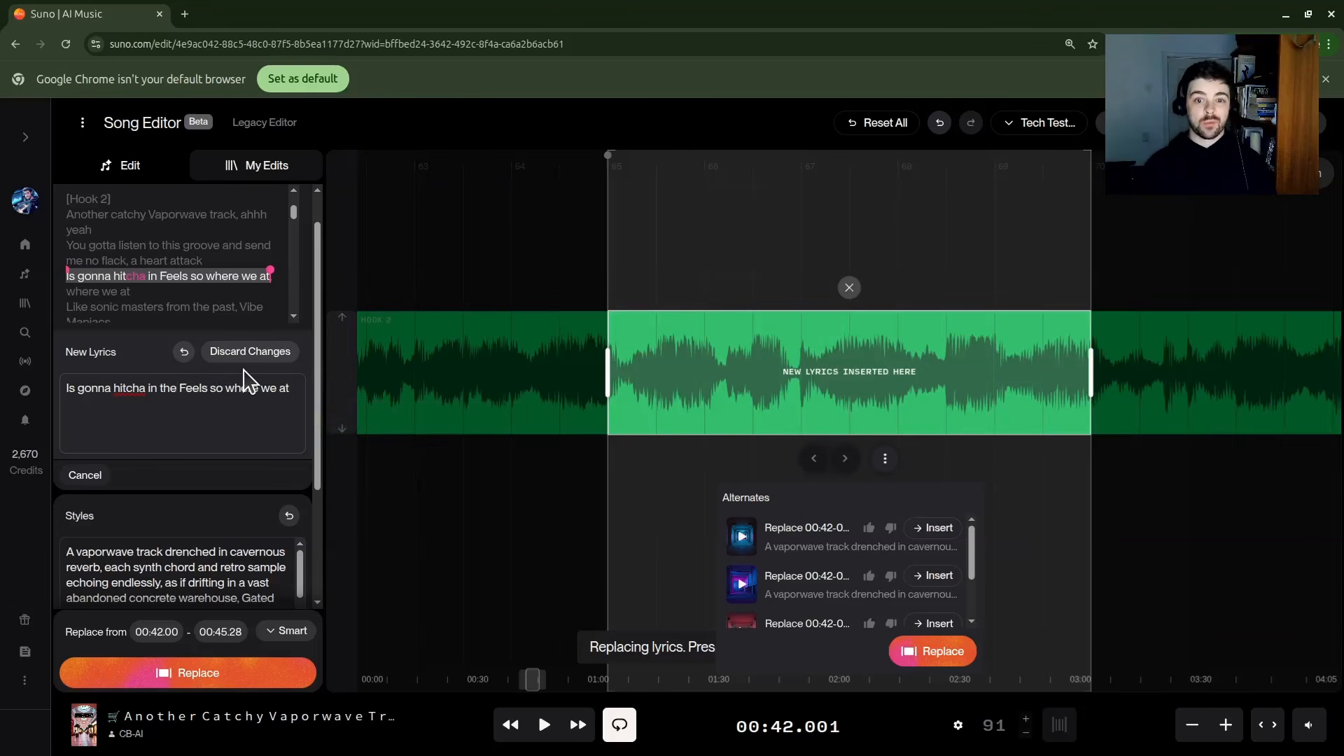
{"action": "type", "text": "-the"}
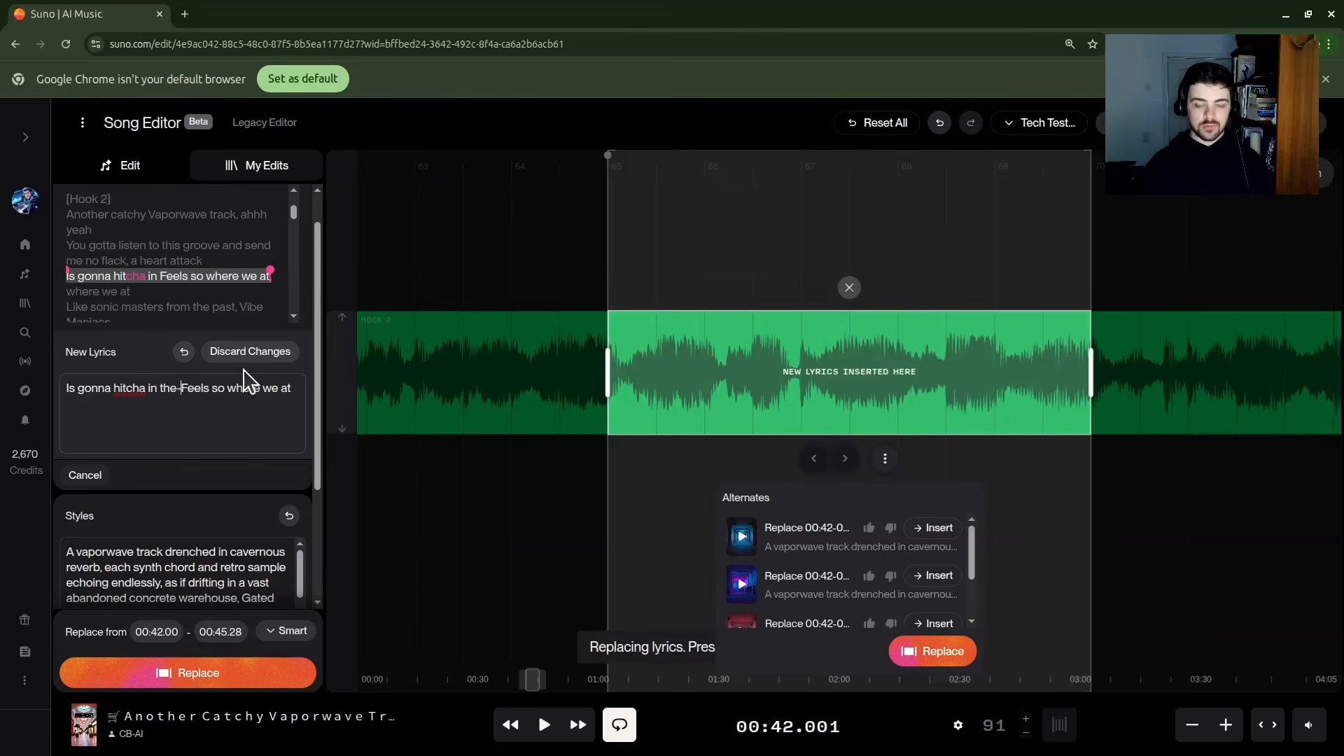
{"action": "type", "text": "-"}
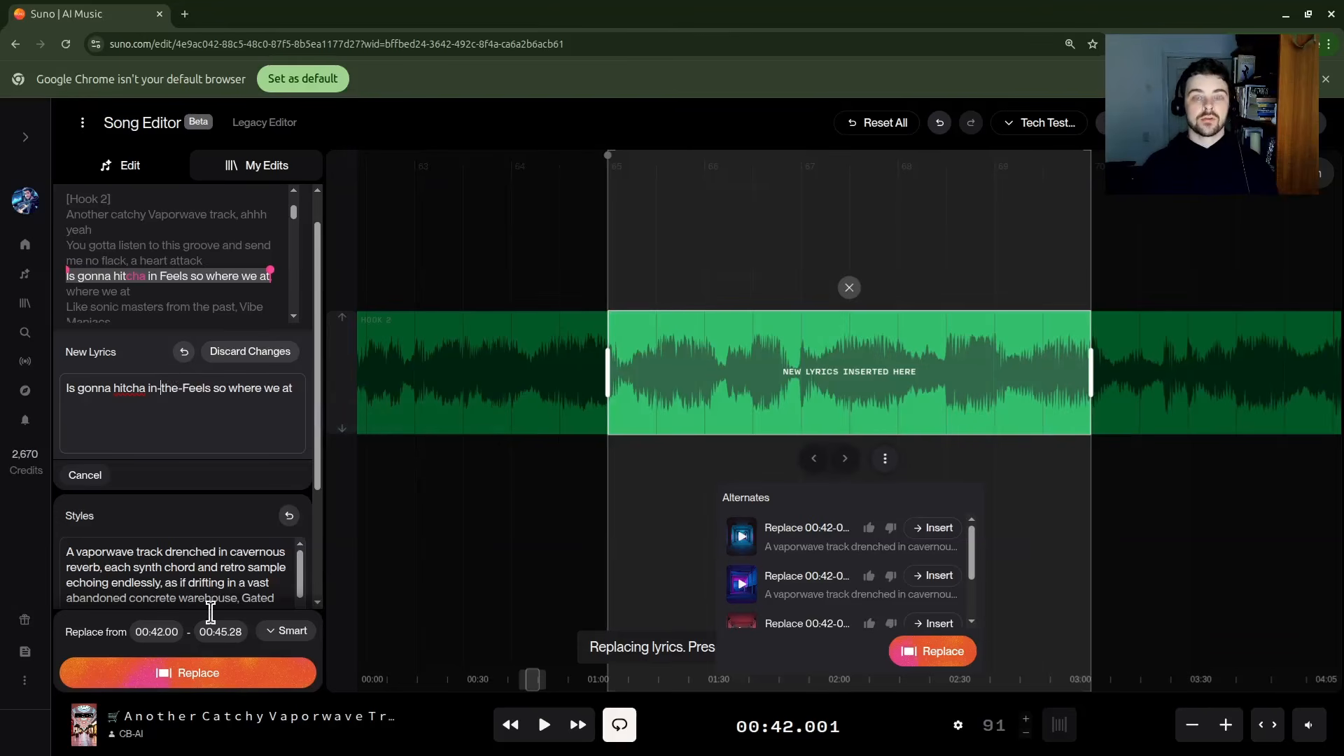
{"action": "left_click", "coordinate": [192, 657]}
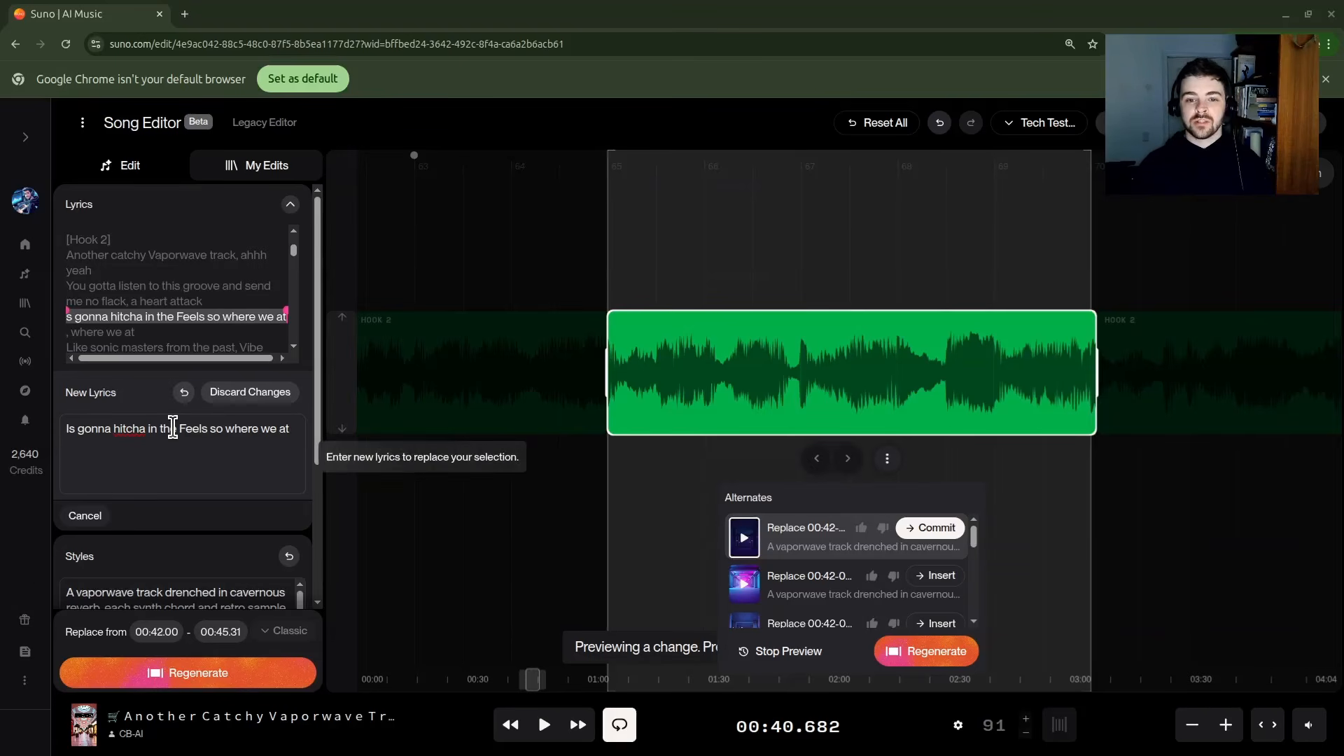
Play the first generated alternate for the "Is gonna hitcha in the Feels" line and stop its playback
{"action": "left_click", "coordinate": [173, 427]}
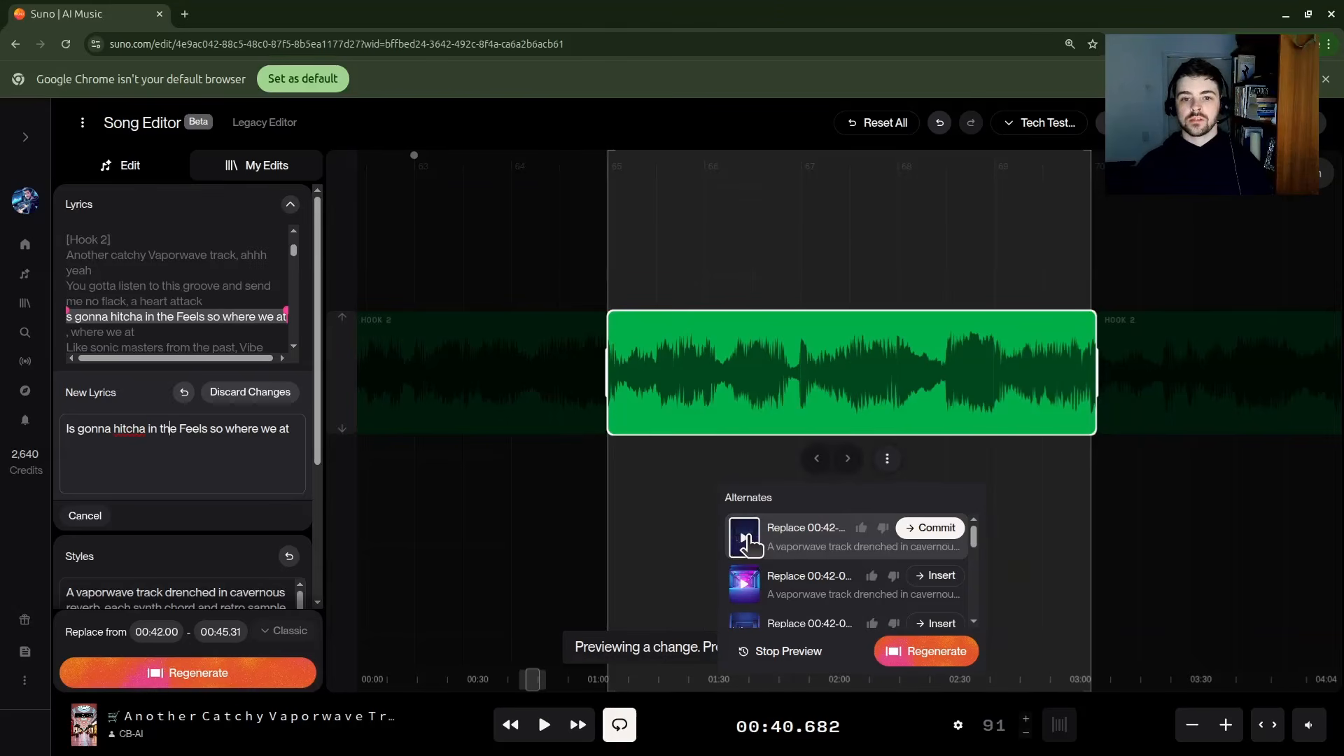
{"action": "left_click", "coordinate": [744, 537]}
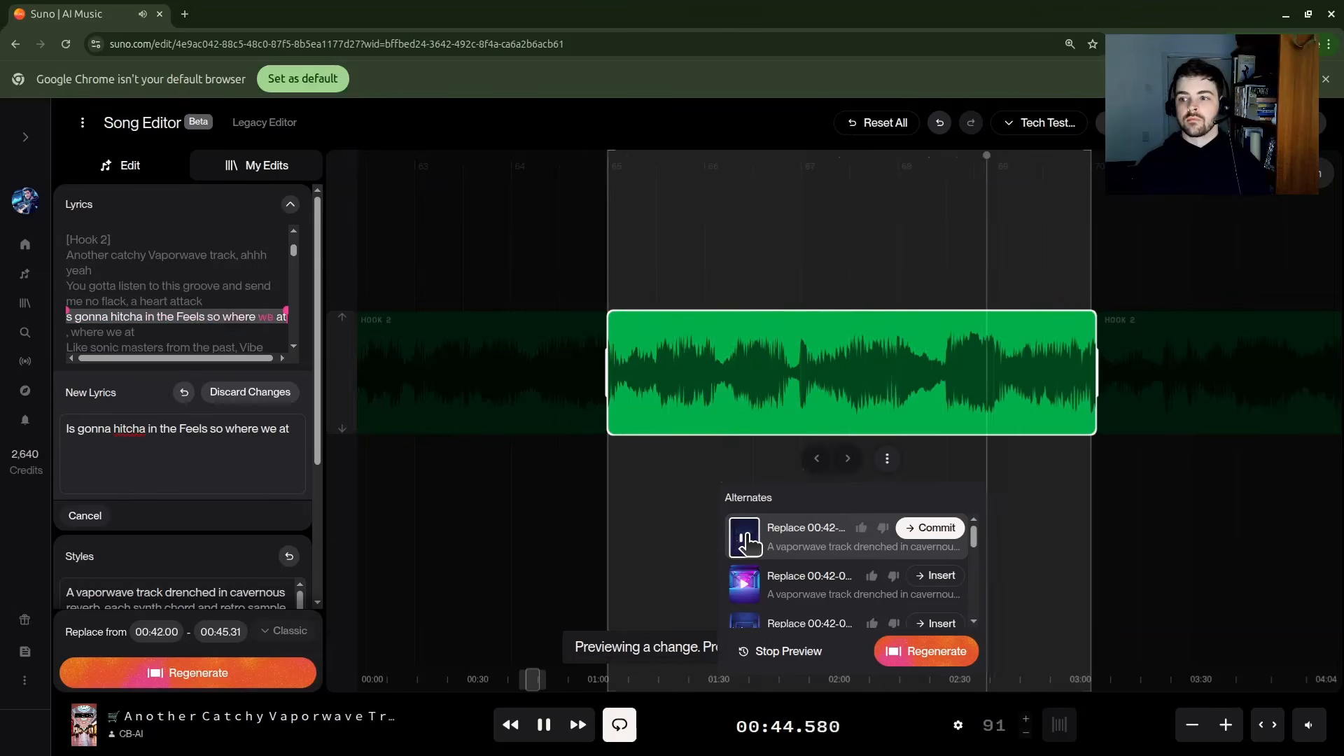
{"action": "left_click", "coordinate": [747, 538]}
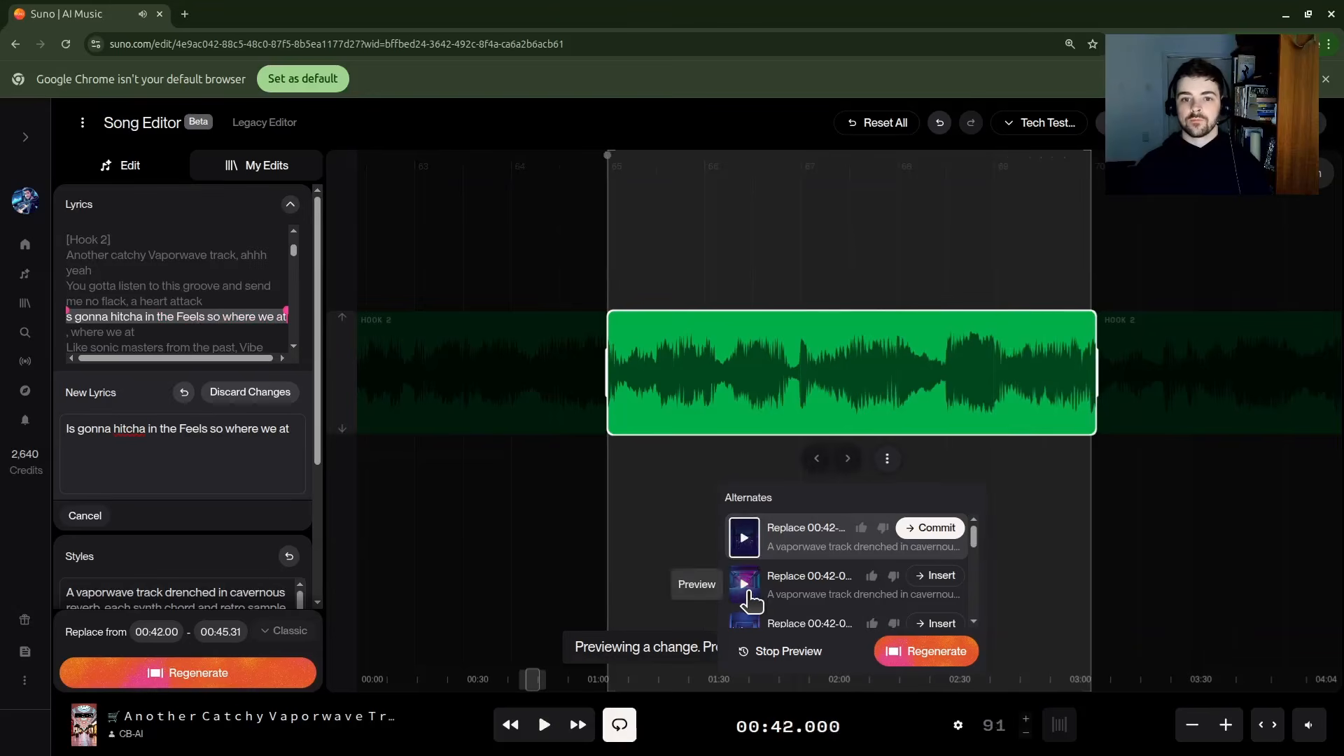
Audition the second and fifth alternates for the "Is gonna hitcha in the Feels" line, stopping playback after each
{"action": "left_click", "coordinate": [745, 585]}
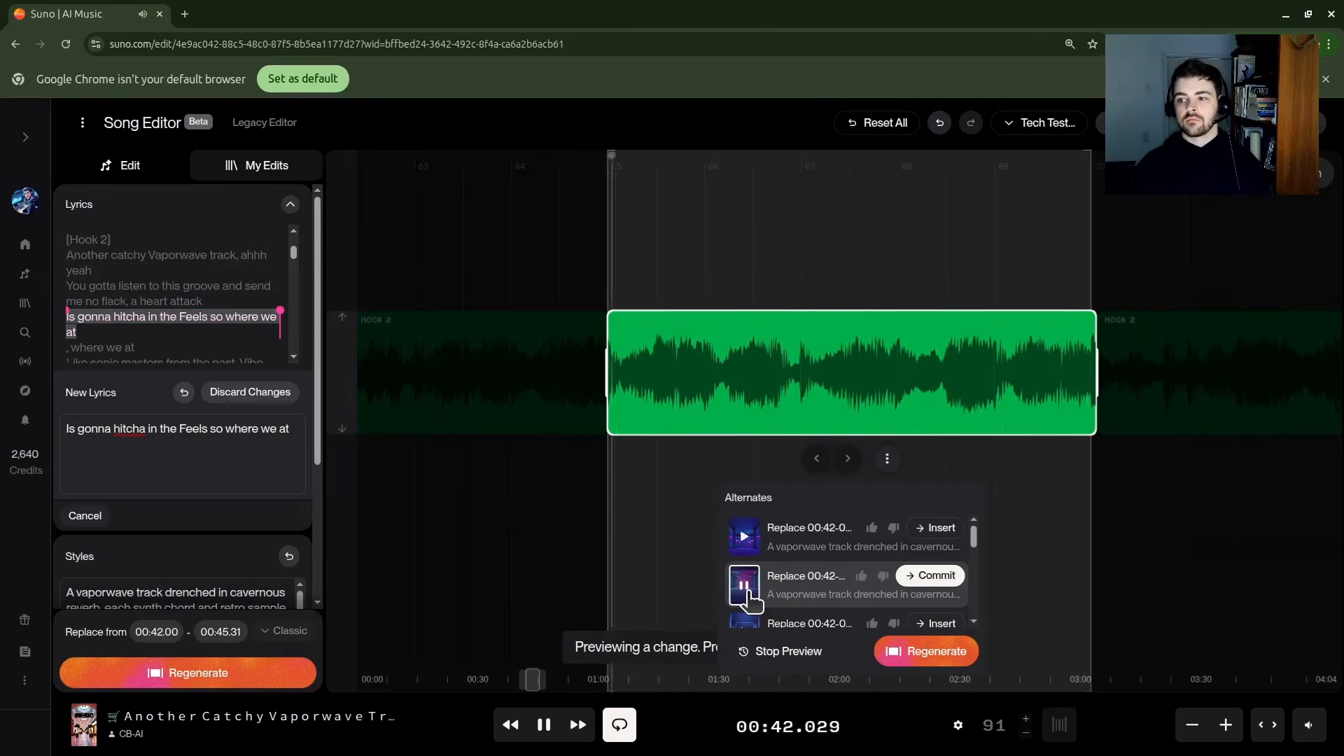
{"action": "left_click", "coordinate": [748, 595]}
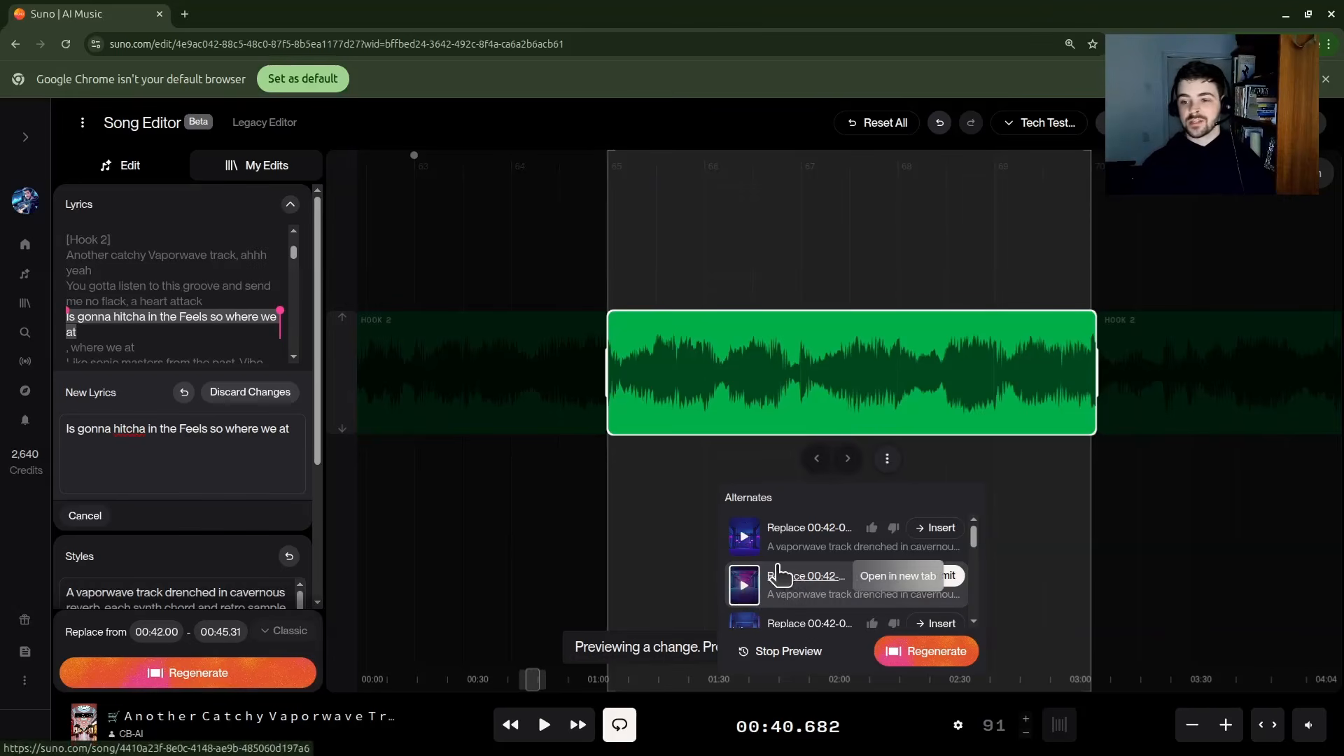
{"action": "scroll", "coordinate": [779, 575], "scroll_direction": "down", "scroll_amount": 1}
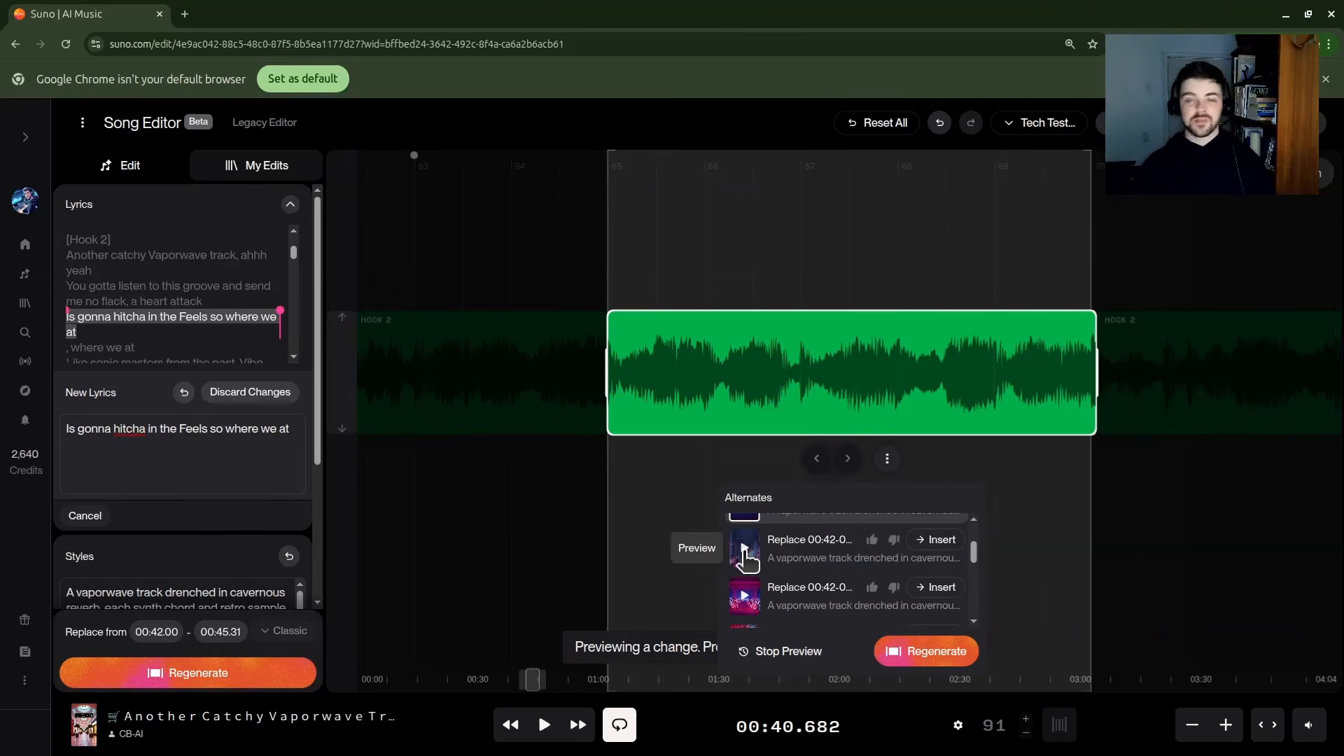
{"action": "scroll", "coordinate": [747, 557], "scroll_direction": "down", "scroll_amount": 1}
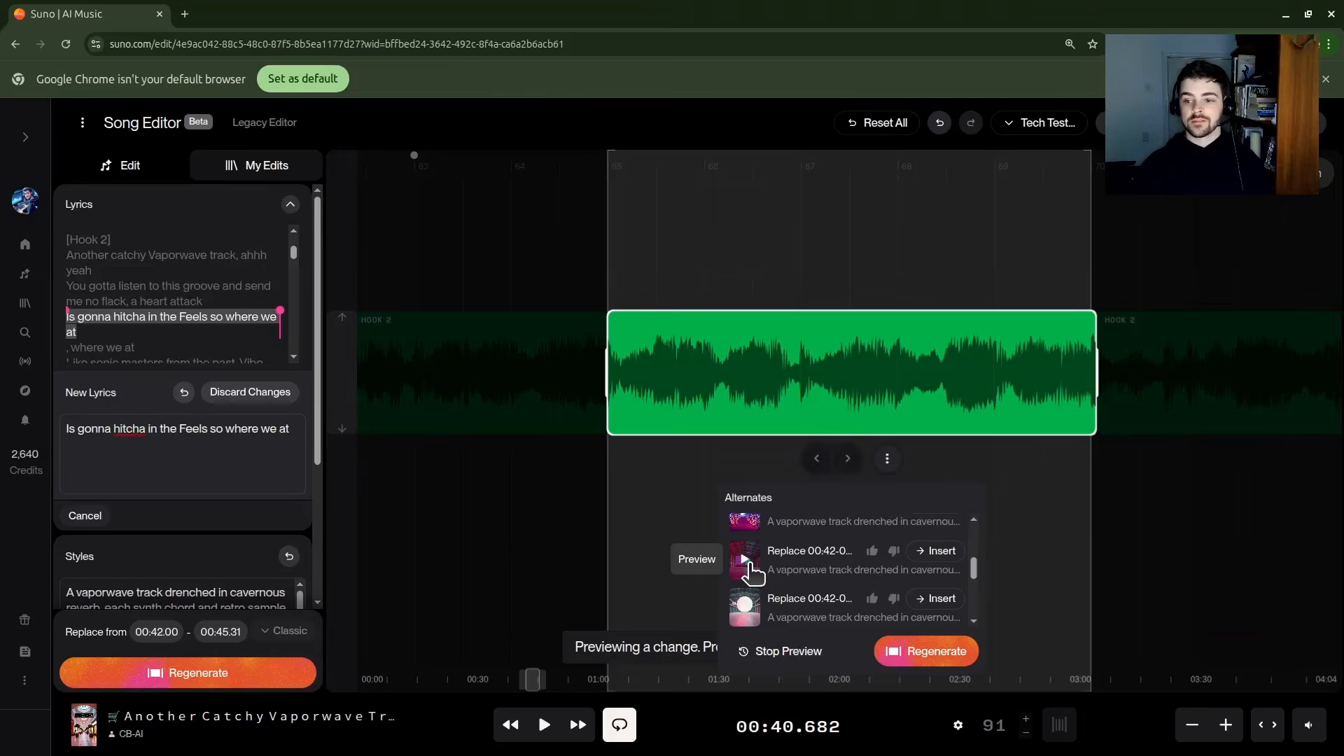
{"action": "left_click", "coordinate": [743, 559]}
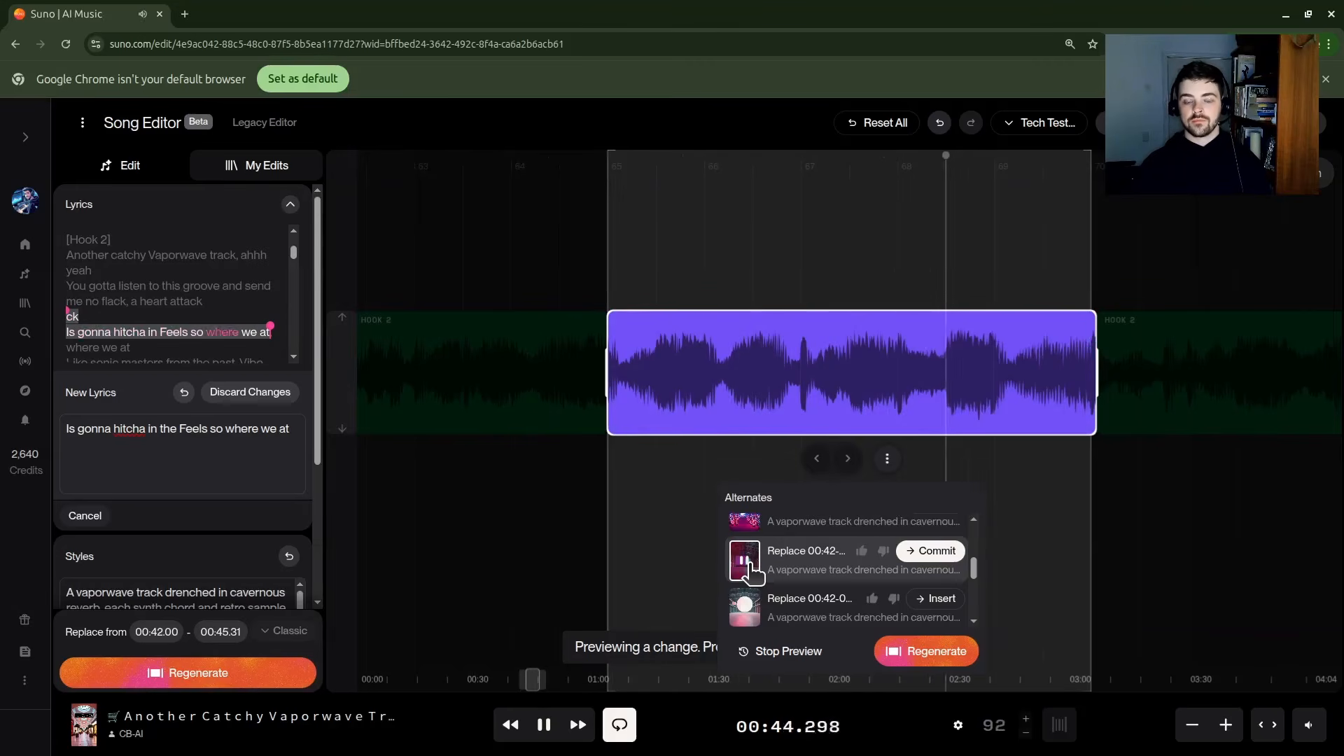
{"action": "left_click", "coordinate": [746, 564]}
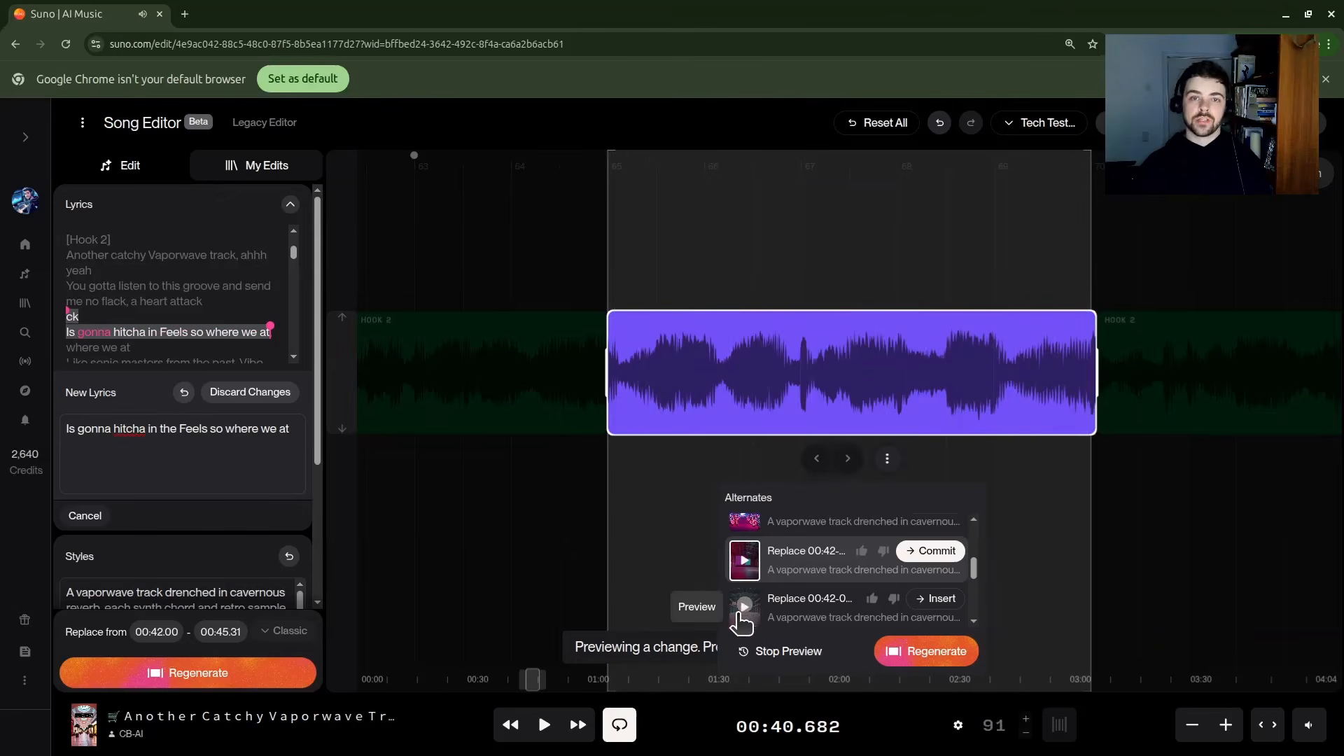
Compare the sixth, fourth and third alternates for the replaced line by playing each one and stopping it
{"action": "left_click", "coordinate": [743, 606]}
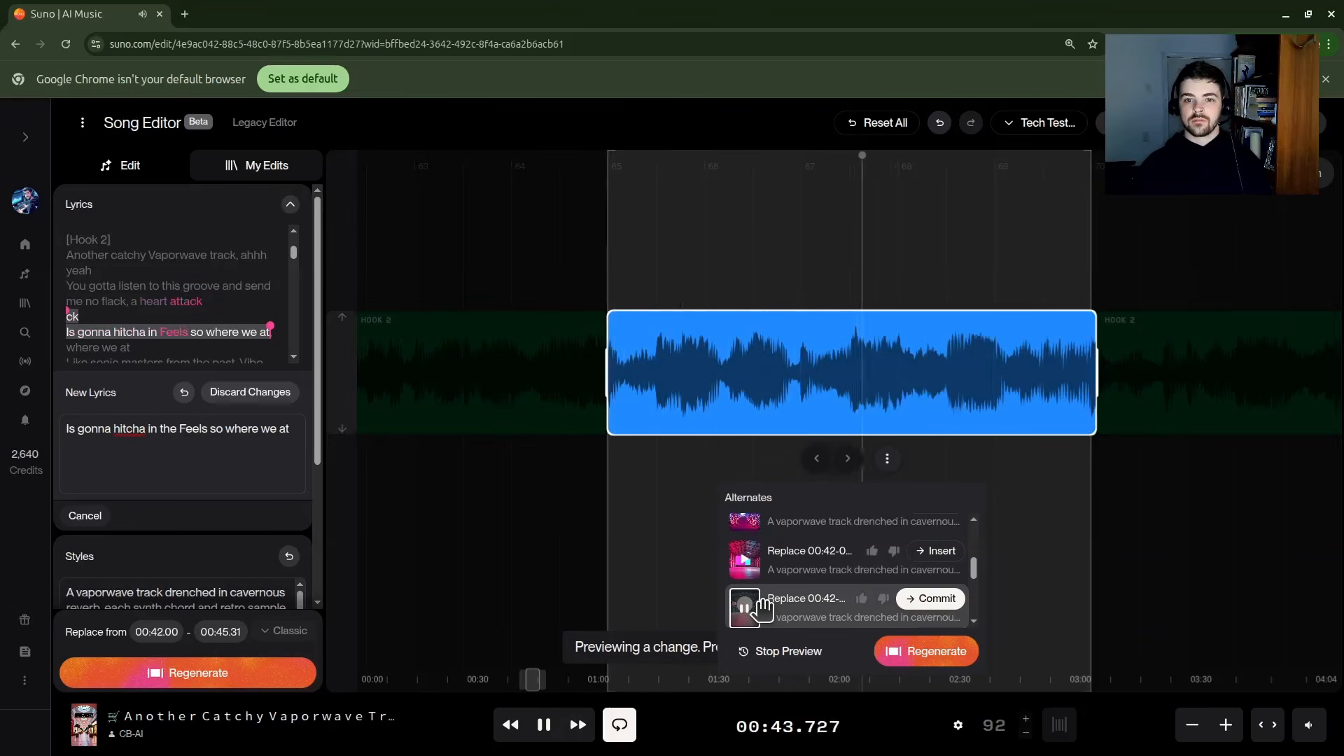
{"action": "left_click", "coordinate": [759, 602]}
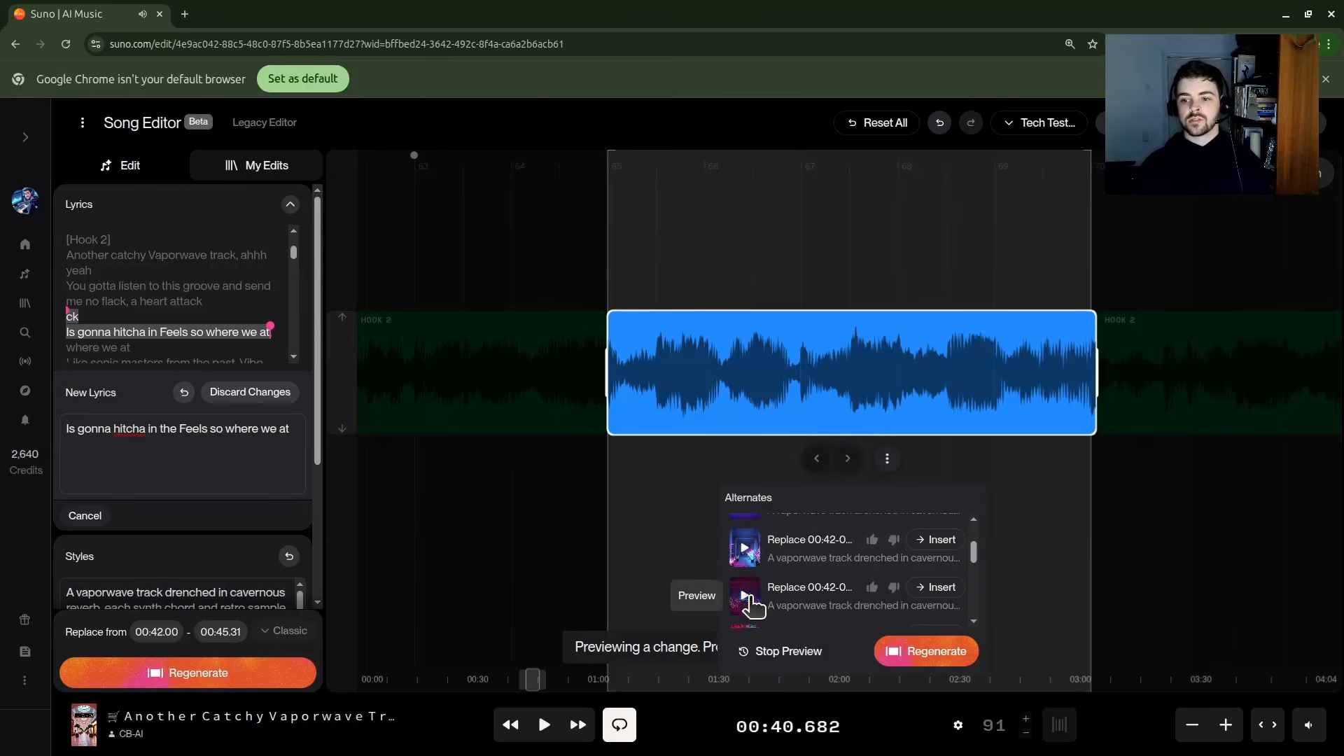
{"action": "left_click", "coordinate": [745, 595]}
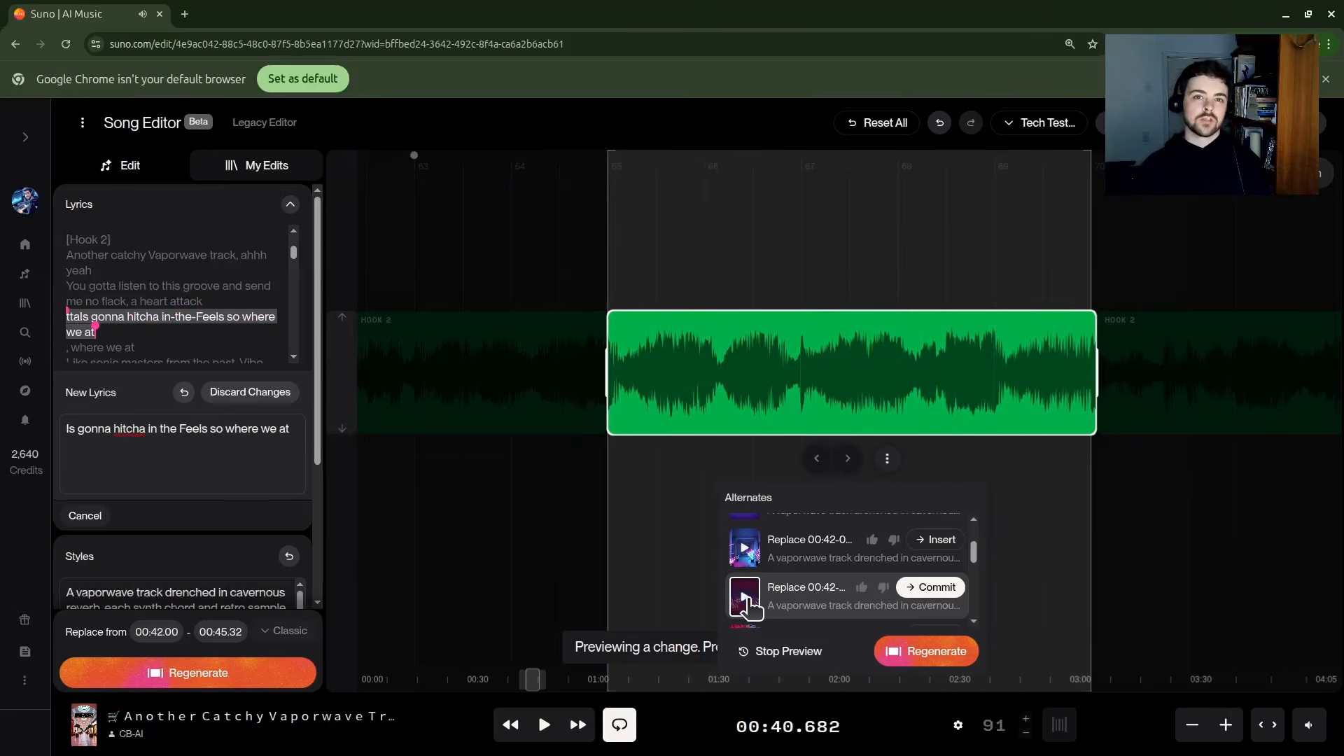
{"action": "left_click", "coordinate": [750, 551]}
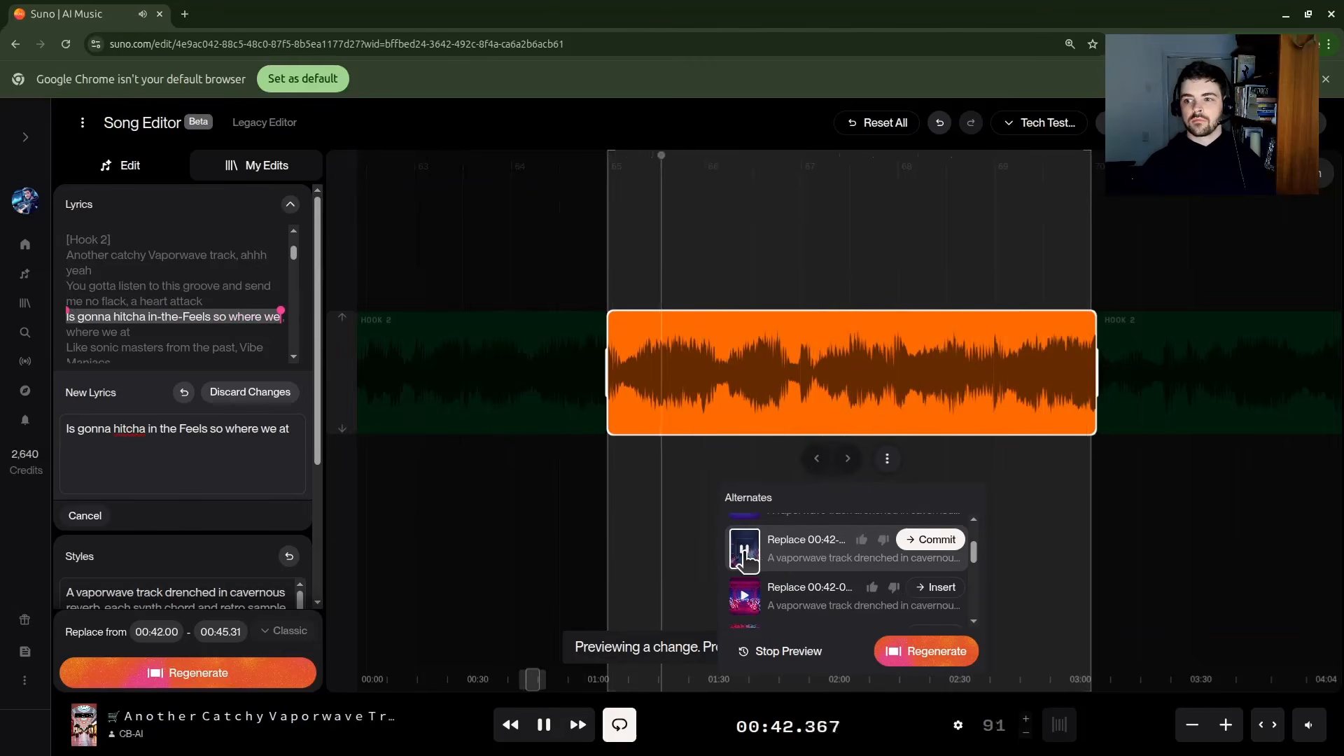
{"action": "left_click", "coordinate": [745, 552]}
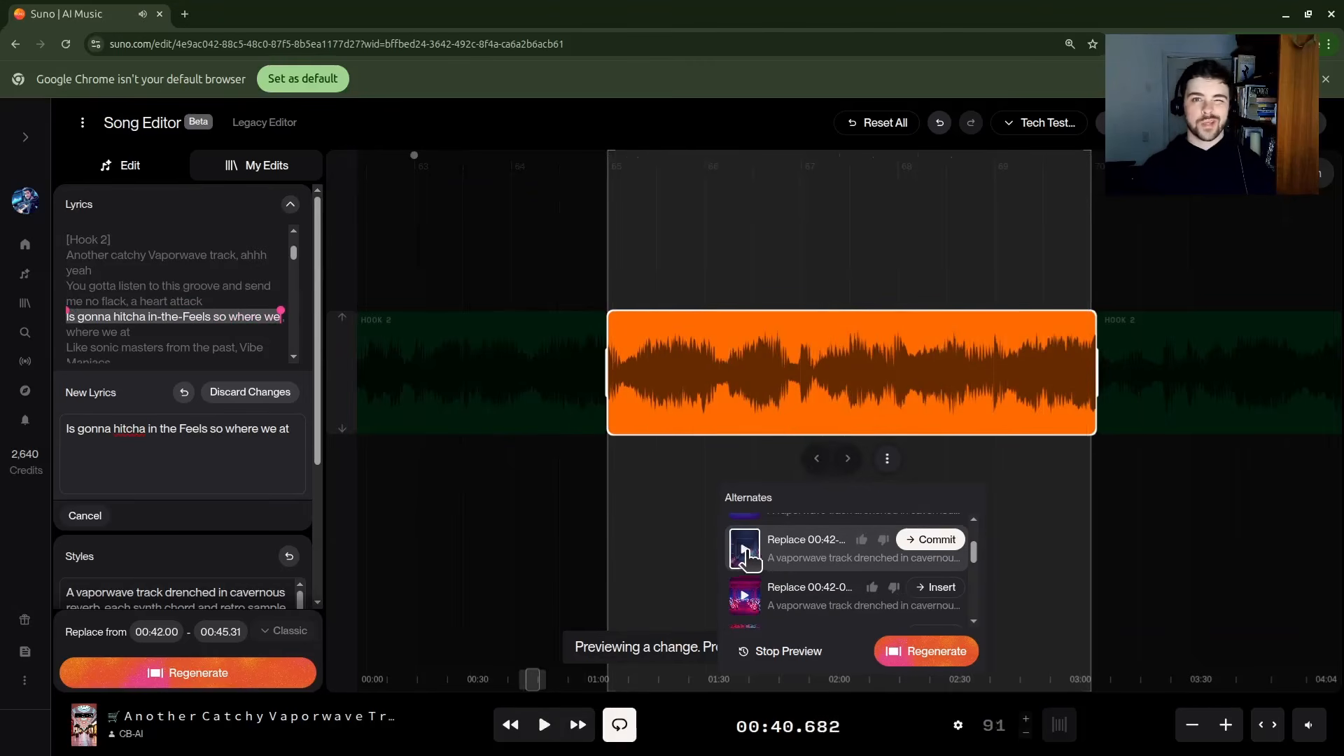
Audition the shorter alternate further down the list, spanning 00:42.00 to 00:44.64, commit it and leave lyric replacement
{"action": "scroll", "coordinate": [777, 545], "scroll_direction": "down", "scroll_amount": 2}
{"action": "scroll", "coordinate": [768, 576], "scroll_direction": "down", "scroll_amount": 1}
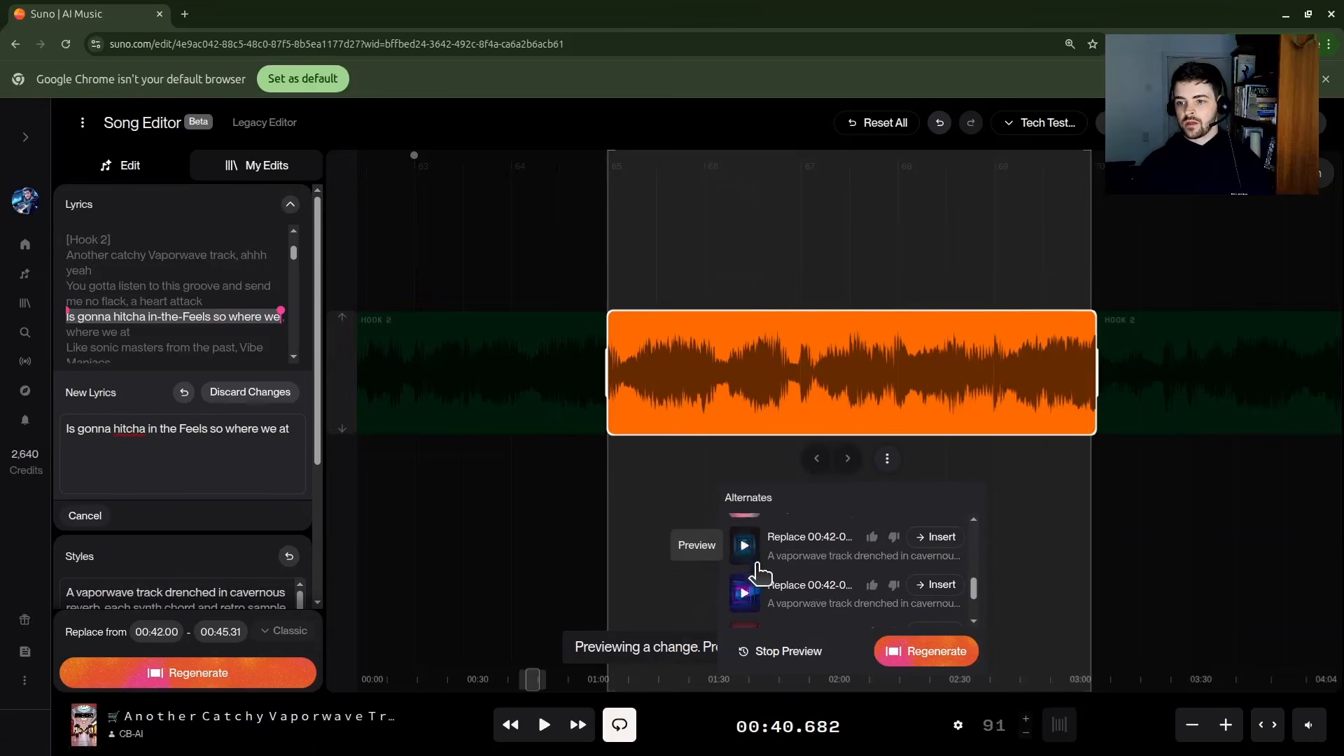
{"action": "scroll", "coordinate": [766, 543], "scroll_direction": "up", "scroll_amount": 2}
{"action": "scroll", "coordinate": [773, 547], "scroll_direction": "down", "scroll_amount": 2}
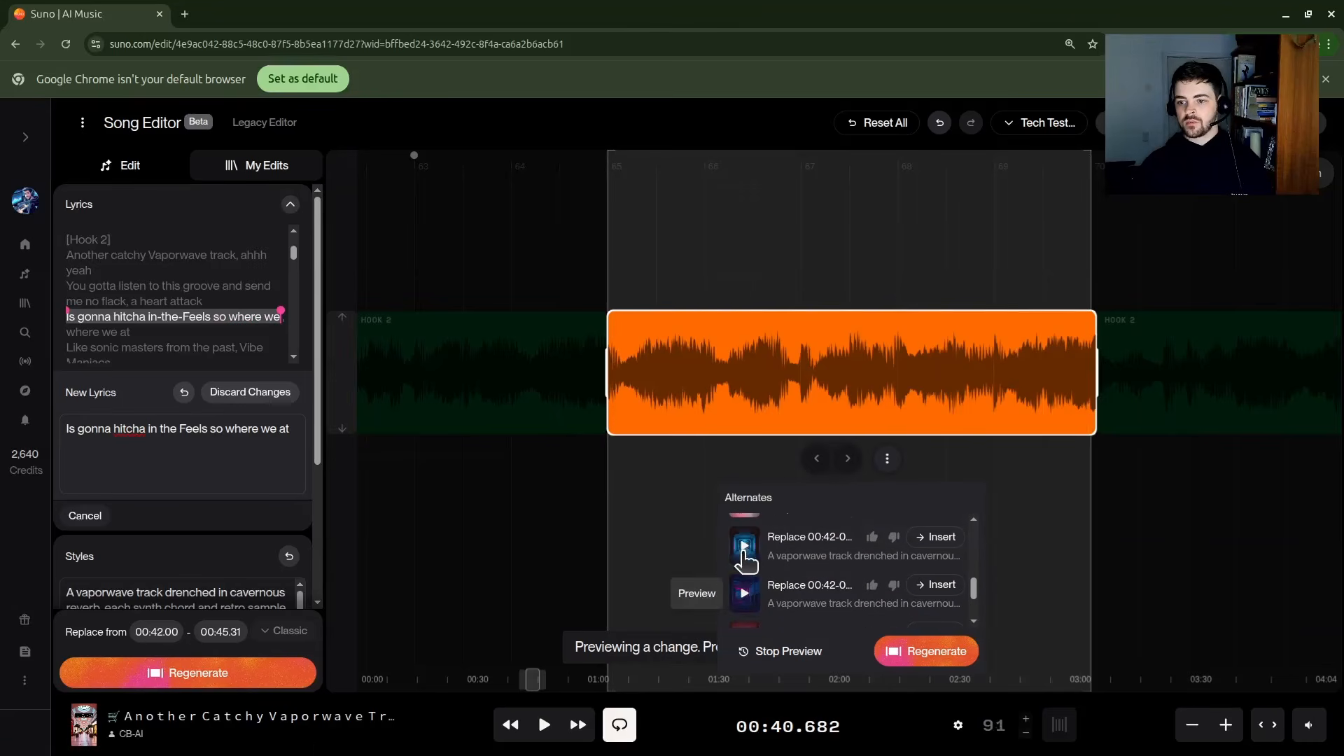
{"action": "left_click", "coordinate": [746, 552]}
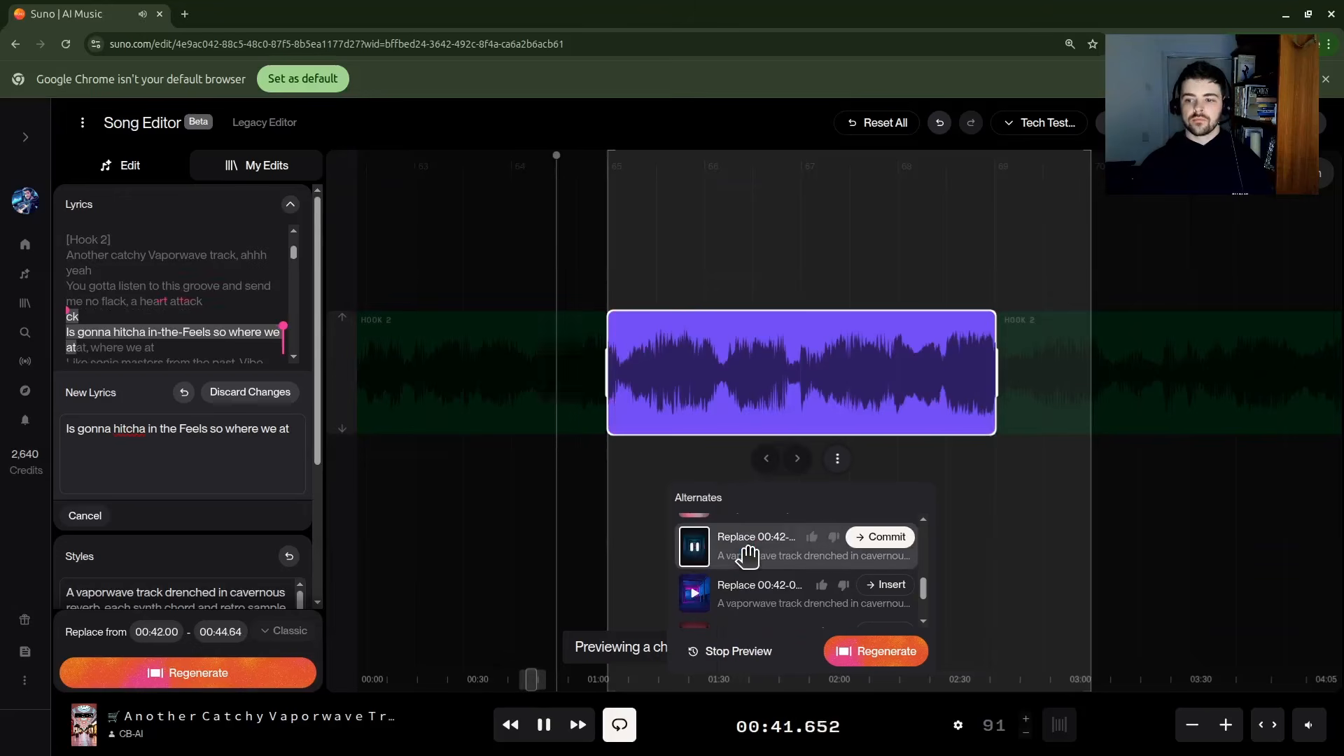
{"action": "left_click", "coordinate": [695, 550]}
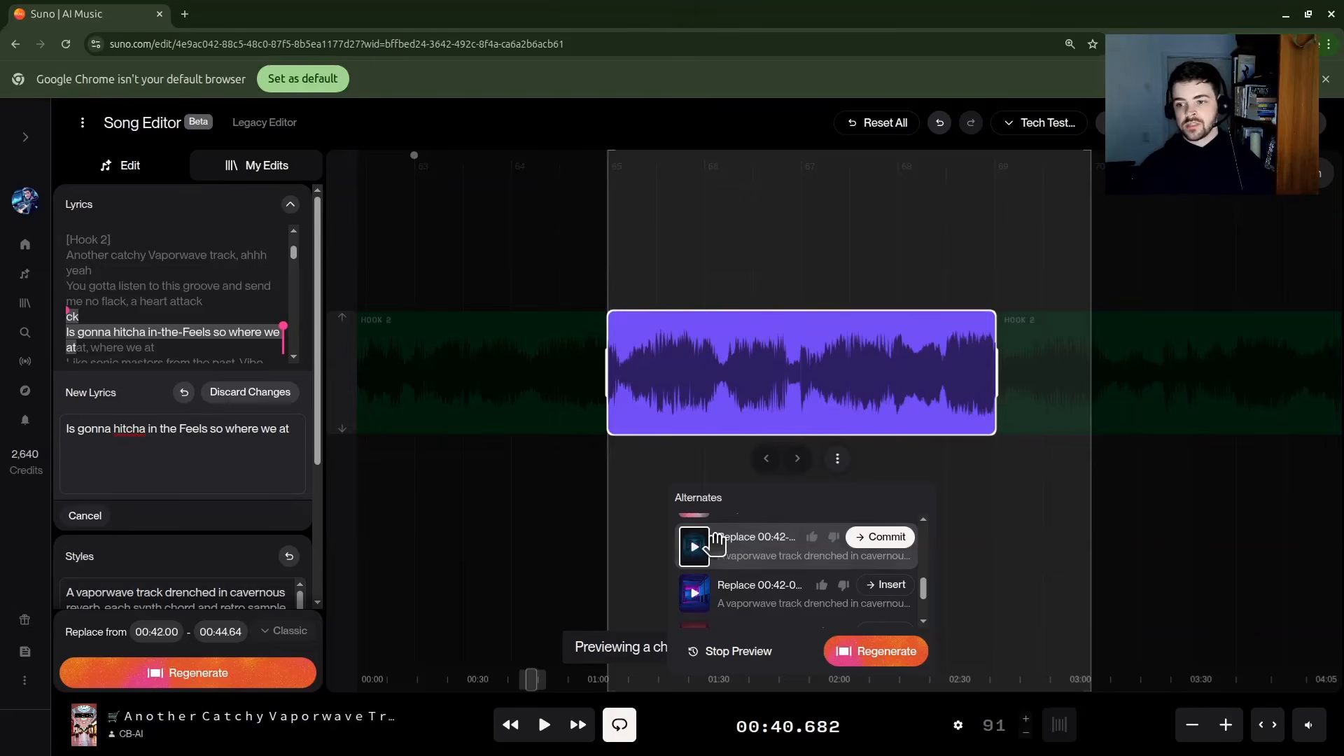
{"action": "left_click", "coordinate": [874, 540]}
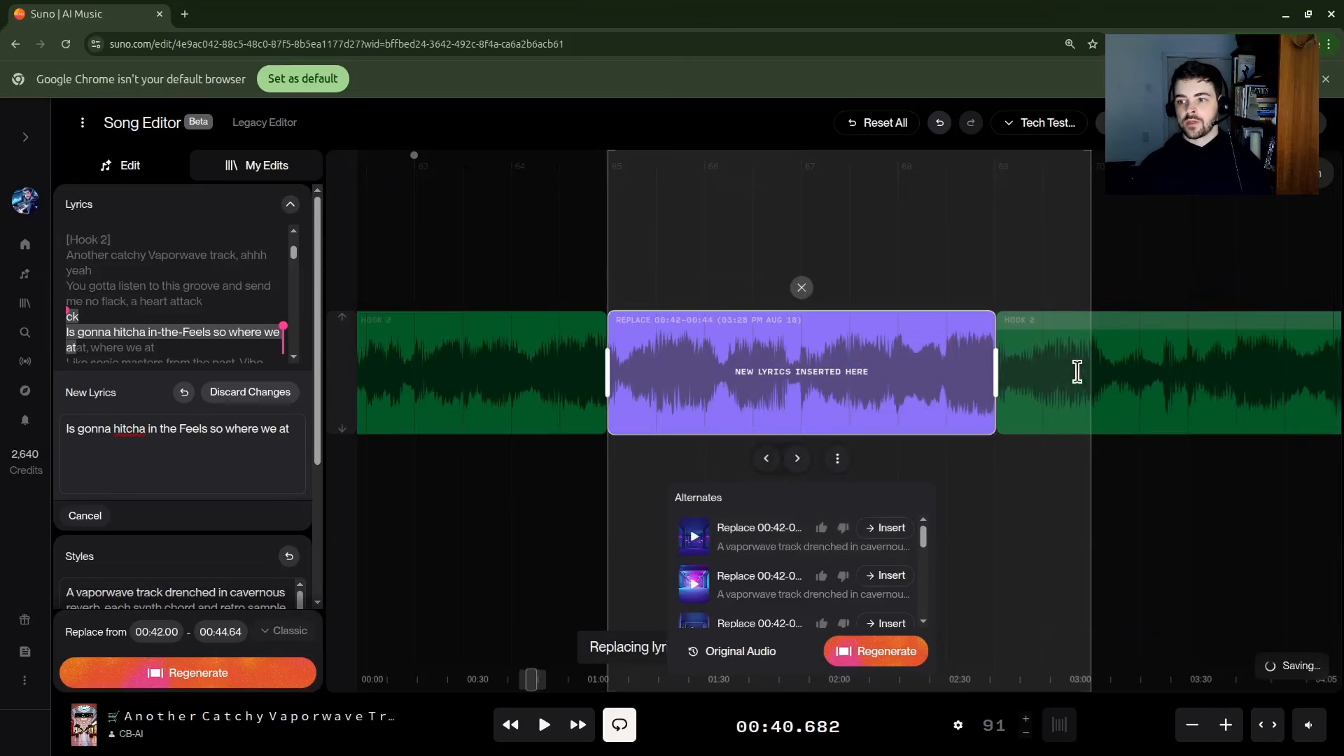
{"action": "scroll", "coordinate": [1103, 402], "scroll_direction": "down", "scroll_amount": 2}
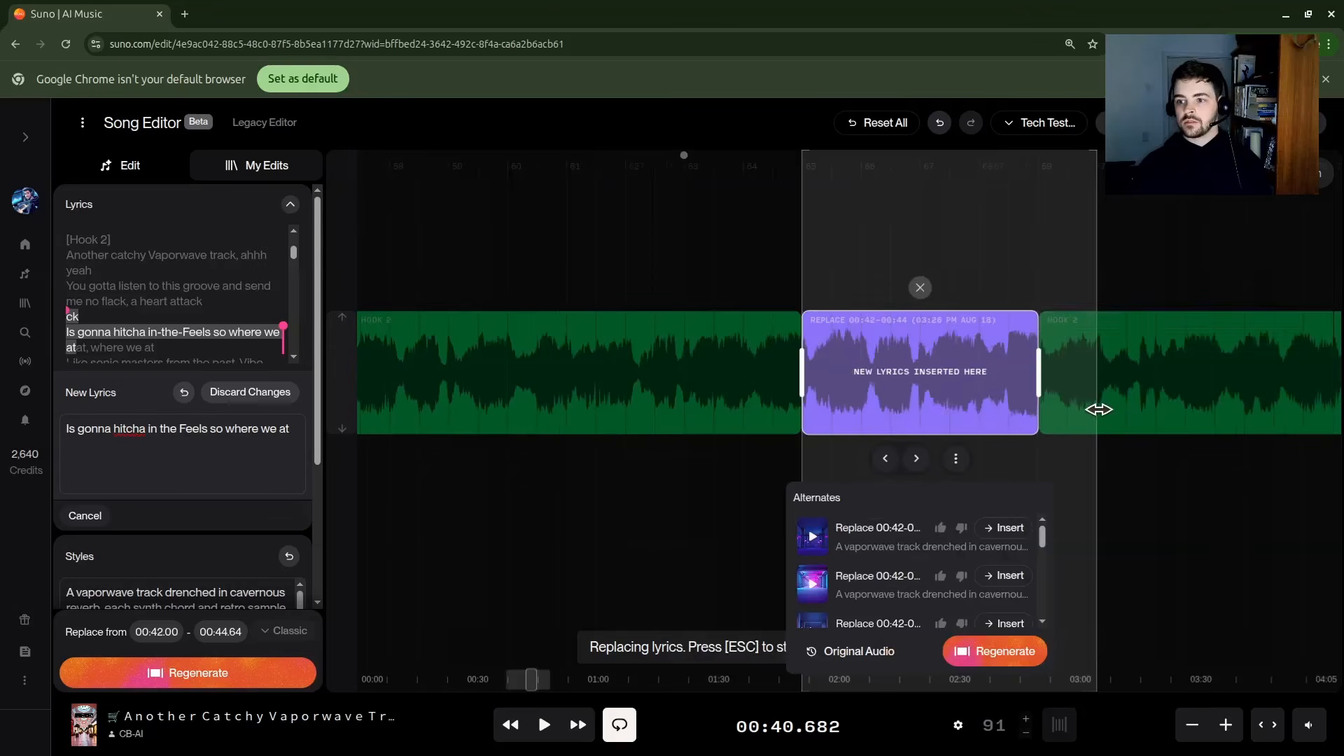
{"action": "scroll", "coordinate": [1014, 408], "scroll_direction": "down", "scroll_amount": 2}
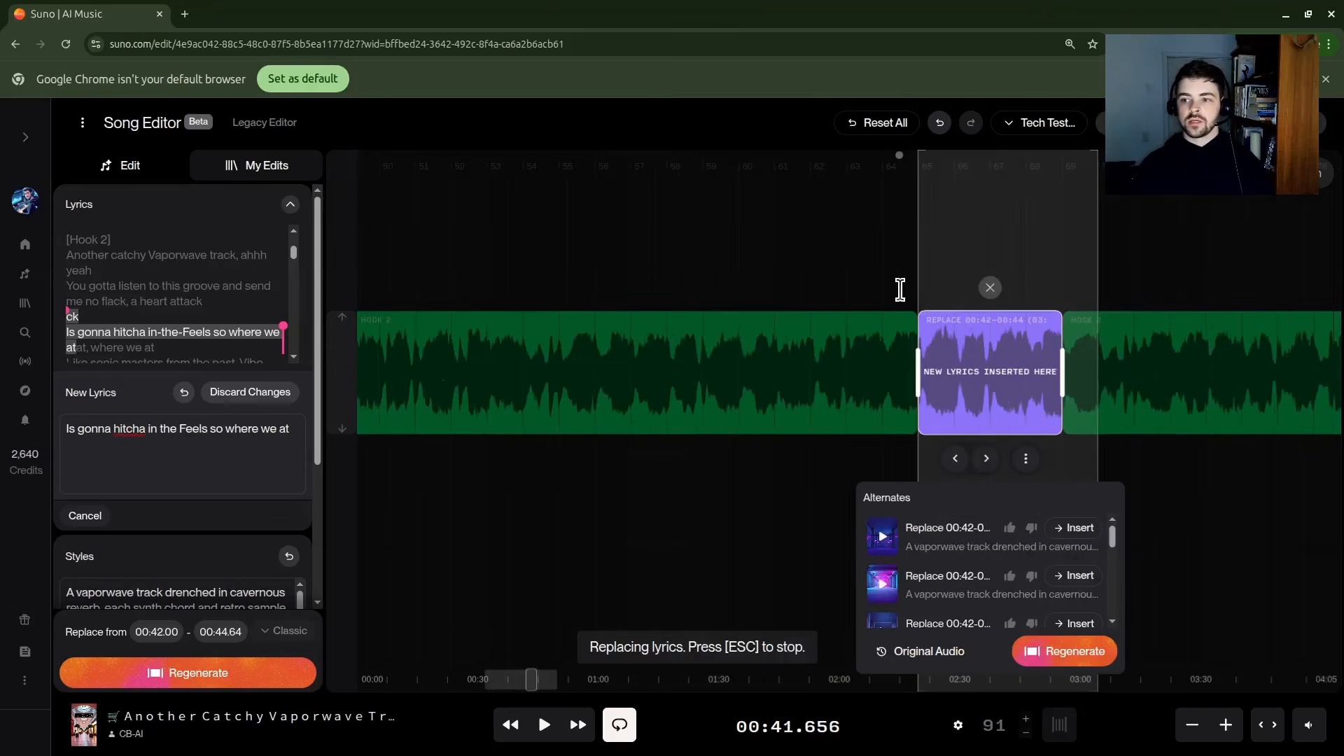
{"action": "left_click", "coordinate": [979, 291]}
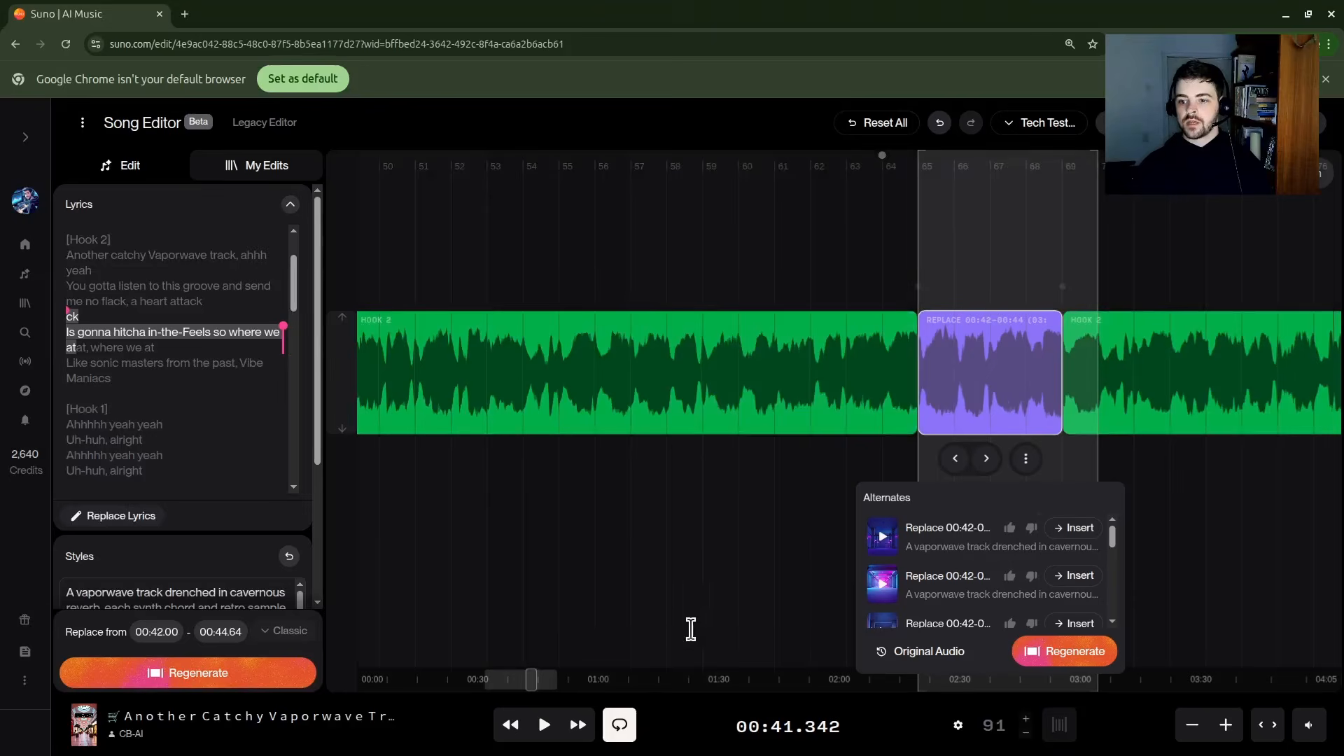
Play the song from shortly before the inserted replacement into the following Hook 2 clip and stop playback
{"action": "key", "text": "space"}
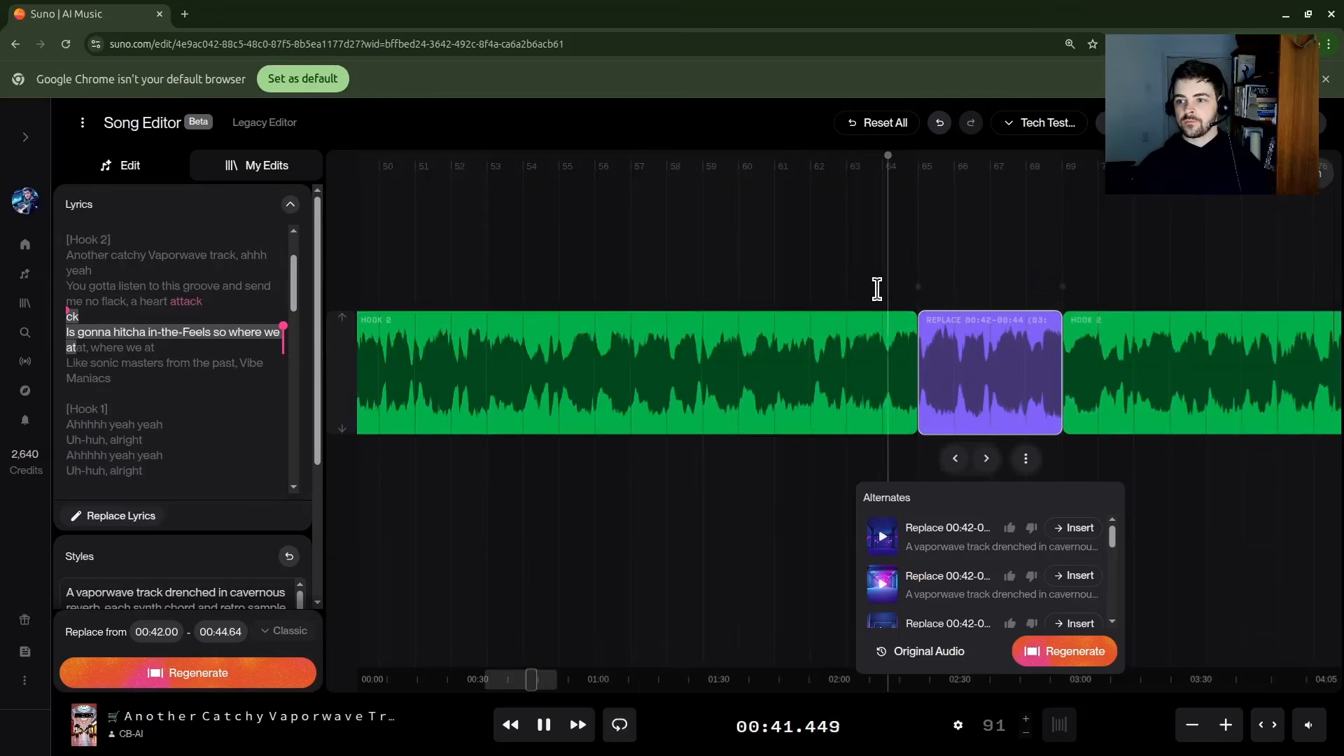
{"action": "left_click", "coordinate": [837, 285]}
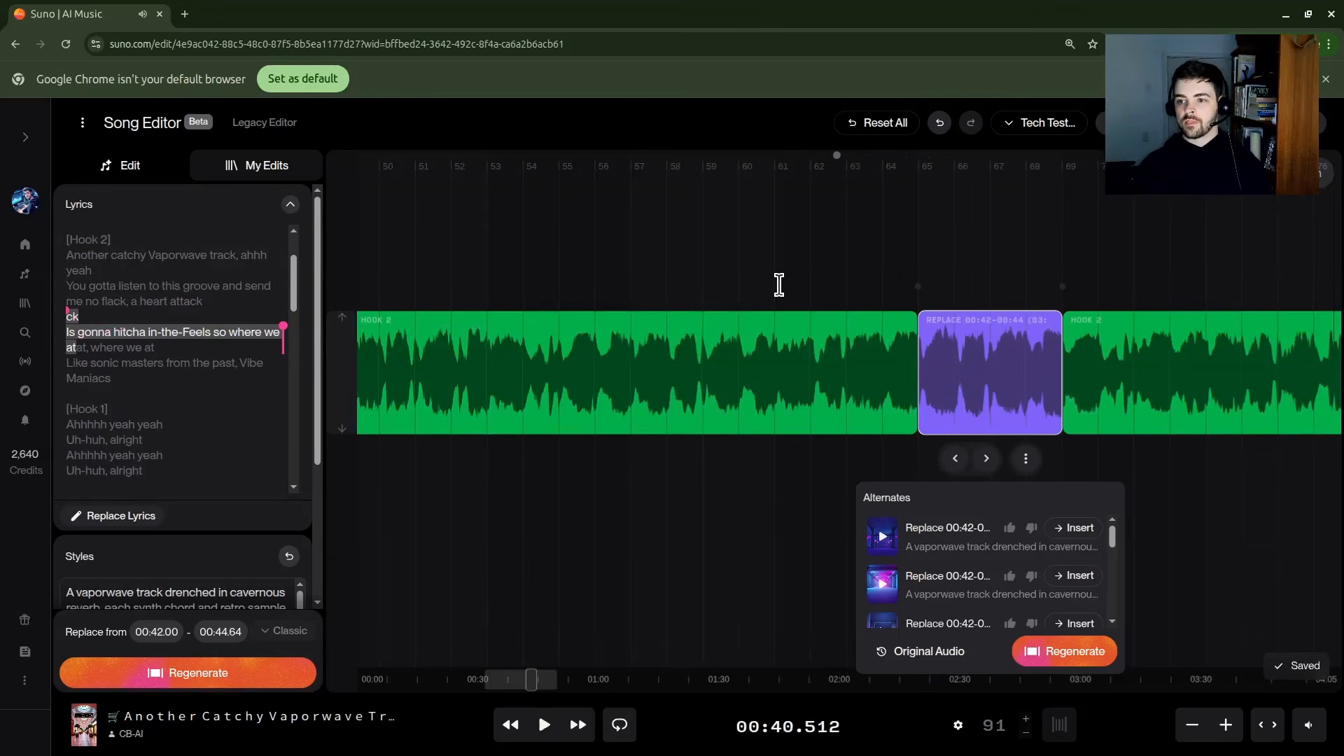
{"action": "left_click", "coordinate": [813, 282]}
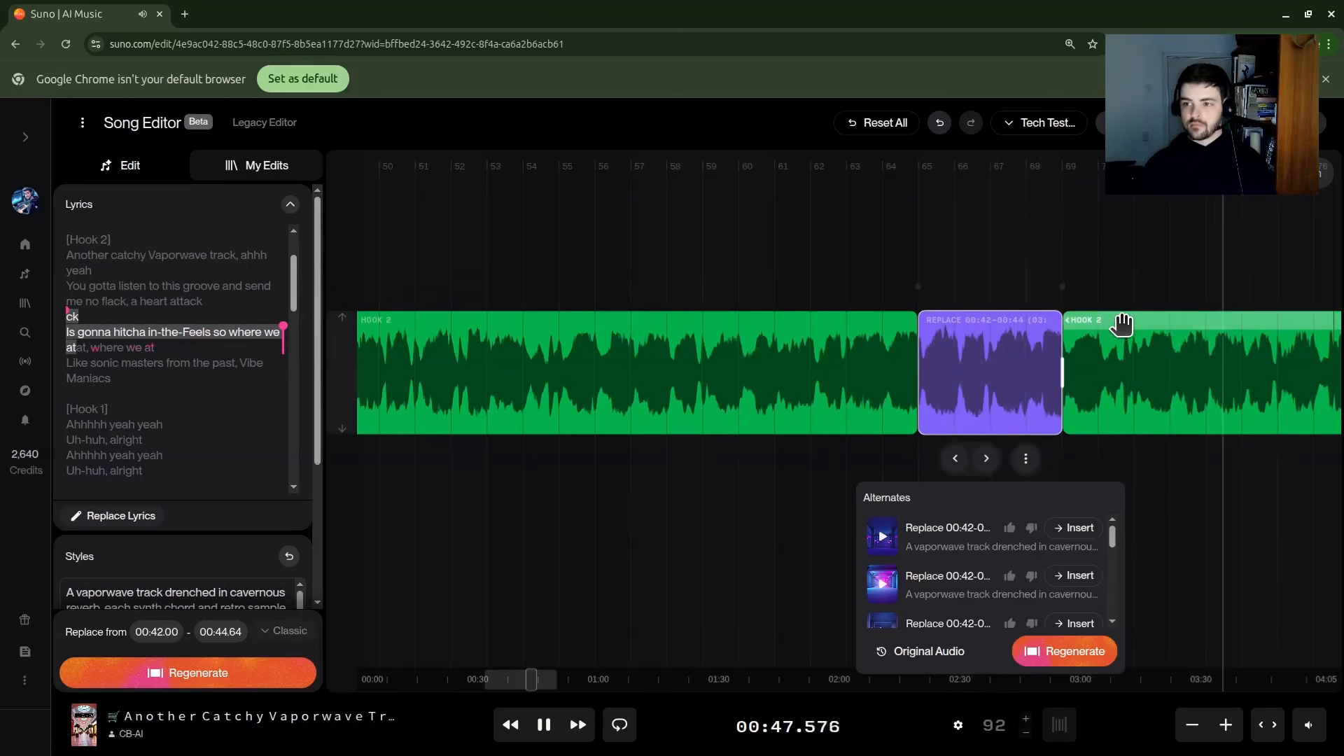
{"action": "key", "text": "space"}
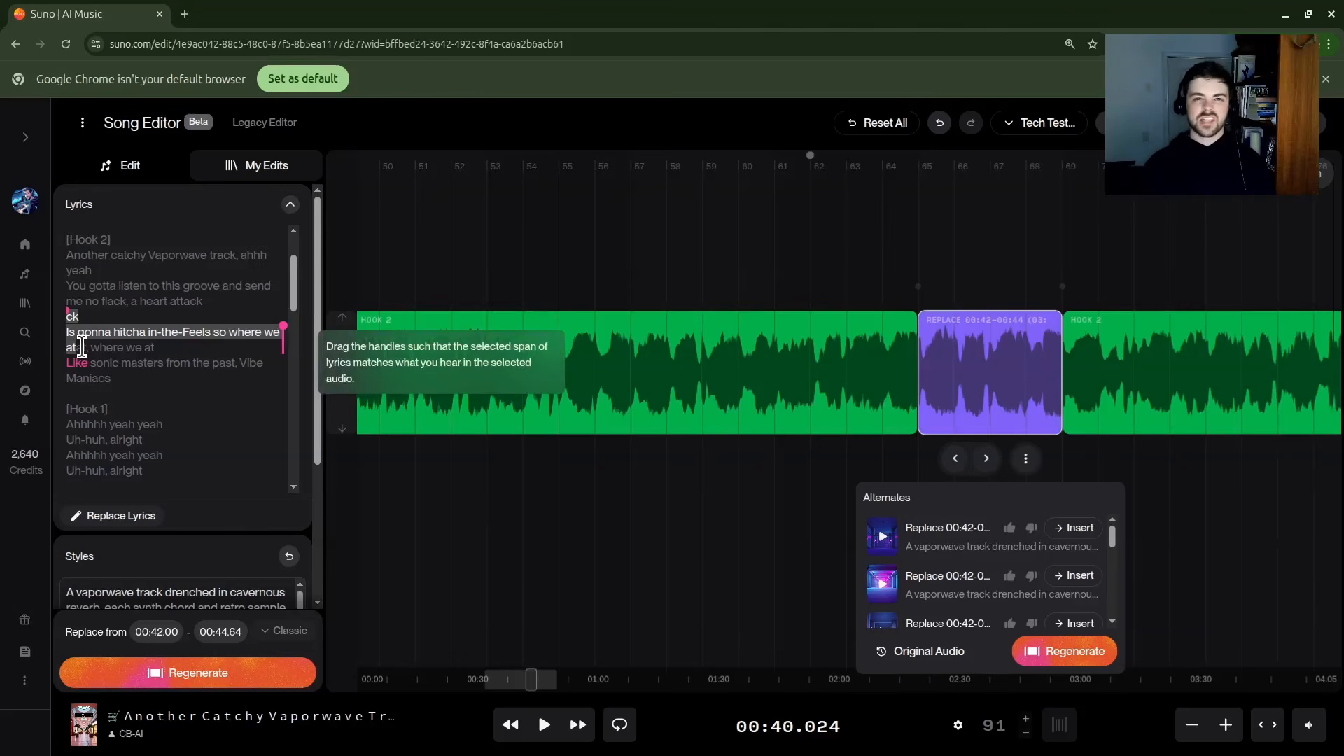
Heal the edits on the Hook 2 clip that directly follows the inserted replacement
{"action": "left_click", "coordinate": [1132, 327]}
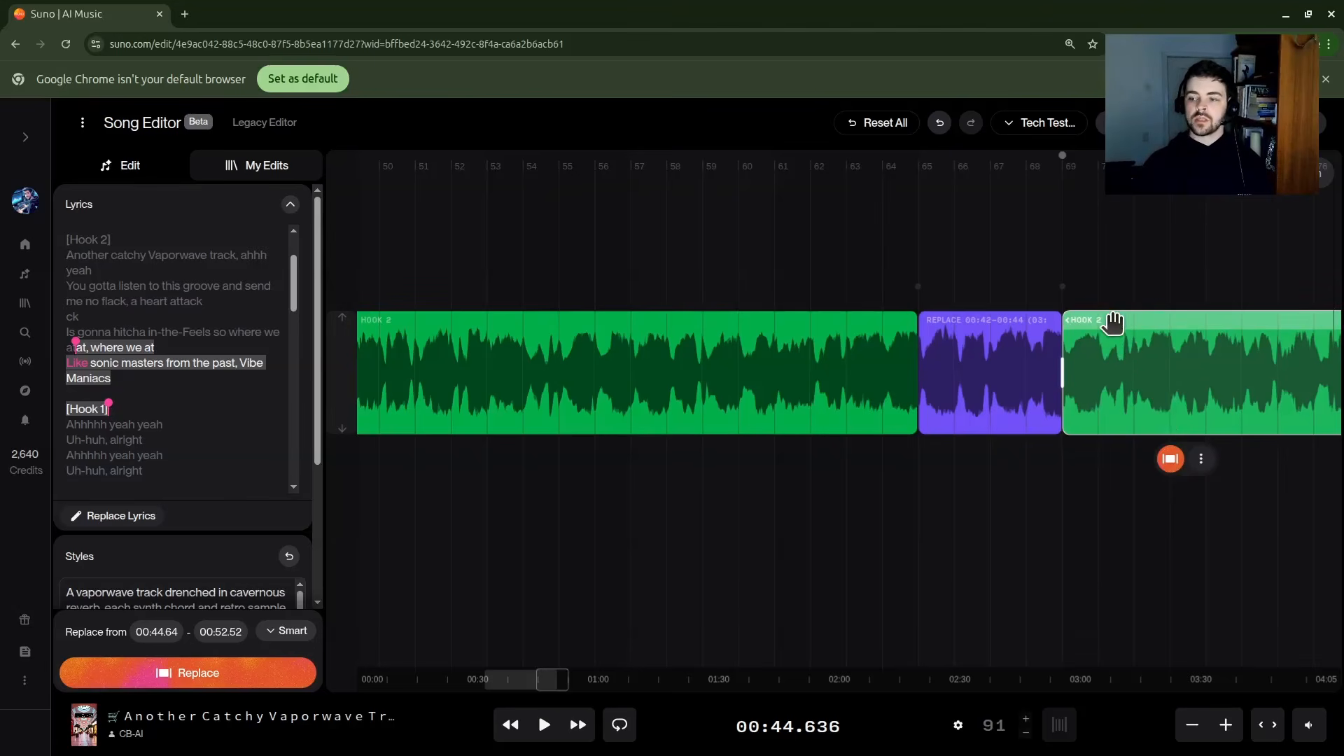
{"action": "left_click", "coordinate": [1202, 459]}
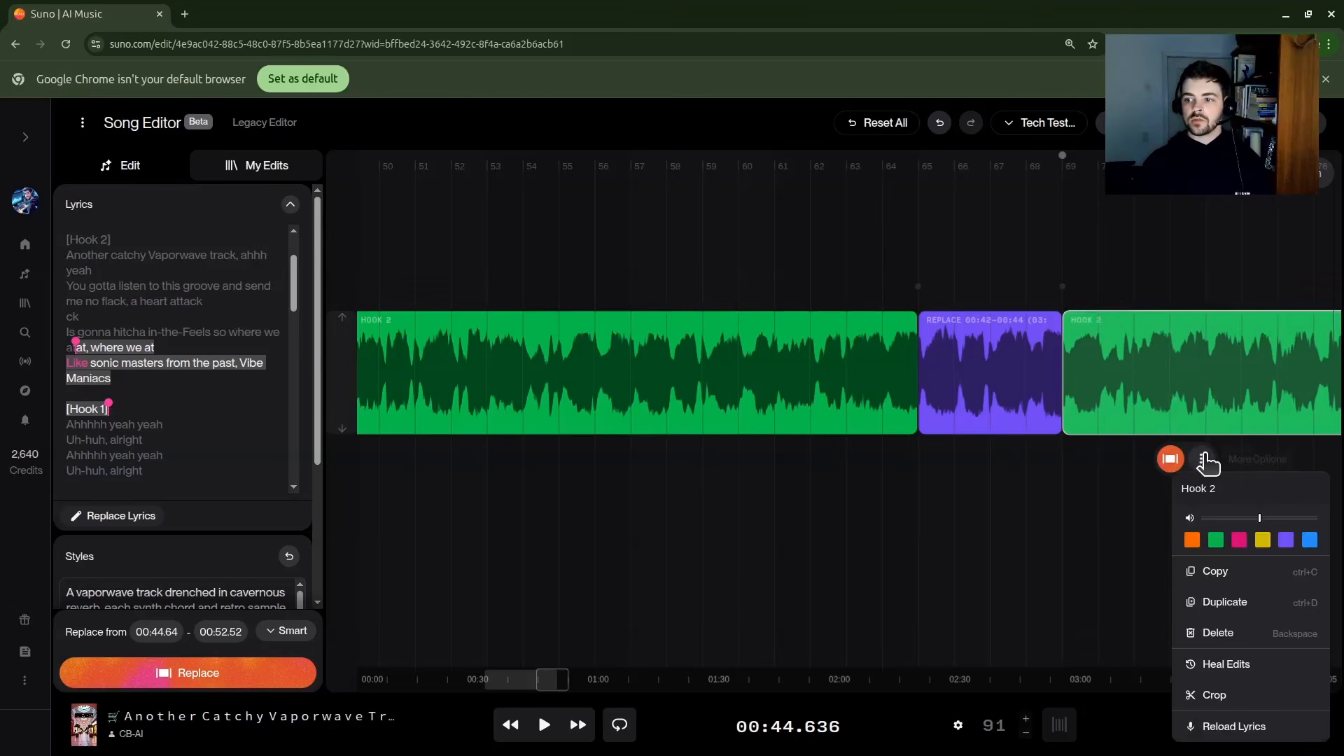
{"action": "left_click", "coordinate": [1225, 665]}
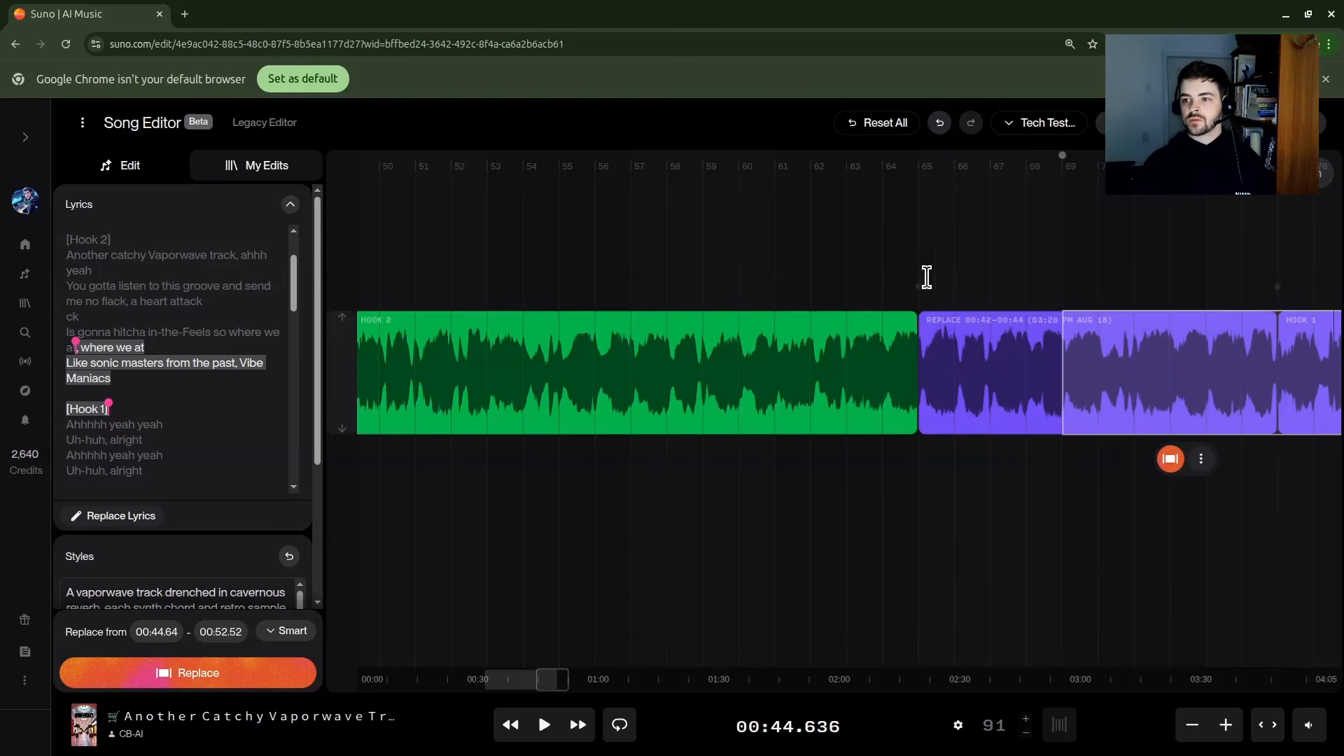
Play the healed passage from just before the replacement clip into the following Hook 1 section, and stop it
{"action": "left_click", "coordinate": [867, 266]}
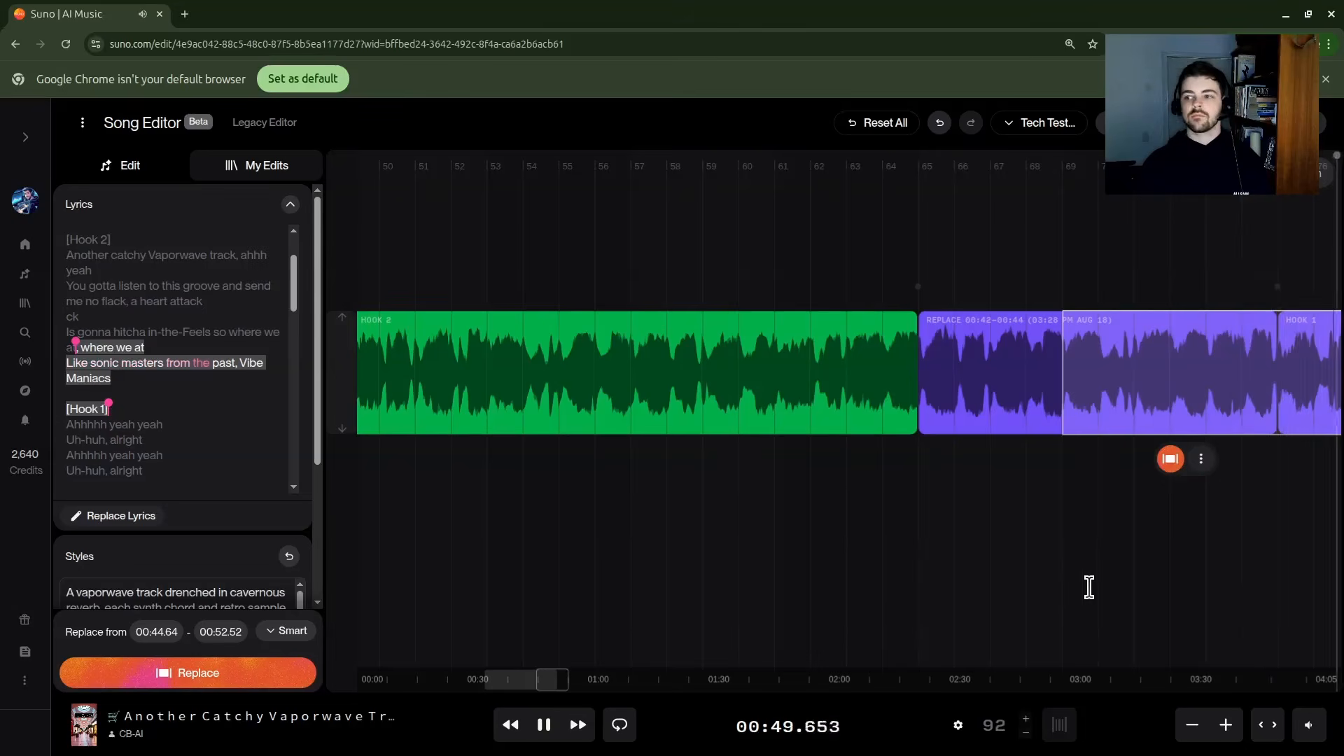
{"action": "scroll", "coordinate": [1090, 587], "scroll_direction": "down", "scroll_amount": 1}
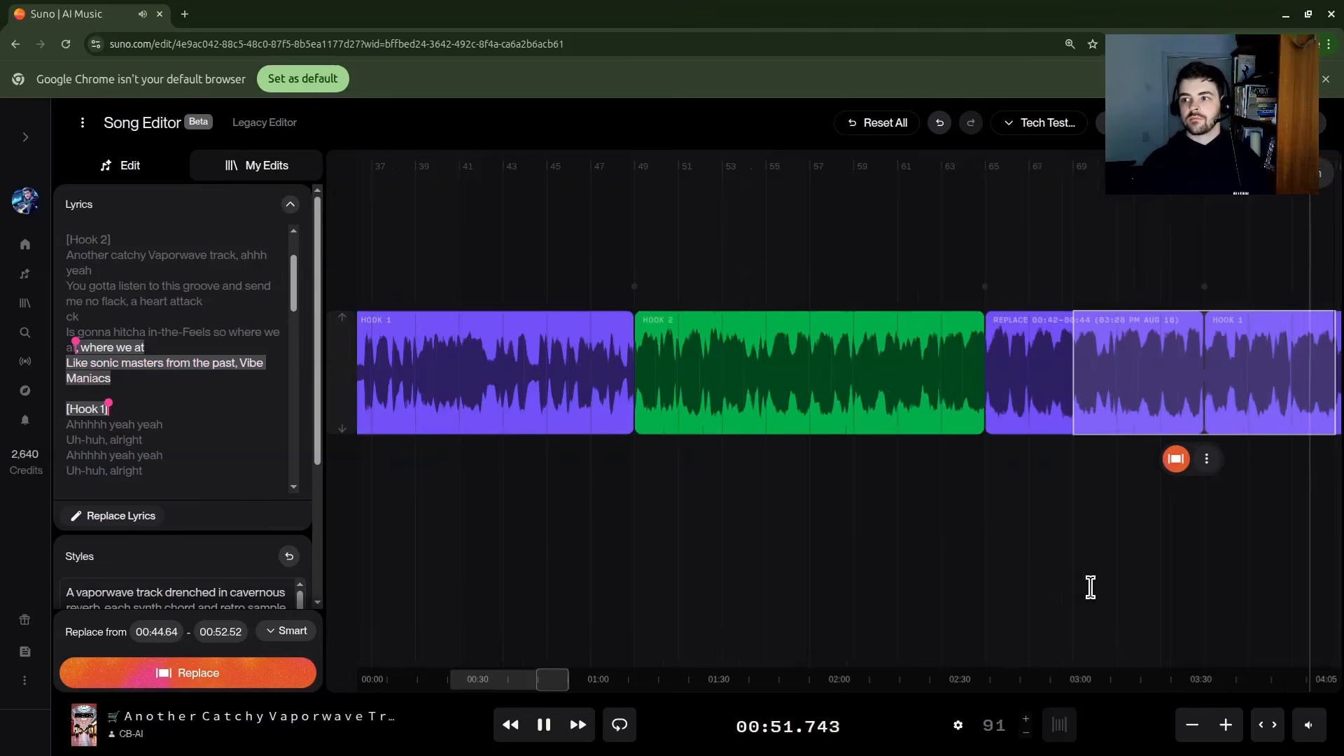
{"action": "left_click", "coordinate": [543, 726]}
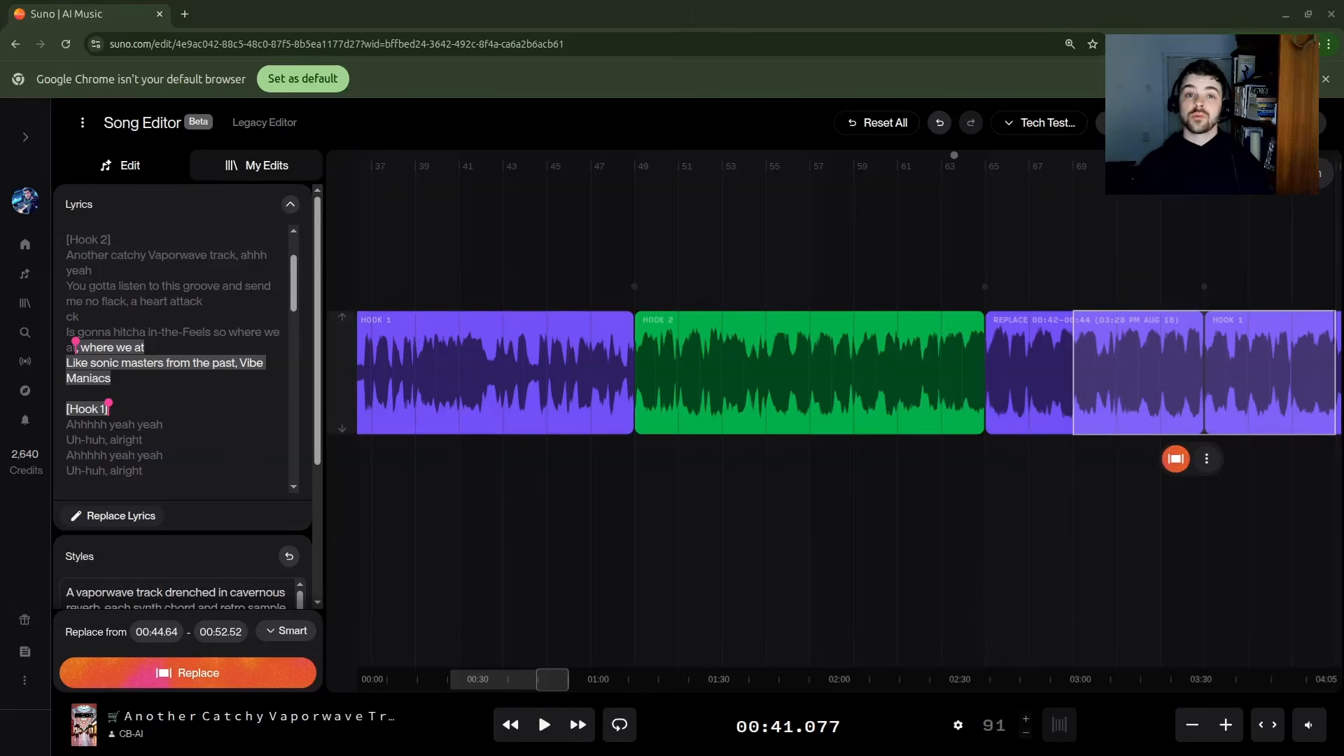
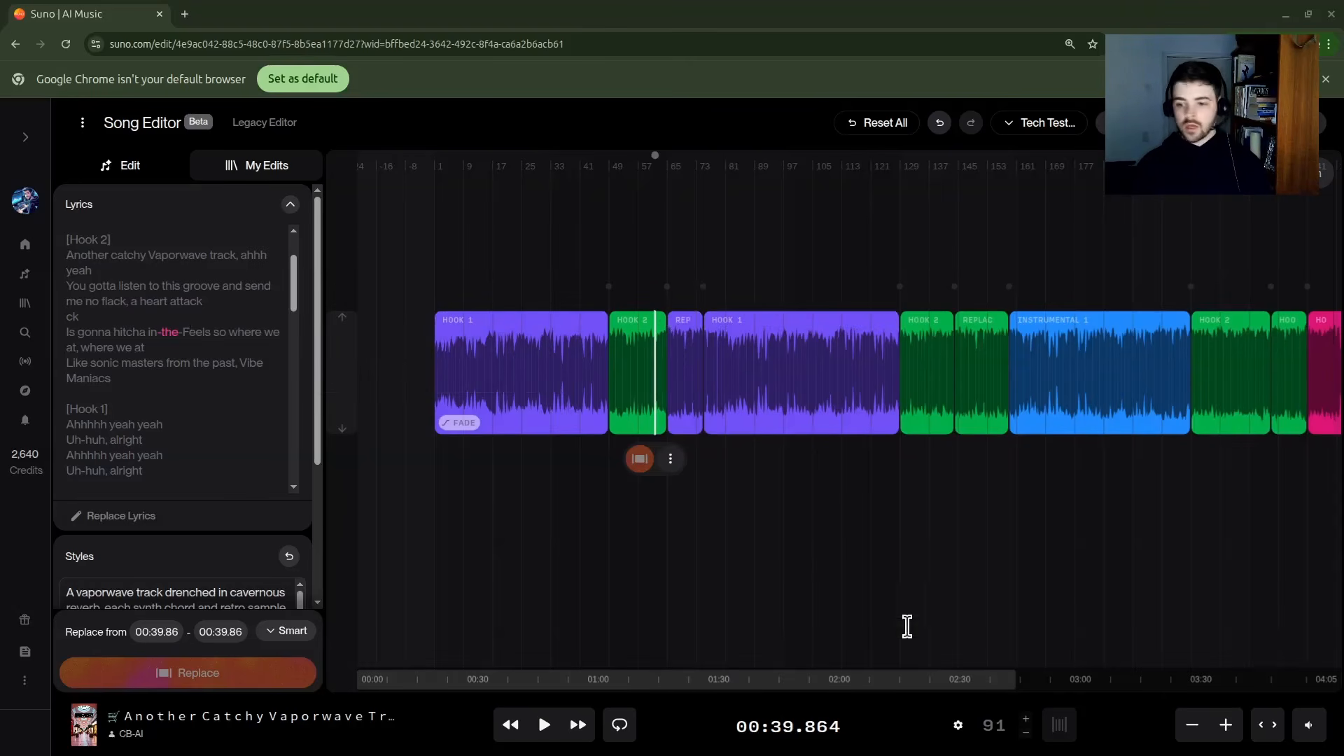
Play the audio from near the end of the replacement clip across its join with the following Hook 1 section
{"action": "left_click", "coordinate": [1226, 729]}
{"action": "left_click", "coordinate": [1226, 728]}
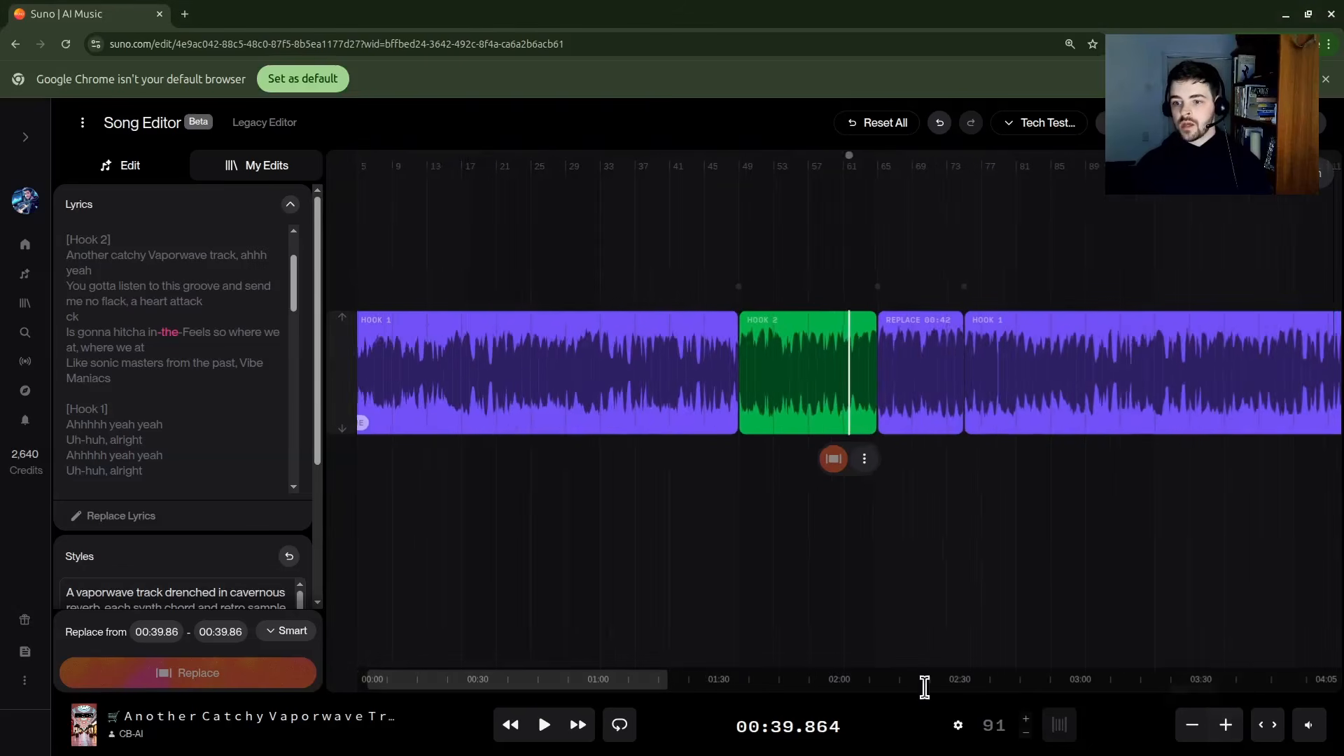
{"action": "left_click_drag", "start_coordinate": [622, 682], "coordinate": [688, 678]}
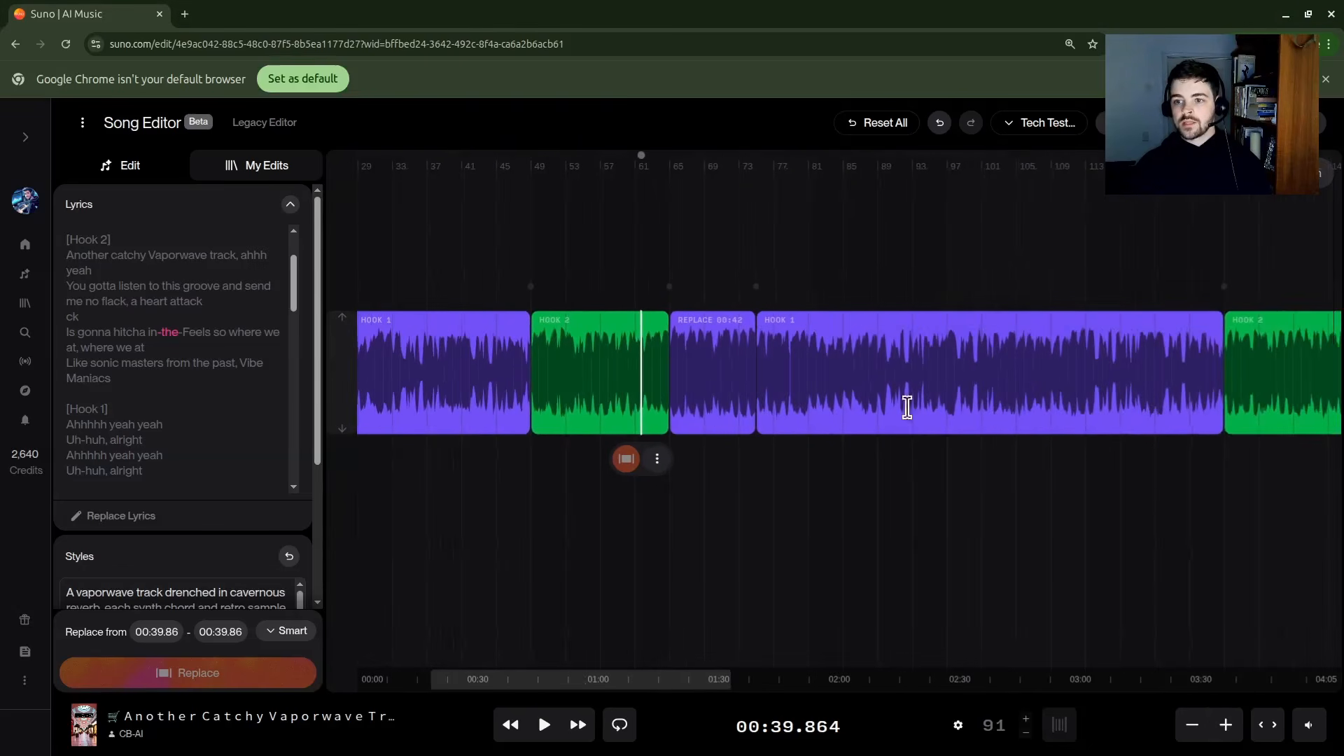
{"action": "left_click", "coordinate": [713, 327]}
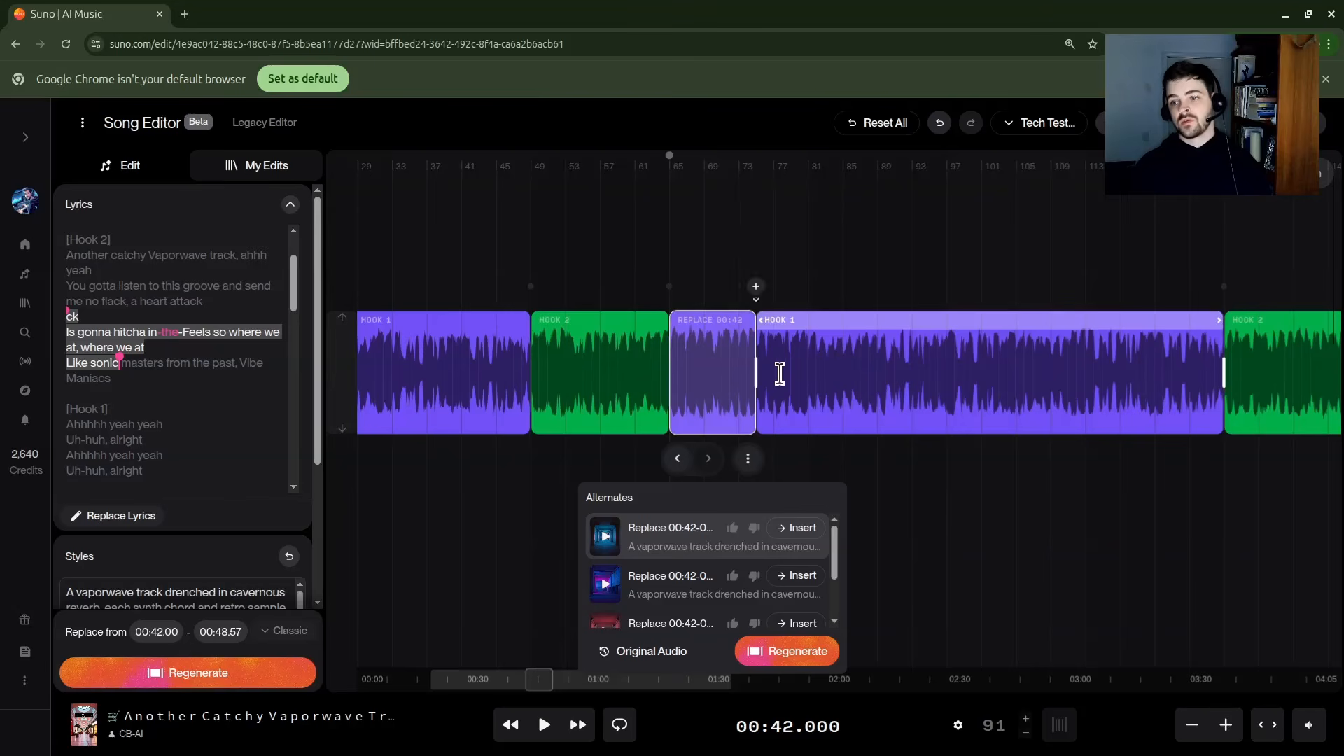
{"action": "left_click", "coordinate": [768, 405]}
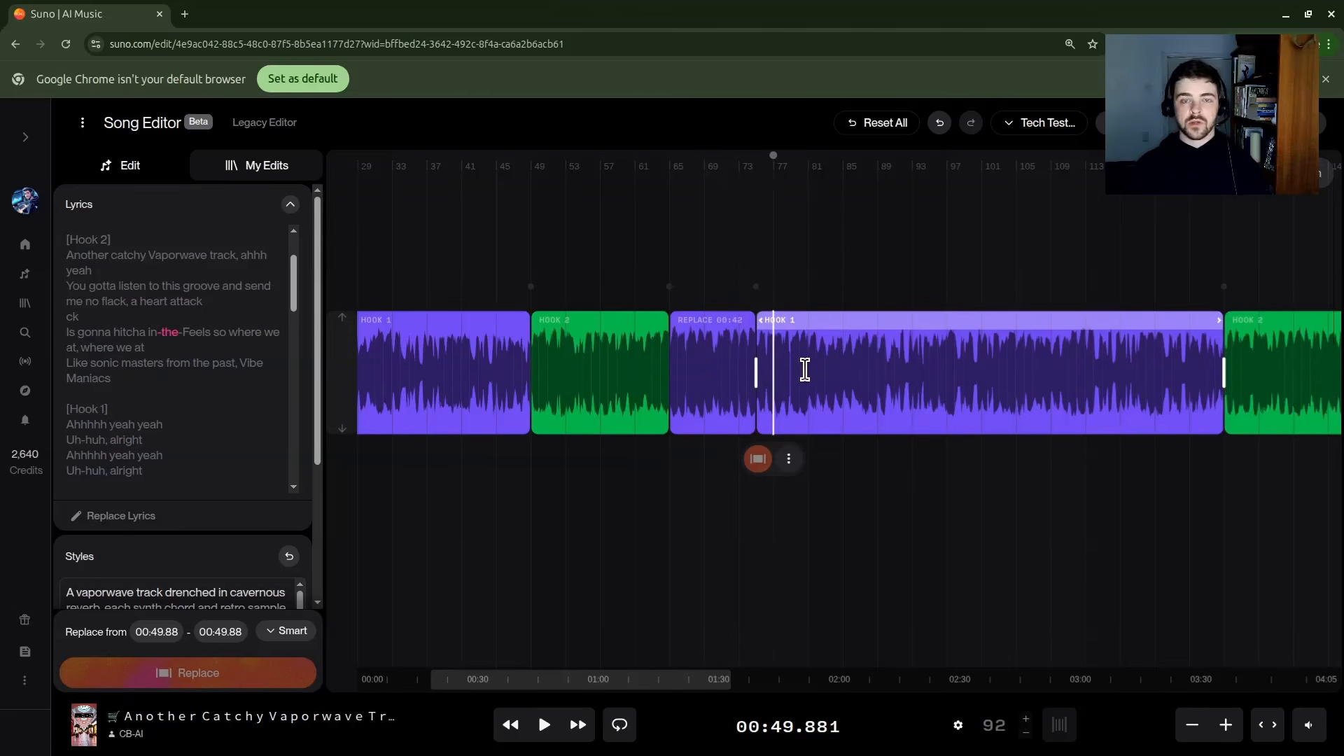
{"action": "left_click", "coordinate": [743, 400]}
{"action": "key", "text": "space"}
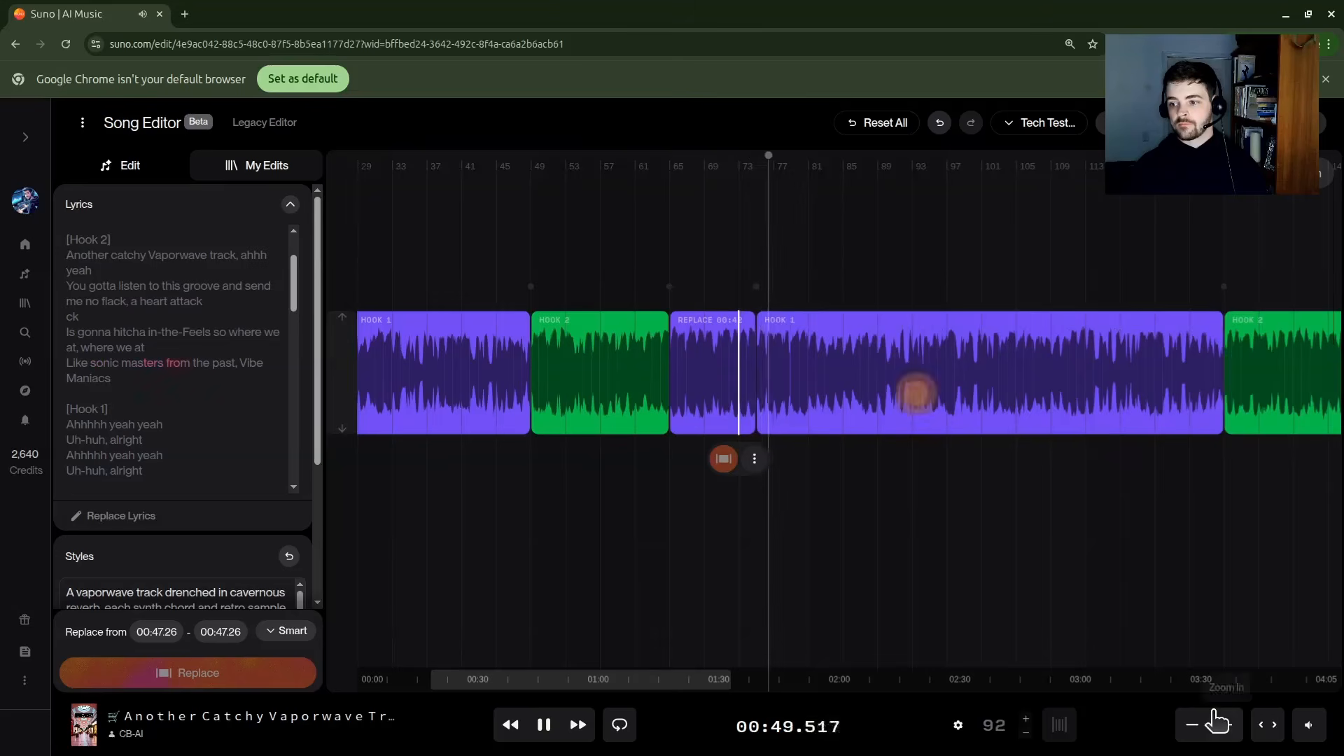
Audition the start of the Hook 1 clip after the replacement and split that clip at 00:52.52
{"action": "left_click", "coordinate": [1225, 725]}
{"action": "left_click", "coordinate": [1225, 725]}
{"action": "left_click", "coordinate": [610, 680]}
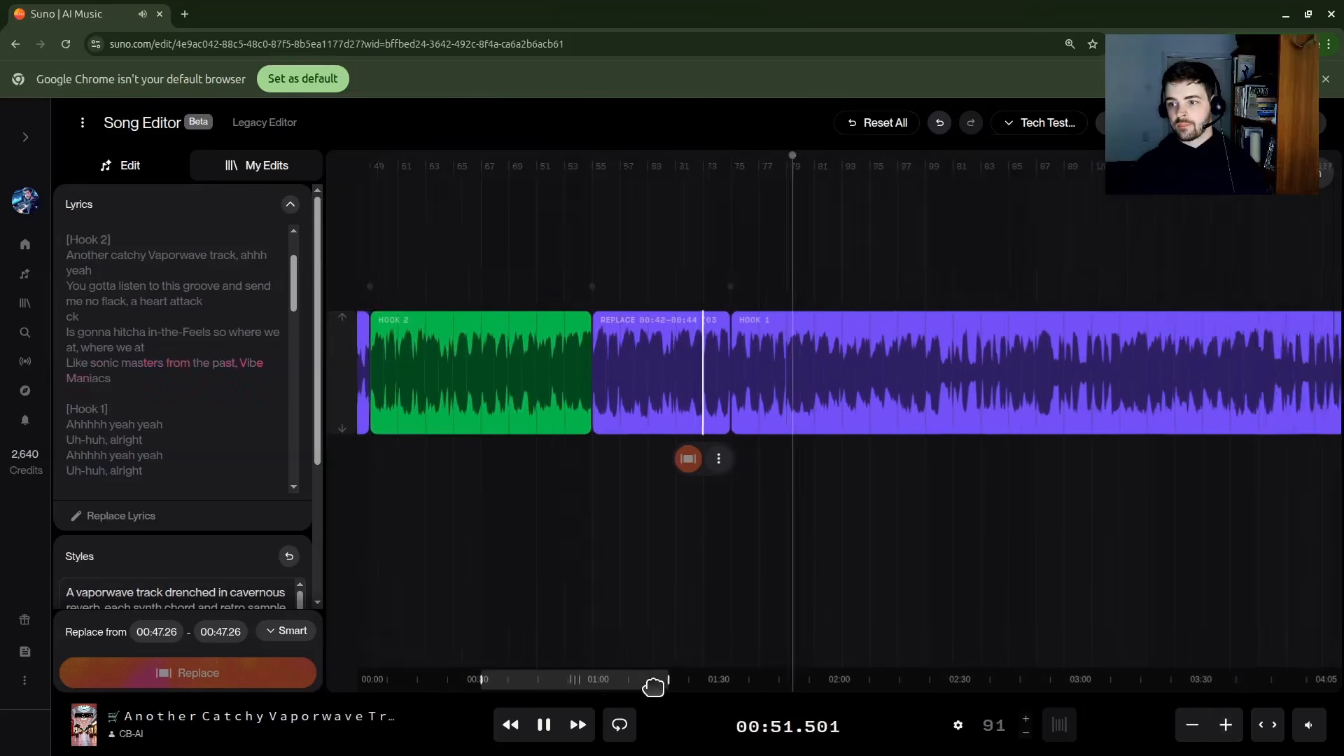
{"action": "left_click", "coordinate": [656, 384]}
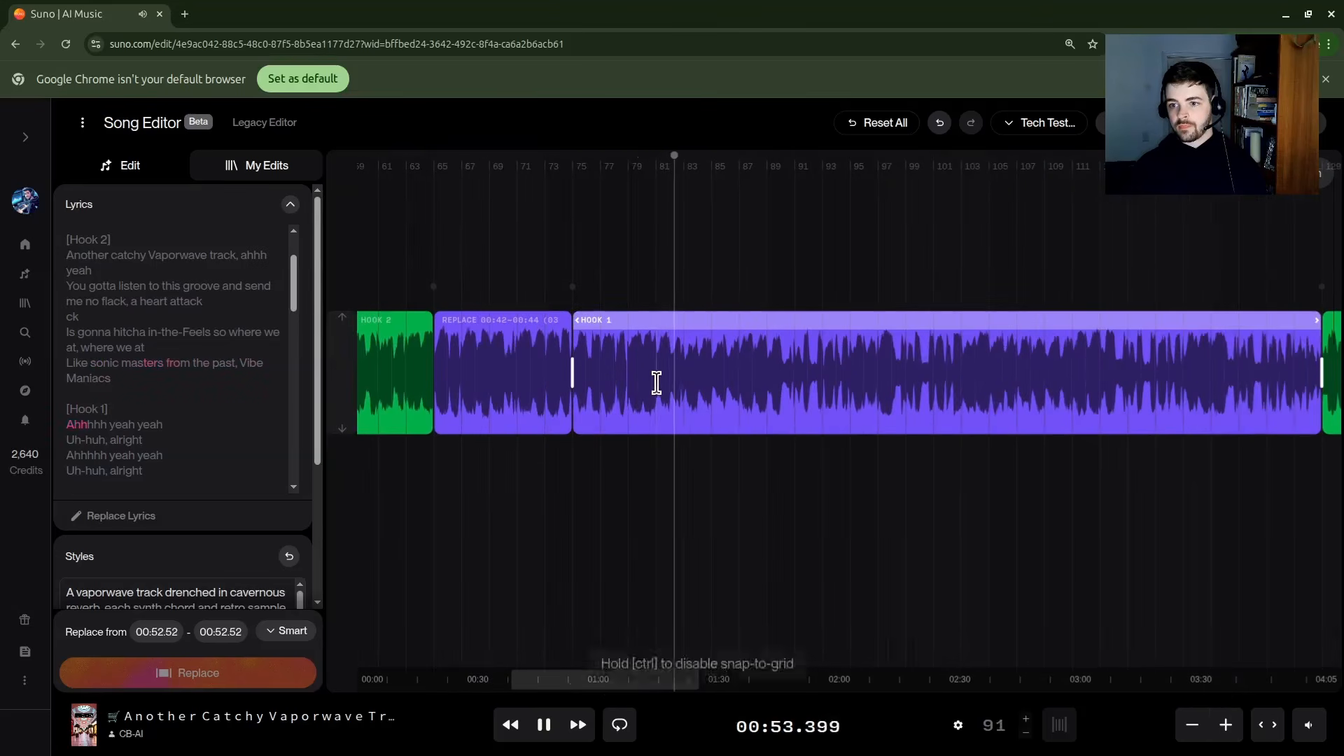
{"action": "key", "text": "space"}
{"action": "key", "text": "space"}
{"action": "key", "text": "space"}
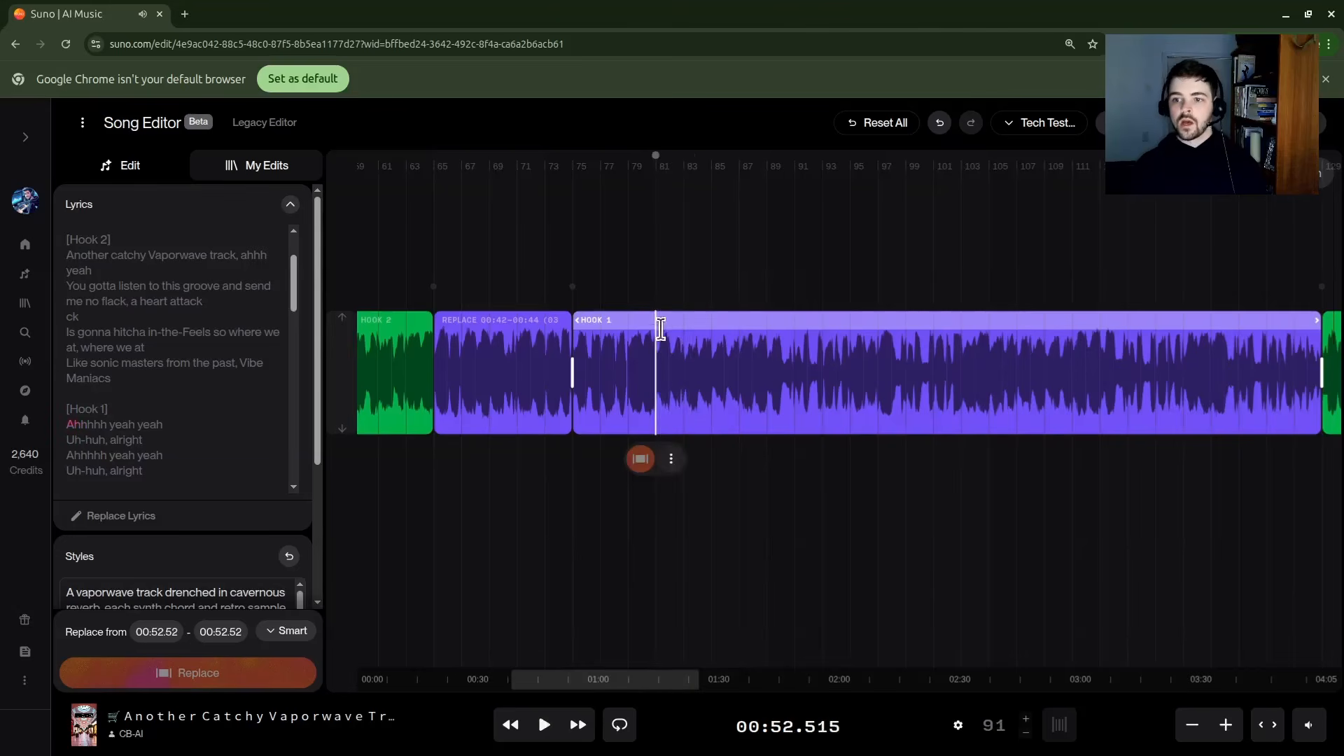
{"action": "right_click", "coordinate": [656, 376]}
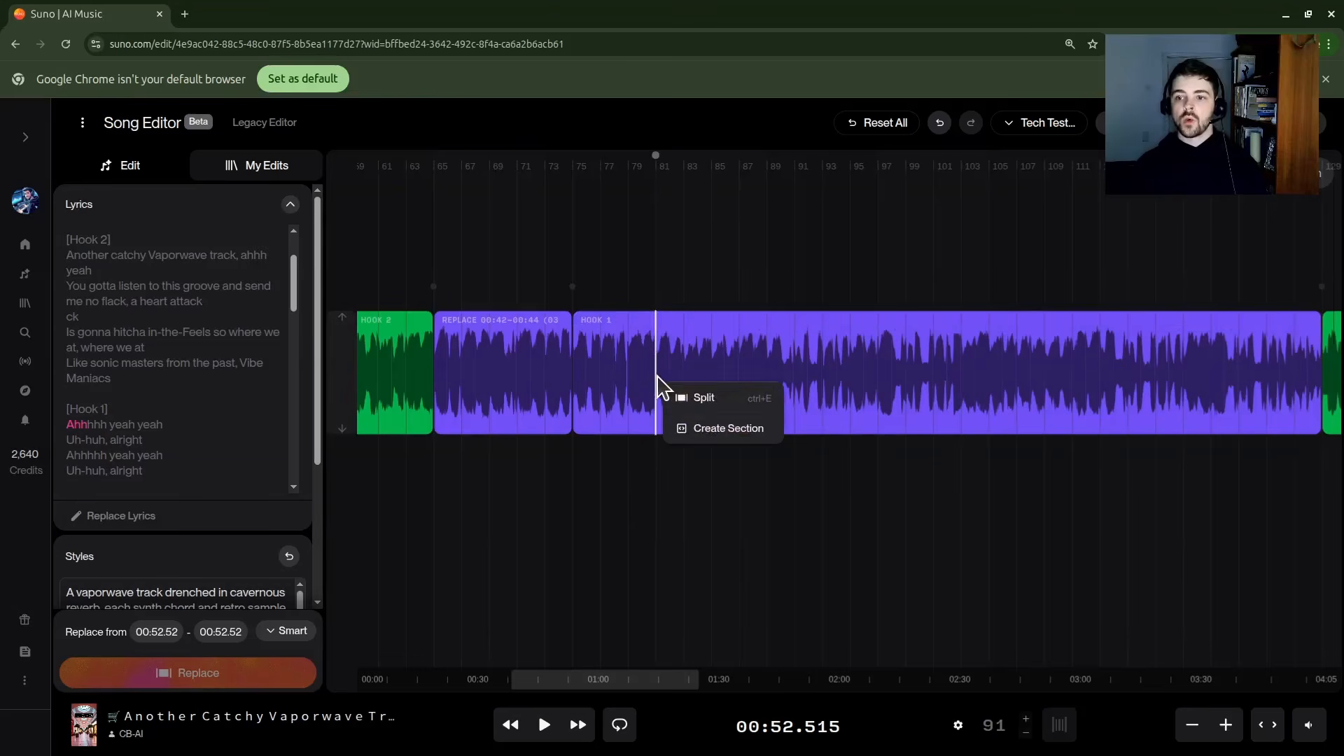
{"action": "left_click", "coordinate": [696, 396]}
{"action": "left_click", "coordinate": [684, 345]}
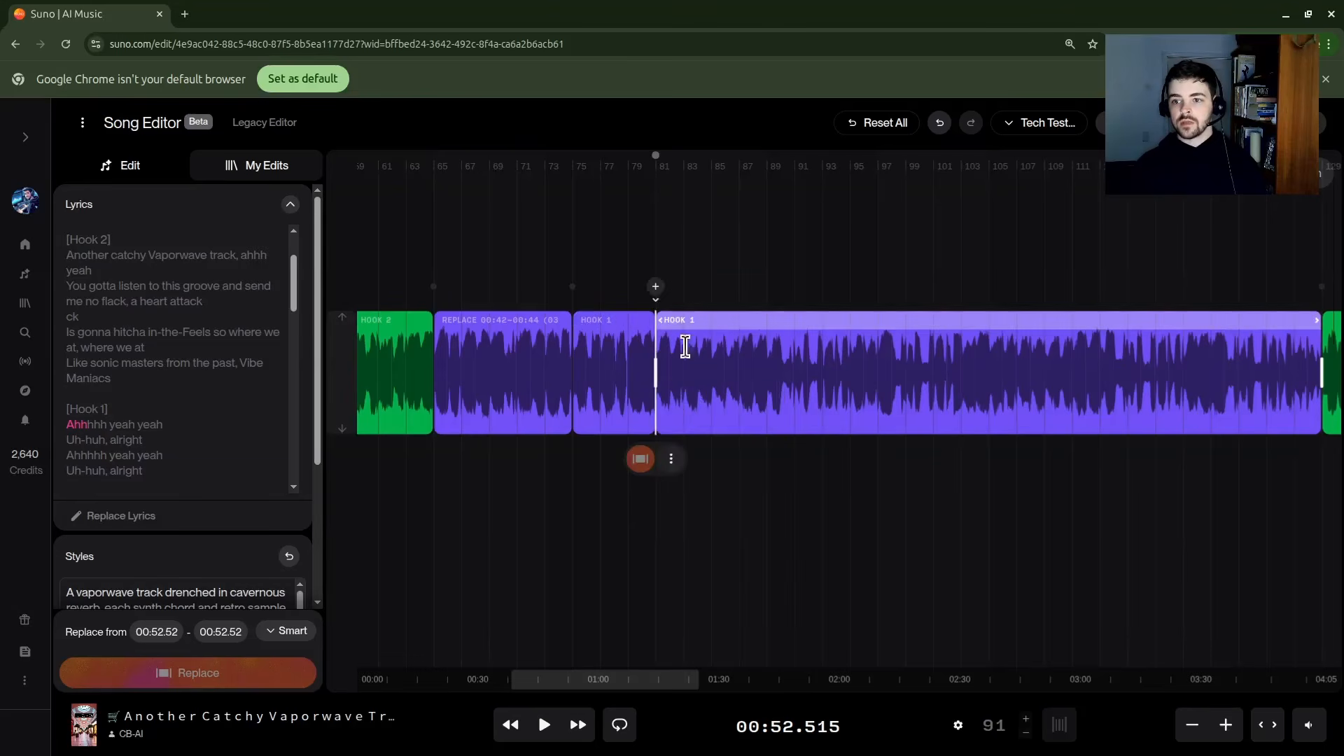
Recolour the replacement clip between 00:42.00 and 00:48.57 green
{"action": "scroll", "coordinate": [734, 363], "scroll_direction": "down", "scroll_amount": 5}
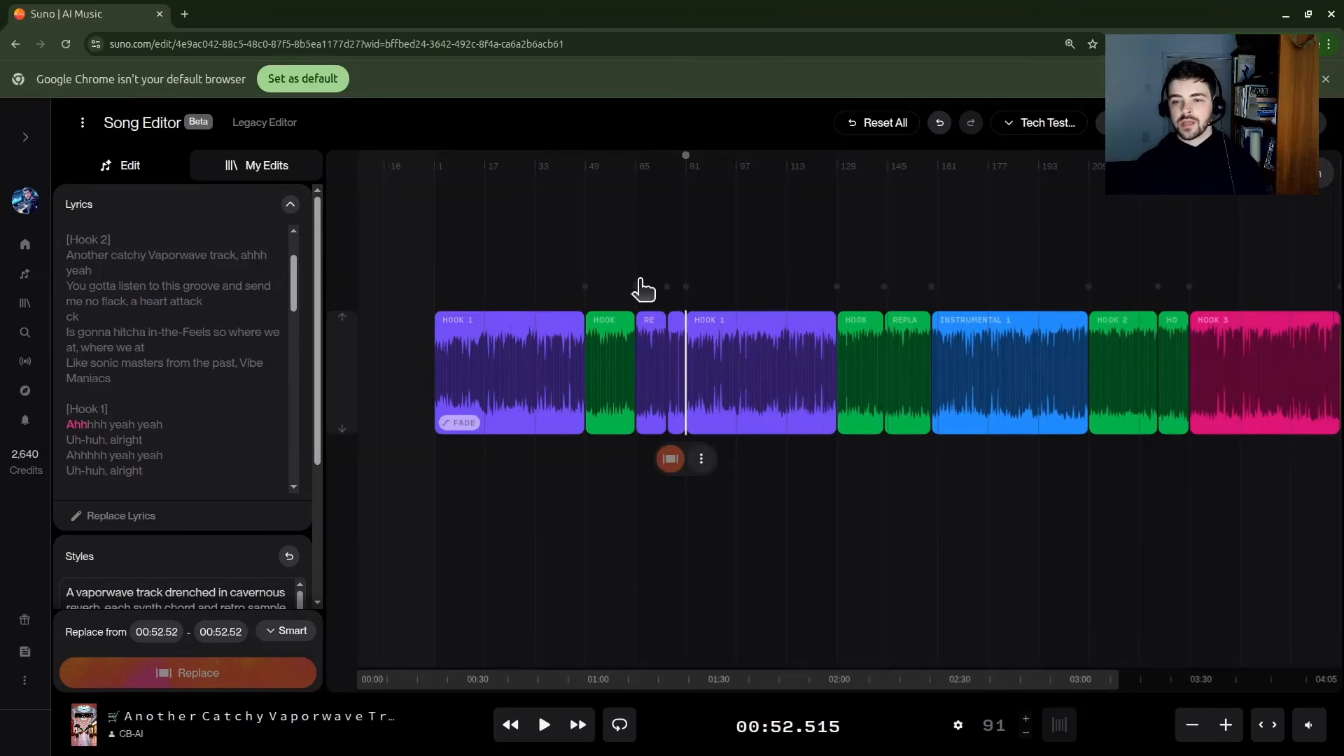
{"action": "left_click", "coordinate": [651, 321]}
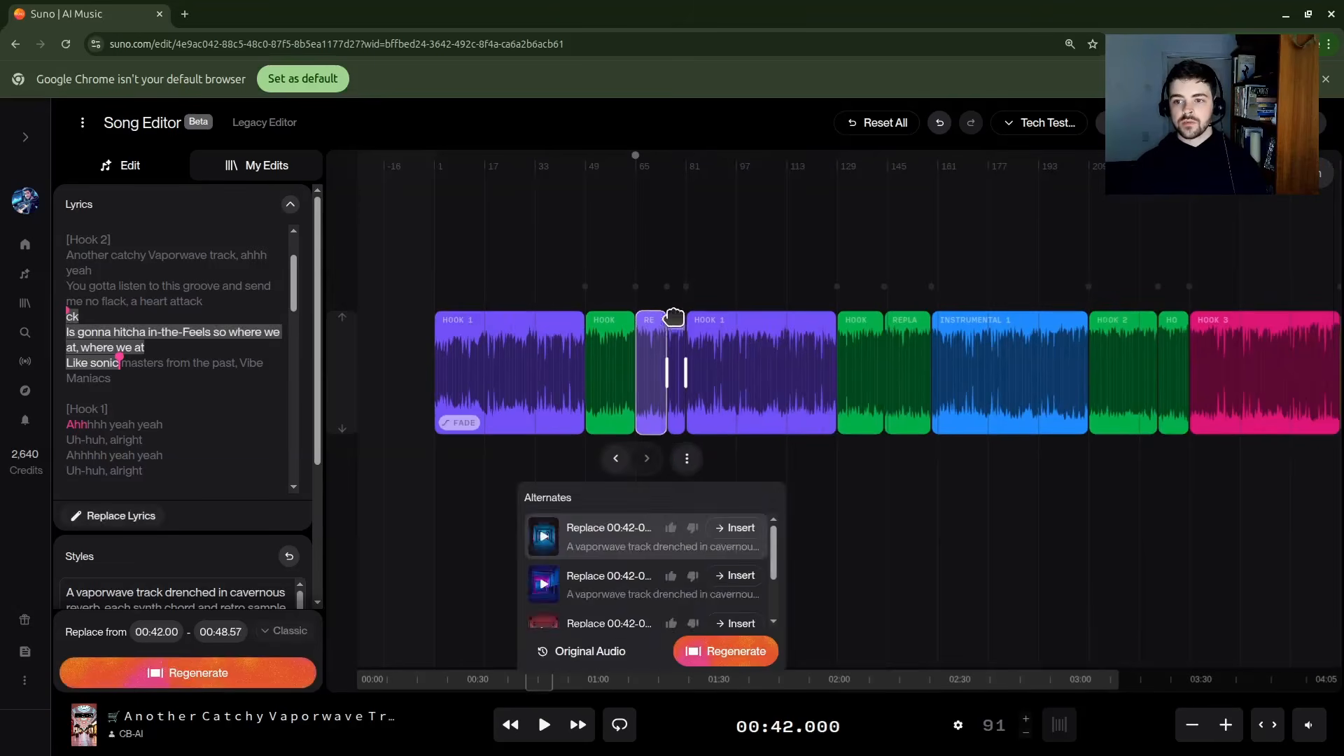
{"action": "left_click", "coordinate": [674, 320]}
{"action": "right_click", "coordinate": [669, 316]}
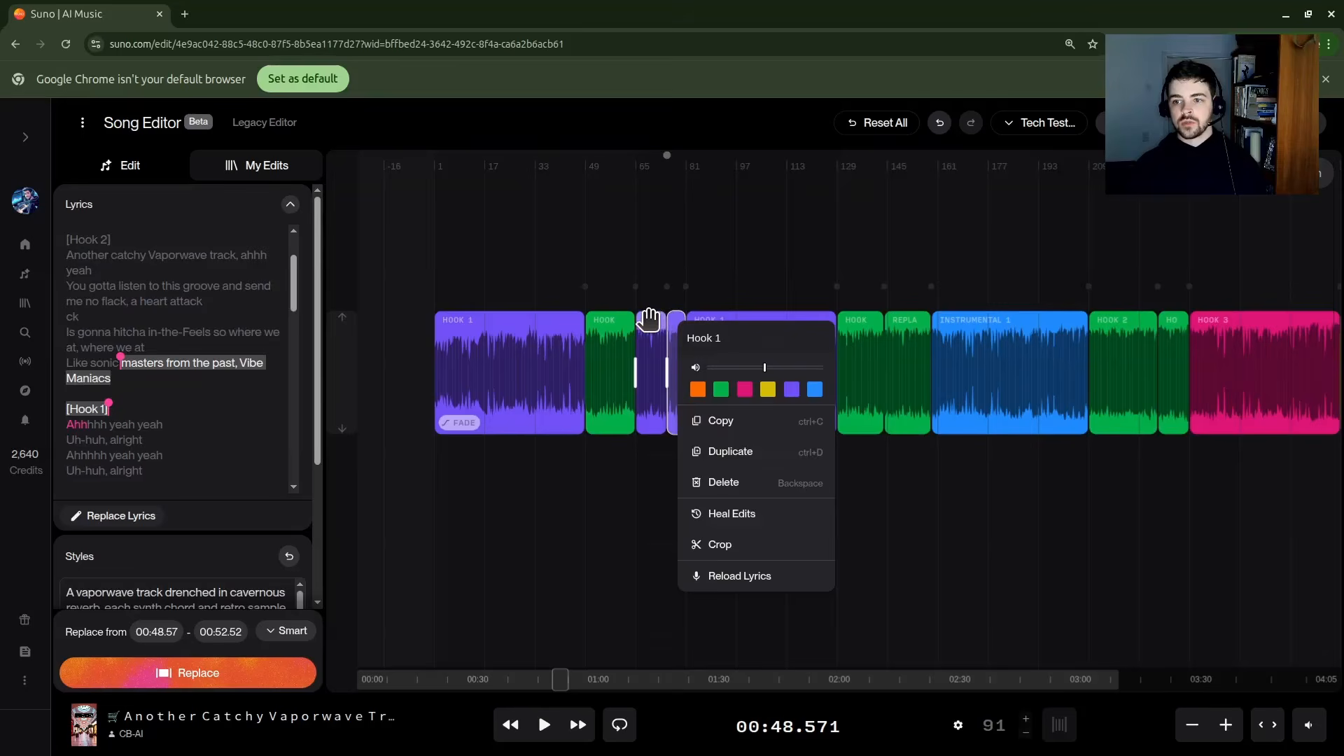
{"action": "left_click", "coordinate": [649, 322]}
{"action": "right_click", "coordinate": [651, 323]}
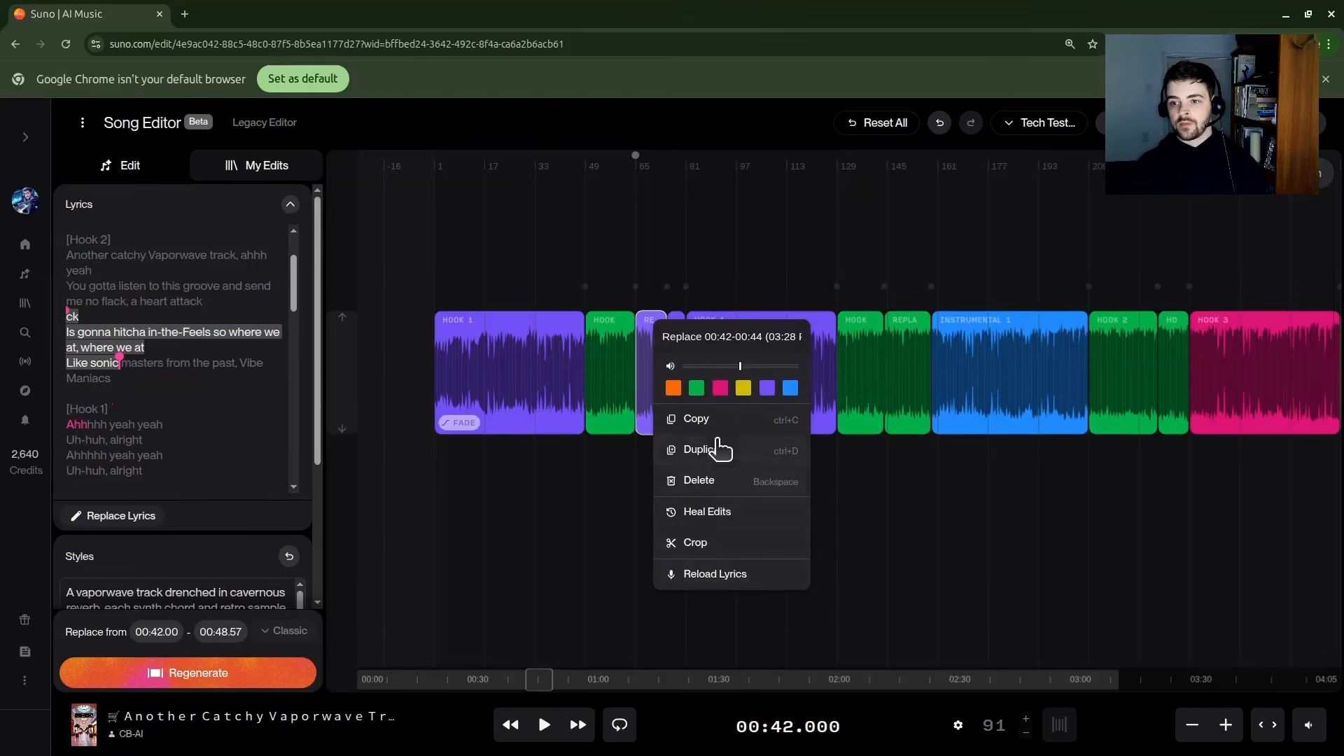
{"action": "left_click", "coordinate": [696, 388]}
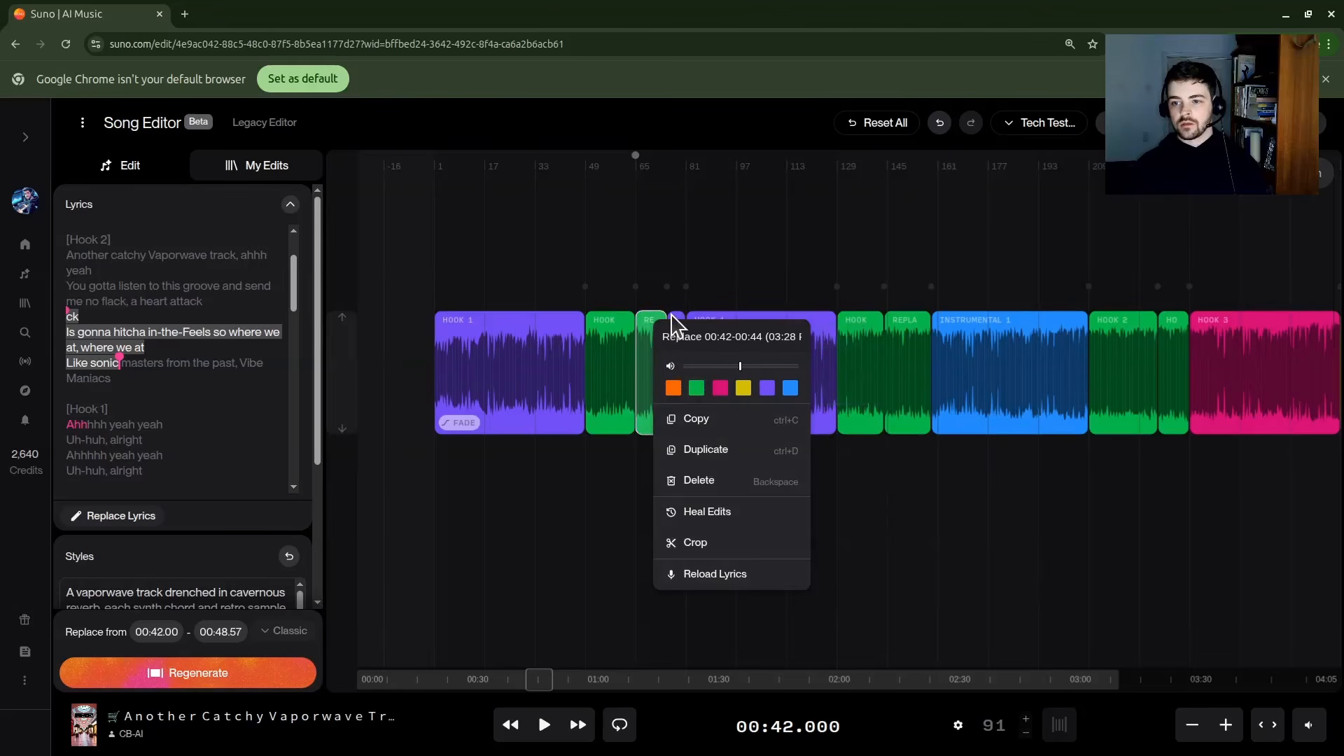
{"action": "left_click", "coordinate": [672, 334]}
{"action": "left_click", "coordinate": [743, 278]}
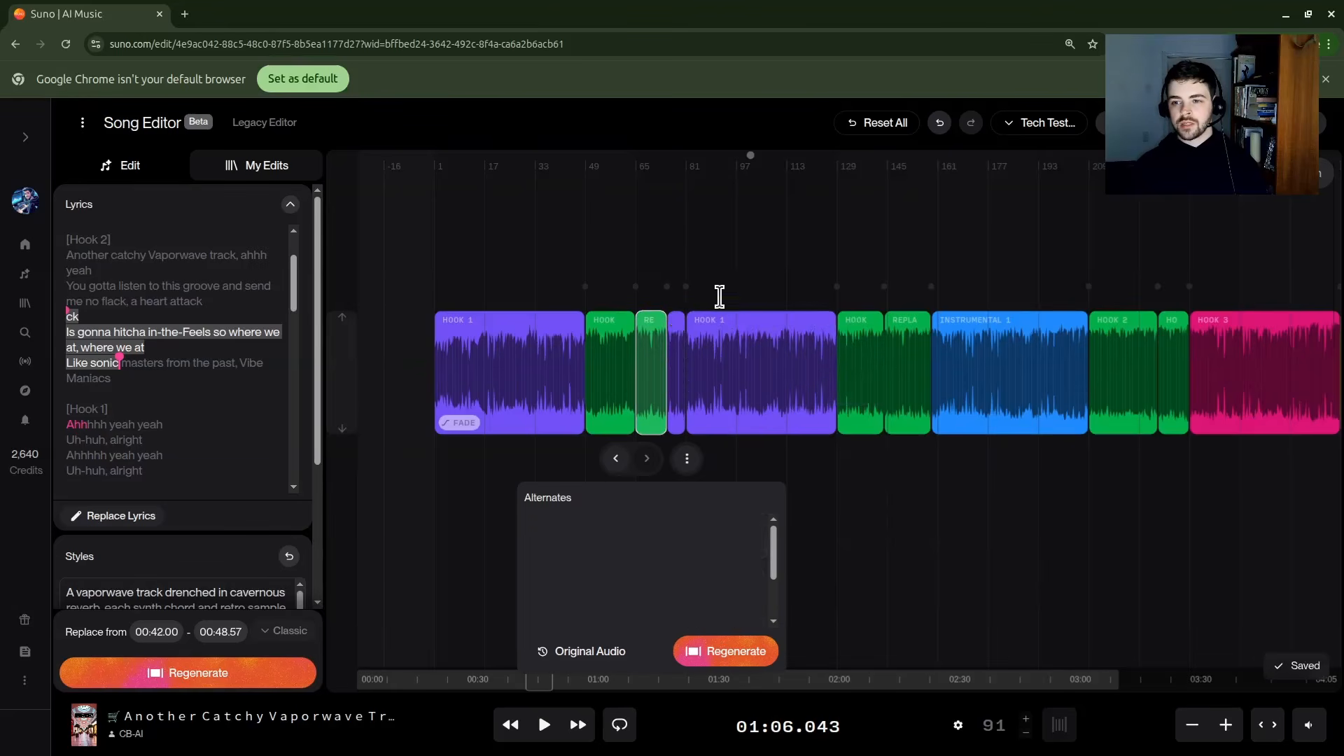
Recolour the short Hook 1 clip between 00:48.57 and 00:52.52 green
{"action": "left_click", "coordinate": [674, 321]}
{"action": "right_click", "coordinate": [676, 319]}
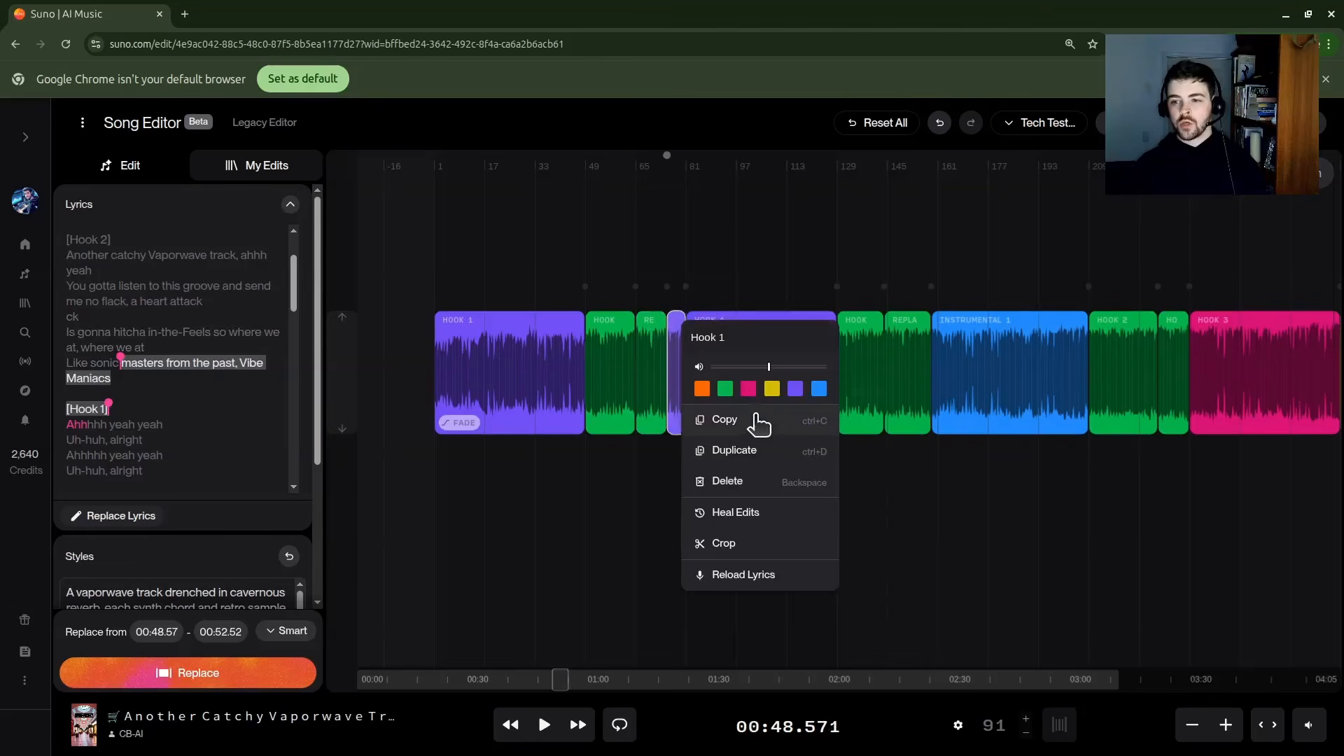
{"action": "left_click", "coordinate": [725, 388]}
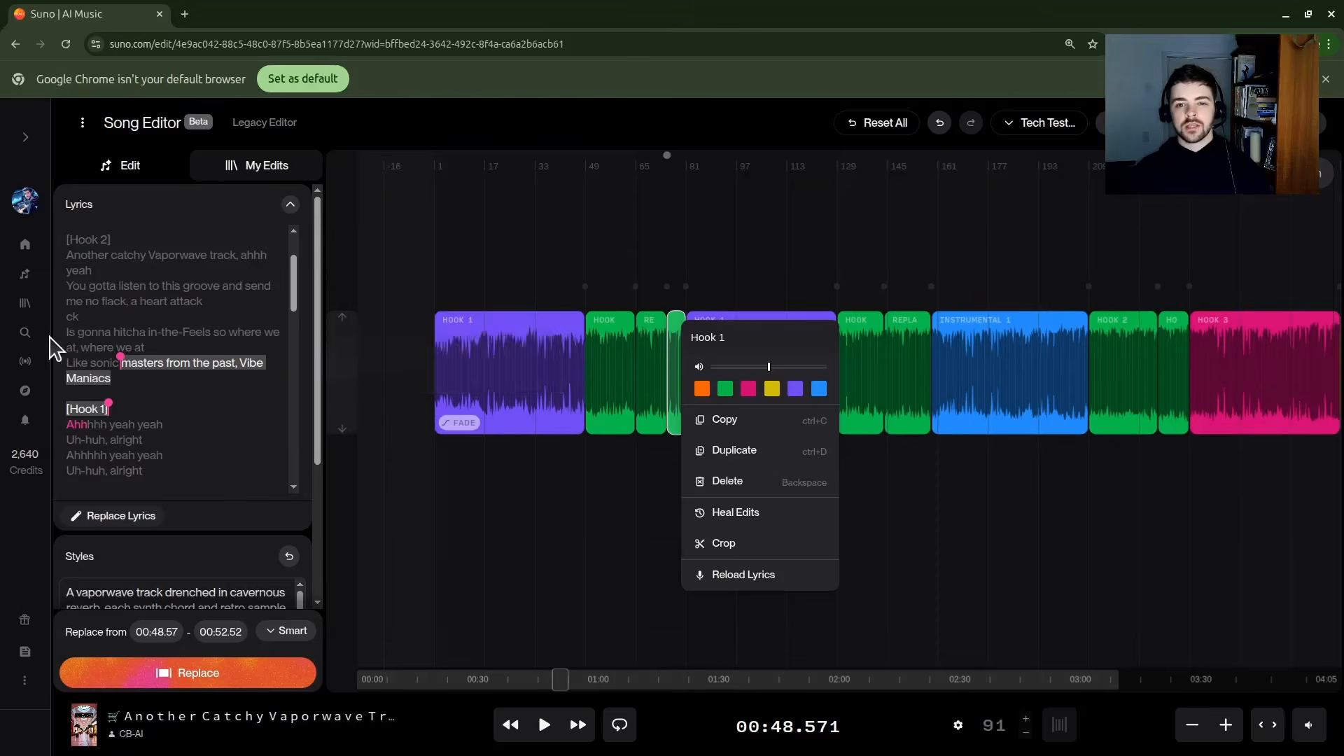
{"action": "left_click", "coordinate": [279, 341]}
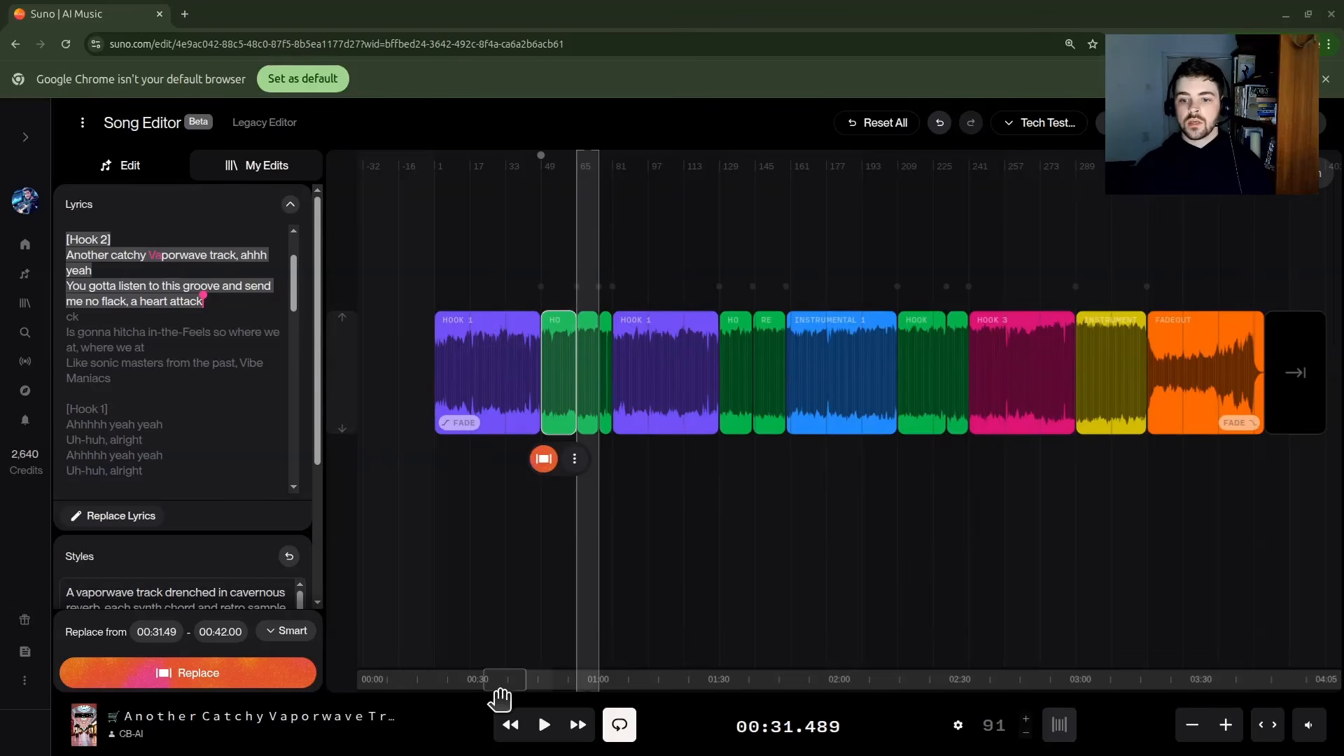
Examine the first Hook 2 clip, its replacement clip and the joins around them up close
{"action": "left_click", "coordinate": [1225, 725]}
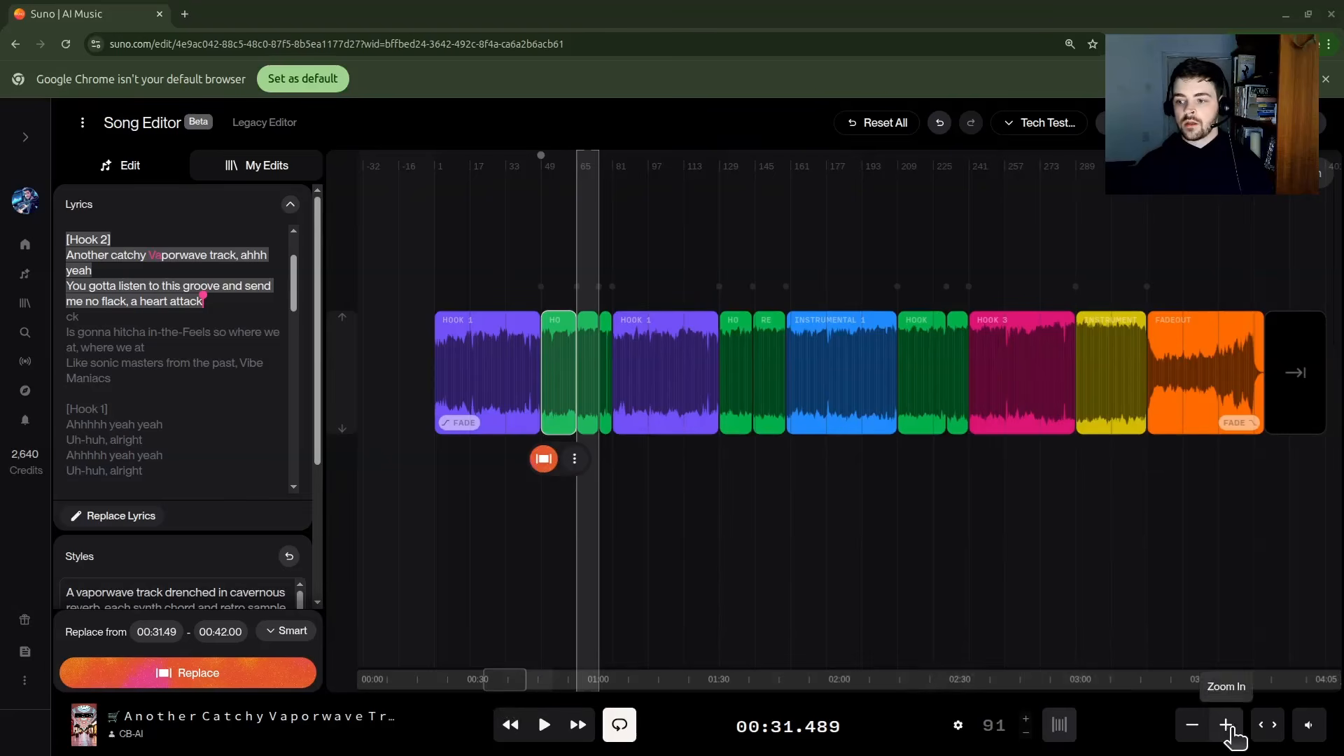
{"action": "left_click", "coordinate": [1225, 725]}
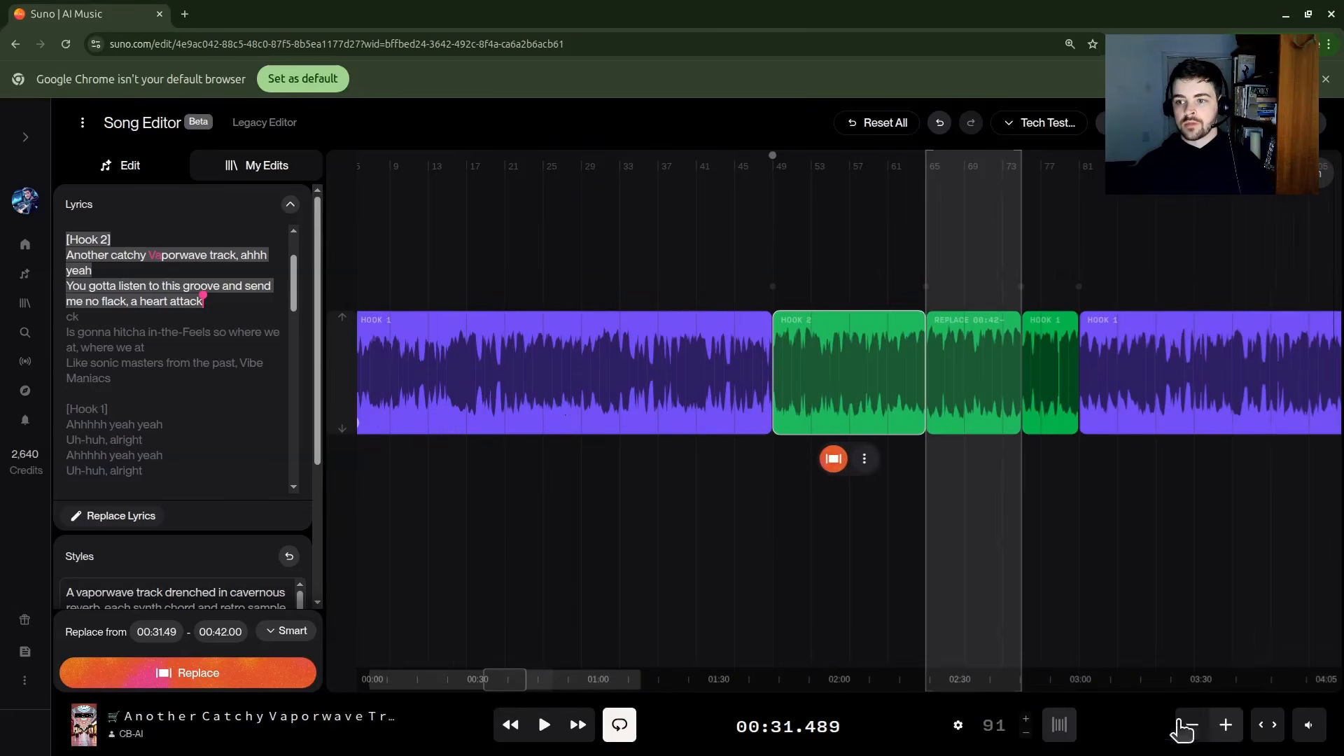
{"action": "left_click_drag", "start_coordinate": [525, 678], "coordinate": [581, 670]}
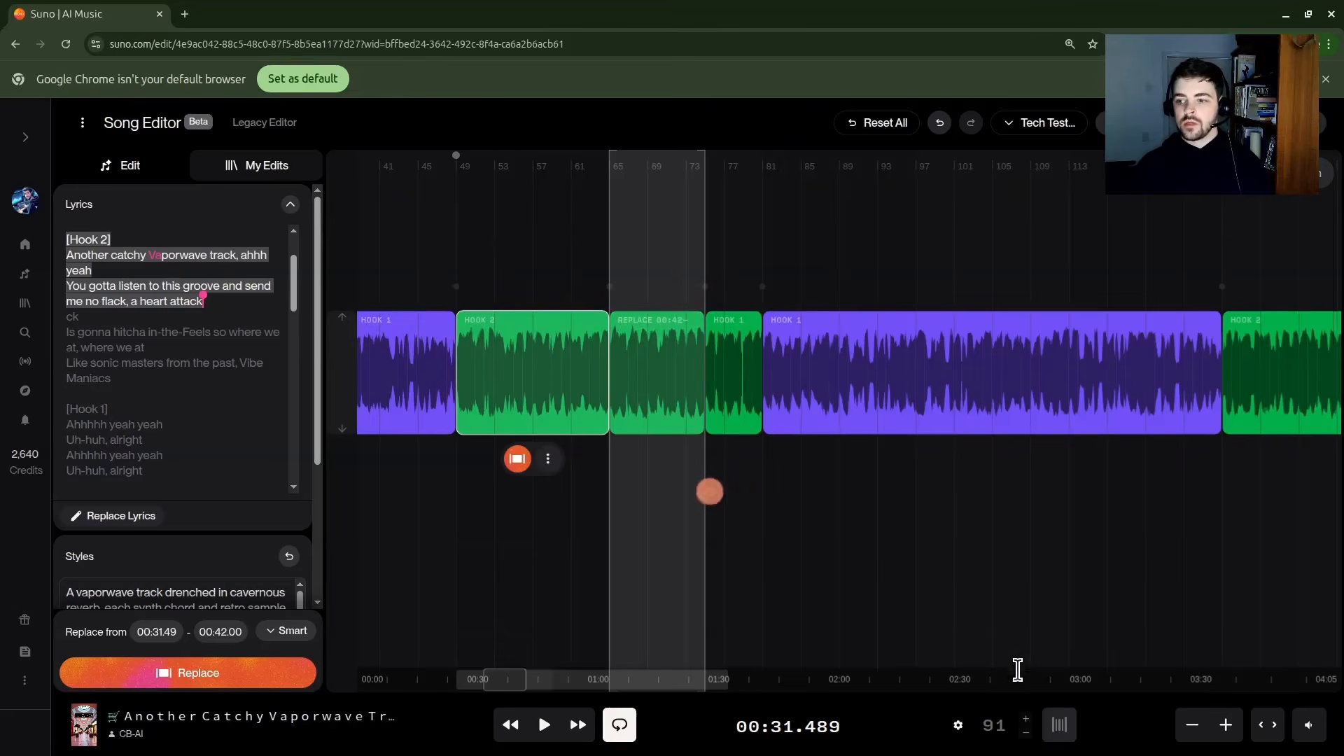
{"action": "left_click", "coordinate": [1225, 725]}
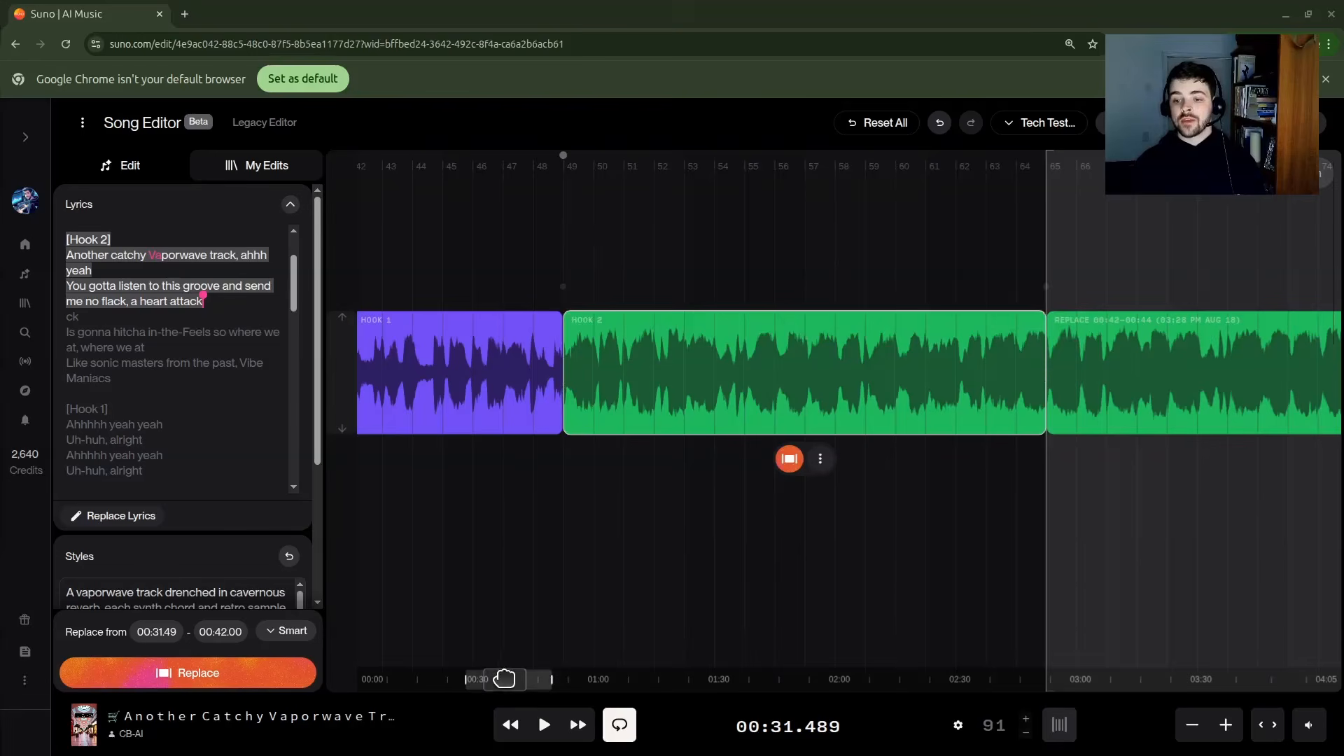
{"action": "left_click_drag", "start_coordinate": [504, 681], "coordinate": [545, 686]}
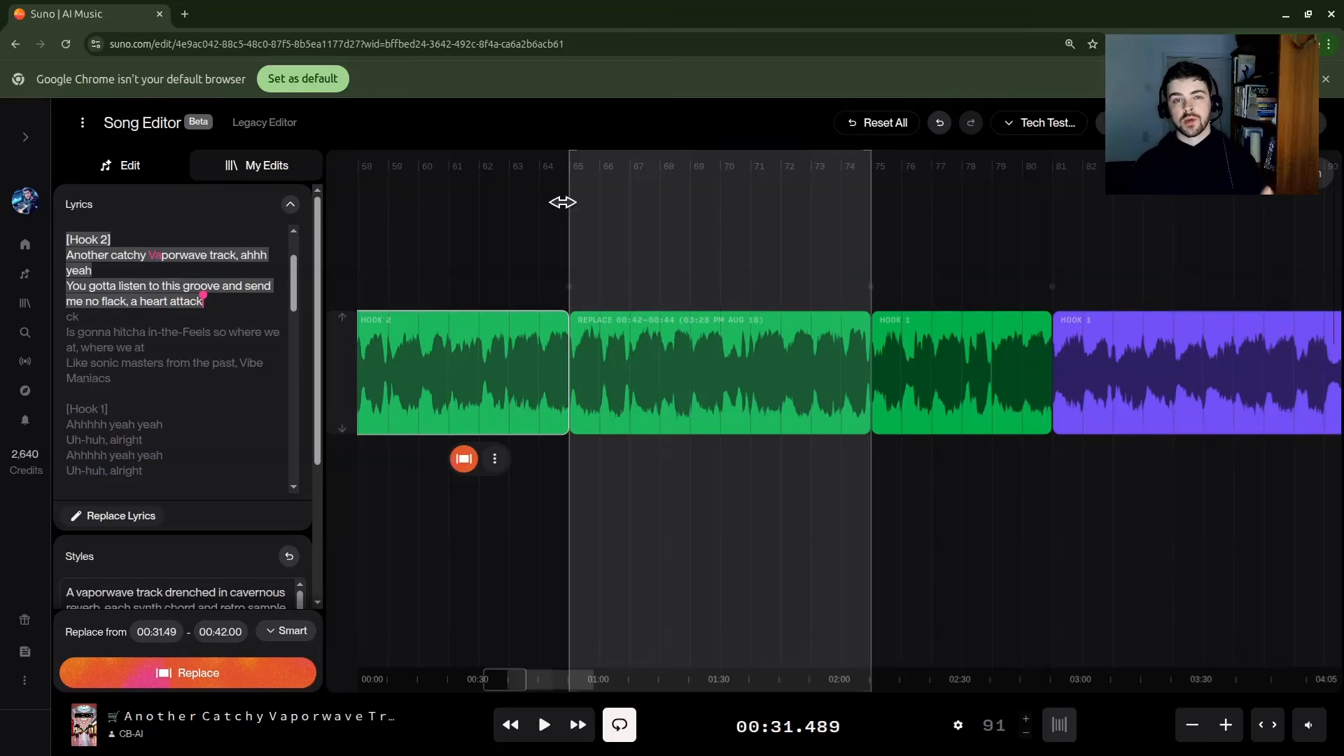
{"action": "left_click", "coordinate": [1192, 728]}
{"action": "left_click", "coordinate": [1192, 732]}
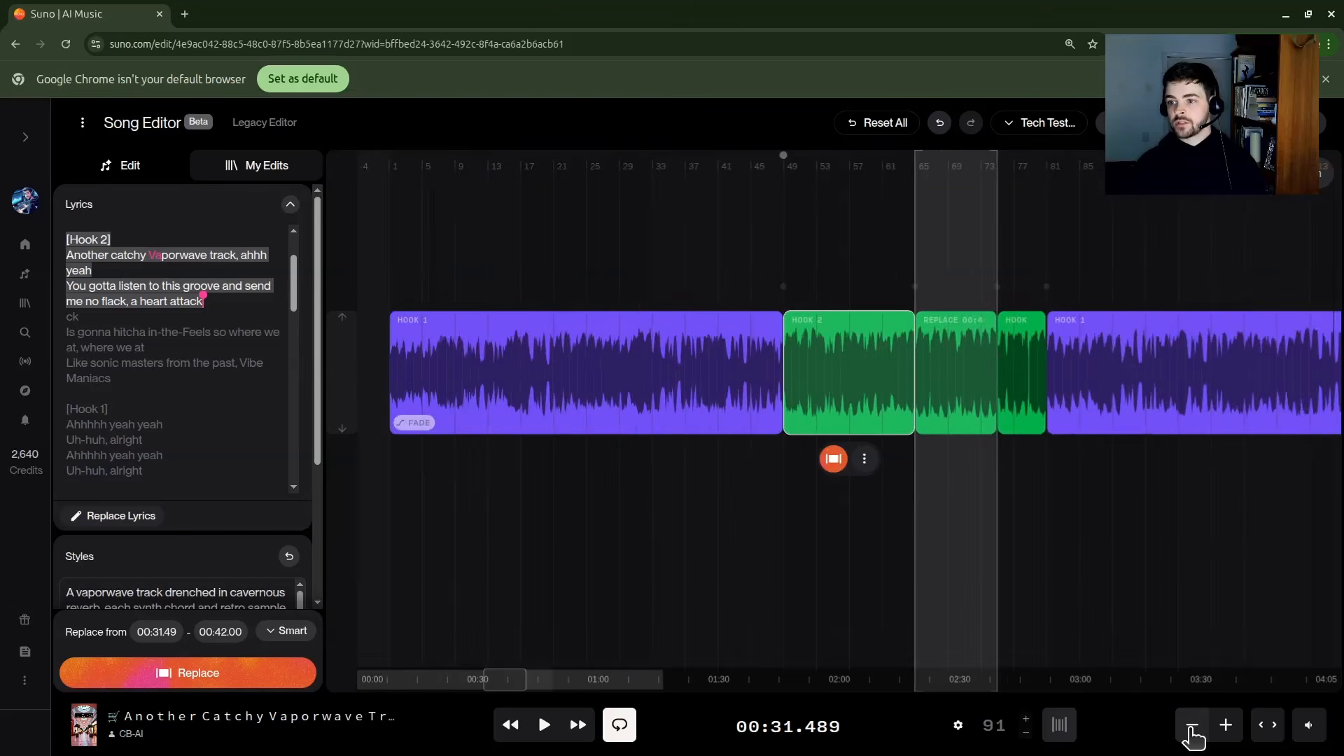
Delete the range from 01:34.58 to 01:41.15 inside the replacement clip that follows the second Hook 2
{"action": "left_click_drag", "start_coordinate": [547, 682], "coordinate": [840, 691]}
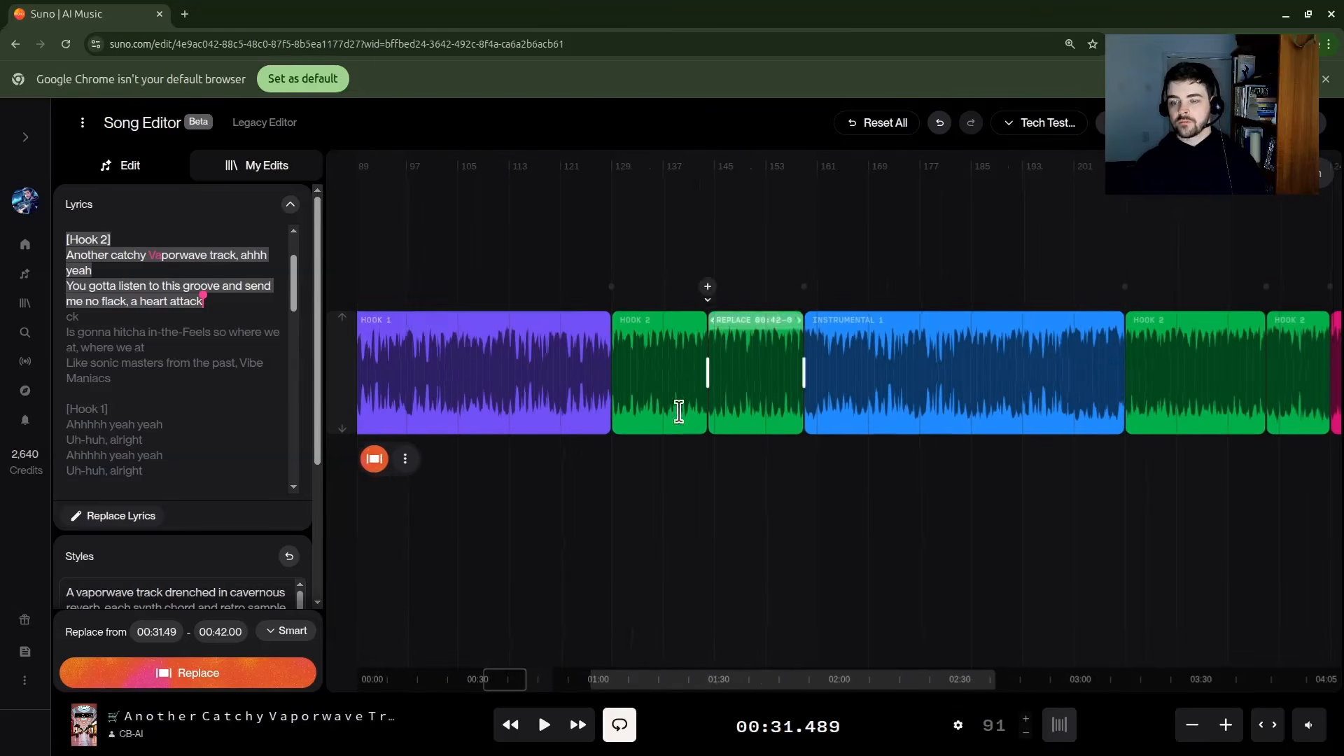
{"action": "scroll", "coordinate": [658, 346], "scroll_direction": "up", "scroll_amount": 4}
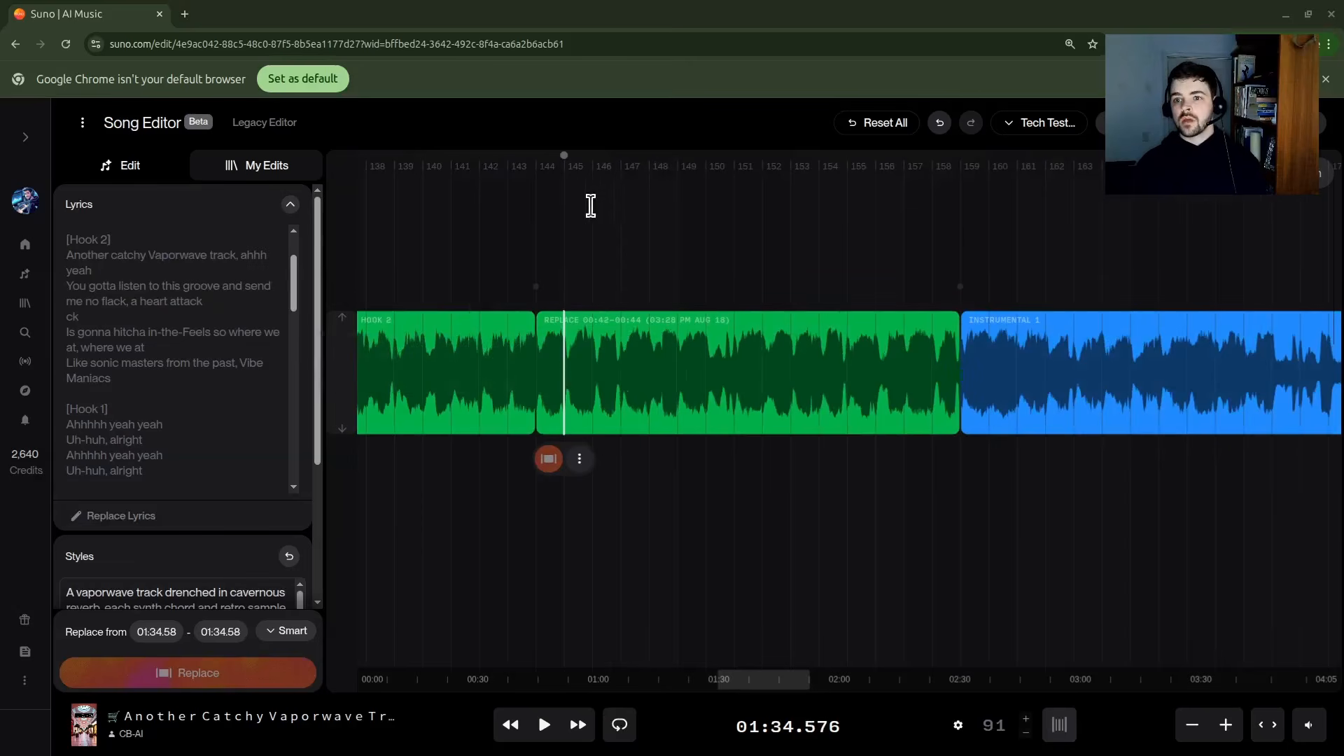
{"action": "left_click_drag", "start_coordinate": [774, 684], "coordinate": [740, 684]}
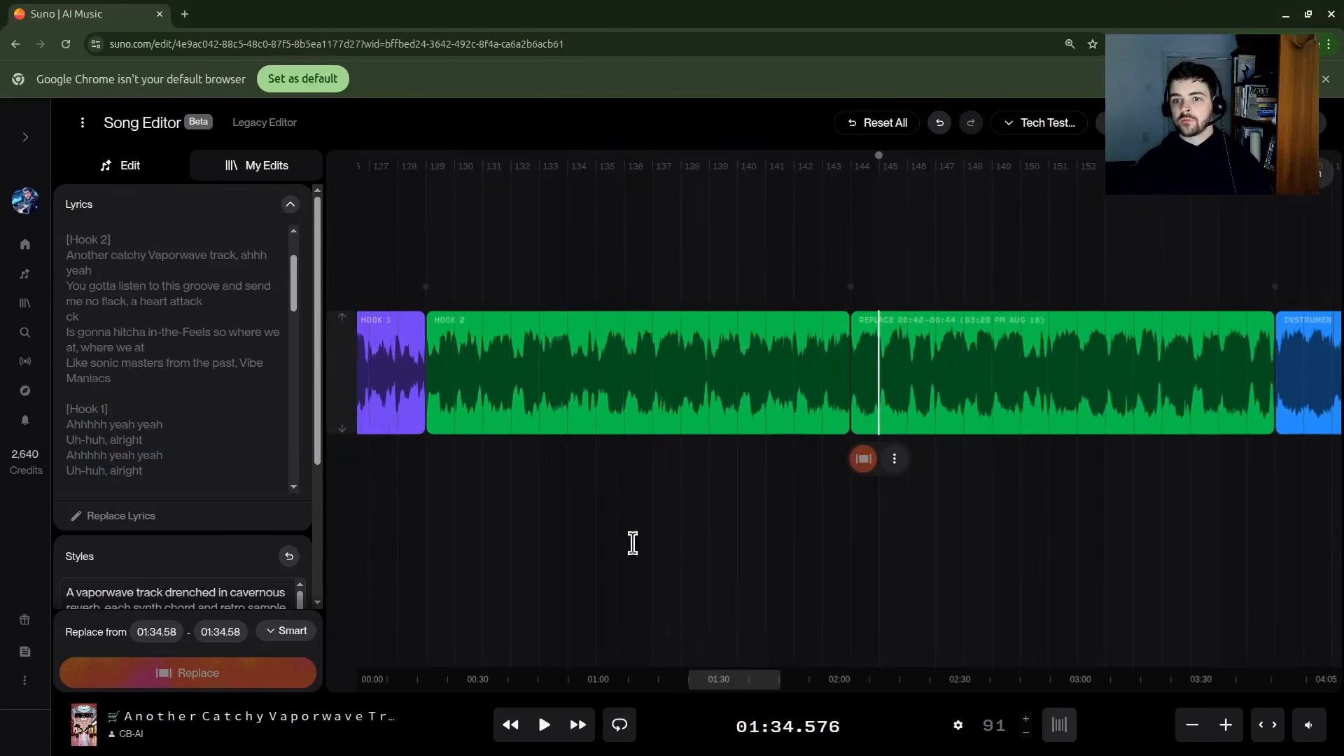
{"action": "left_click", "coordinate": [429, 218]}
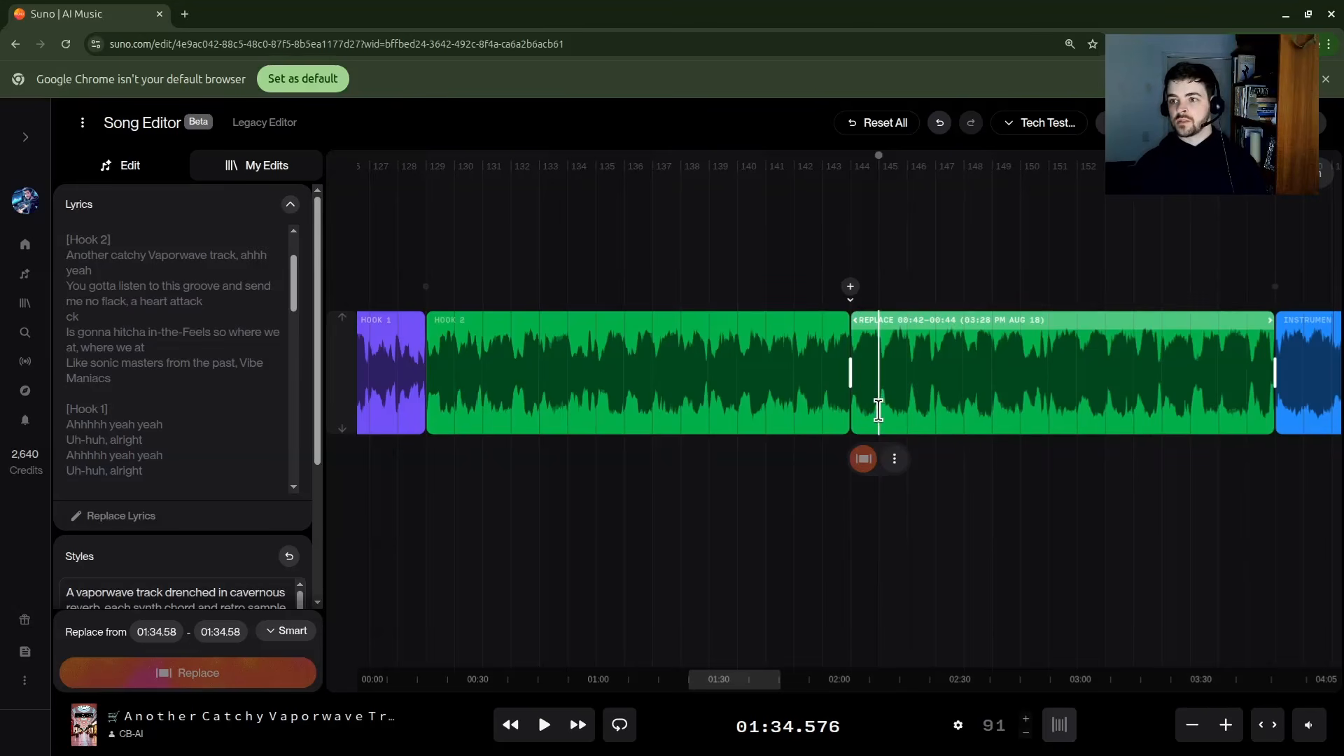
{"action": "left_click_drag", "start_coordinate": [879, 409], "coordinate": [1160, 386]}
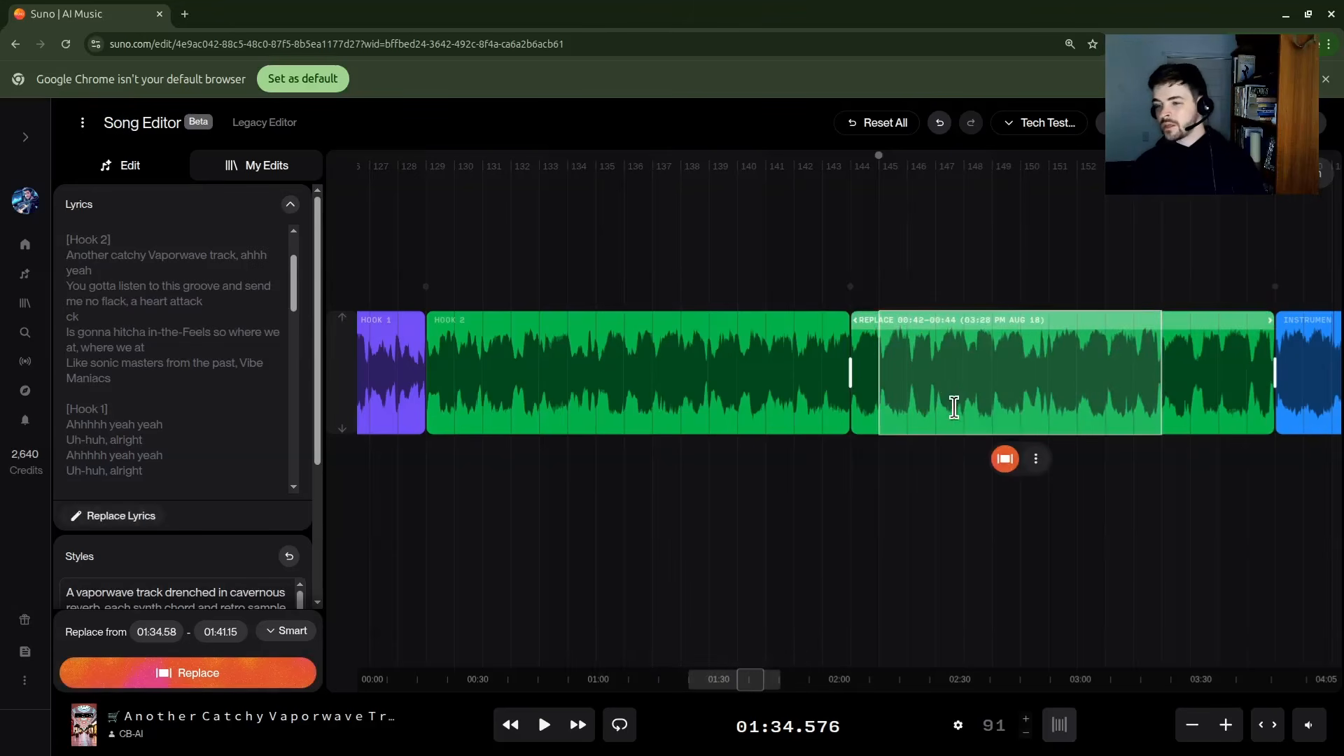
{"action": "right_click", "coordinate": [952, 350]}
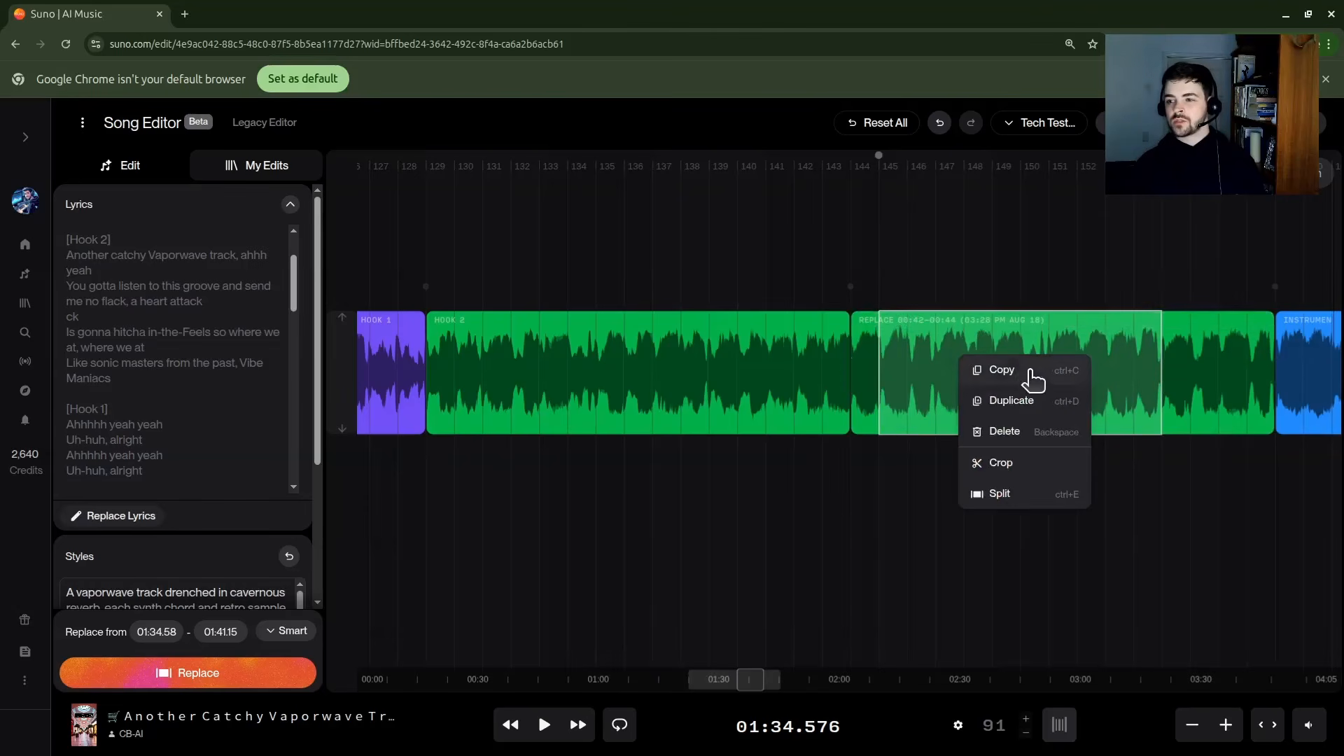
{"action": "left_click", "coordinate": [1027, 437]}
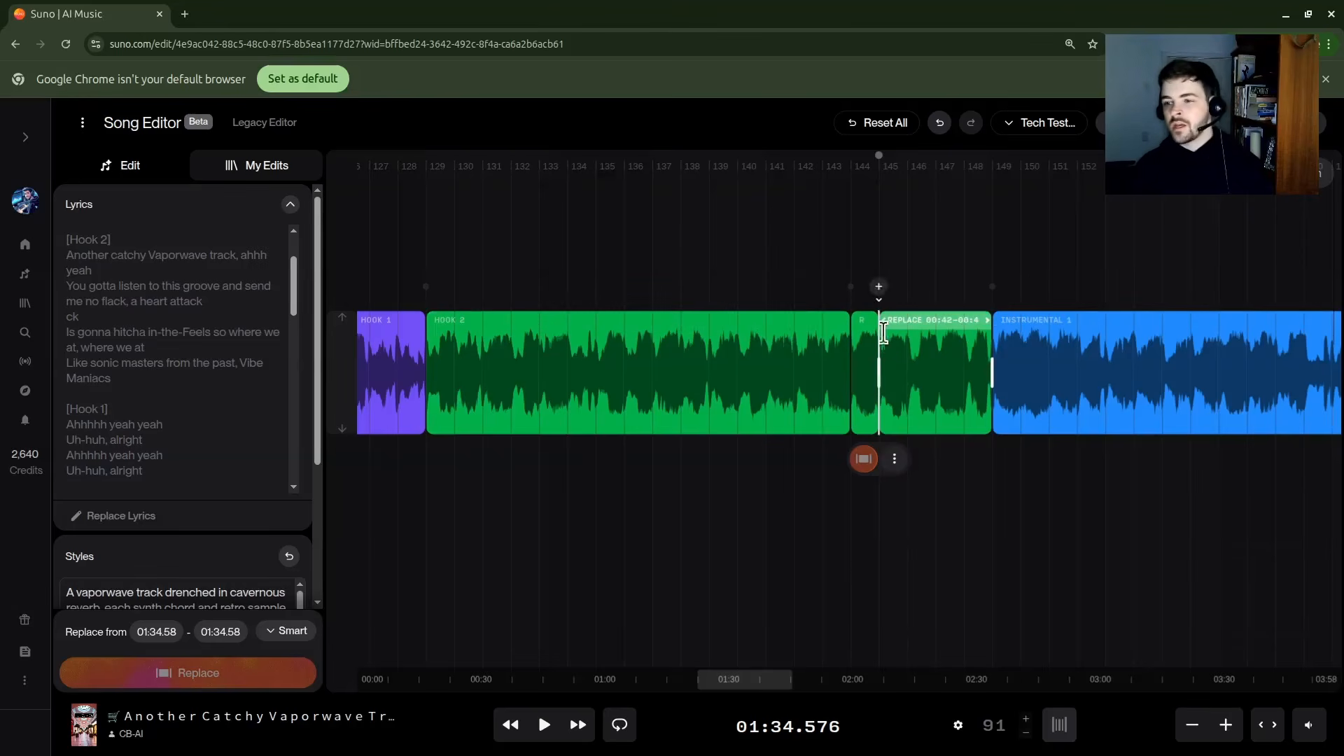
Copy the replacement clip that starts at 00:42.00 after the first Hook 2
{"action": "scroll", "coordinate": [866, 427], "scroll_direction": "down", "scroll_amount": 5}
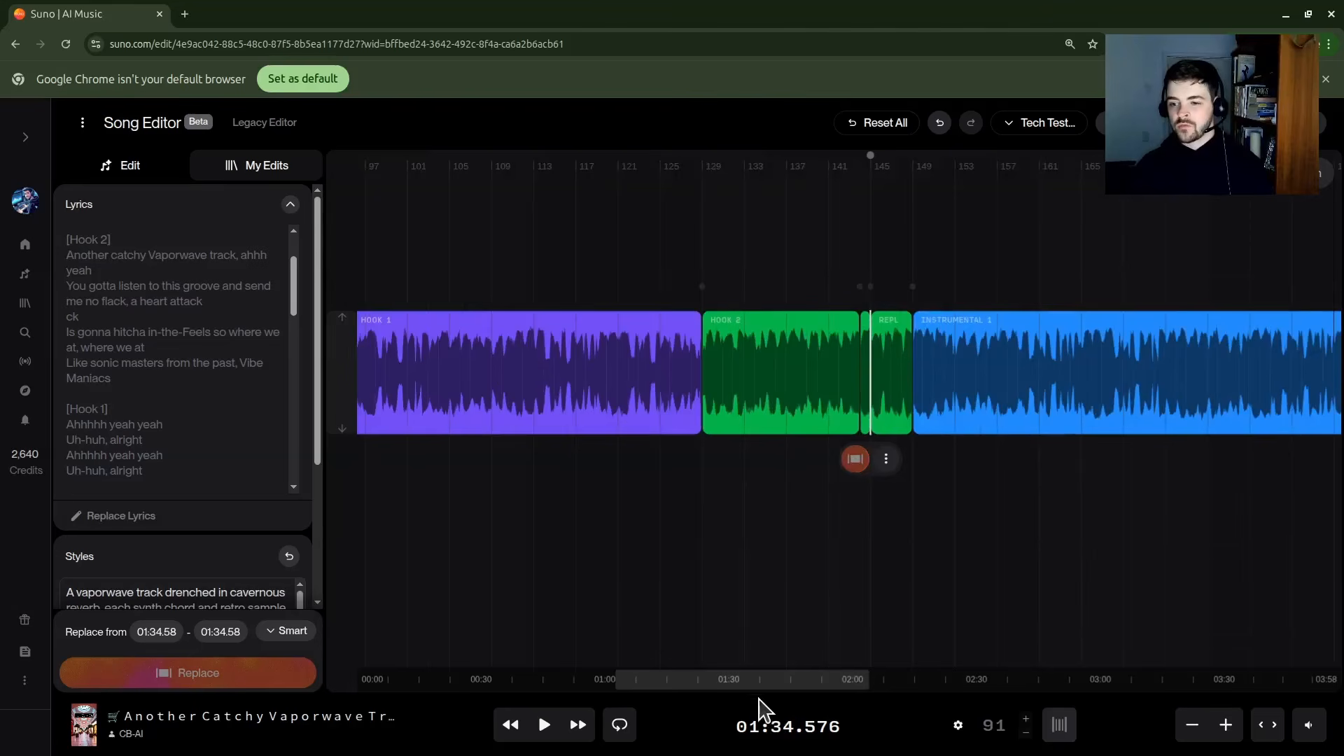
{"action": "left_click_drag", "start_coordinate": [759, 688], "coordinate": [627, 673]}
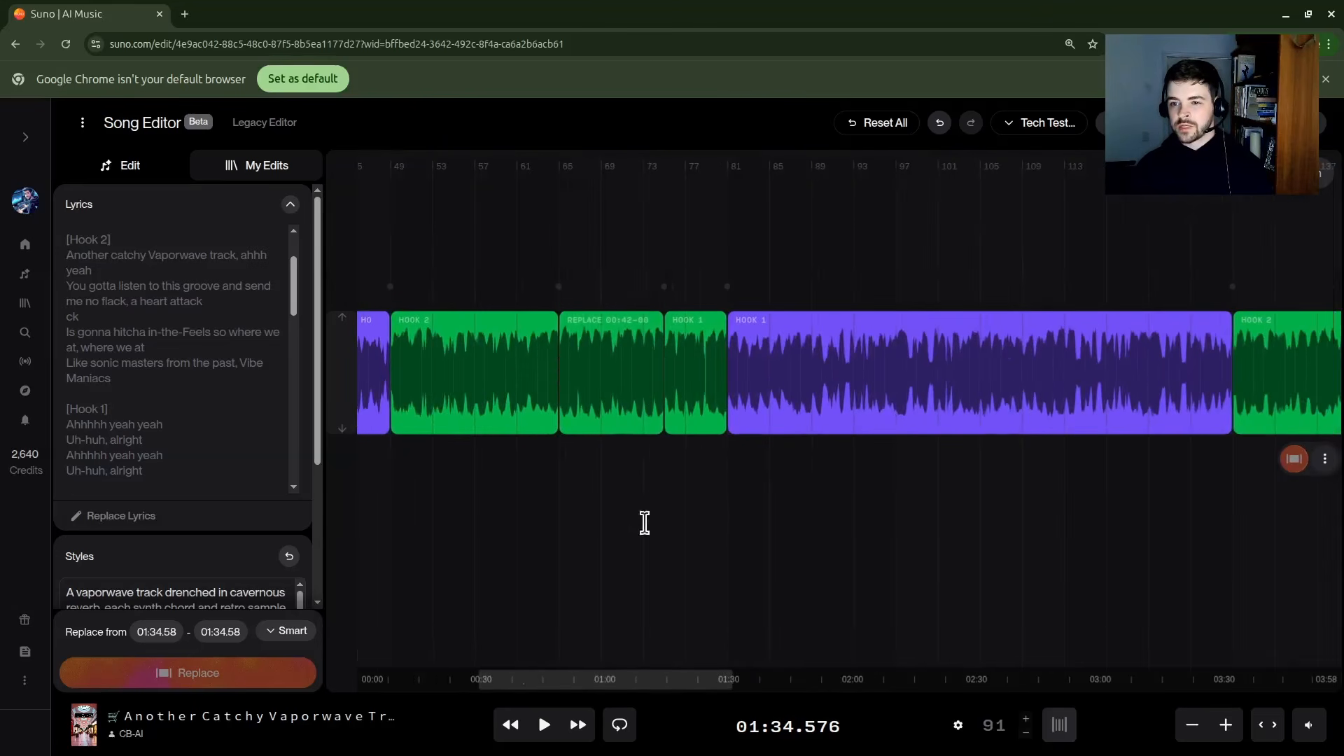
{"action": "left_click", "coordinate": [614, 327]}
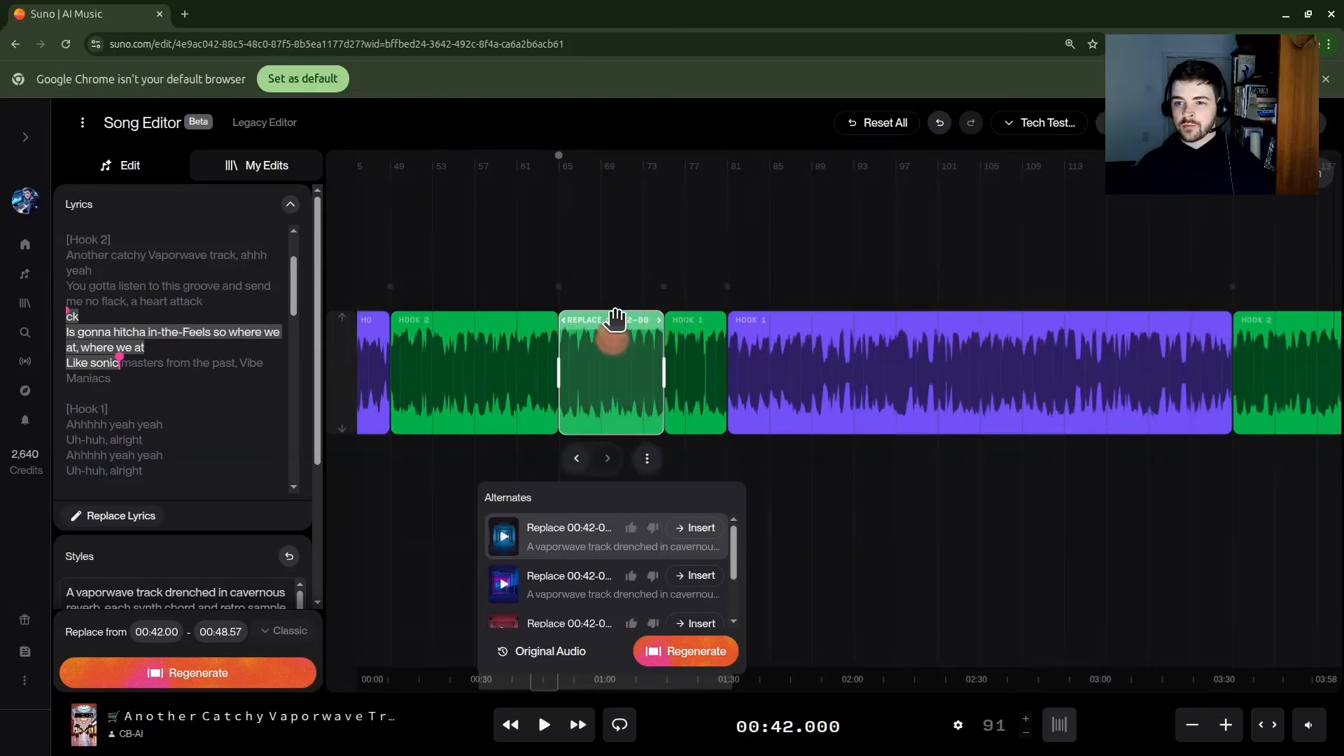
{"action": "right_click", "coordinate": [606, 323]}
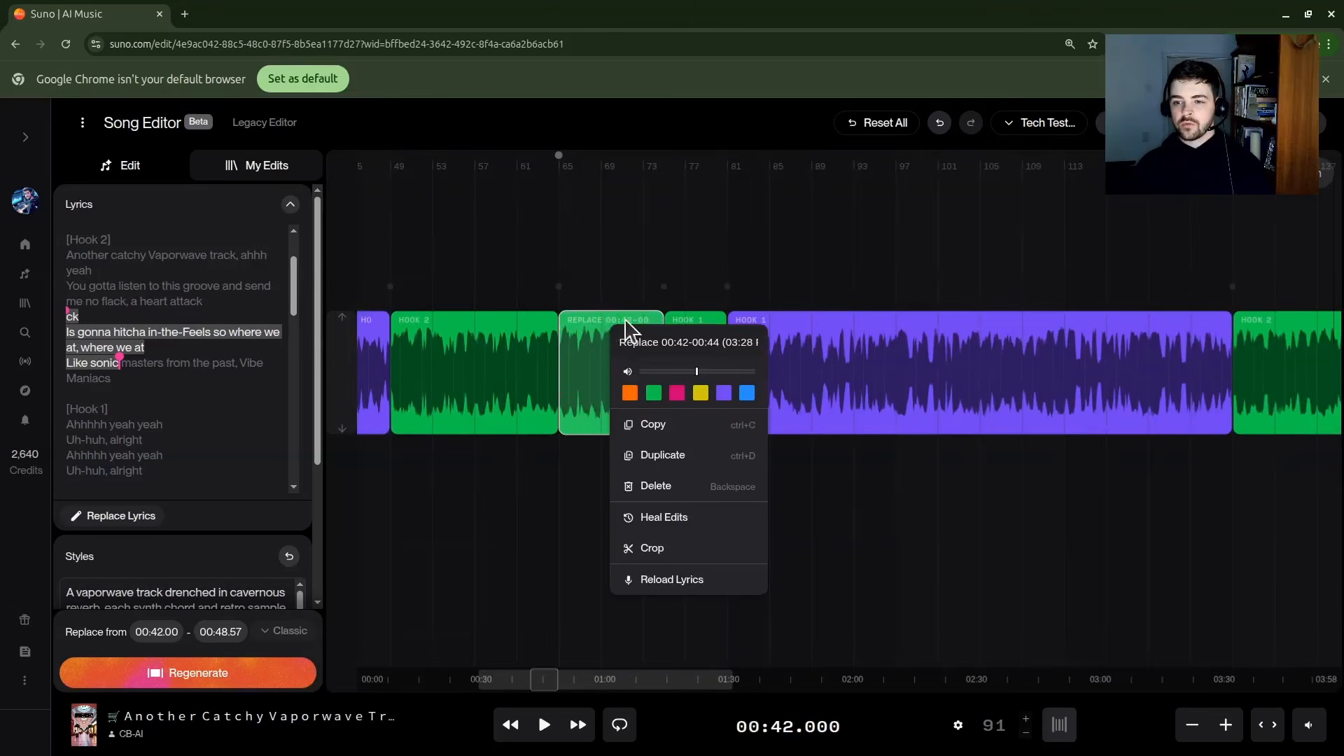
{"action": "left_click", "coordinate": [708, 440]}
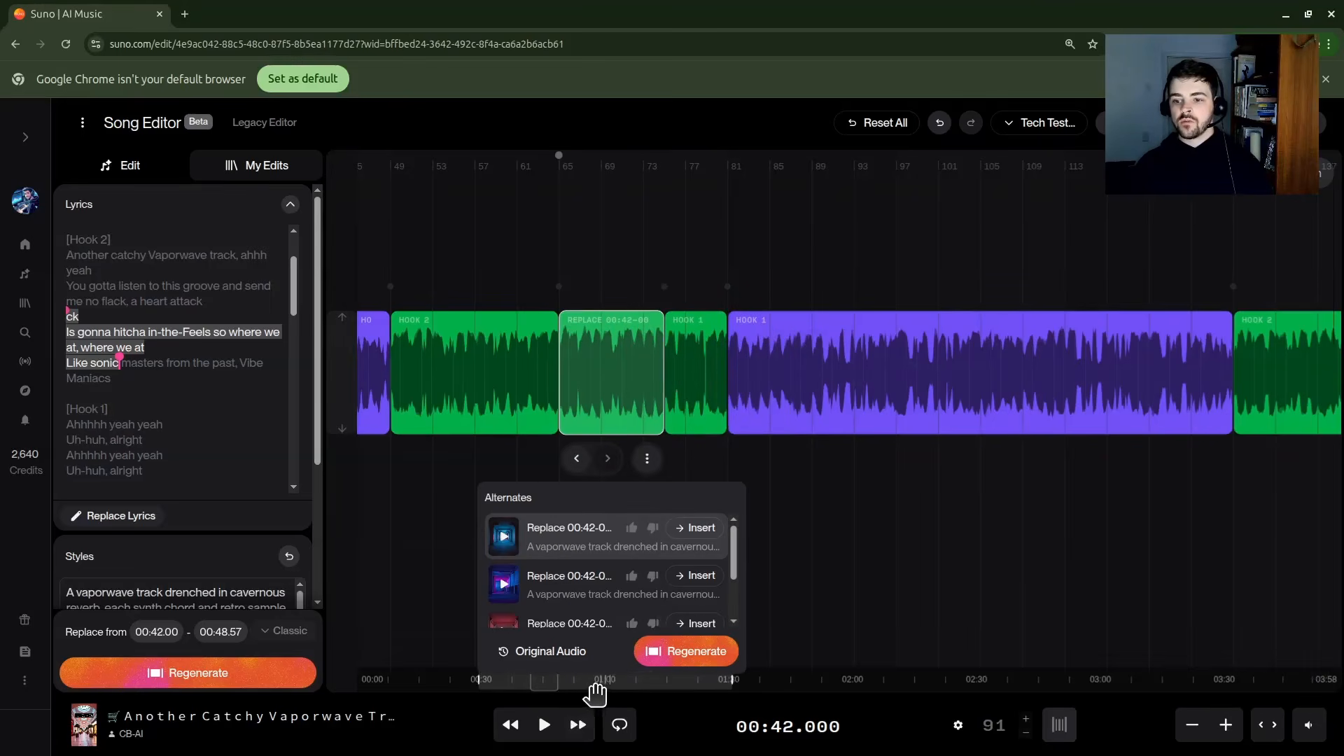
Paste the copied replacement clip at 01:34.58, where the range was cut after the second Hook 2
{"action": "left_click_drag", "start_coordinate": [579, 688], "coordinate": [757, 688]}
{"action": "left_click", "coordinate": [734, 345]}
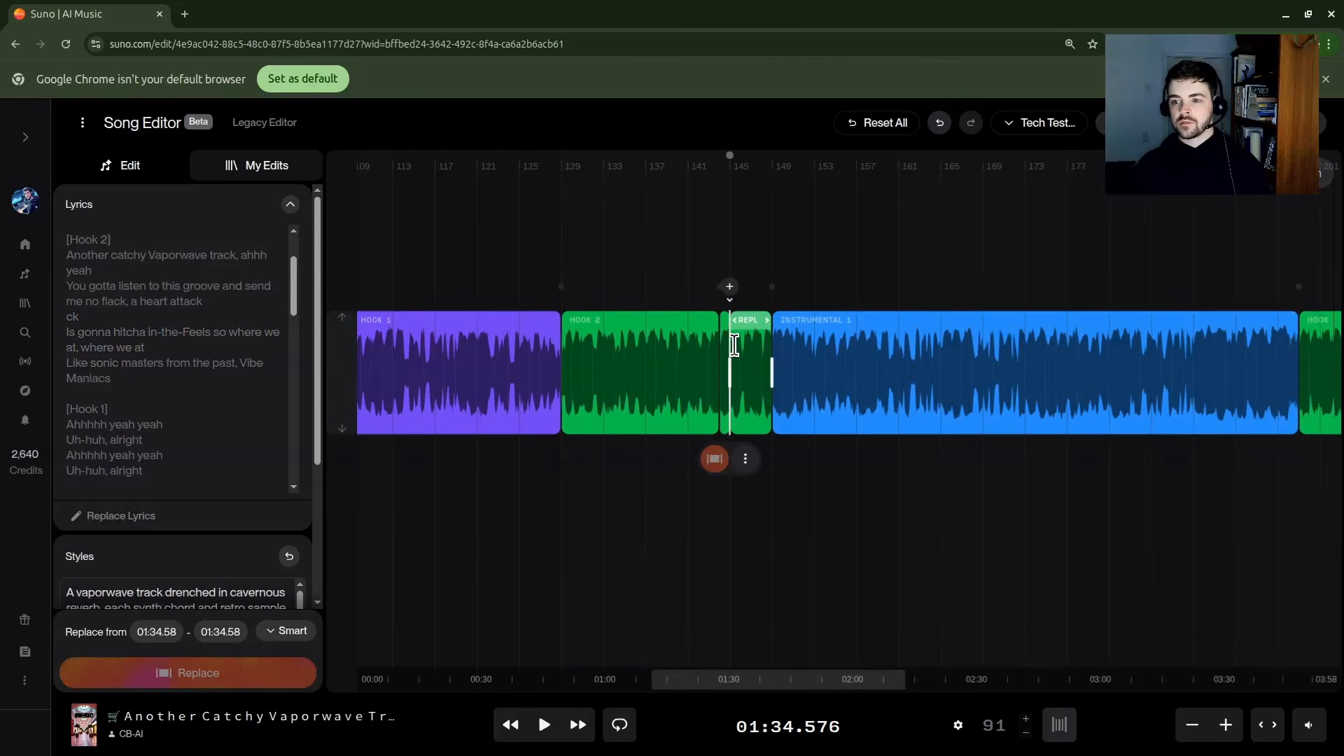
{"action": "right_click", "coordinate": [734, 345]}
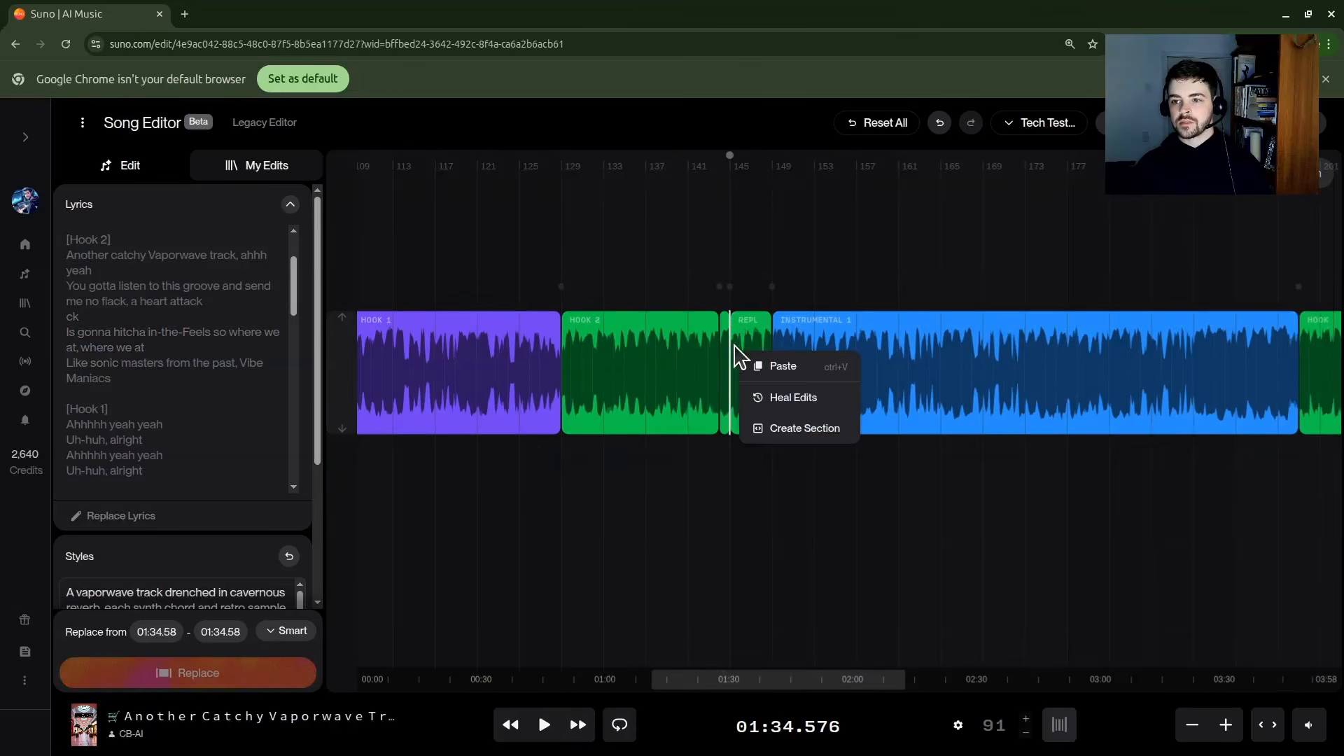
{"action": "left_click", "coordinate": [782, 366]}
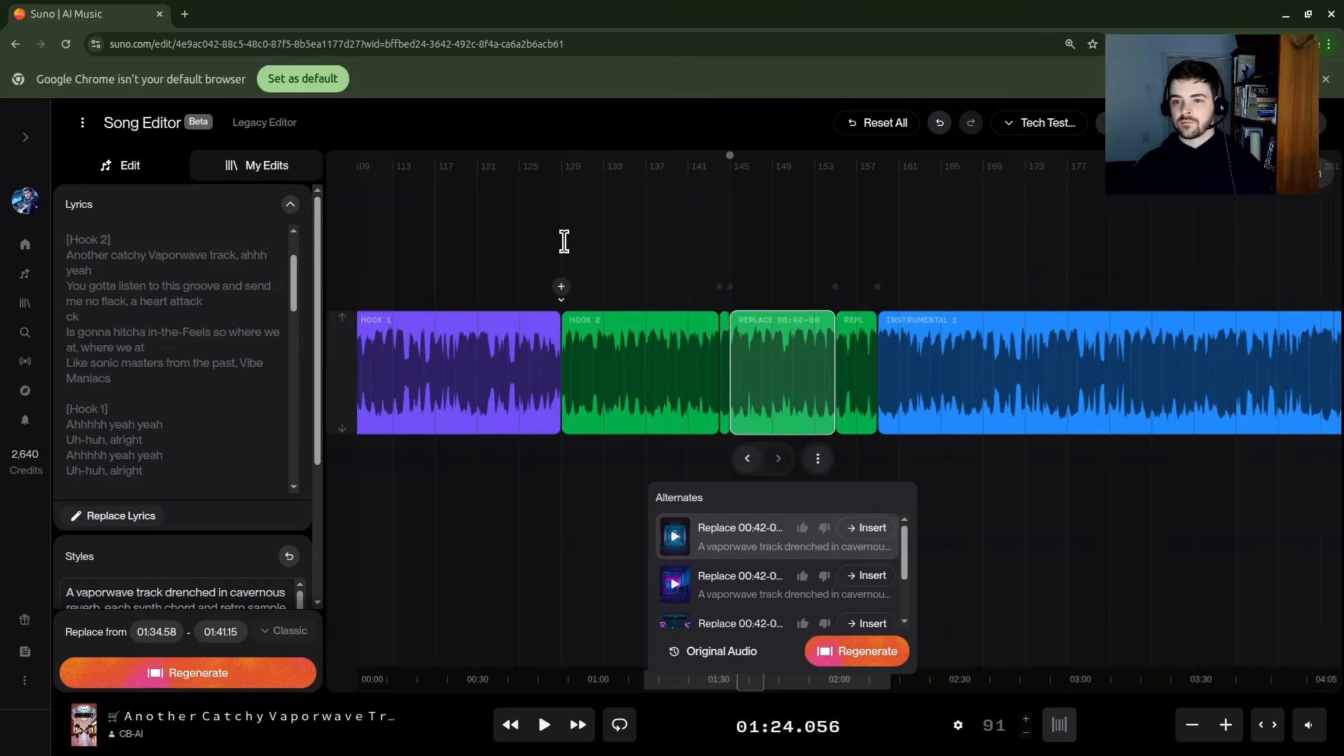
Play from inside the second Hook 2 clip across the pasted replacement clip and stop playback
{"action": "left_click", "coordinate": [650, 249]}
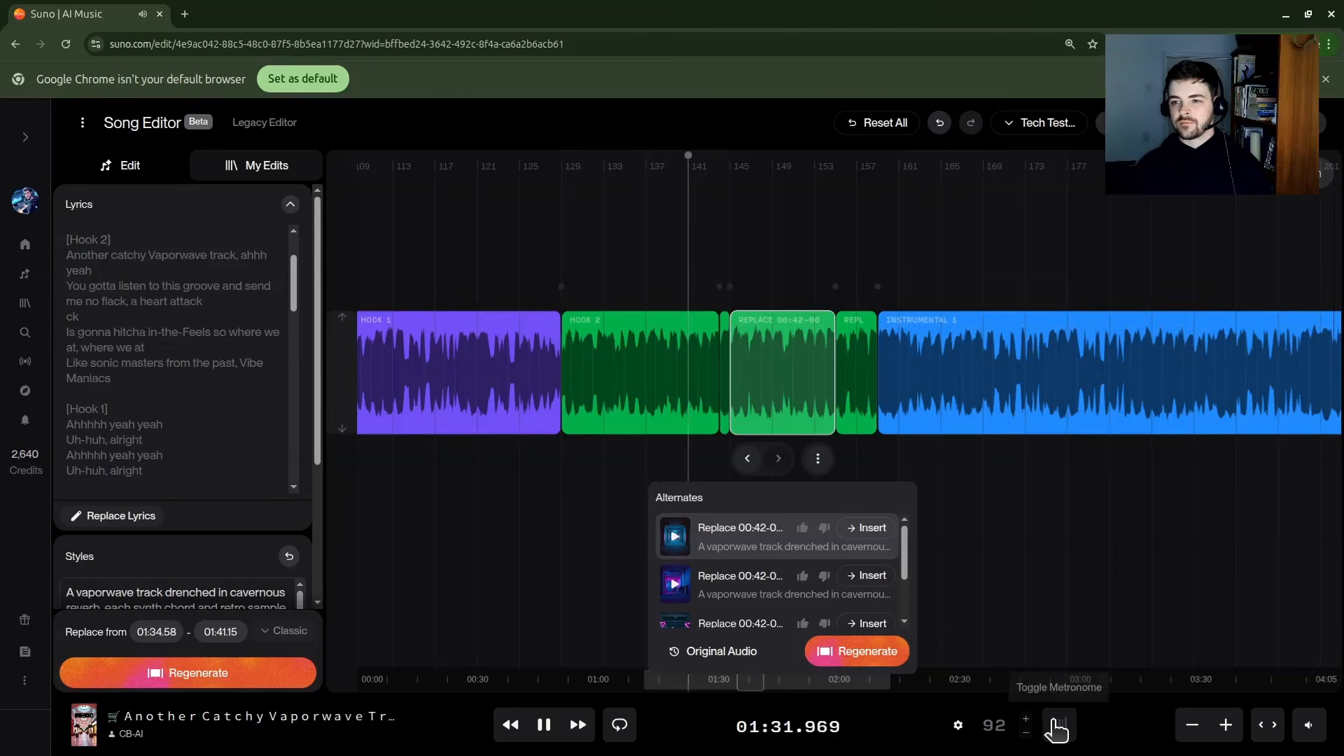
{"action": "left_click", "coordinate": [1027, 734]}
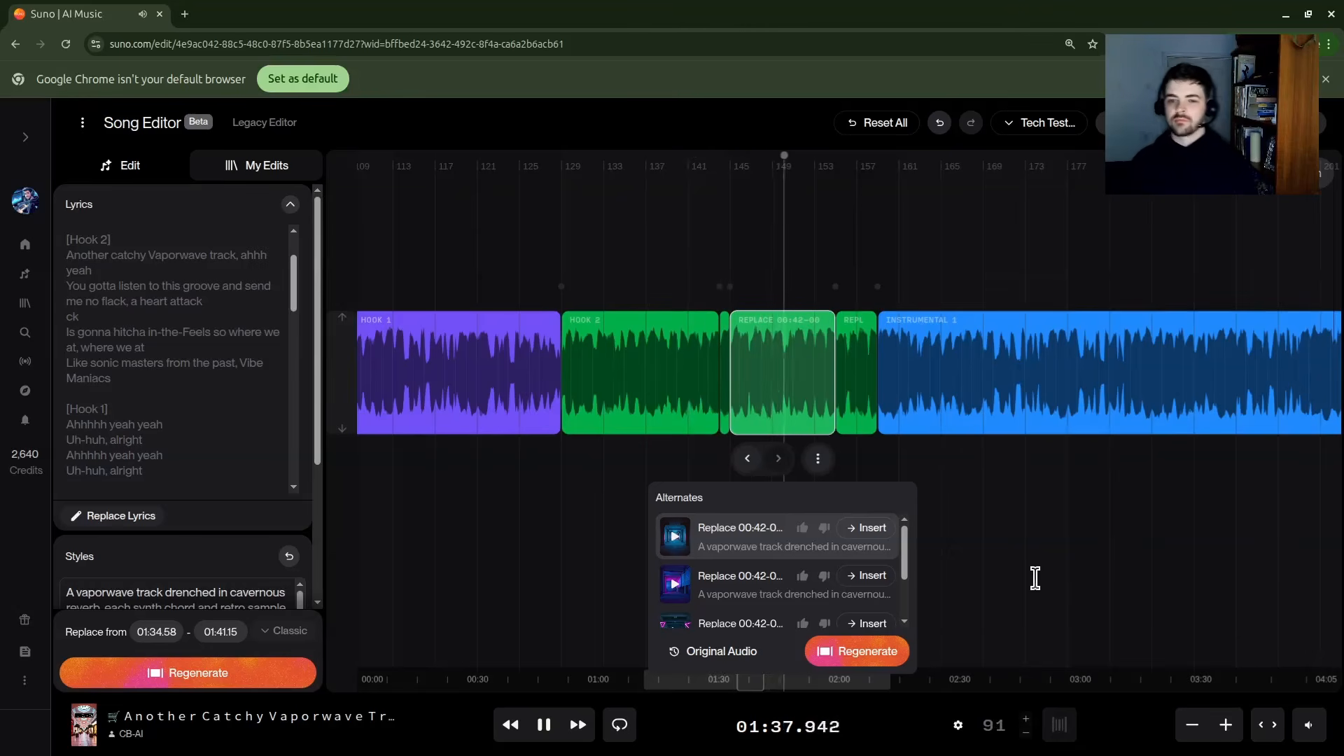
{"action": "left_click", "coordinate": [547, 727]}
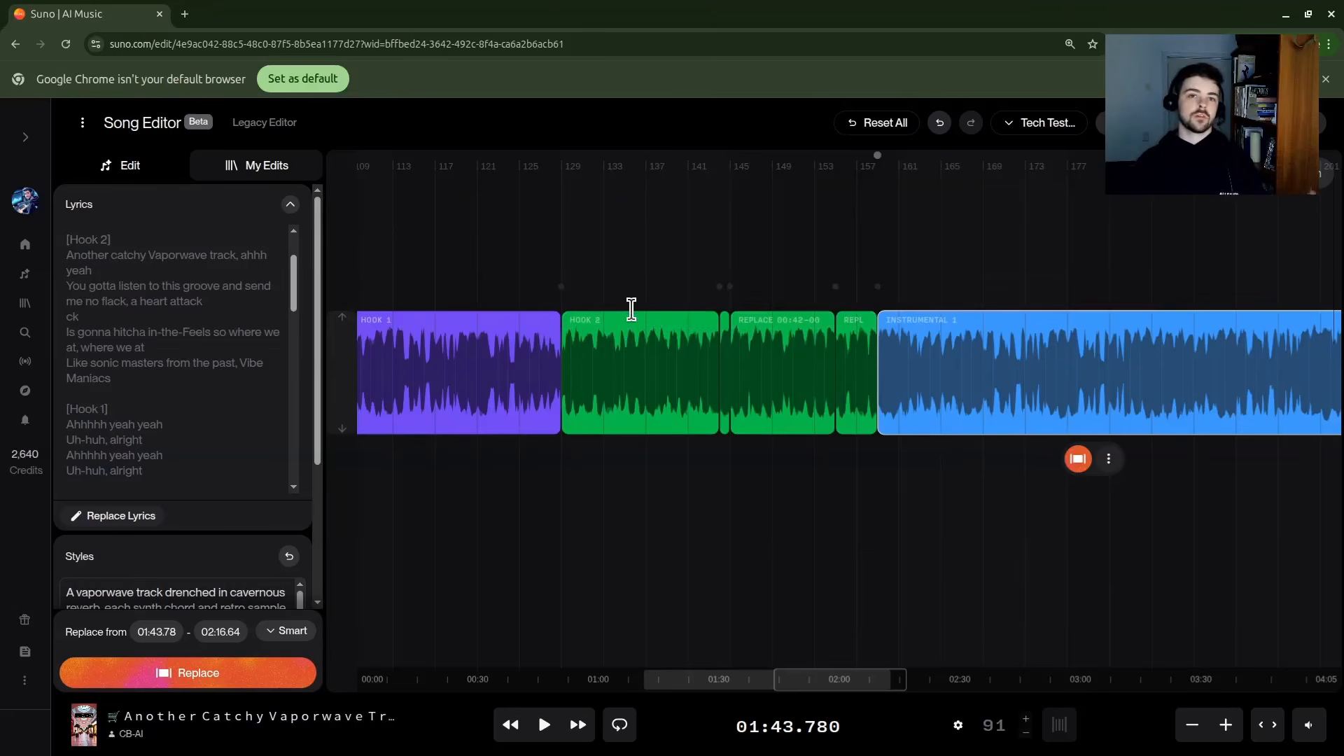
Select the short leftover replacement clip between 01:41.15 and 01:43.78, just before Instrumental 1
{"action": "left_click", "coordinate": [847, 319]}
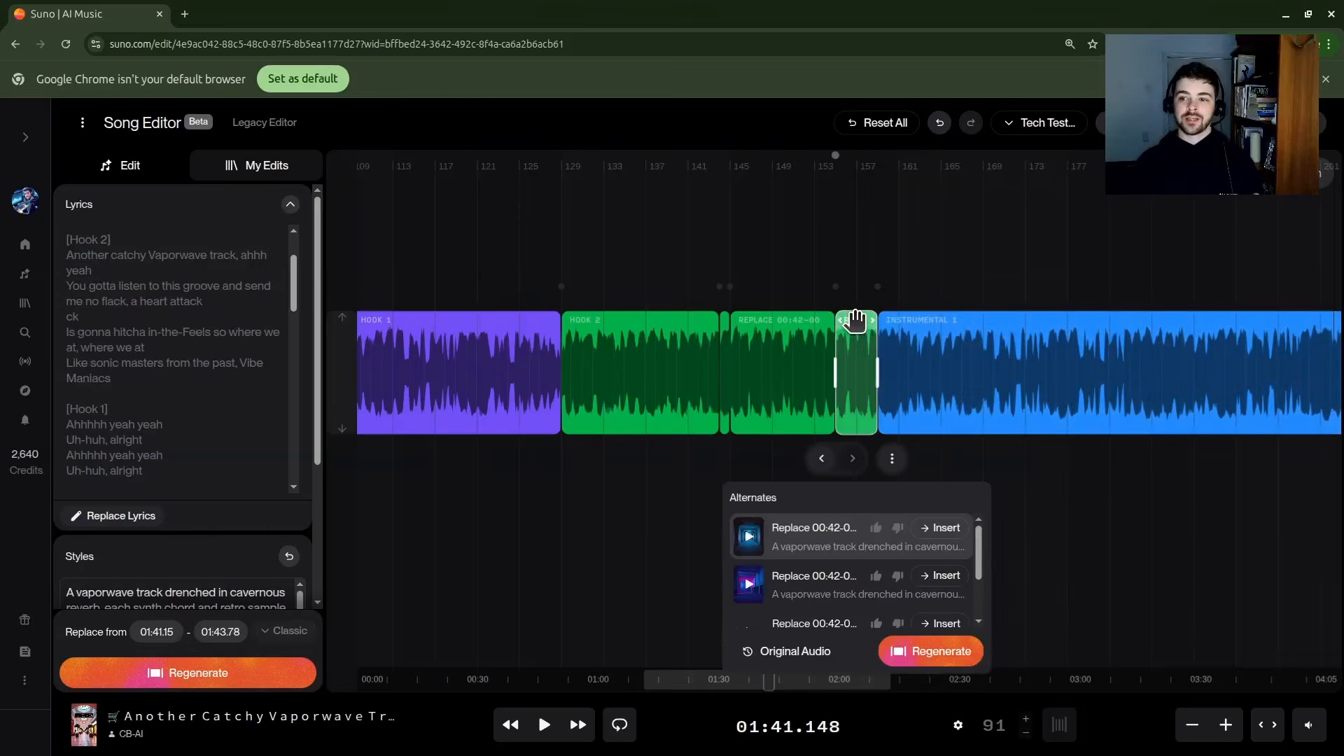